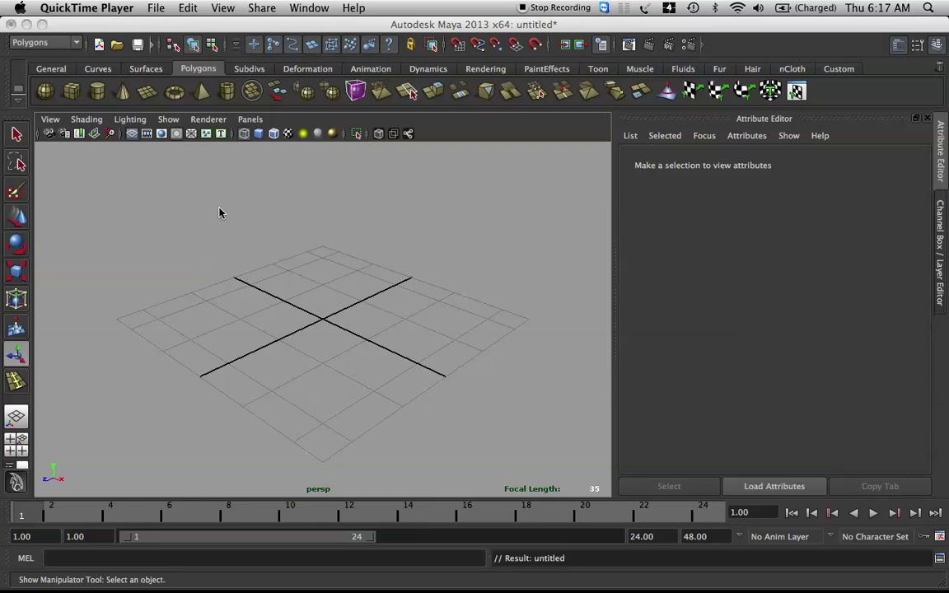
alt+drag(320, 280, 388, 310)
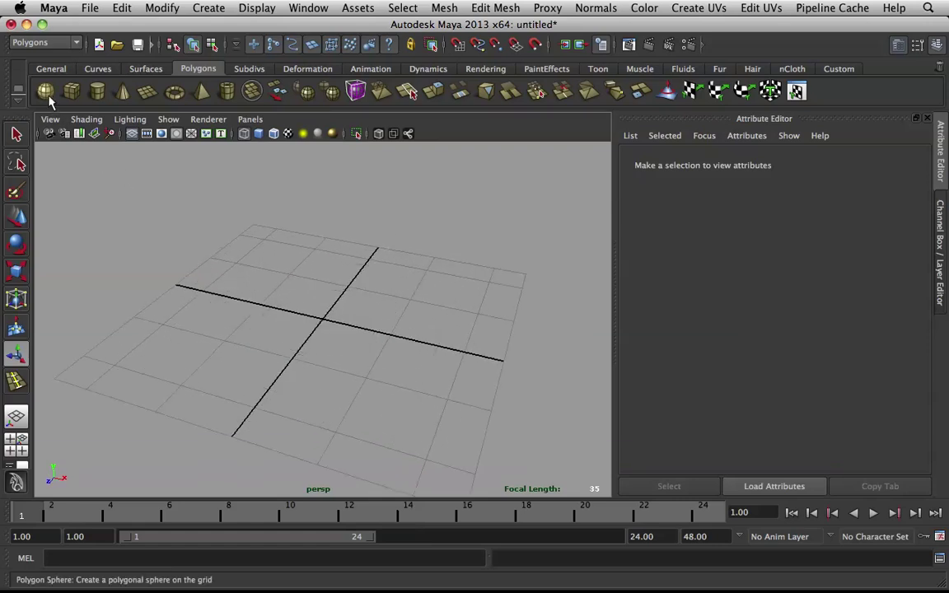
alt+drag(421, 285, 400, 274)
alt+right_drag(413, 294, 400, 279)
alt+drag(400, 279, 411, 299)
alt+middle_drag(416, 301, 424, 292)
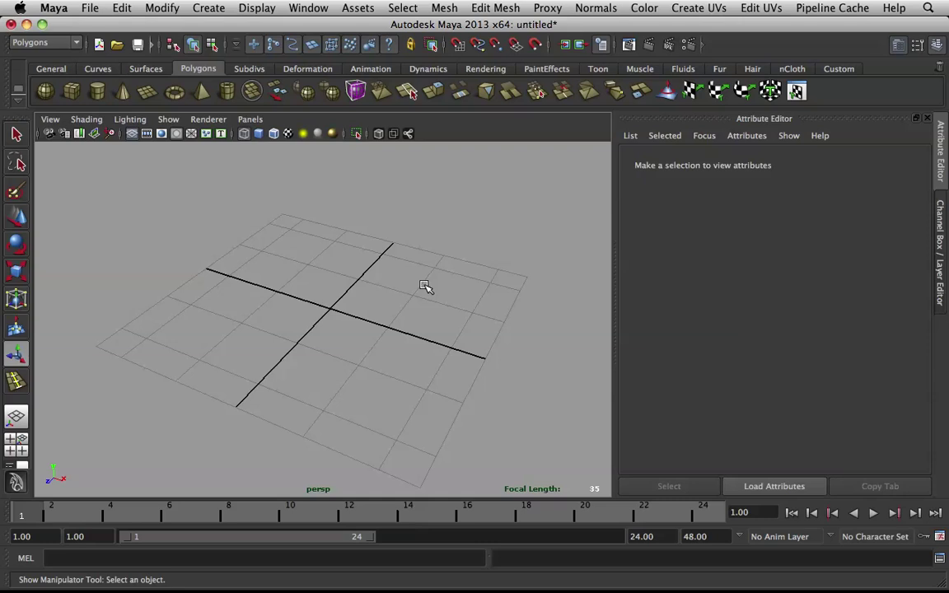
Create a polygon sphere at the origin and scale it uniformly to about 15.42.
alt+drag(248, 273, 272, 346)
click(48, 92)
scroll(457, 328, up, 5)
key(r)
drag(337, 289, 676, 270)
scroll(507, 263, down, 5)
alt+drag(486, 268, 449, 251)
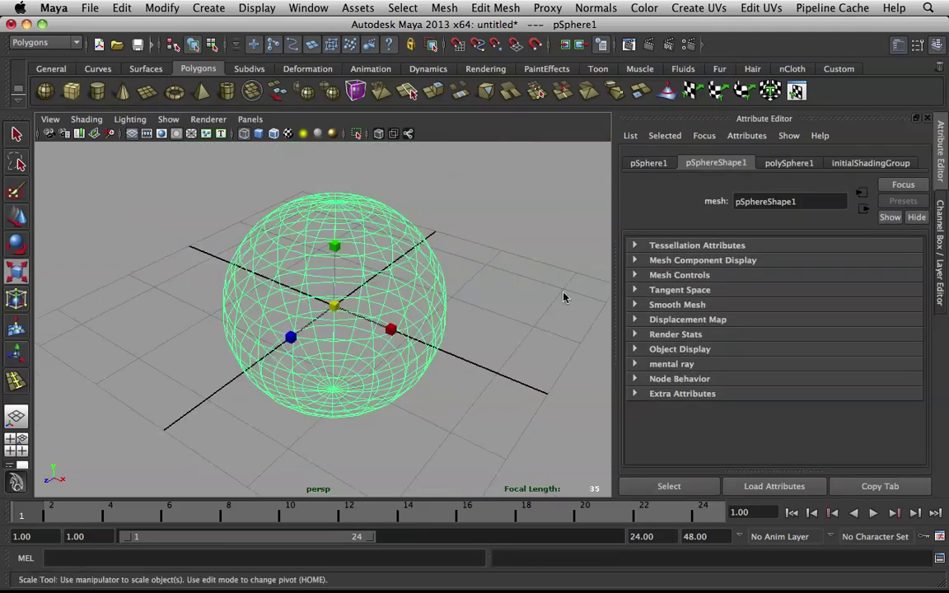
Set the sphere's axis and height subdivisions to 10 and display it shaded.
click(944, 253)
click(816, 328)
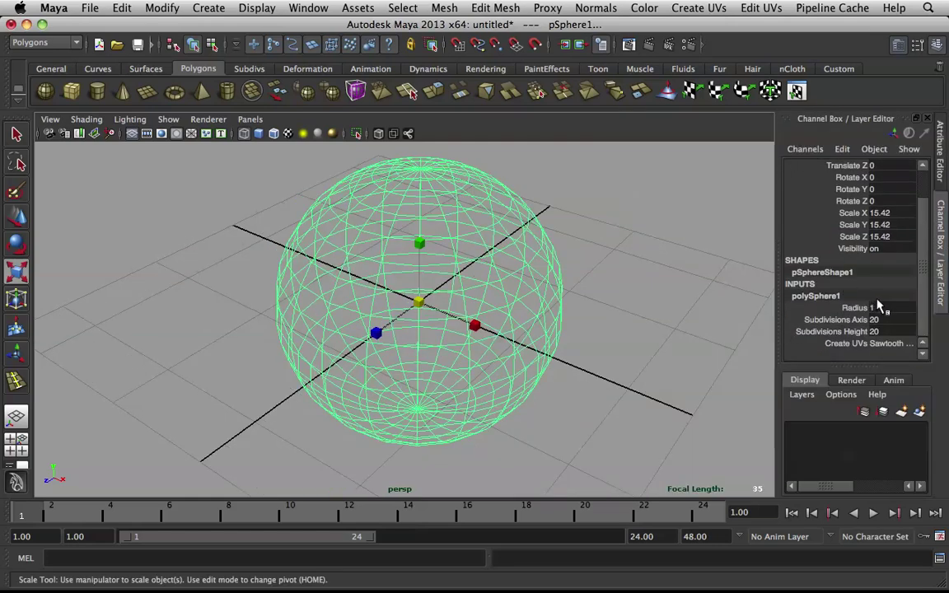
shift+click(873, 331)
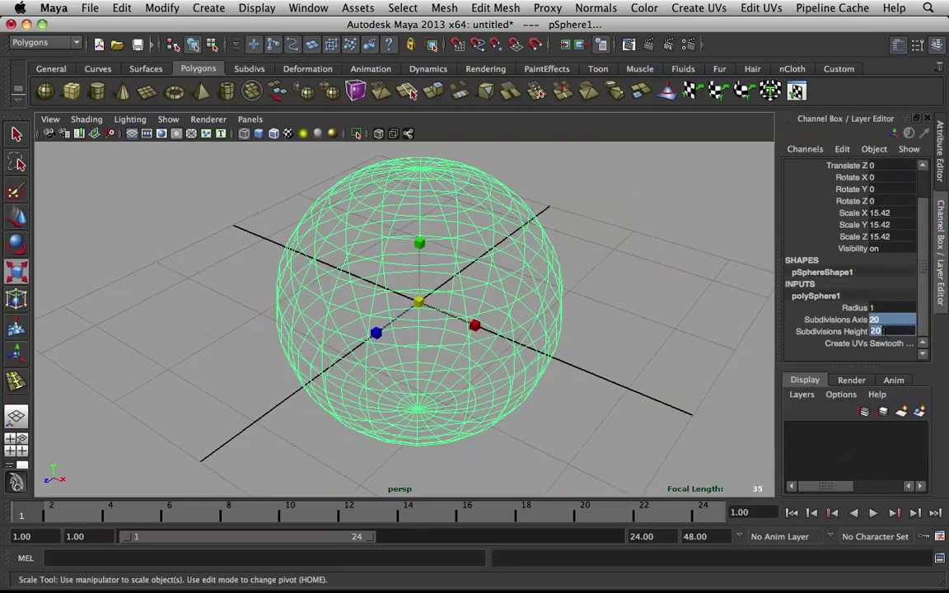
text(10)
key(Return)
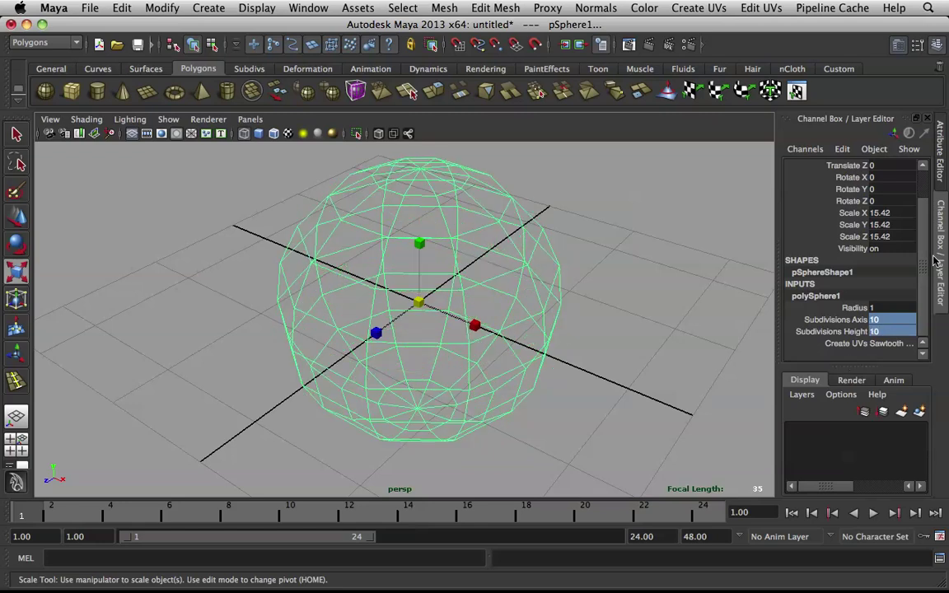
key(5)
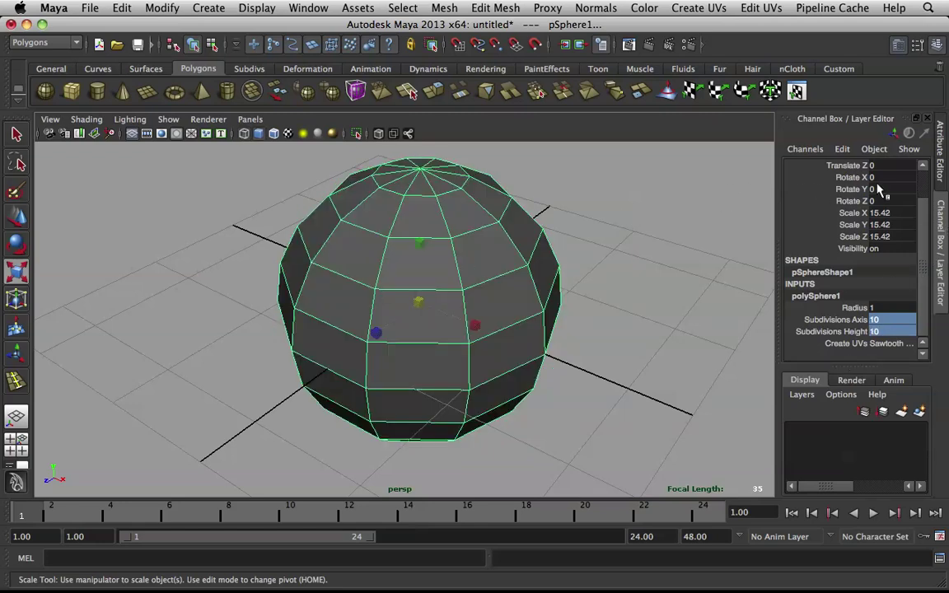
Rotate the sphere 90 degrees around X so its pole faces forward.
click(906, 178)
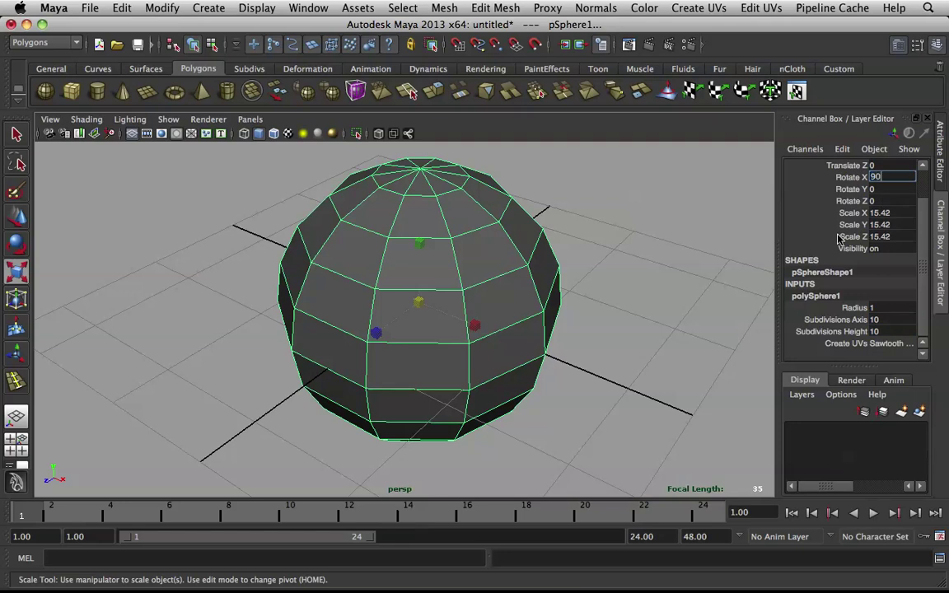
key(Return)
click(581, 238)
alt+drag(585, 274, 507, 222)
click(422, 267)
alt+drag(447, 247, 519, 234)
alt+right_drag(486, 284, 554, 306)
alt+drag(554, 306, 511, 326)
alt+right_drag(561, 335, 481, 270)
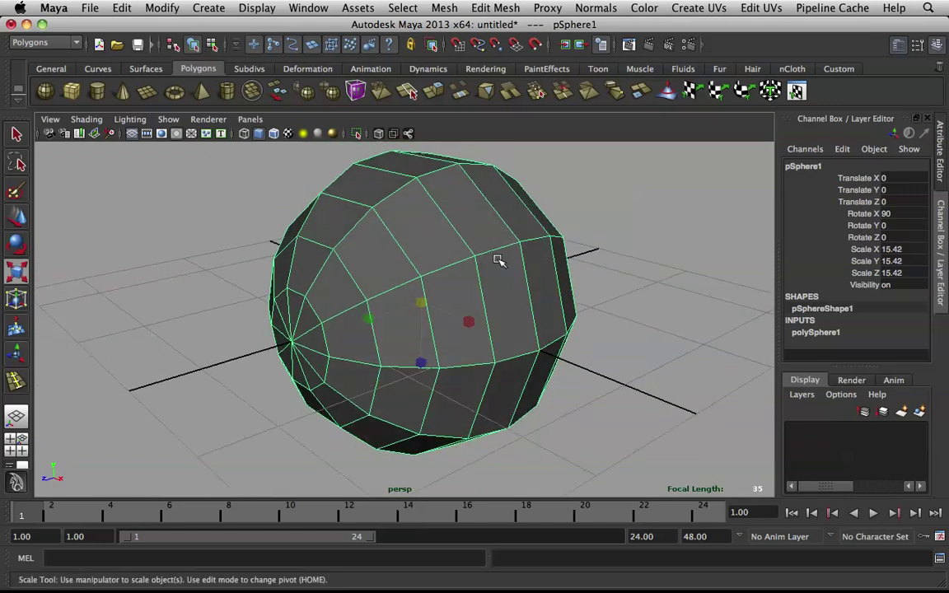
Duplicate the sphere, put the copy on a new display layer, hide that layer and select the original sphere.
key(ctrl+d)
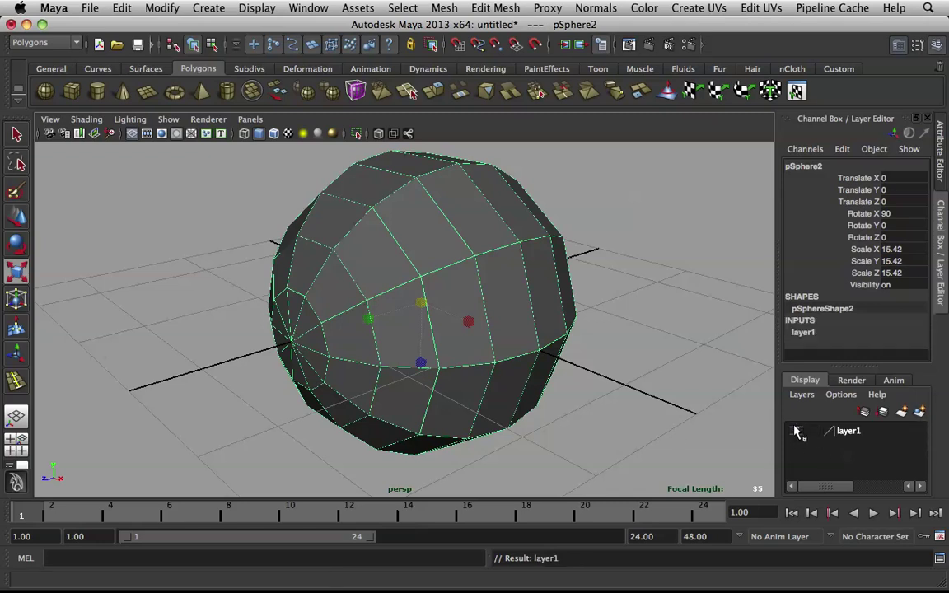
click(796, 431)
click(486, 309)
click(623, 324)
click(571, 311)
click(590, 315)
scroll(438, 300, up, 5)
click(337, 278)
alt+drag(324, 289, 384, 298)
scroll(355, 290, down, 3)
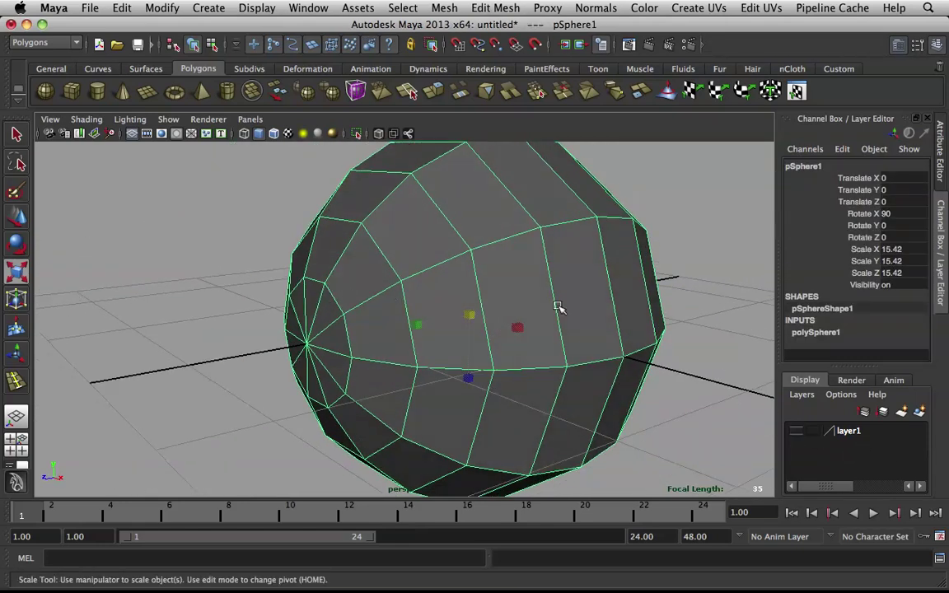
Select the two rings of faces around the original sphere's front pole.
alt+drag(354, 275, 443, 309)
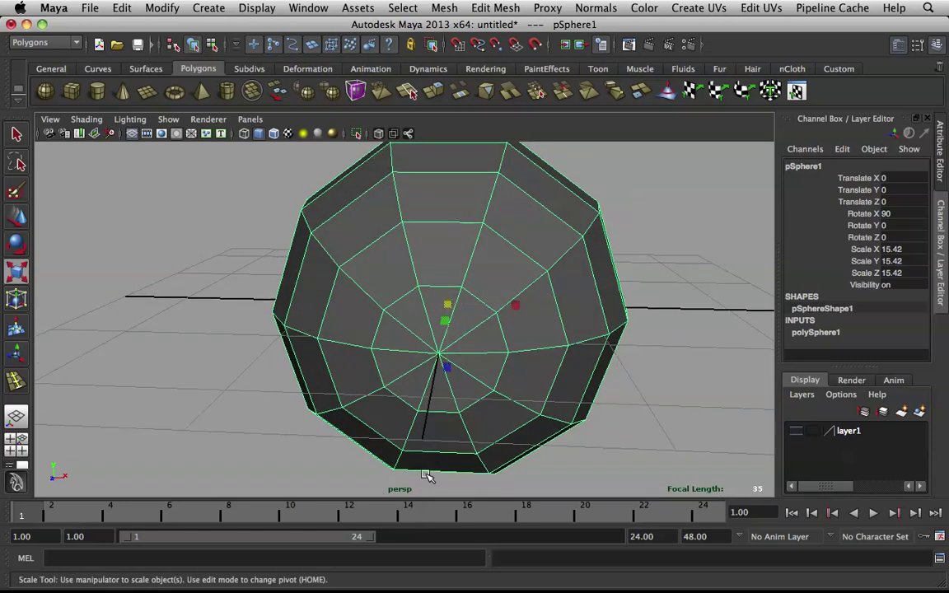
alt+right_drag(464, 364, 482, 275)
alt+drag(481, 275, 392, 292)
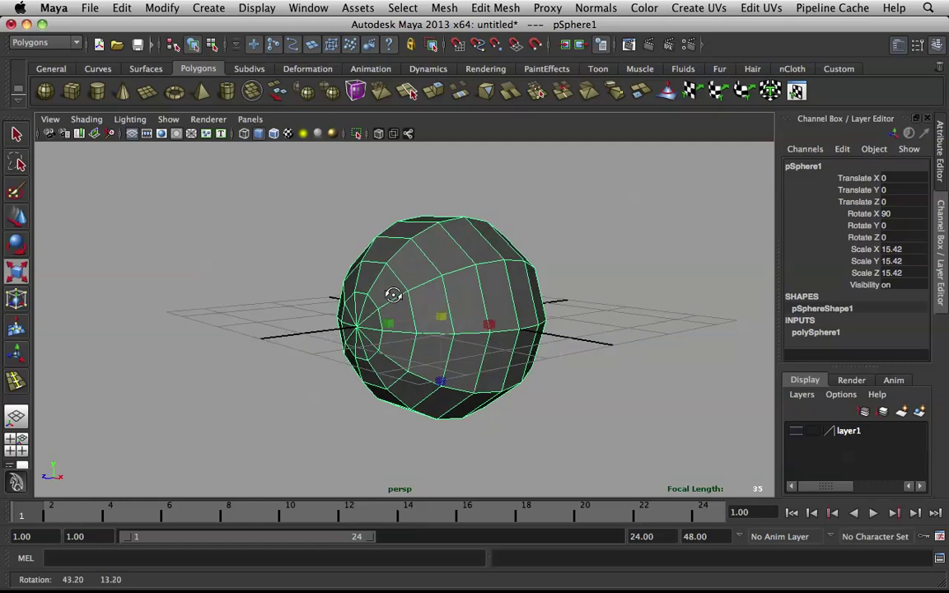
scroll(407, 308, up, 4)
right_click(350, 281)
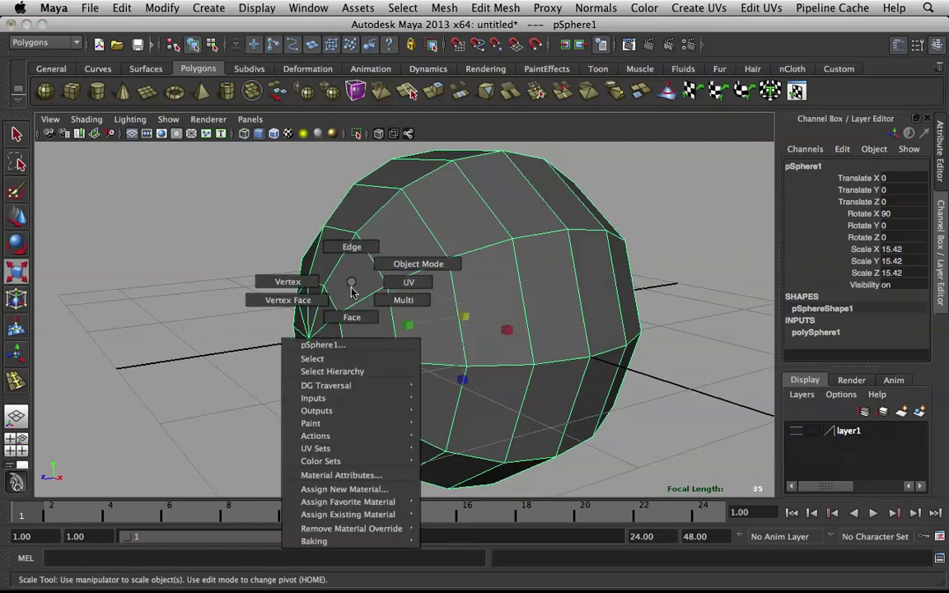
click(350, 318)
click(342, 260)
click(350, 272)
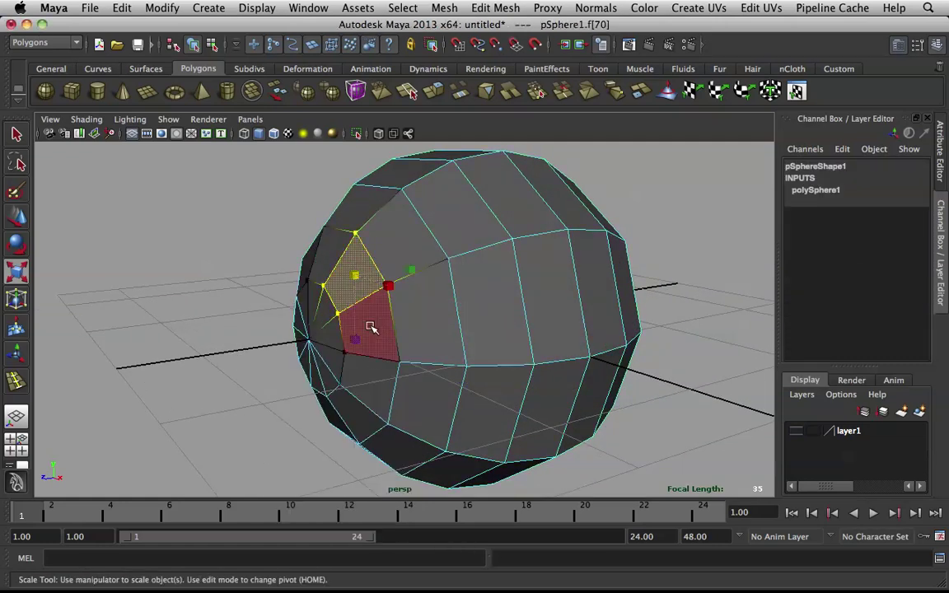
shift+double_click(371, 327)
key(shift+period)
key(shift+comma)
mouse_move(356, 301)
shift+right_down()
mouse_move(358, 321)
mouse_move(353, 299)
shift+right_up()
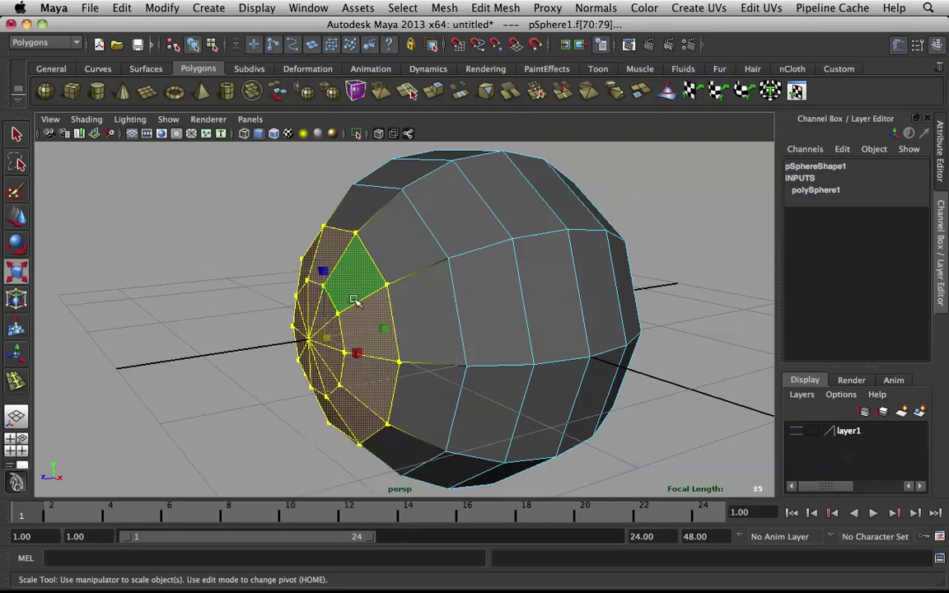
Move the selected pole faces slightly outward, stretch them along the pole axis for a cornea bulge, and turn on smooth preview.
key(w)
drag(280, 346, 270, 345)
key(r)
drag(381, 332, 394, 331)
key(3)
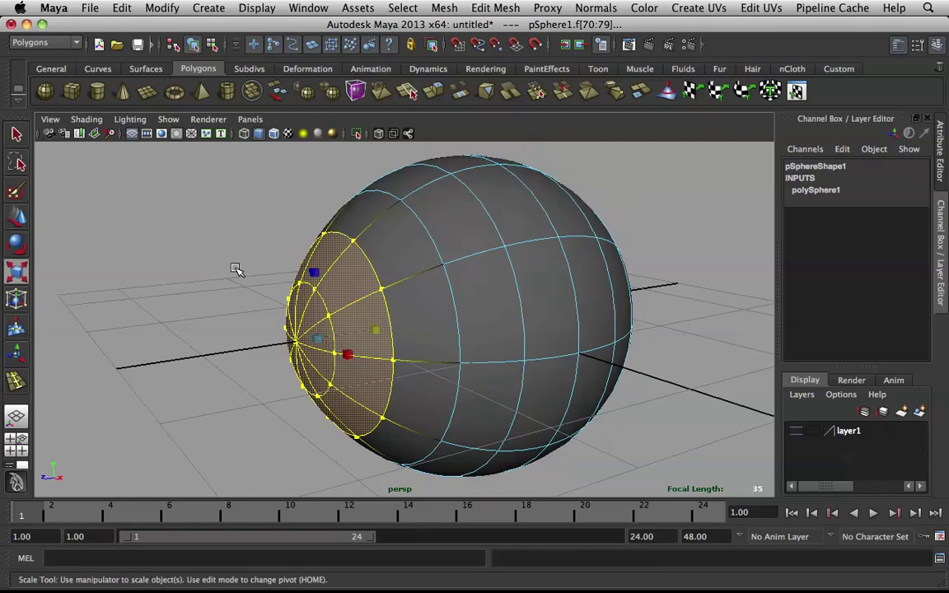
click(238, 271)
Put the bulged outer sphere on a new display layer, hide that layer and show the duplicate sphere's layer.
right_drag(396, 301, 445, 234)
scroll(500, 265, down, 5)
alt+drag(592, 272, 443, 271)
click(440, 284)
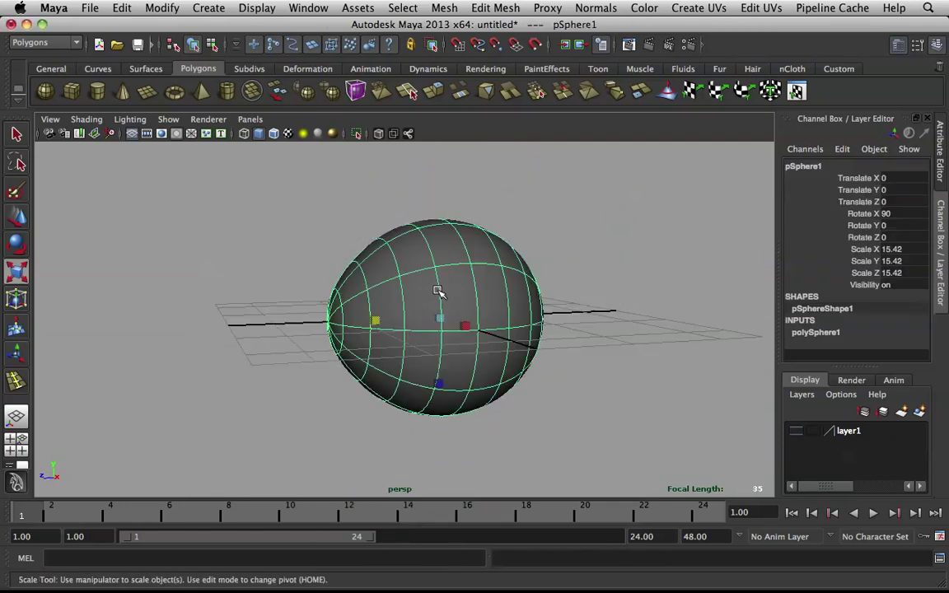
click(919, 411)
click(796, 431)
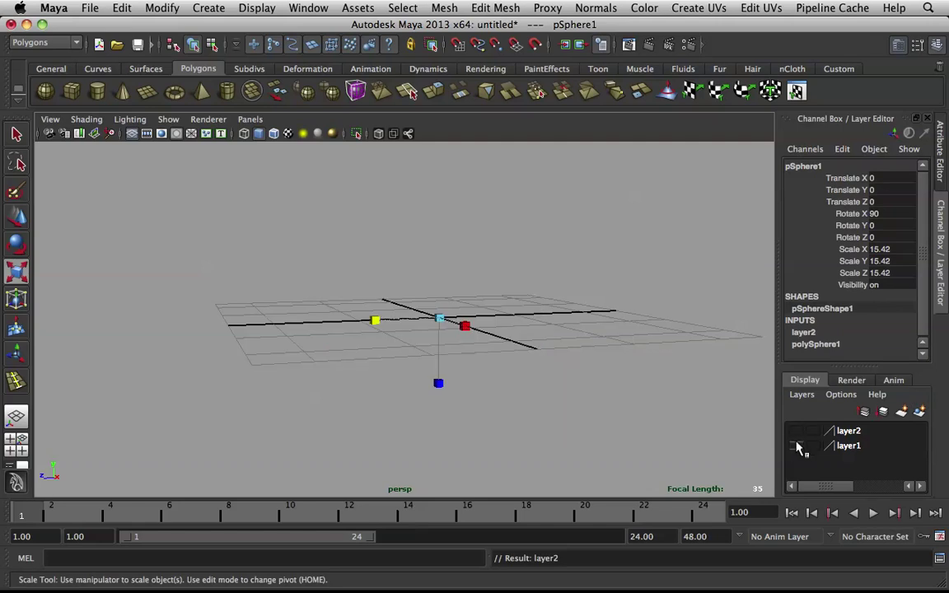
click(796, 445)
Delete a ring of faces and the whole rear part of the duplicate sphere, keeping only its front cap.
click(417, 297)
alt+right_drag(417, 297, 483, 308)
alt+drag(360, 332, 374, 330)
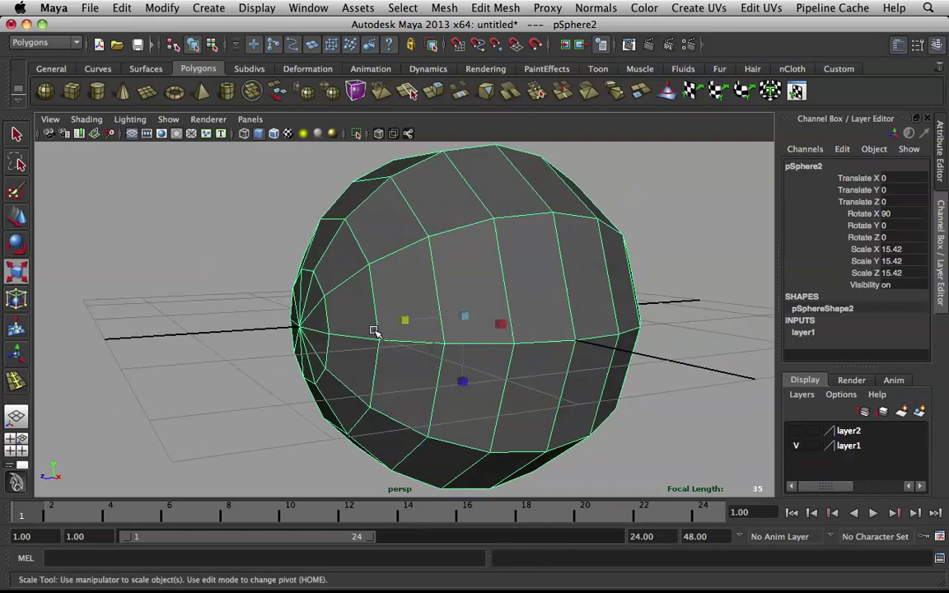
right_drag(374, 253, 373, 285)
click(384, 245)
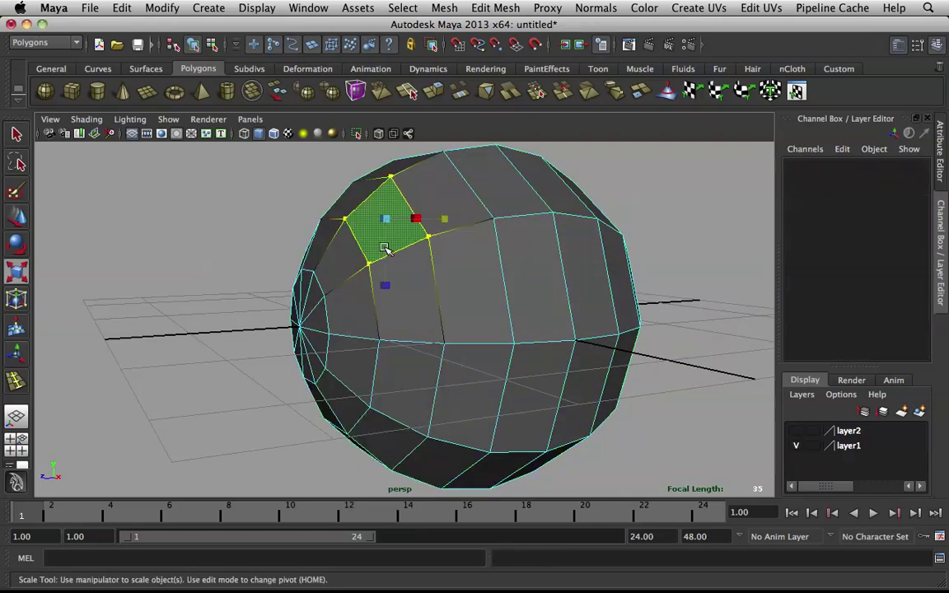
shift+double_click(428, 286)
key(Delete)
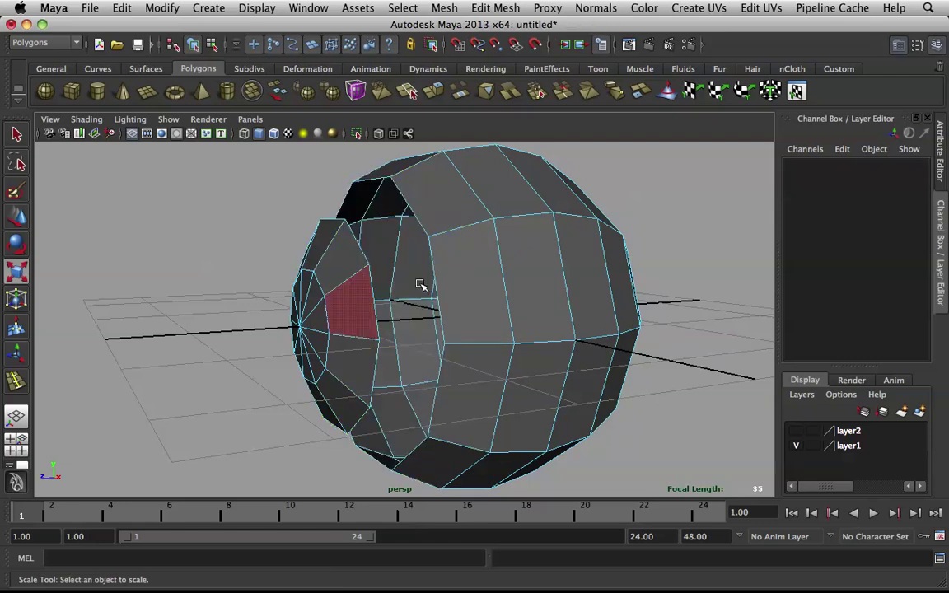
double_click(438, 271)
key(Delete)
Push the cap's pole vertex inward with soft selection at a falloff radius of about 17.5, making the iris concave.
alt+drag(387, 360, 470, 345)
alt+right_drag(424, 345, 473, 345)
alt+drag(445, 356, 449, 351)
right_drag(368, 333, 307, 318)
click(352, 362)
alt+right_drag(505, 343, 454, 343)
alt+drag(453, 343, 407, 348)
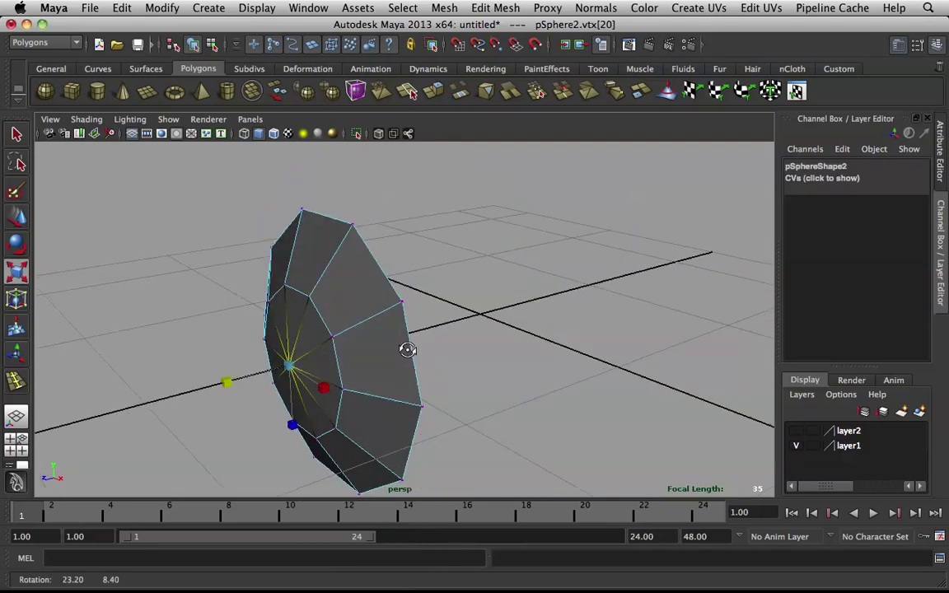
key(b)
drag(222, 285, 471, 352)
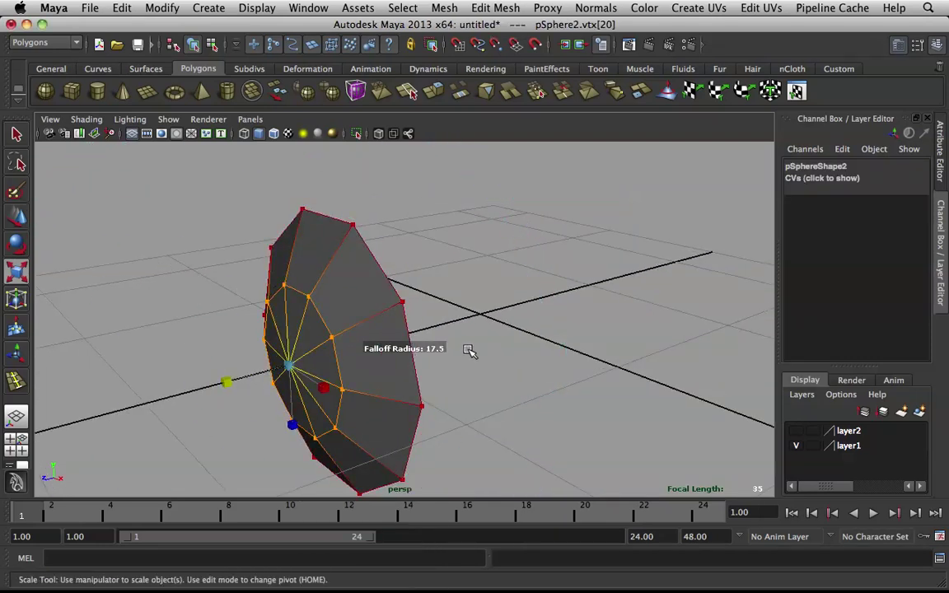
key(w)
drag(250, 378, 421, 317)
Delete the innermost ring of faces on the concave iris to open a pupil hole.
alt+drag(352, 239, 591, 281)
key(F8)
right_click(435, 294)
right_drag(434, 294, 434, 328)
alt+middle_drag(437, 310, 405, 318)
scroll(408, 326, up, 5)
drag(427, 314, 435, 323)
key(Delete)
Extrude the pupil hole's border edge loop a short distance back into the eye and turn off smooth preview.
mouse_move(373, 208)
right_down()
mouse_move(363, 190)
mouse_move(374, 197)
right_up()
double_click(384, 231)
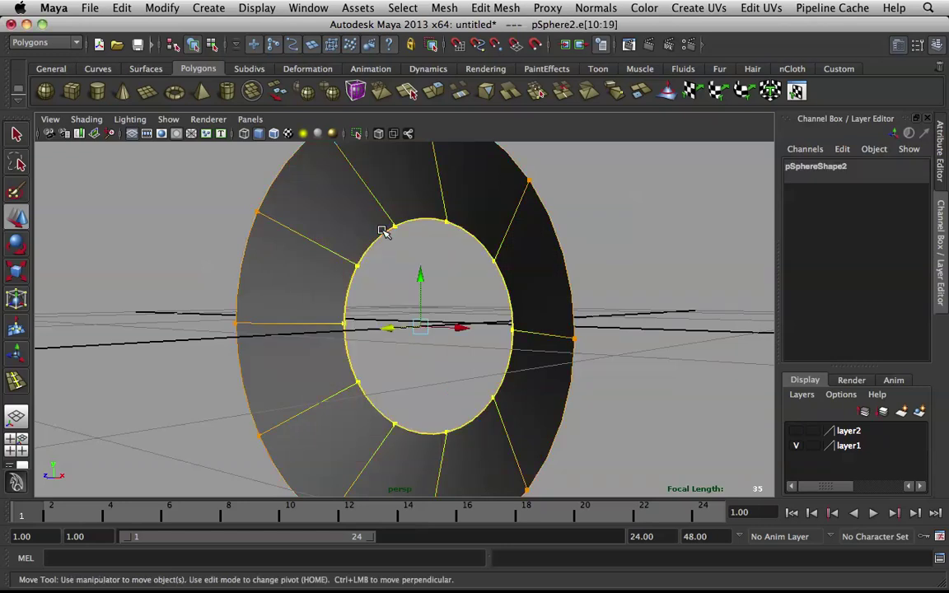
shift+right_drag(375, 234, 375, 267)
scroll(387, 257, down, 3)
alt+drag(408, 250, 375, 265)
key(w)
drag(372, 334, 386, 331)
key(1)
scroll(404, 321, up, 3)
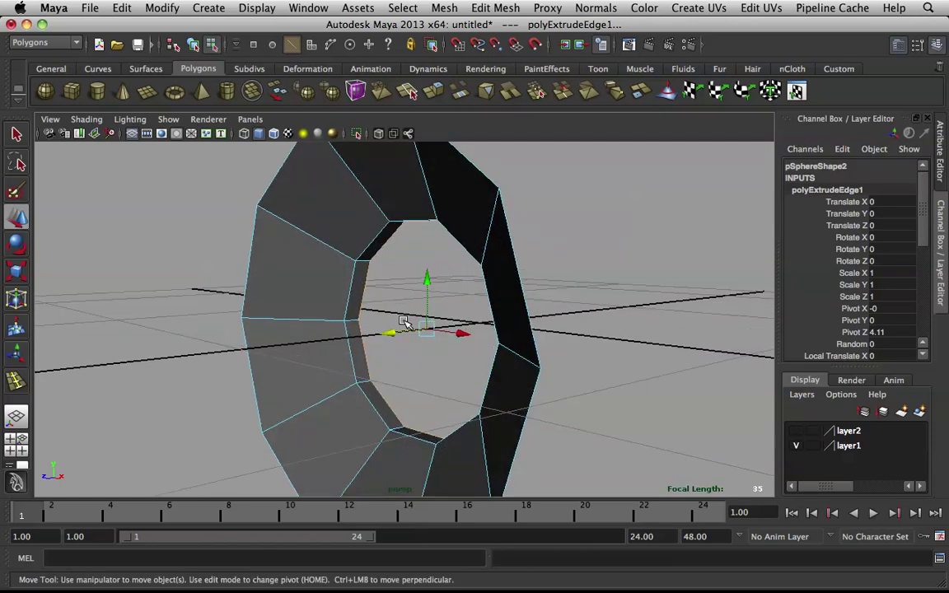
Extrude the border edges again, scale them in toward the centre and fill the remaining hole.
key(ctrl+e)
key(r)
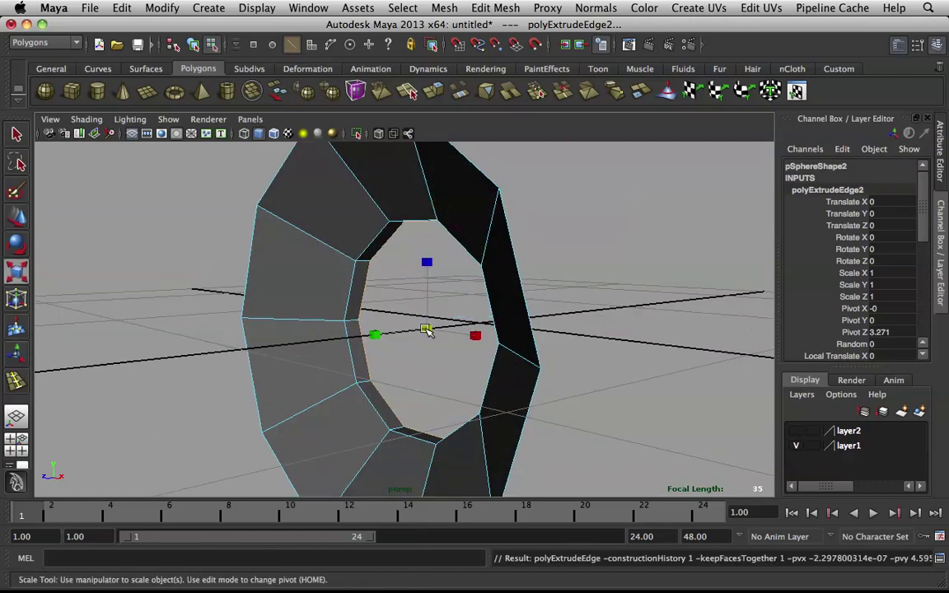
drag(426, 330, 360, 269)
shift+right_drag(394, 266, 416, 410)
key(w)
Split the filled centre face of the pupil with two vertical cuts and one horizontal cut.
alt+drag(392, 386, 502, 326)
scroll(519, 338, up, 3)
right_drag(499, 266, 271, 259)
click(479, 264)
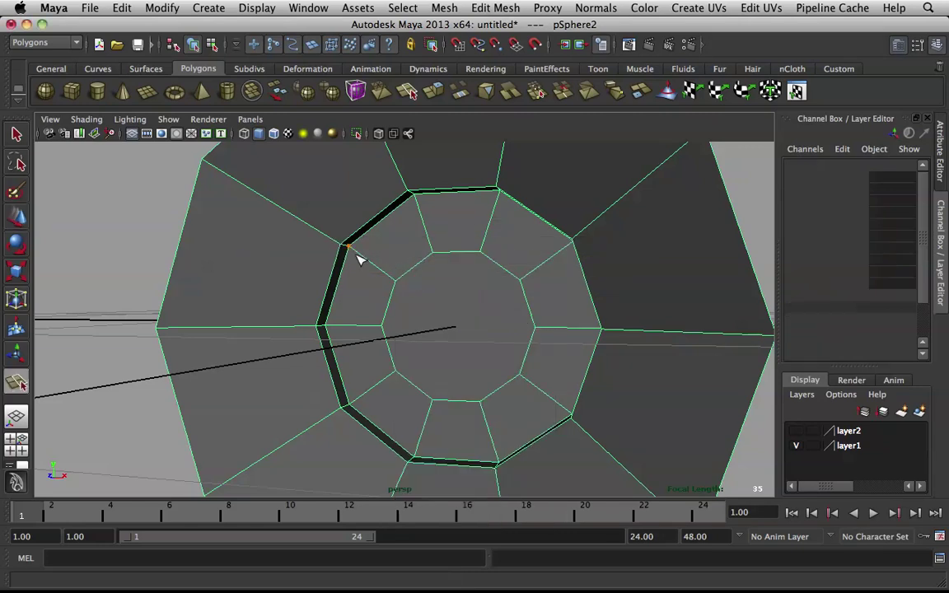
drag(444, 321, 443, 393)
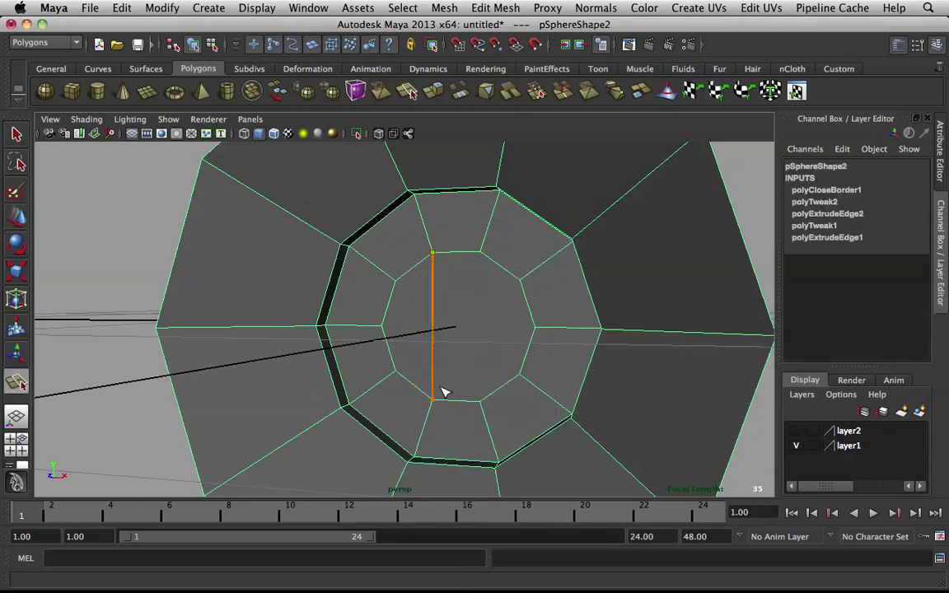
drag(508, 302, 488, 256)
drag(427, 332, 405, 333)
key(w)
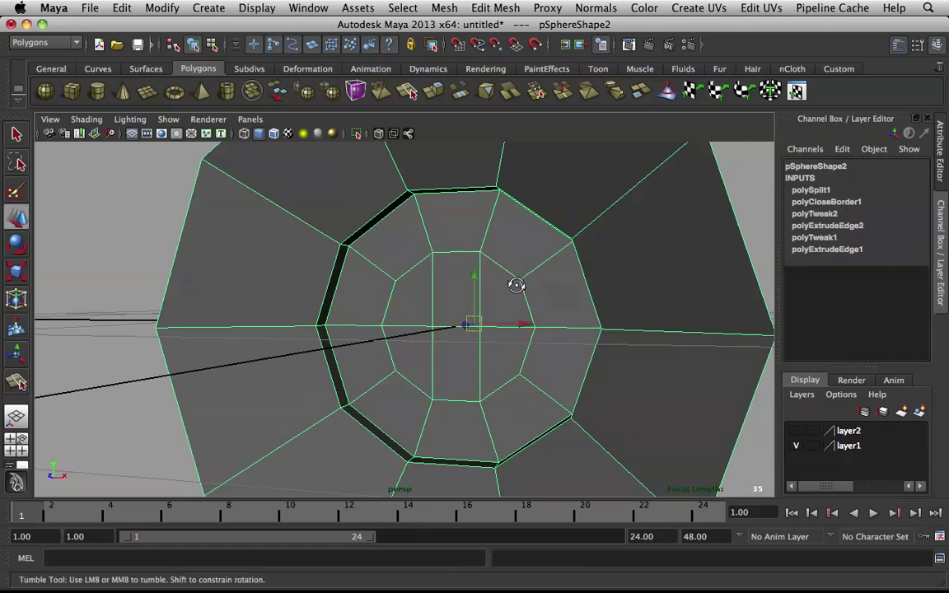
Select the pupil's faces and extract them from the iris as a separate mesh.
alt+drag(515, 285, 470, 295)
key(q)
right_click(407, 292)
right_drag(407, 292, 410, 320)
alt+drag(411, 318, 505, 326)
shift+right_click(486, 293)
click(493, 458)
Select the extracted pupil mesh by itself and scale it uniformly to about 1.041.
key(r)
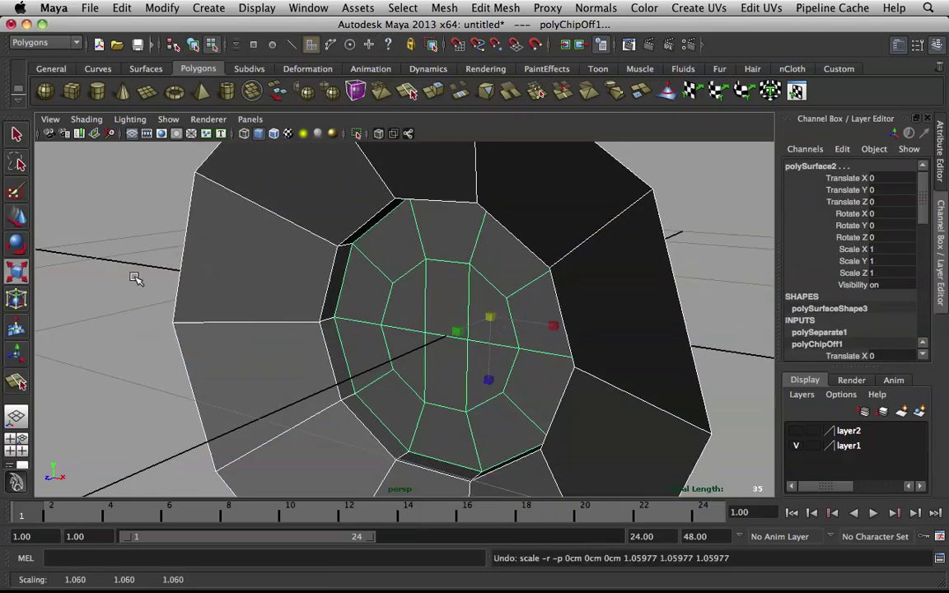
click(136, 278)
click(502, 297)
right_drag(460, 316, 511, 292)
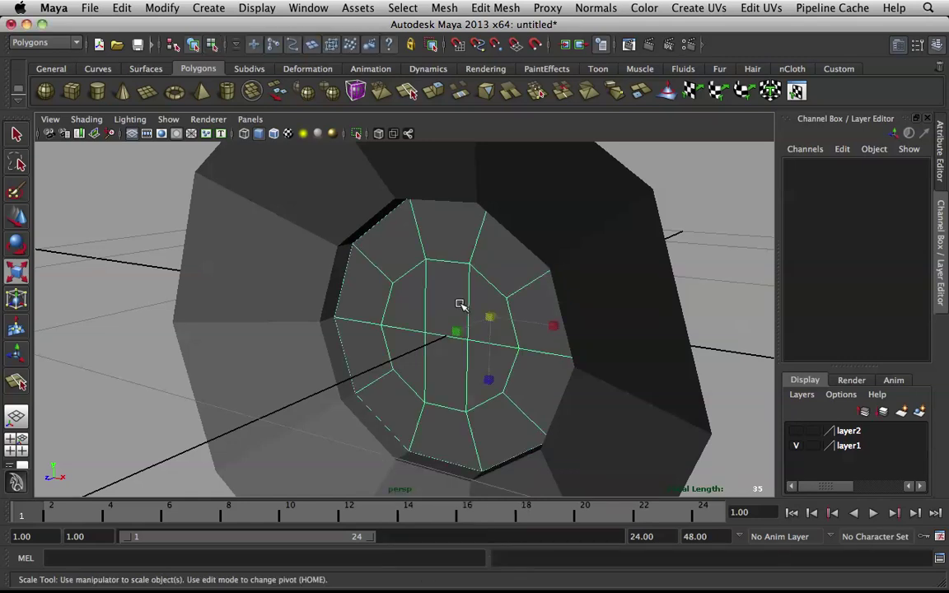
drag(488, 319, 492, 320)
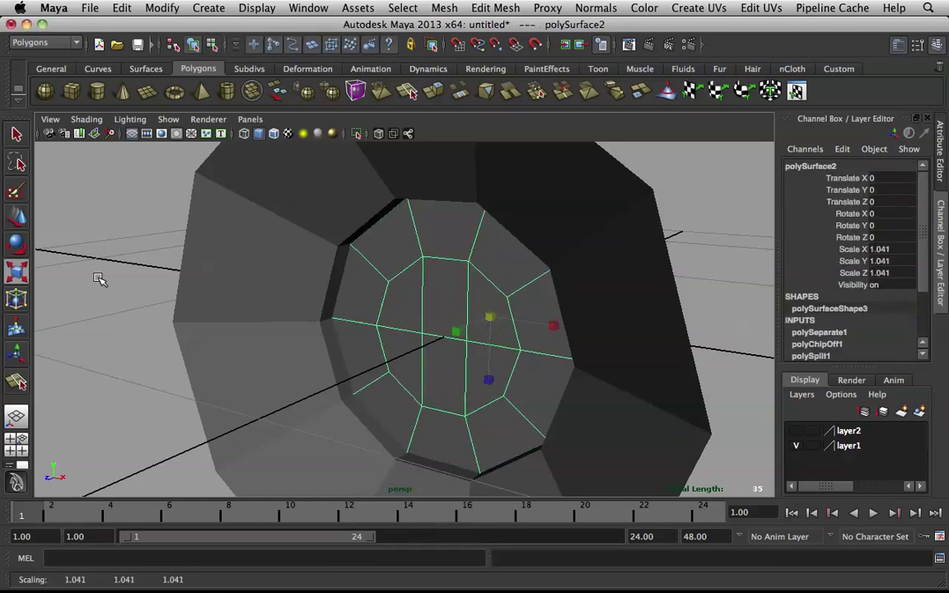
Assign a new black surface shader to the pupil mesh.
alt+drag(455, 239, 494, 257)
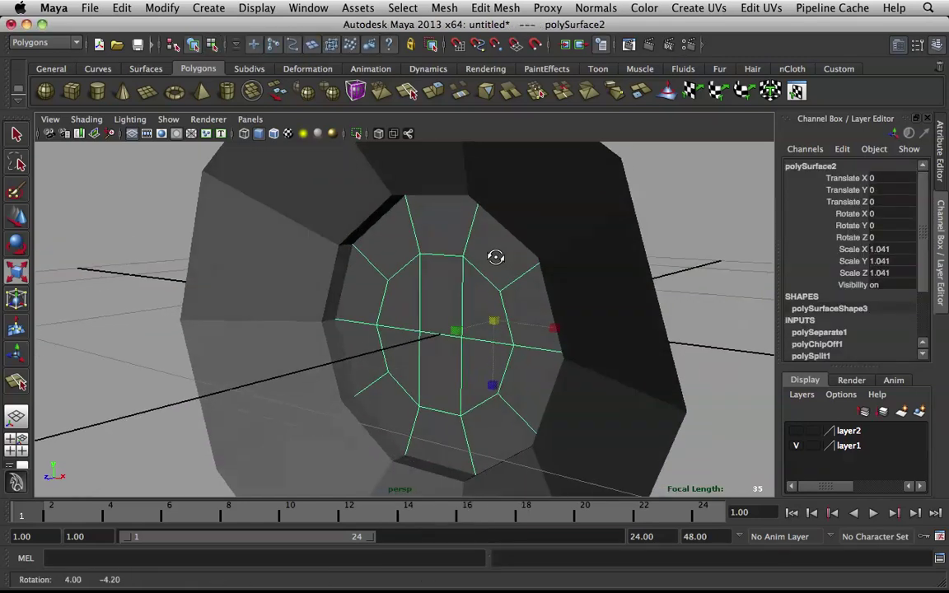
click(490, 71)
click(459, 91)
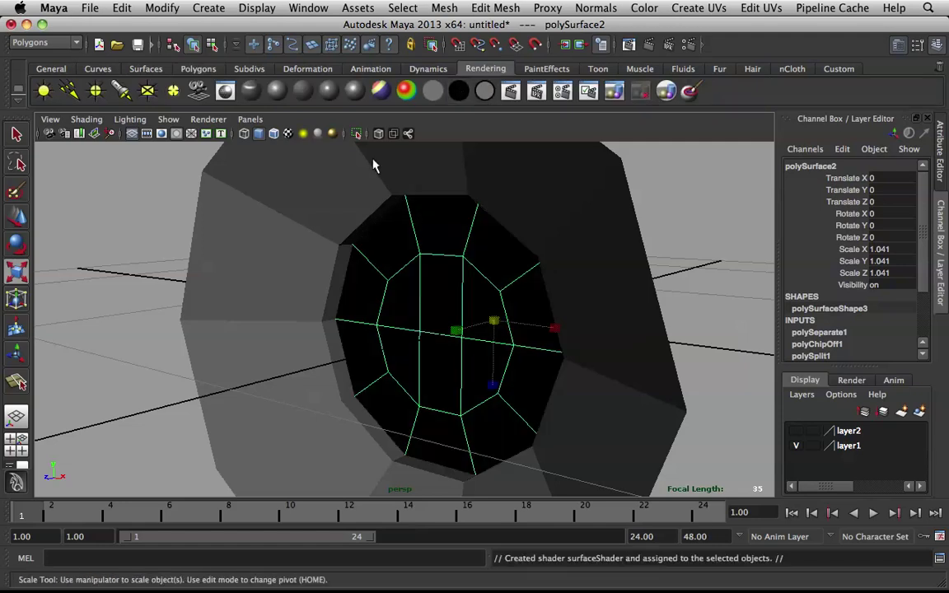
Look through the pupil mesh's attributes, return to its channel values and clear the selection.
key(ctrl+a)
click(356, 294)
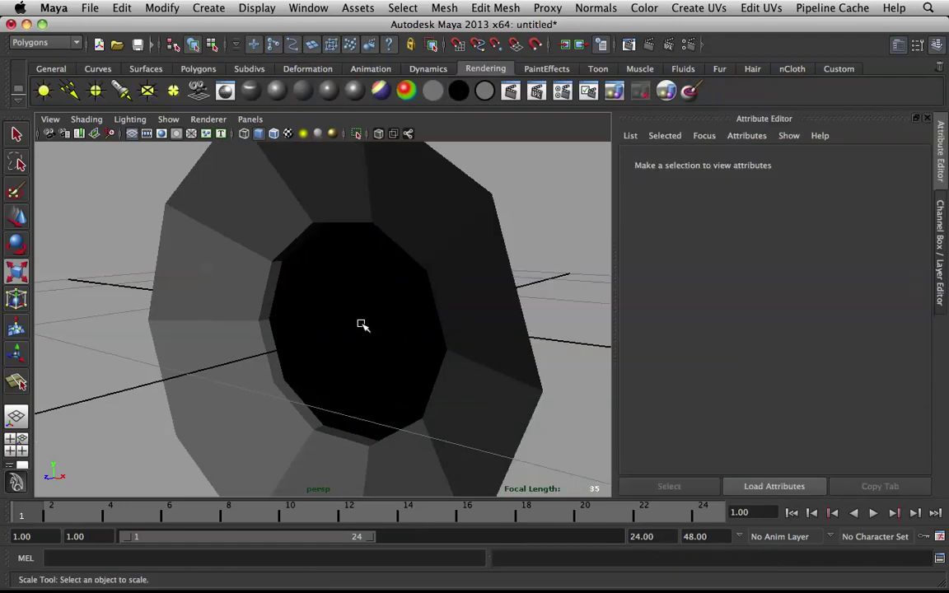
click(362, 325)
alt+drag(360, 255, 373, 256)
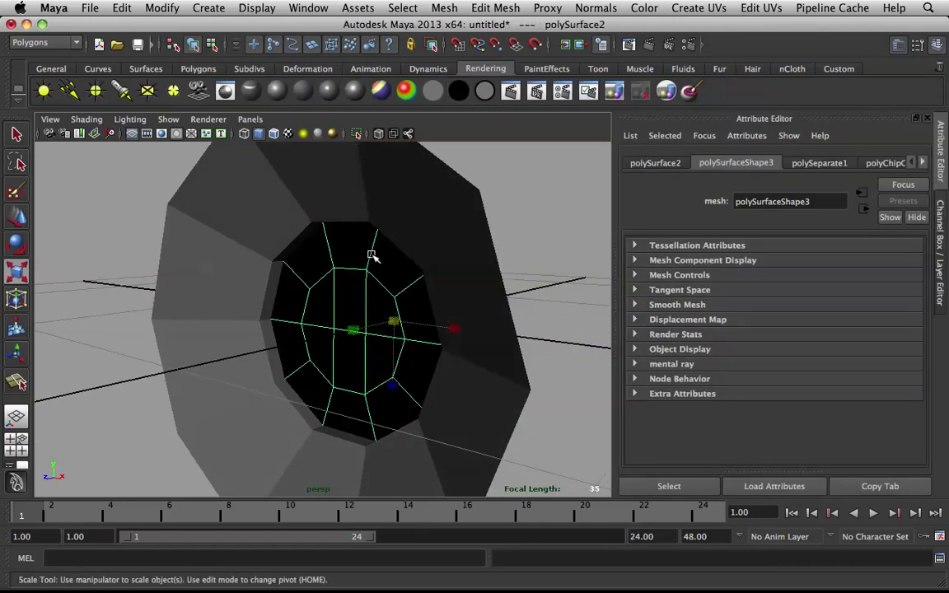
click(944, 233)
alt+drag(542, 300, 432, 336)
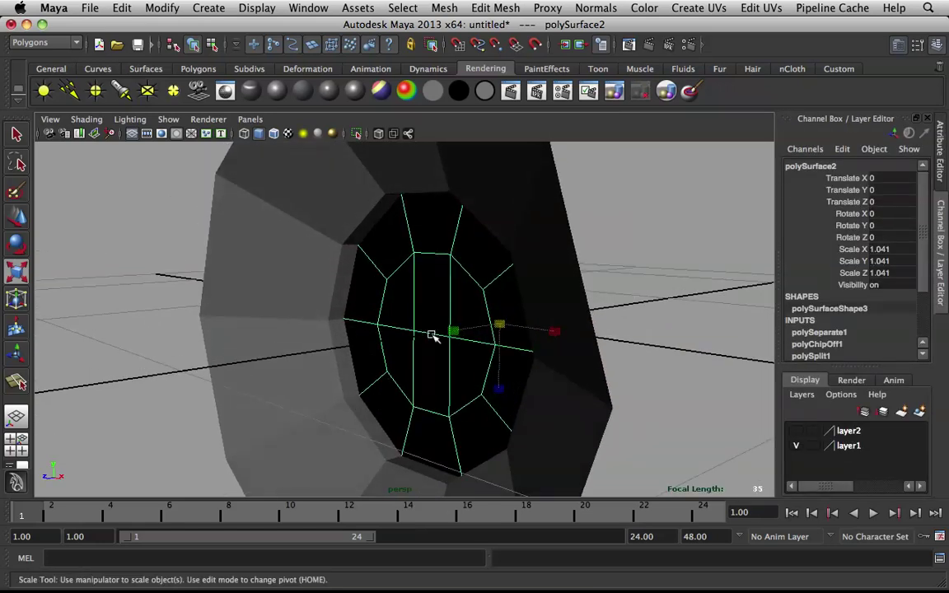
key(q)
click(712, 320)
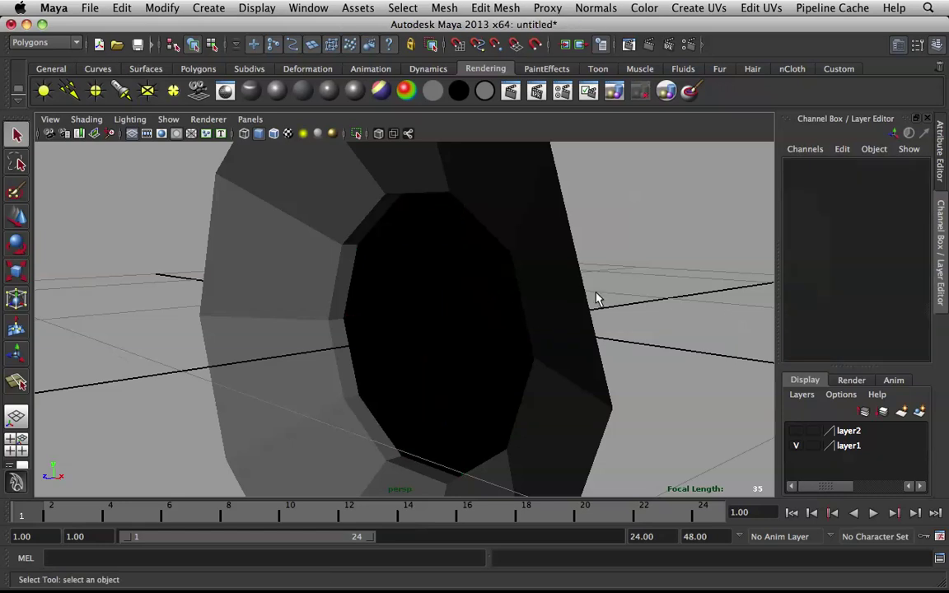
Check the iris mesh in smooth preview and return it to the unsmoothed display.
alt+drag(597, 299, 536, 317)
click(321, 306)
scroll(349, 315, down, 2)
key(3)
alt+drag(413, 314, 371, 319)
key(1)
Insert edge loops along the iris's inner rim around the pupil and display the iris in smooth preview.
scroll(406, 339, up, 2)
alt+middle_drag(409, 340, 470, 239)
scroll(470, 239, up, 2)
alt+drag(470, 238, 468, 255)
scroll(466, 259, up, 4)
alt+middle_drag(464, 262, 378, 311)
shift+right_drag(374, 301, 353, 320)
drag(375, 322, 305, 326)
scroll(378, 318, down, 5)
key(3)
key(q)
click(234, 330)
right_drag(312, 284, 380, 239)
alt+drag(381, 239, 528, 236)
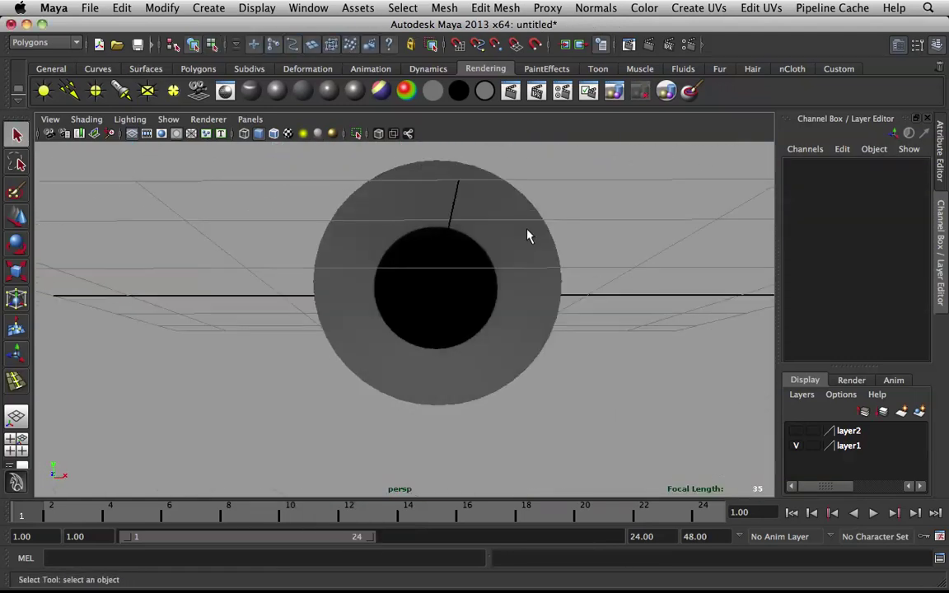
Make layer2 with the outer eyeball visible and turn on X-ray shading in the perspective view.
click(798, 432)
alt+drag(491, 264, 414, 282)
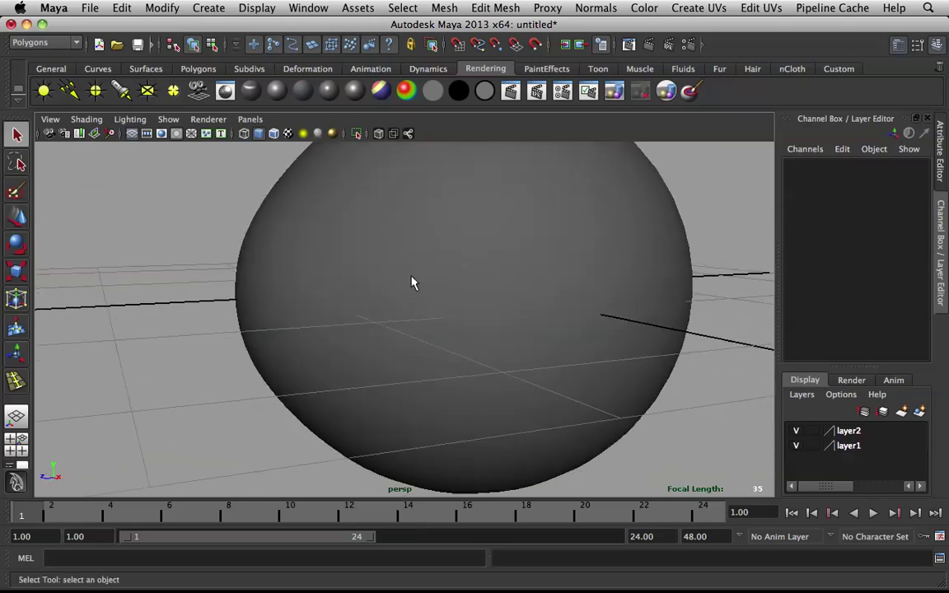
click(376, 134)
alt+drag(390, 149, 428, 277)
alt+drag(530, 321, 441, 304)
Switch to the side view and set layer2 to the Reference display type.
key(space)
key(space)
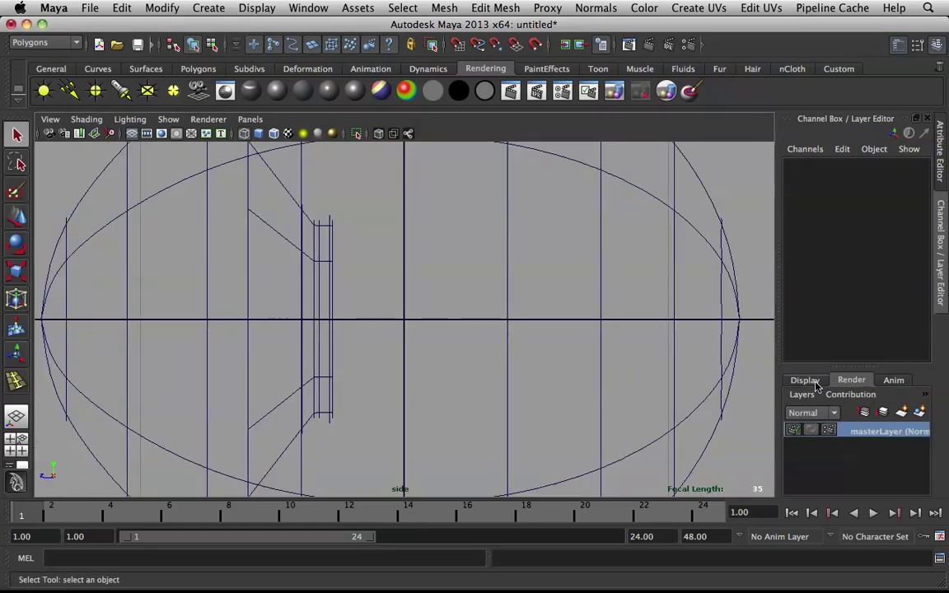
click(806, 380)
click(814, 431)
click(813, 431)
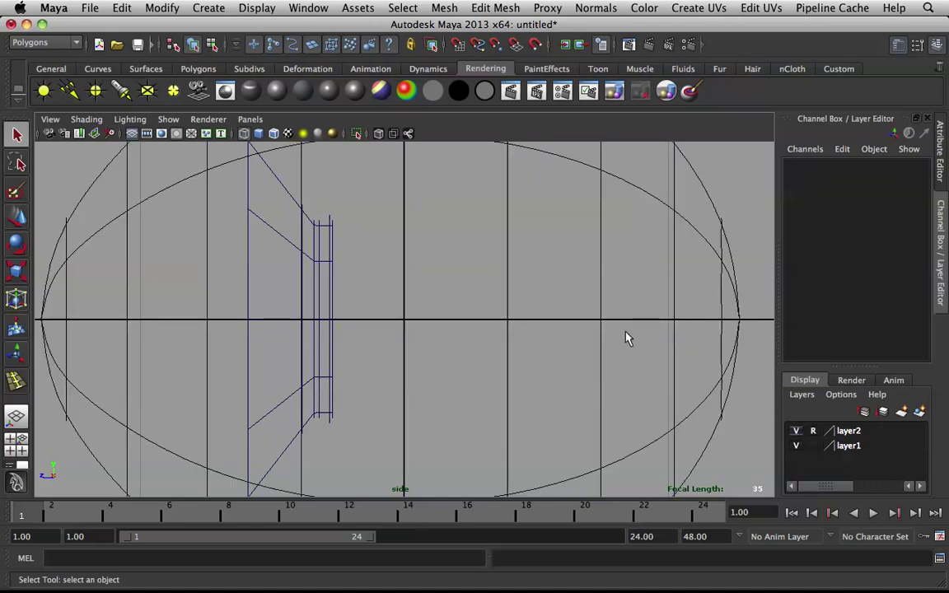
Select the iris and pupil together and move them forward into the cornea bulge, to a Translate Y of about 0.357.
alt+right_drag(626, 338, 290, 290)
drag(410, 349, 410, 349)
alt+middle_drag(411, 350, 537, 334)
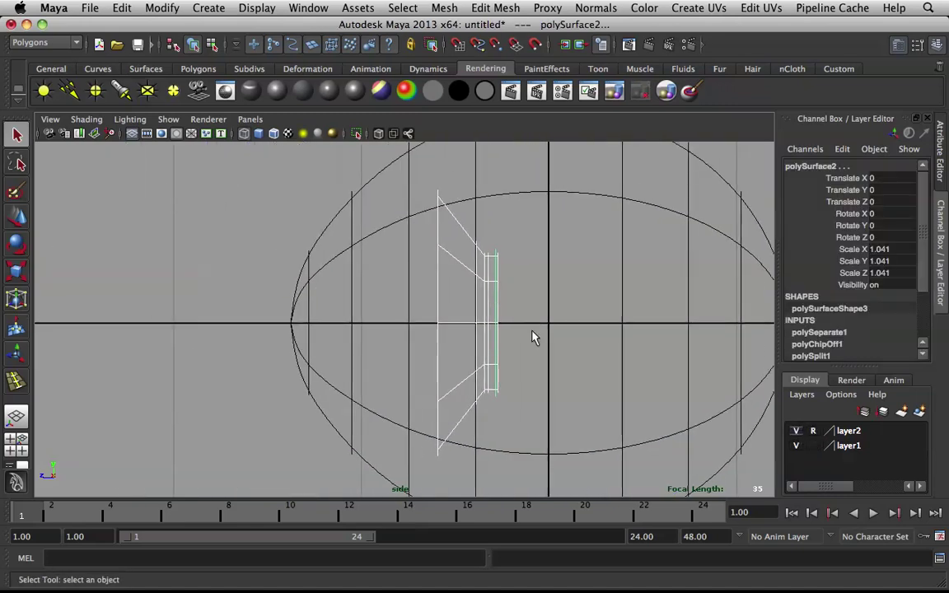
key(w)
drag(521, 327, 443, 338)
middle_drag(437, 343, 433, 344)
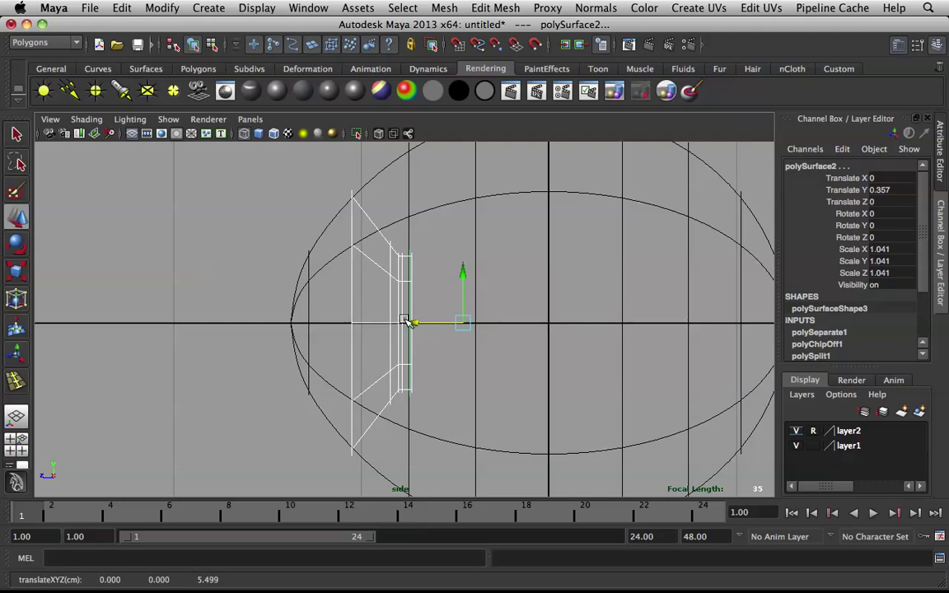
Center the pivots of the iris and pupil, scale them uniformly to about 1.005 and move them to about 0.363 in Translate Y.
key(r)
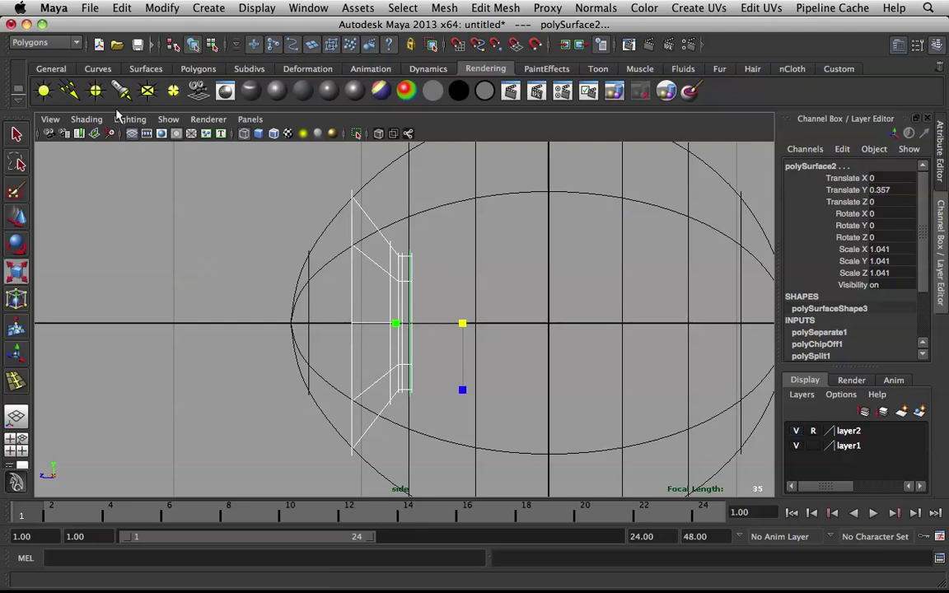
click(161, 8)
click(202, 165)
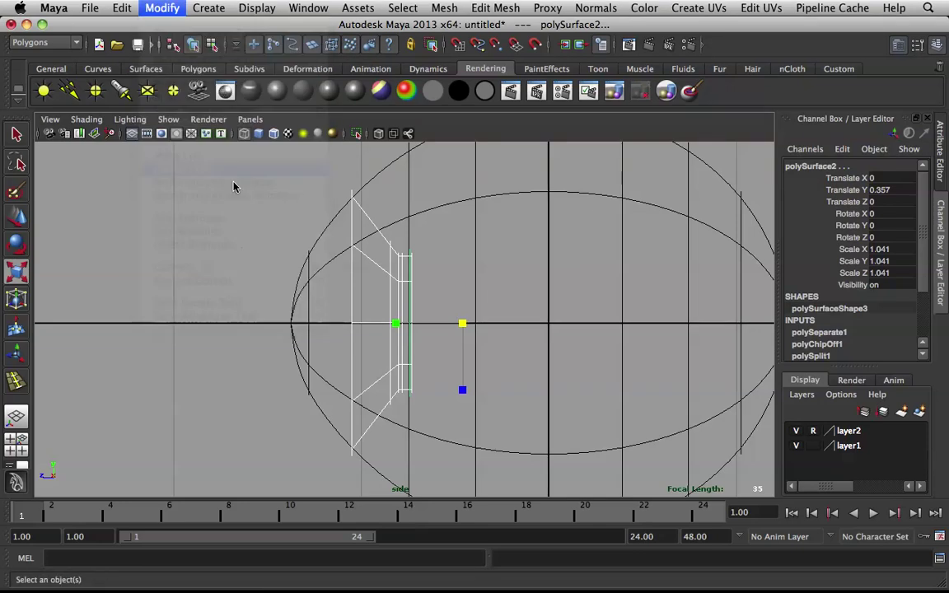
drag(413, 322, 360, 322)
key(w)
click(360, 321)
key(space)
key(space)
alt+drag(557, 190, 540, 190)
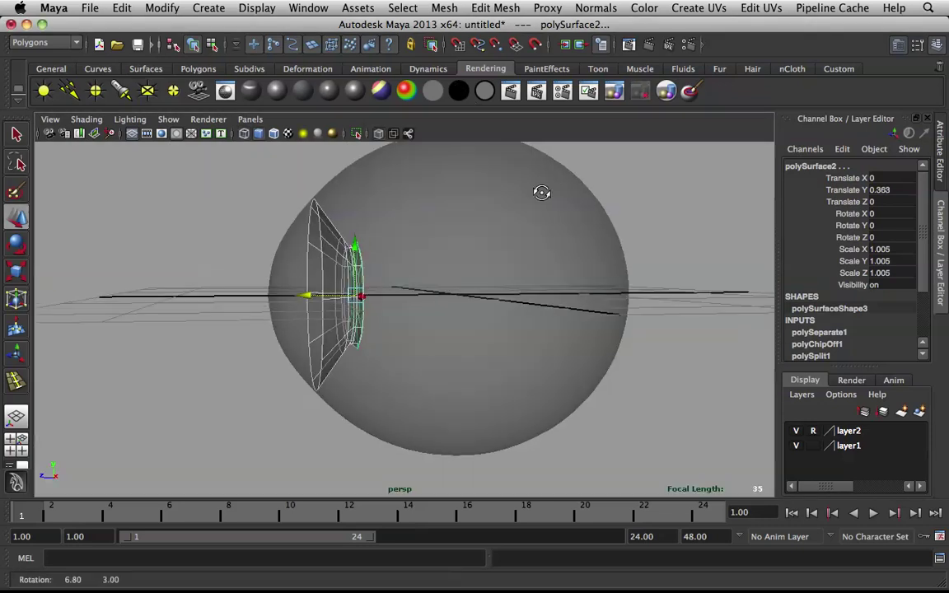
Scale the iris and pupil uniformly to about 1.015, turn off X-ray shading and move them to about 0.367 in Translate Y.
key(r)
click(357, 297)
drag(357, 297, 387, 292)
click(378, 134)
key(w)
click(307, 303)
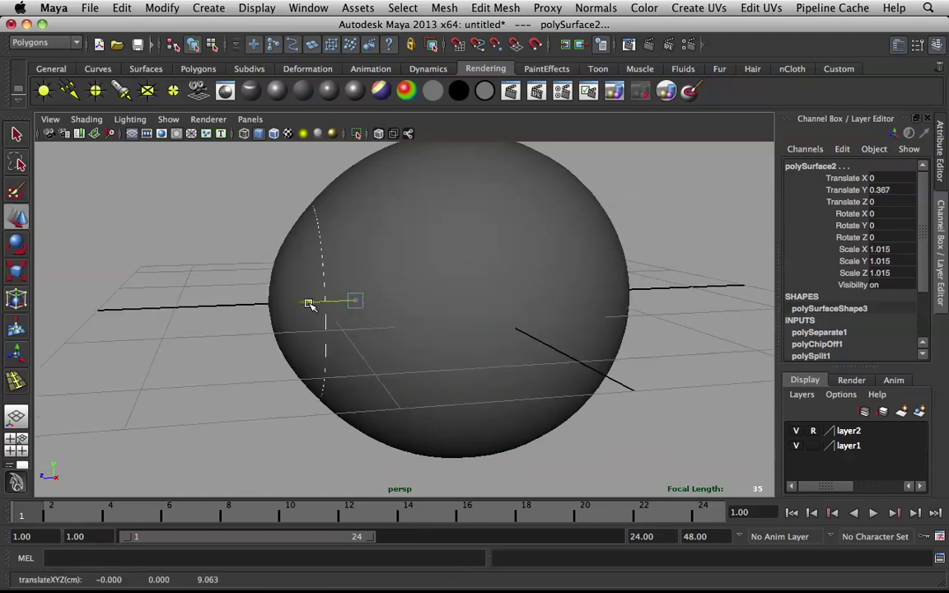
click(278, 289)
Turn X-ray shading back on and examine how the iris and pupil fit inside the outer eyeball from several angles.
alt+drag(368, 245, 426, 256)
click(376, 134)
scroll(493, 292, up, 2)
alt+drag(368, 259, 527, 265)
scroll(406, 241, down, 2)
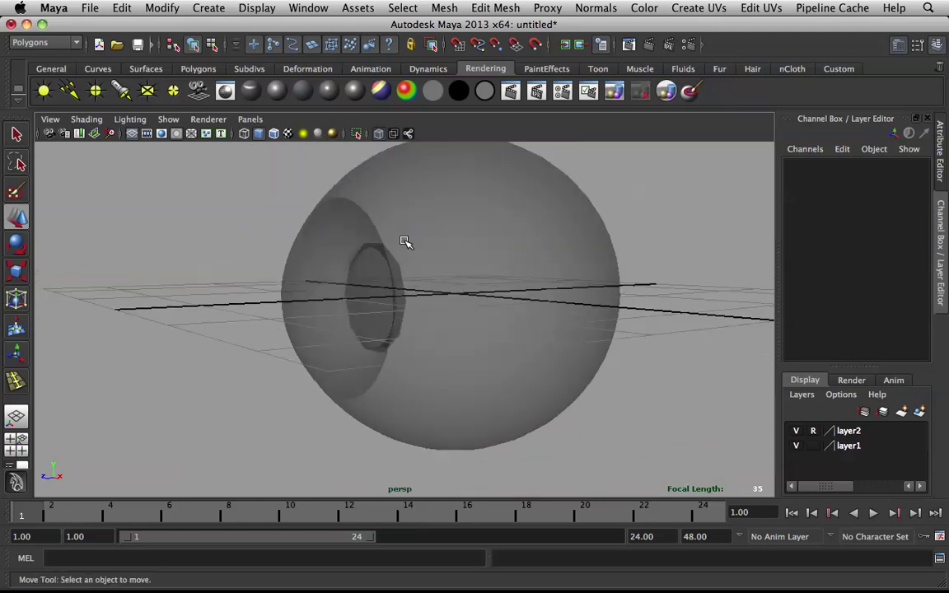
alt+drag(412, 189, 294, 241)
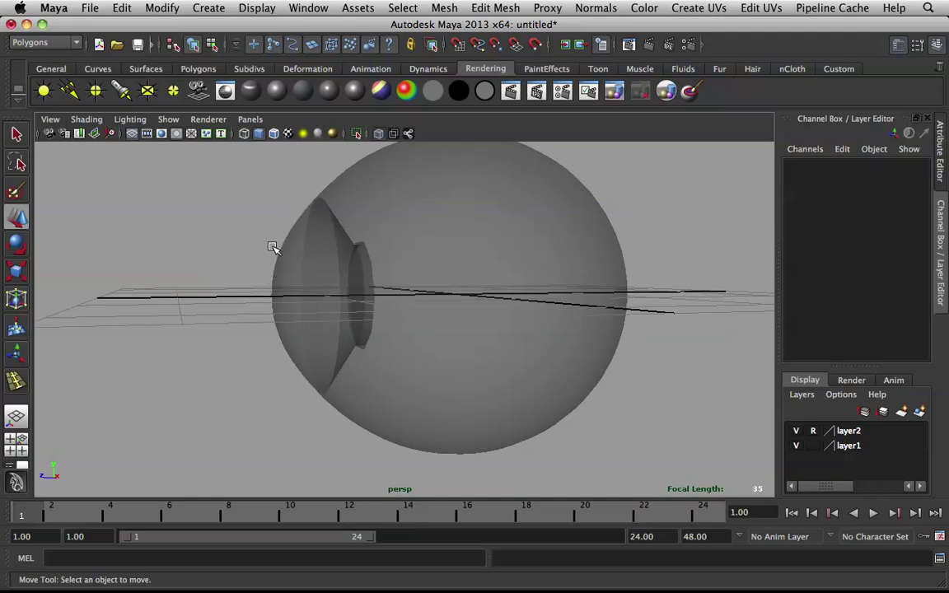
alt+drag(254, 297, 358, 244)
alt+drag(353, 335, 430, 302)
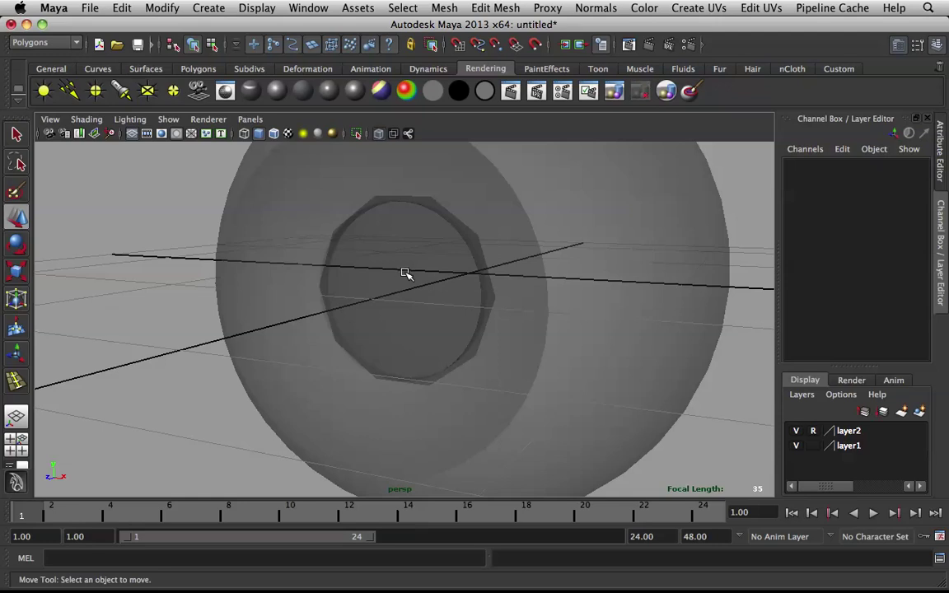
alt+drag(371, 267, 345, 255)
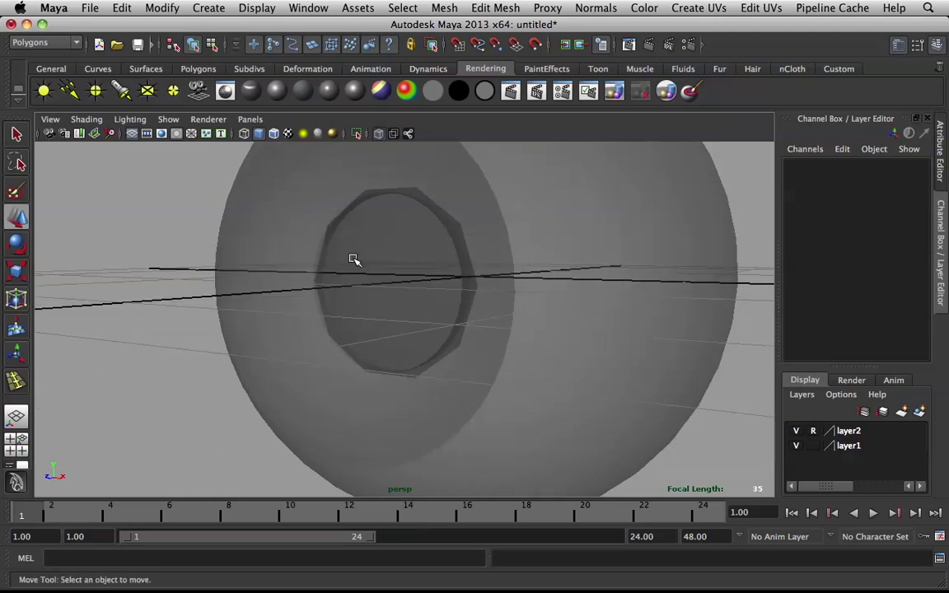
alt+drag(396, 280, 313, 277)
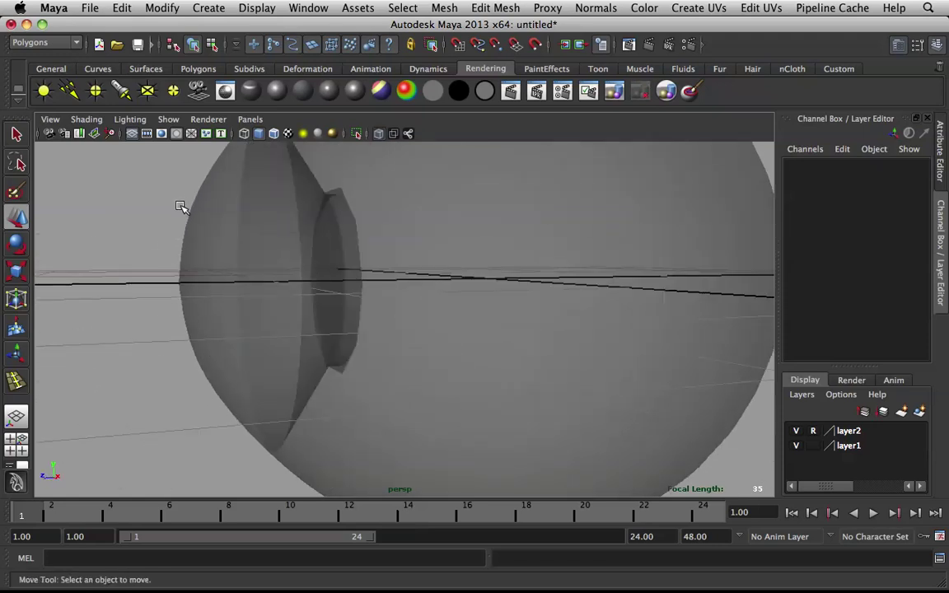
alt+drag(201, 305, 212, 356)
Select the full loop of faces along the iris's inner rim around the pupil.
click(378, 299)
scroll(276, 378, up, 3)
click(250, 397)
right_drag(199, 298, 195, 329)
click(211, 307)
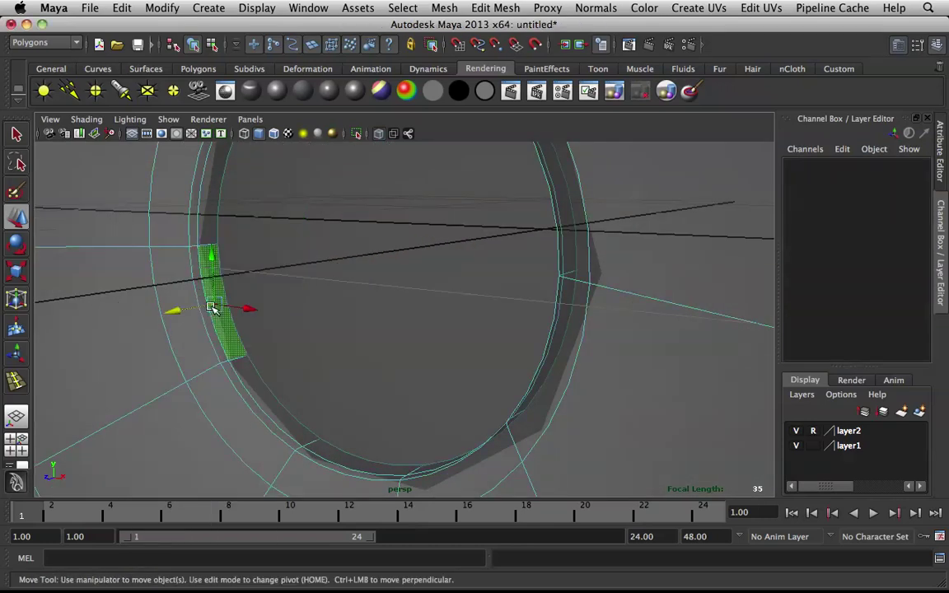
shift+double_click(249, 378)
Scale the selected rim faces inward with soft selection to narrow the iris opening, and return to object mode.
scroll(297, 345, down, 3)
alt+drag(369, 300, 75, 202)
key(b)
scroll(433, 295, down, 2)
key(b)
key(r)
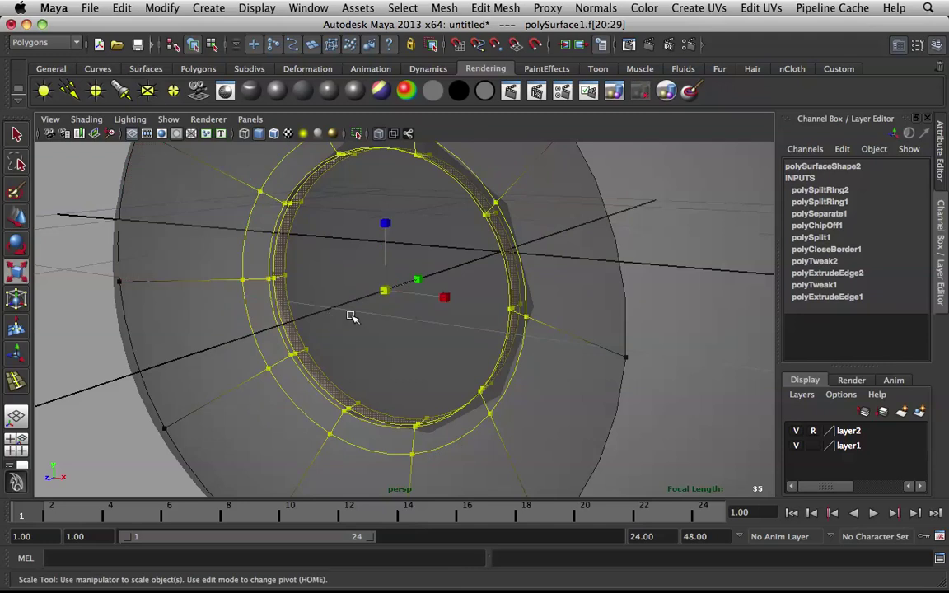
drag(387, 290, 286, 255)
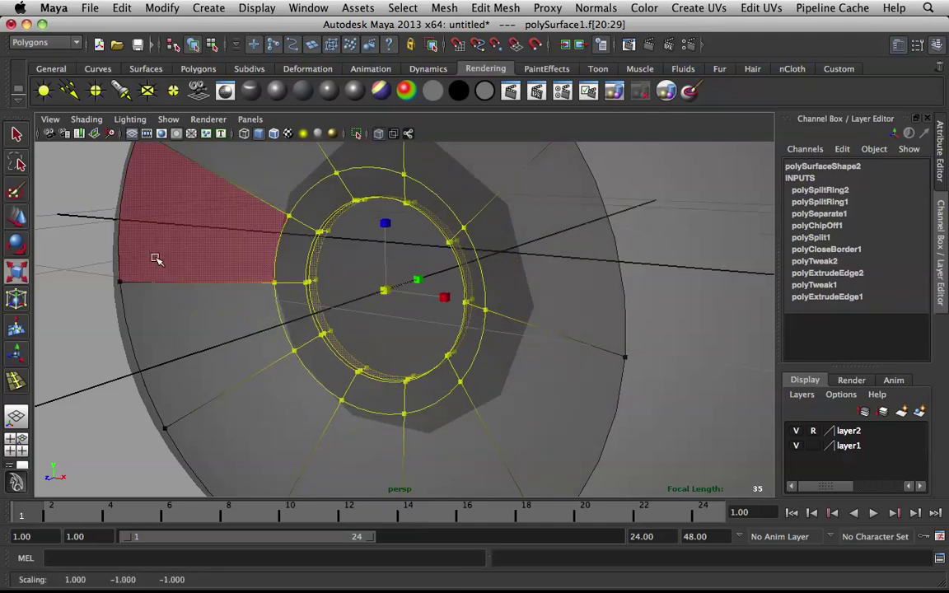
click(99, 247)
scroll(201, 292, down, 3)
right_drag(259, 264, 330, 231)
alt+drag(434, 200, 375, 248)
Restore the rim face selection by undoing, scale the iris opening slightly wider and return to object mode.
key(z)
key(z)
scroll(443, 248, up, 3)
drag(405, 283, 412, 280)
click(210, 234)
right_drag(295, 227, 349, 201)
alt+drag(349, 201, 334, 235)
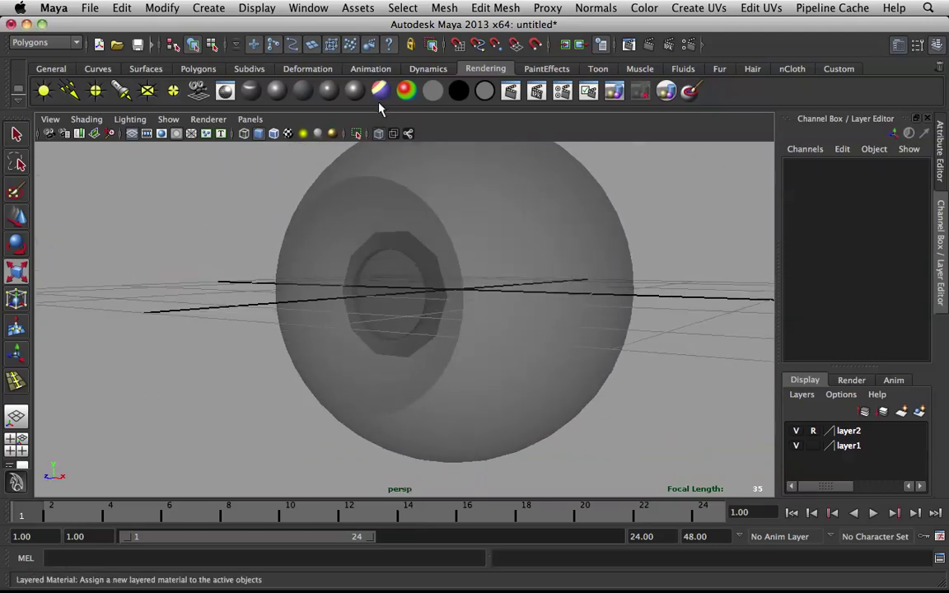
Turn off X-ray shading and bring the whole eyeball into view.
click(379, 133)
scroll(462, 198, down, 2)
alt+drag(713, 255, 649, 301)
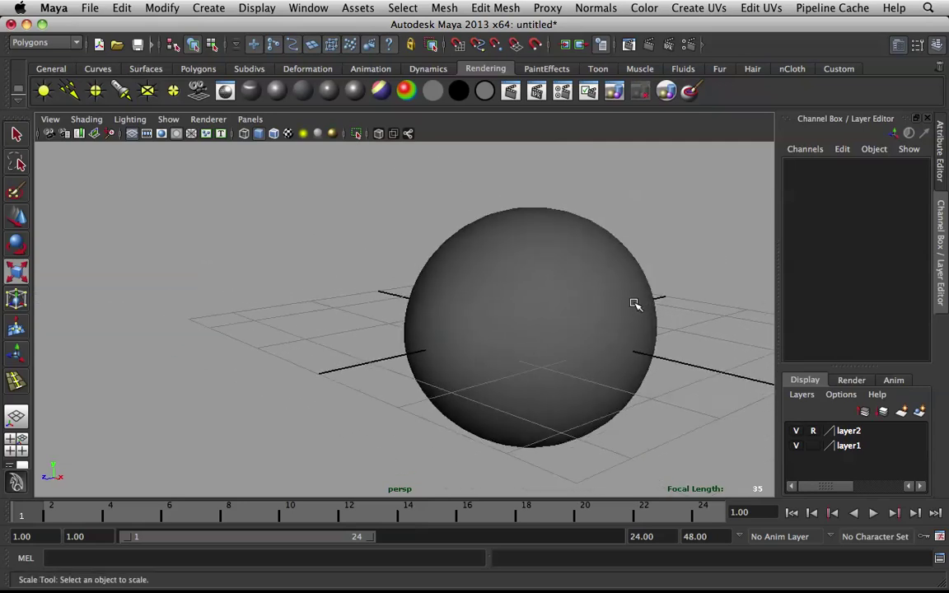
In the Hypershade, search the node types for "mia" and create a mia_material_x_passes material.
click(306, 8)
mouse_move(370, 51)
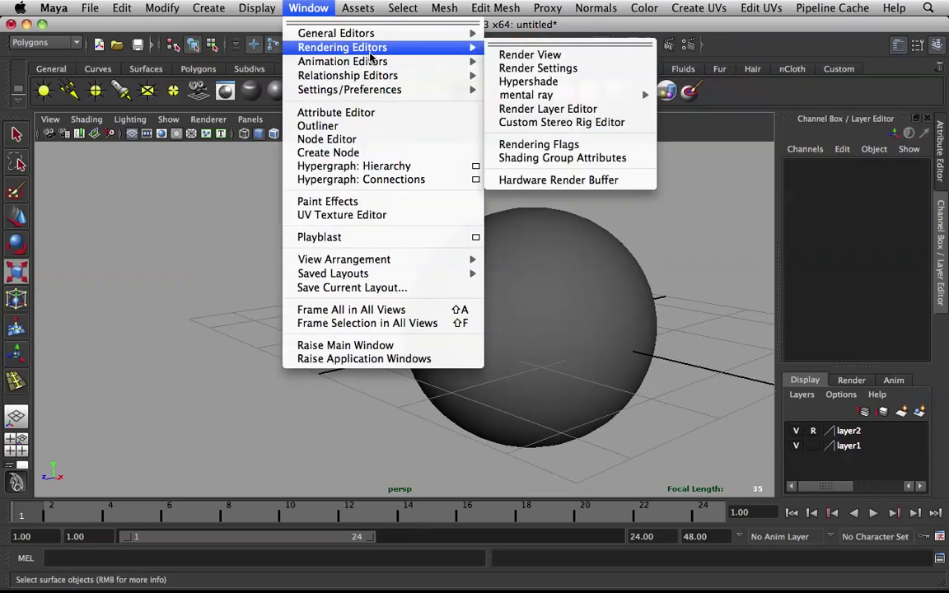
click(608, 82)
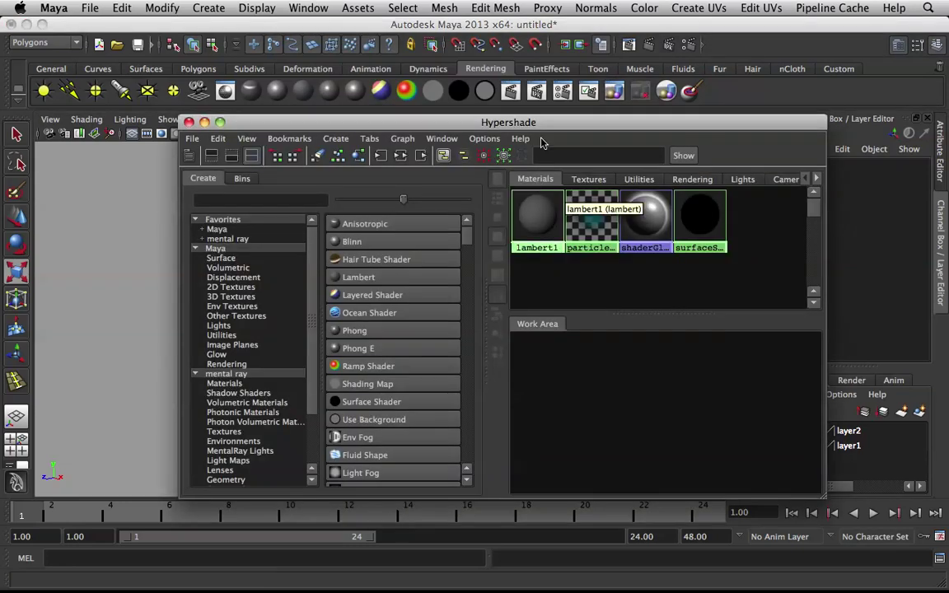
drag(570, 126, 462, 130)
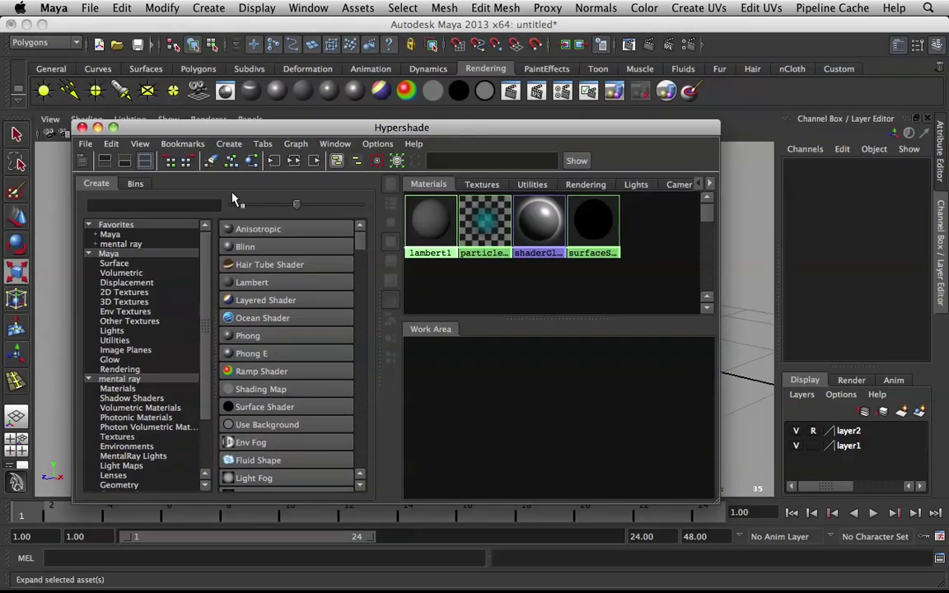
click(191, 206)
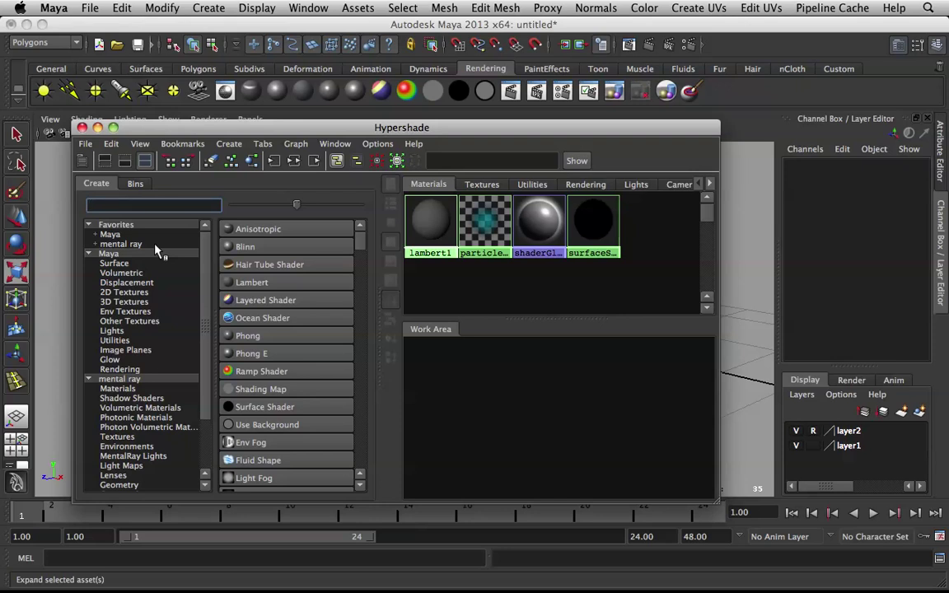
text(mia)
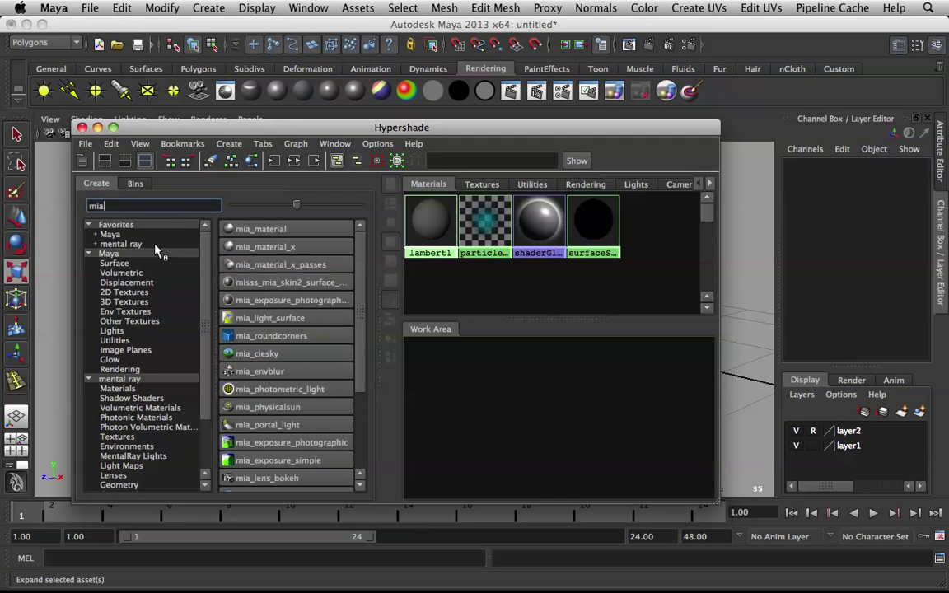
click(272, 264)
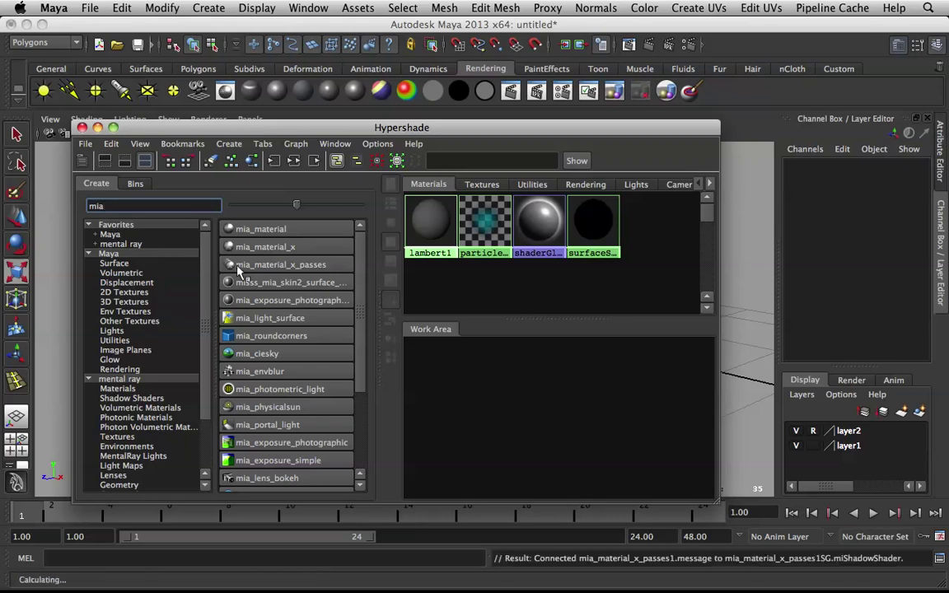
Set the scene's renderer to mental ray in the render settings and close them.
click(690, 45)
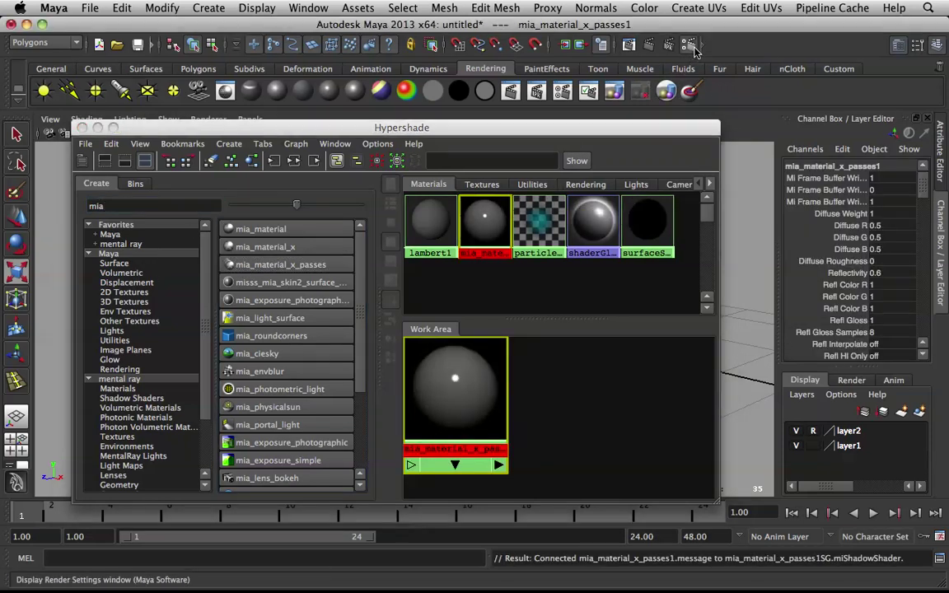
drag(603, 32, 823, 48)
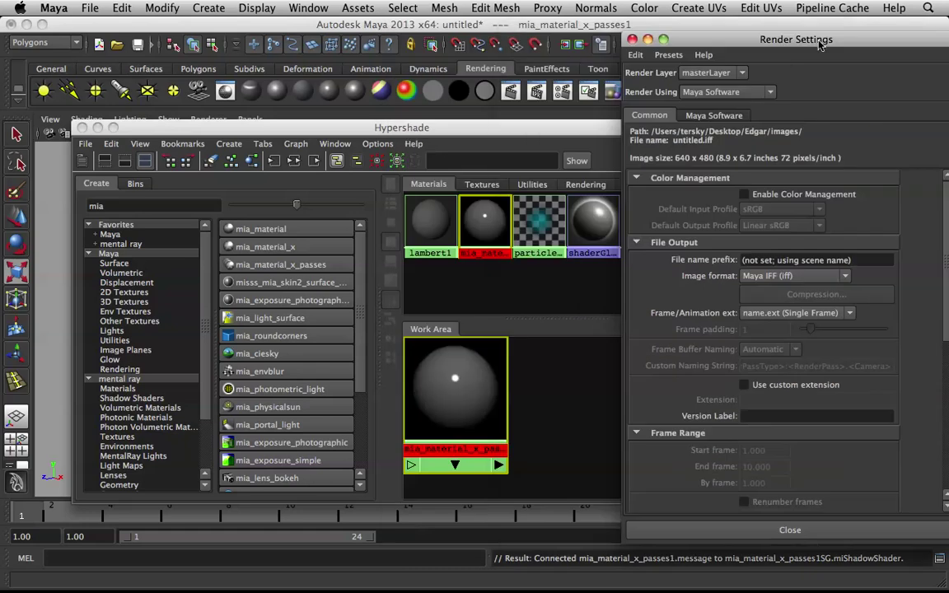
click(725, 92)
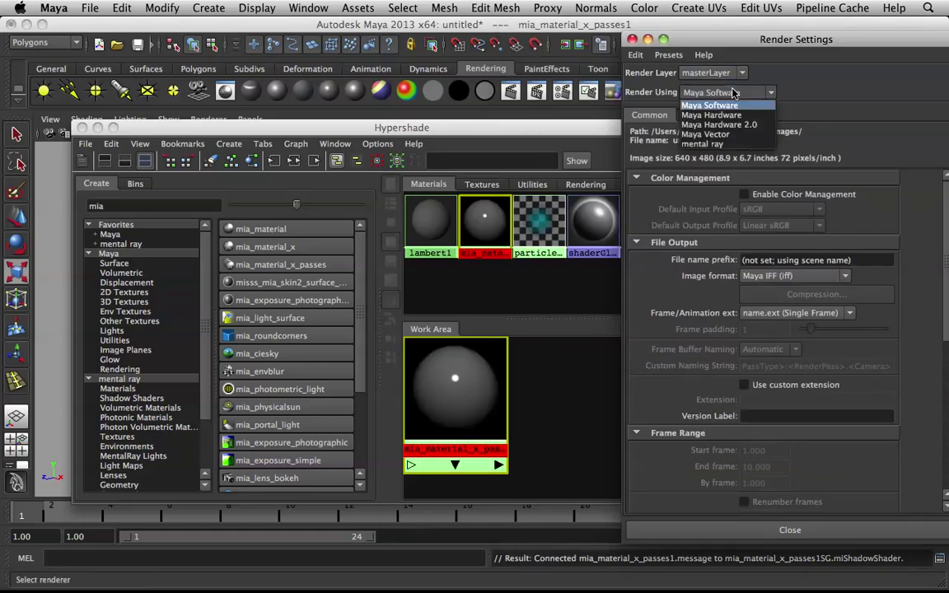
click(719, 147)
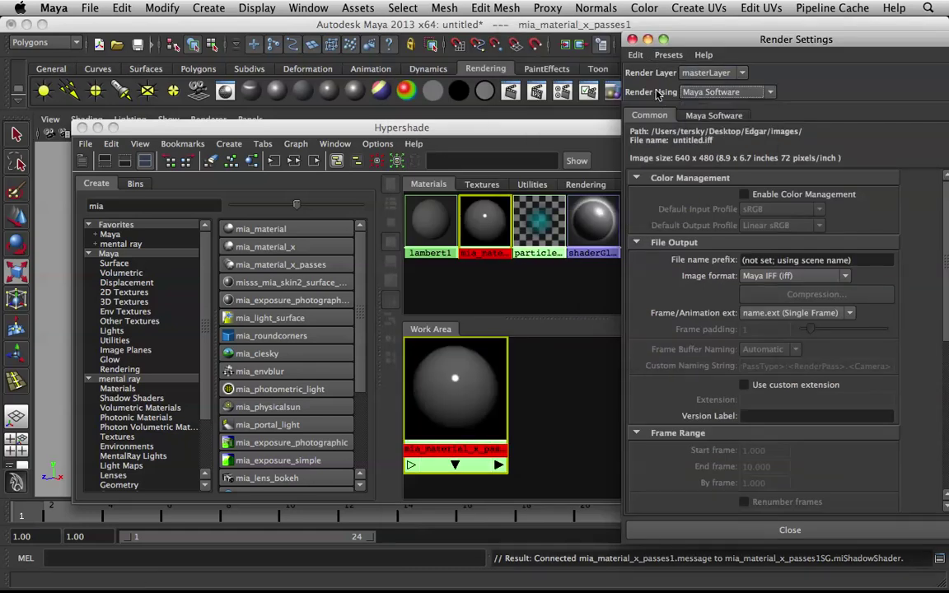
click(710, 91)
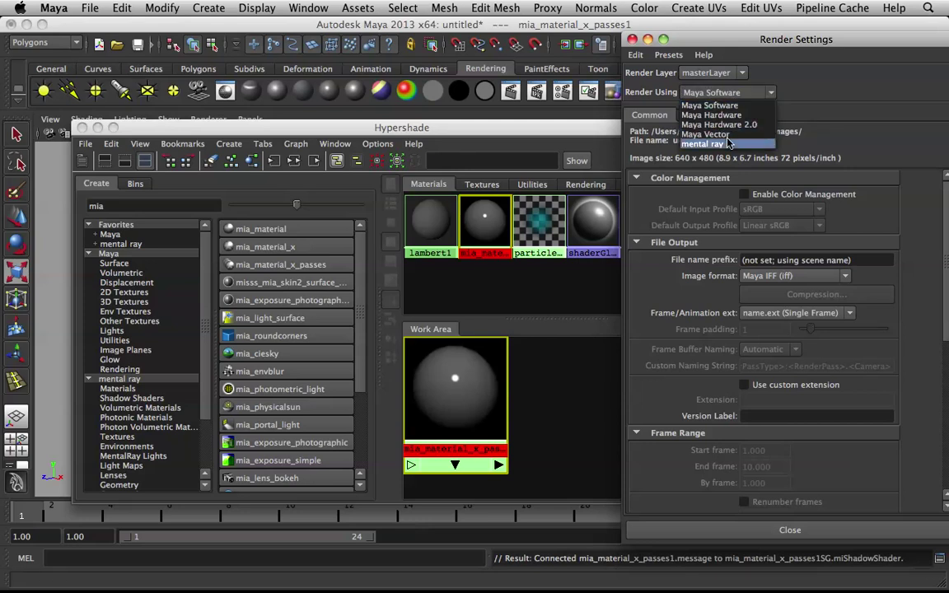
click(714, 145)
click(631, 39)
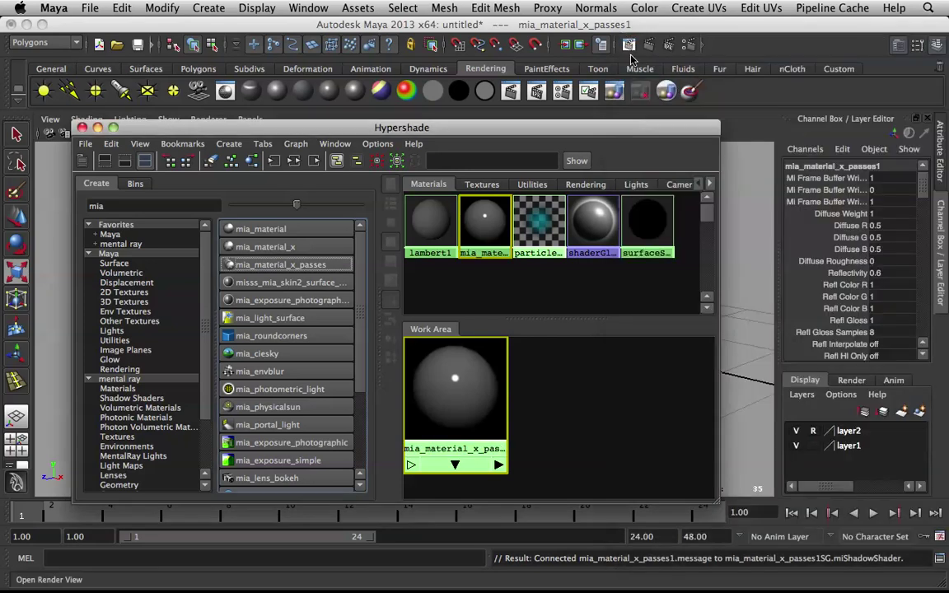
Assign the mia_material_x_passes material to the eyeball's inner mesh.
drag(598, 130, 297, 108)
middle_drag(38, 352, 524, 323)
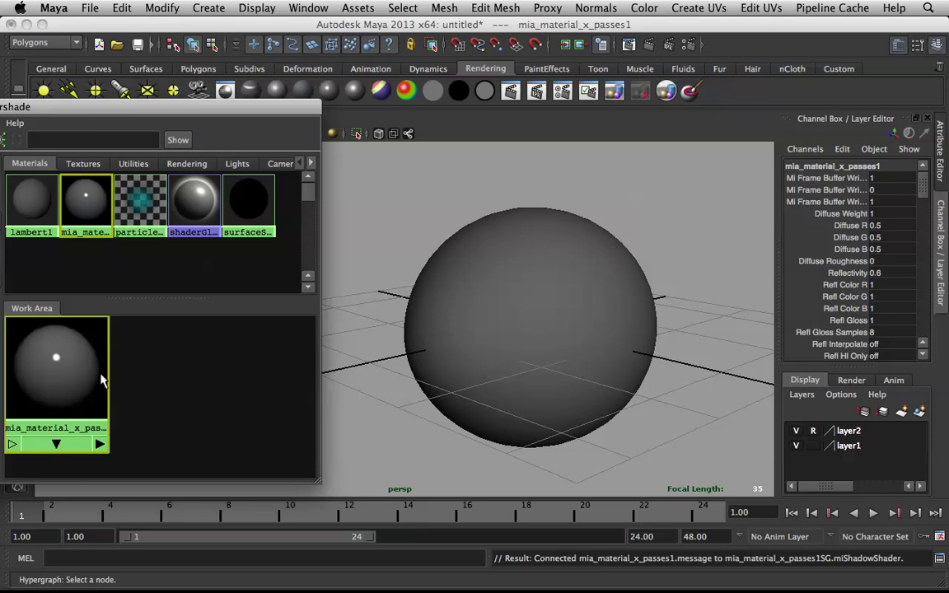
middle_drag(91, 379, 461, 355)
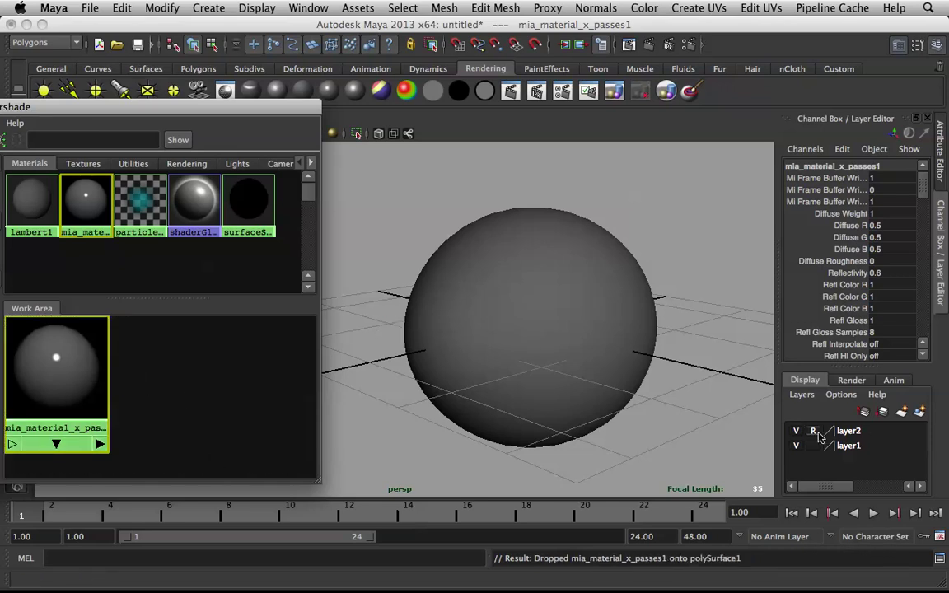
middle_drag(70, 364, 460, 276)
Assign the mia_material_x_passes material to the outer cornea sphere and clear the selection.
click(463, 276)
alt+middle_drag(607, 264, 580, 270)
click(945, 165)
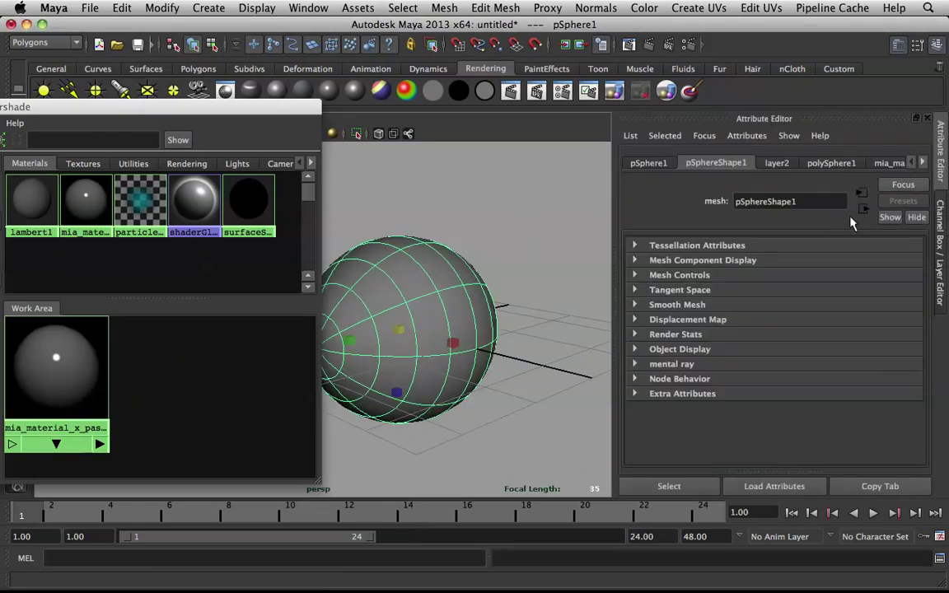
right_click(82, 370)
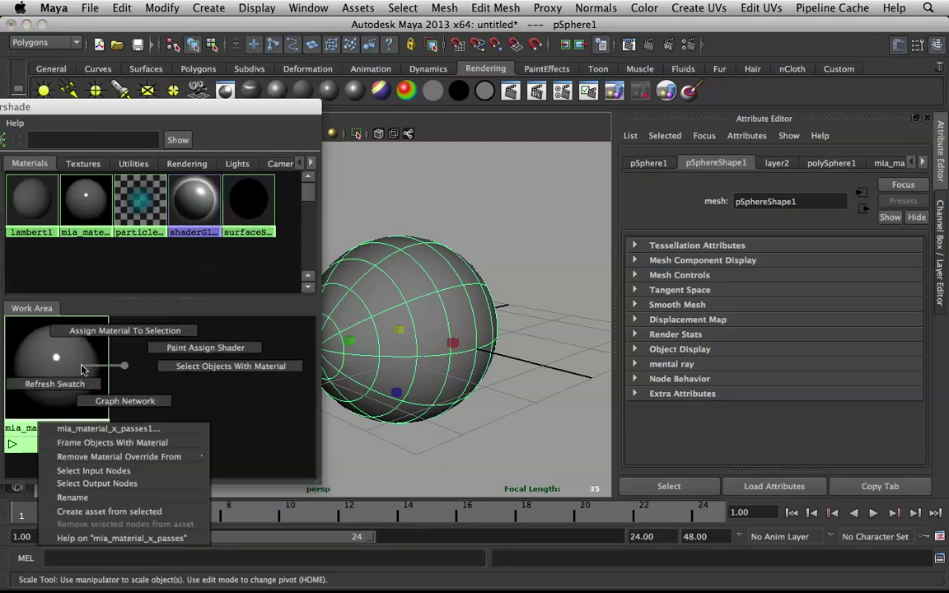
click(84, 363)
alt+middle_drag(443, 298, 483, 296)
scroll(506, 290, up, 3)
alt+right_drag(484, 296, 499, 272)
click(439, 286)
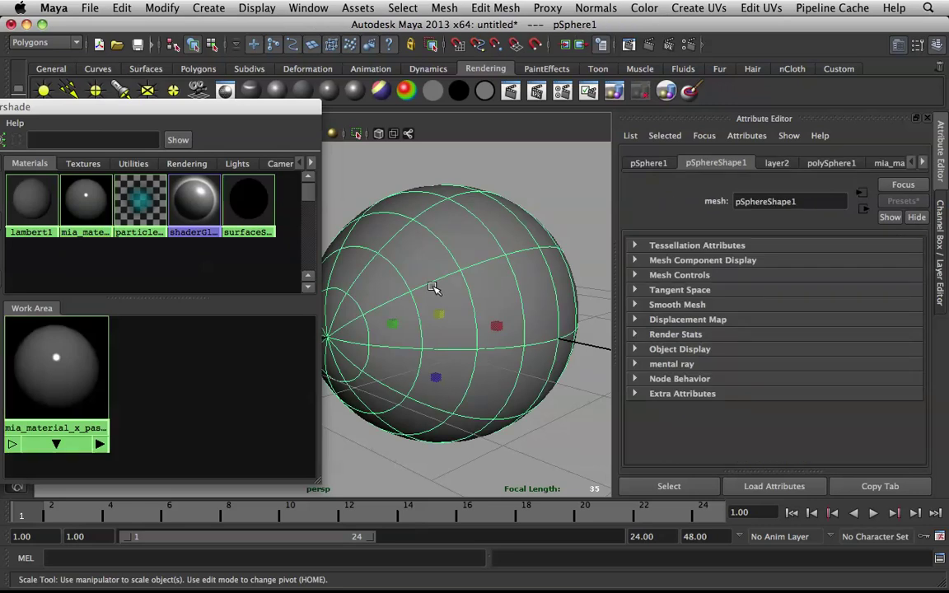
click(530, 162)
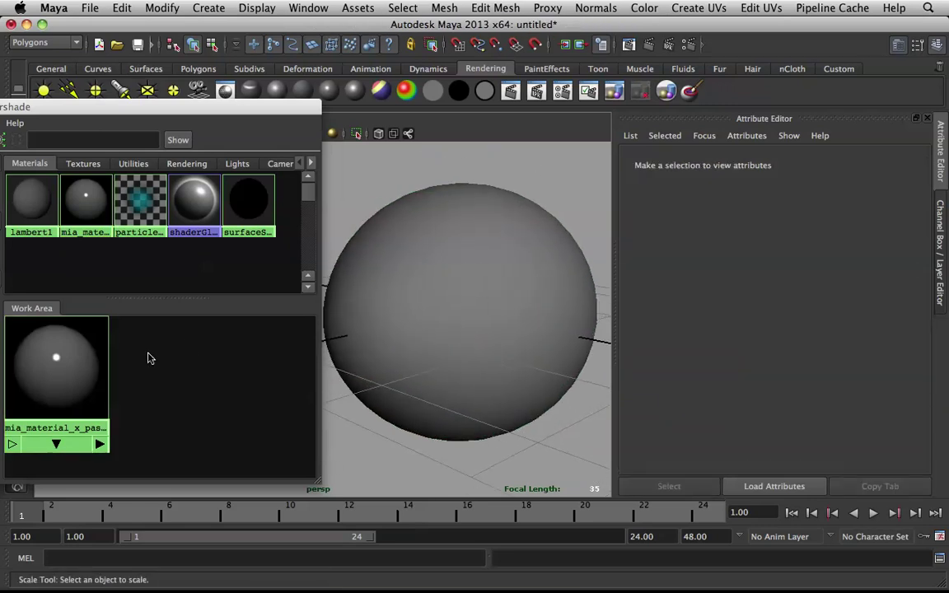
Set the mia material's diffuse color to white and its reflectivity to 0.27.
click(53, 360)
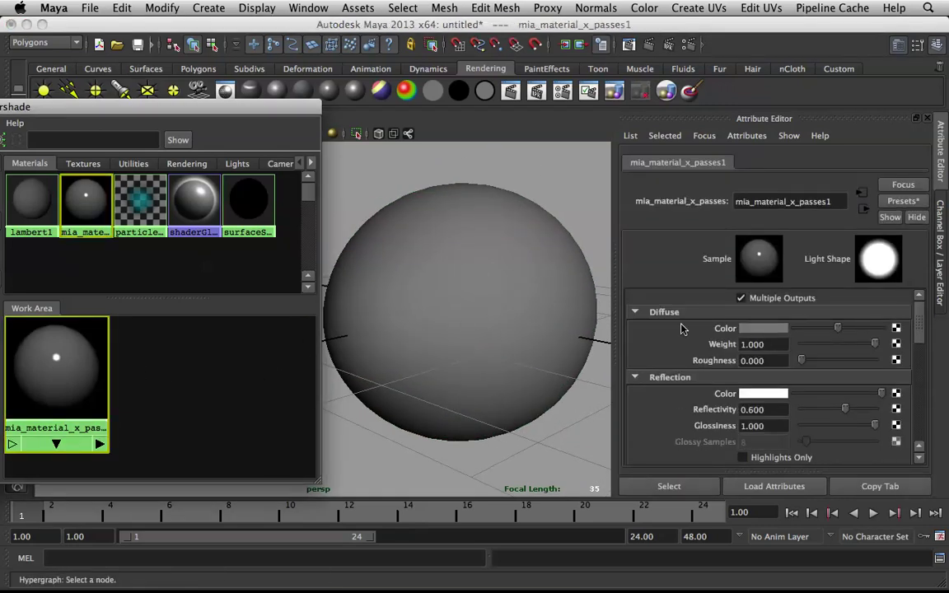
drag(841, 332, 883, 329)
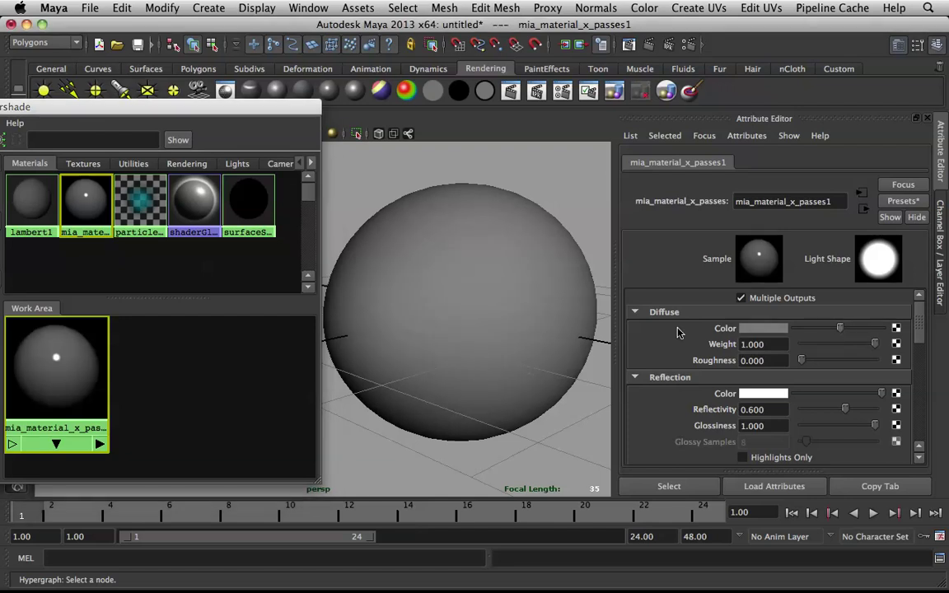
click(783, 411)
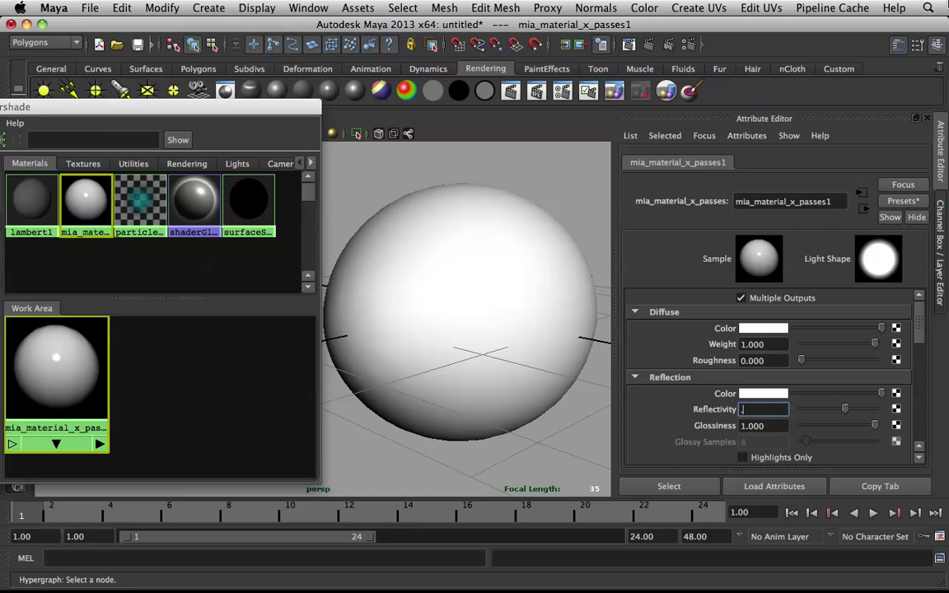
text(.27)
key(Return)
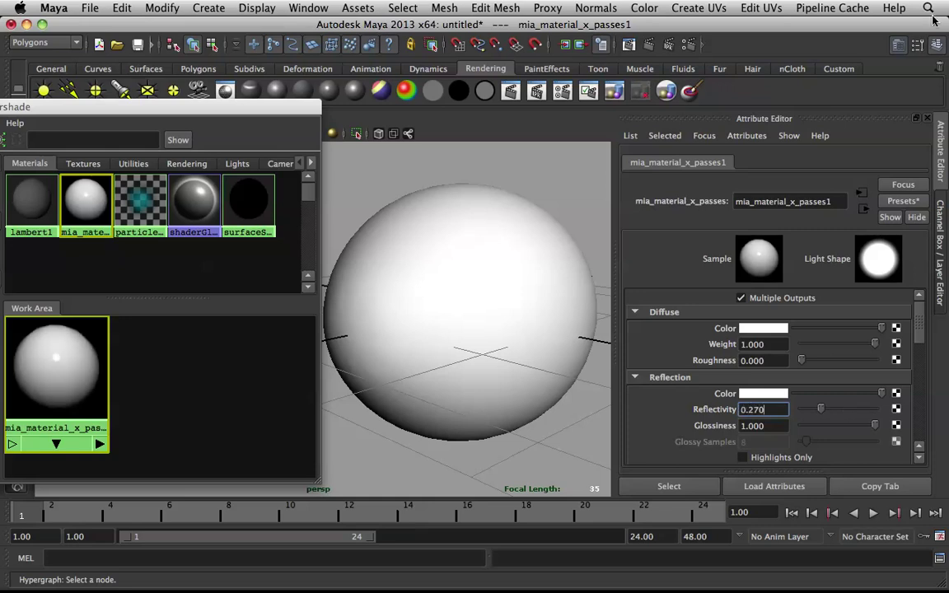
Map a Ramp texture to the mia material's refraction transparency.
mouse_move(441, 301)
alt+mouse_down()
mouse_move(455, 299)
mouse_move(437, 303)
mouse_move(461, 312)
alt+mouse_up()
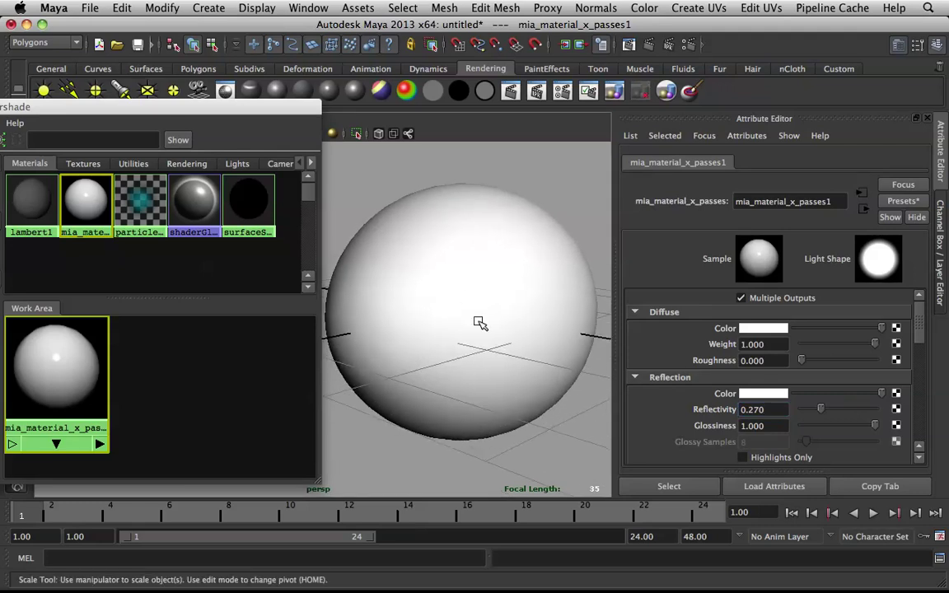
scroll(762, 376, down, 4)
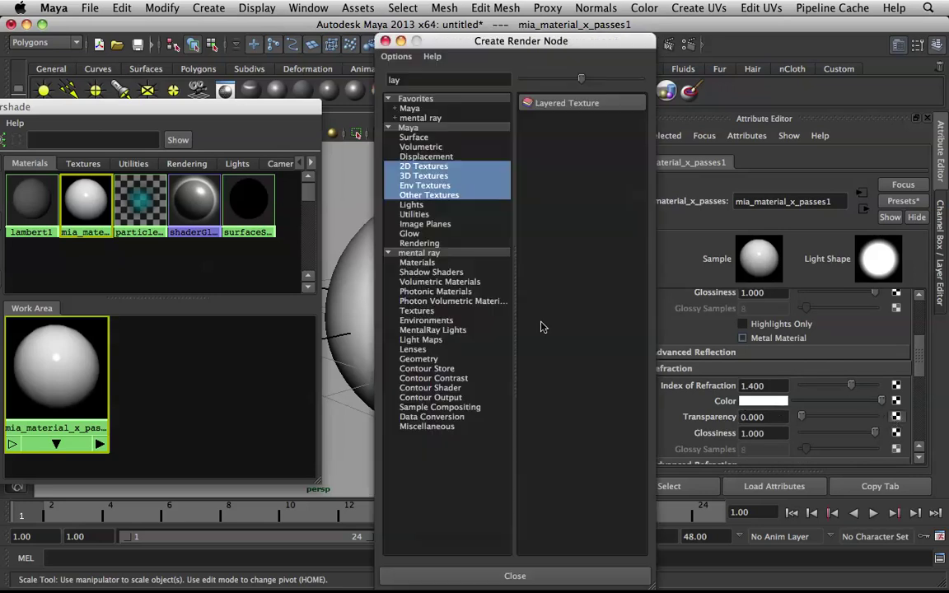
double_click(461, 82)
text(ramp)
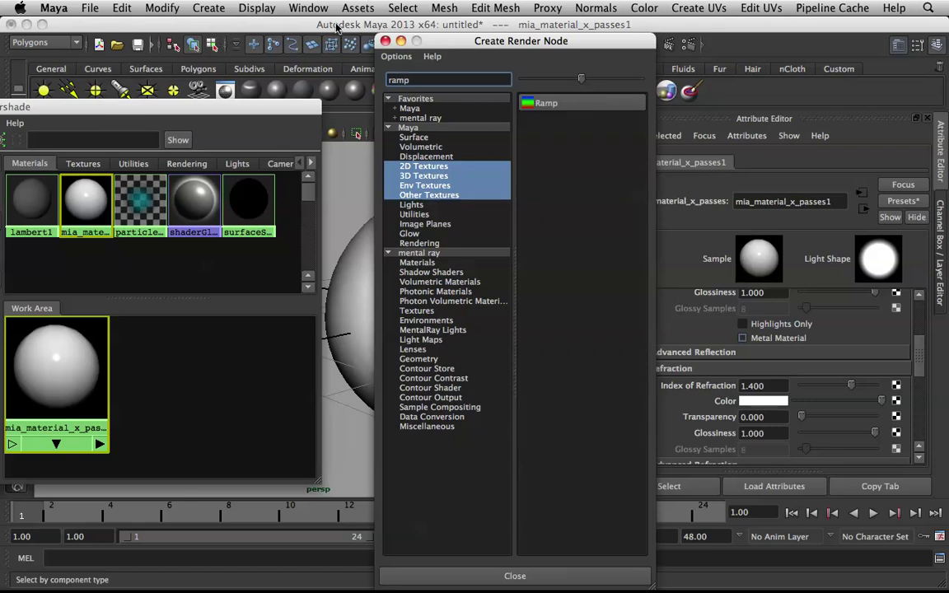
click(542, 103)
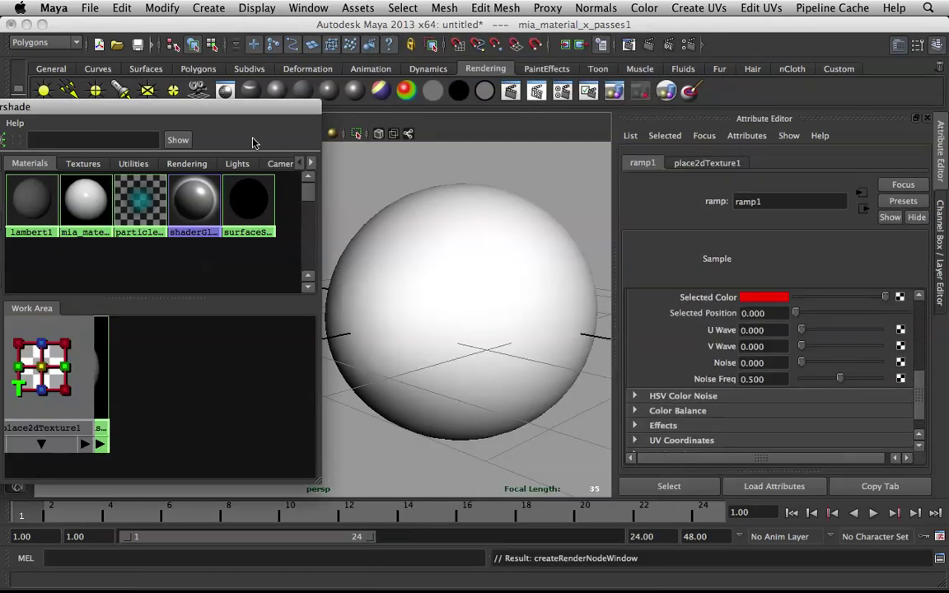
Spread out the ramp, placement and material nodes in the Hypershade work area, then show the ramp's attributes.
drag(64, 353, 223, 388)
mouse_move(97, 385)
mouse_down()
mouse_move(227, 379)
mouse_move(12, 394)
mouse_move(22, 384)
mouse_move(94, 390)
mouse_up()
scroll(199, 381, down, 5)
click(95, 391)
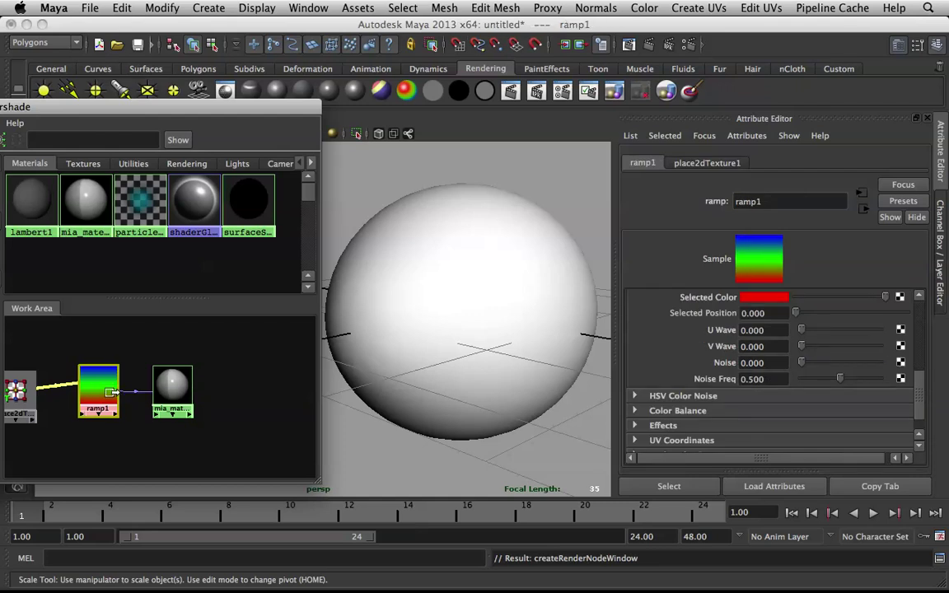
click(170, 390)
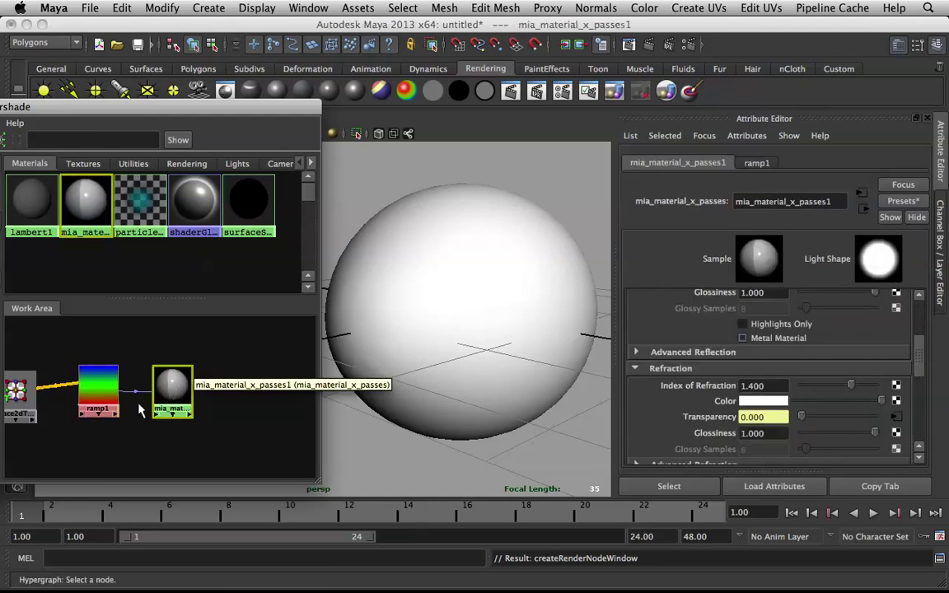
click(98, 384)
drag(235, 118, 85, 176)
scroll(796, 382, up, 5)
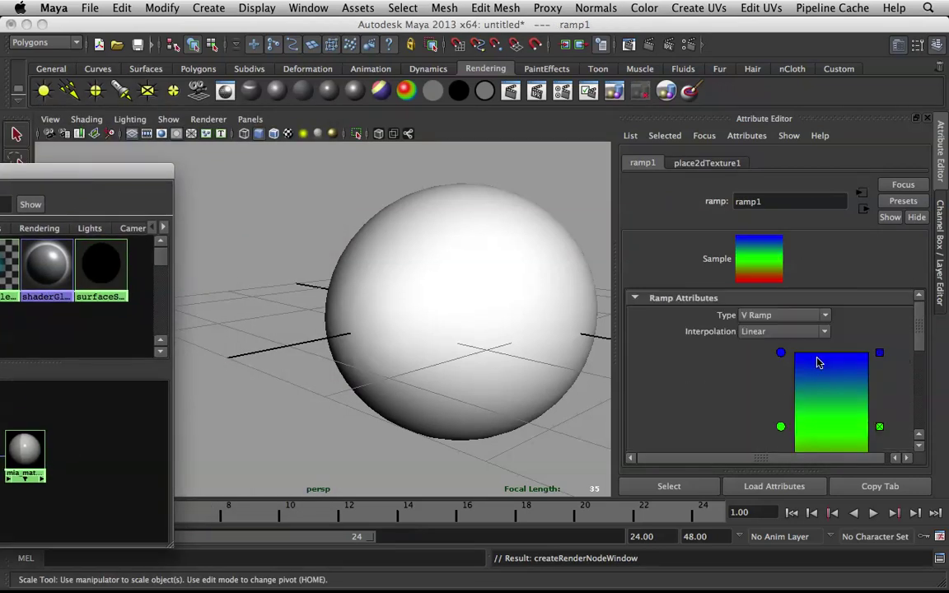
scroll(798, 367, down, 2)
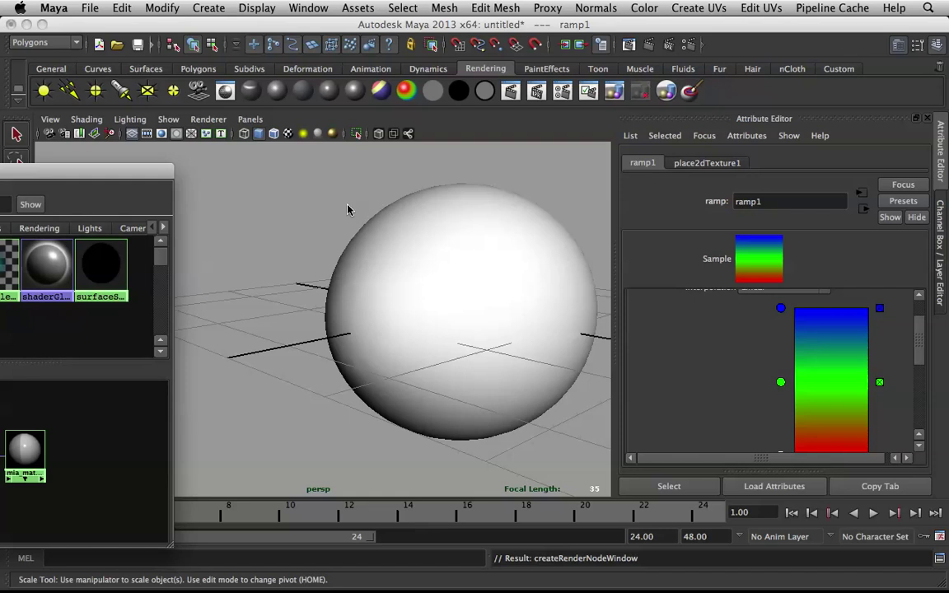
Switch the perspective view to Viewport 2.0 with textured display to preview the eyeball's transparency.
click(215, 122)
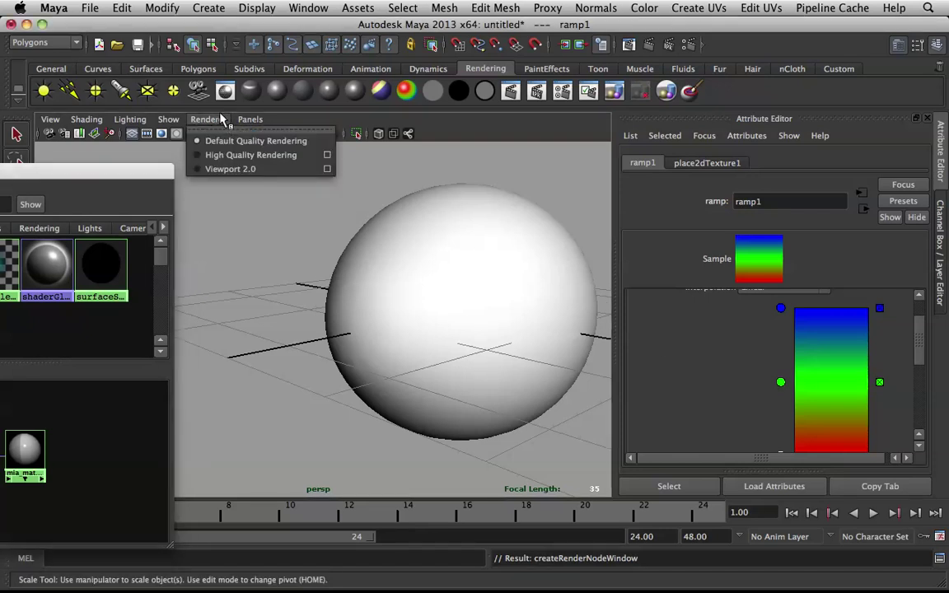
click(556, 119)
alt+middle_drag(399, 284, 369, 290)
click(215, 121)
click(228, 168)
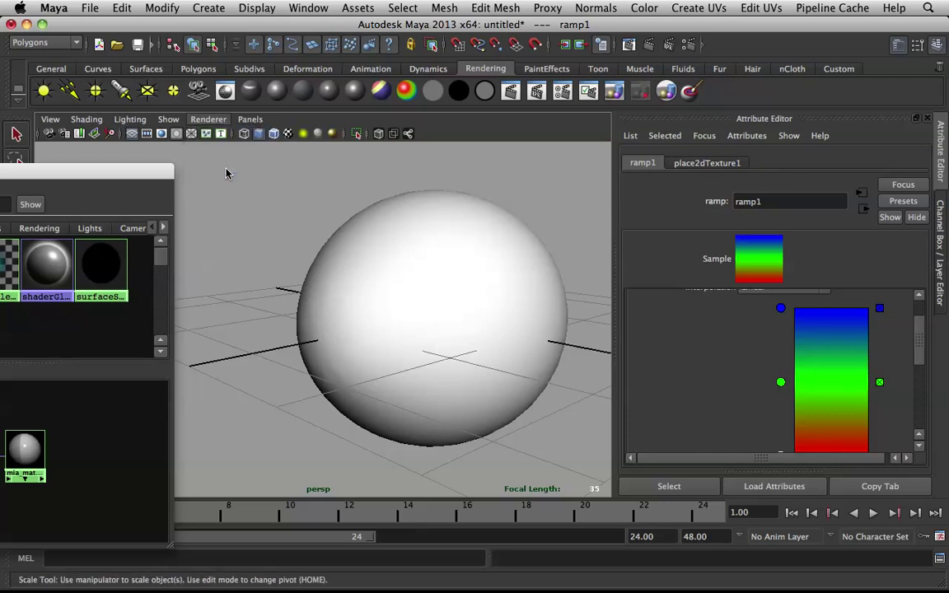
alt+drag(393, 235, 367, 306)
click(288, 134)
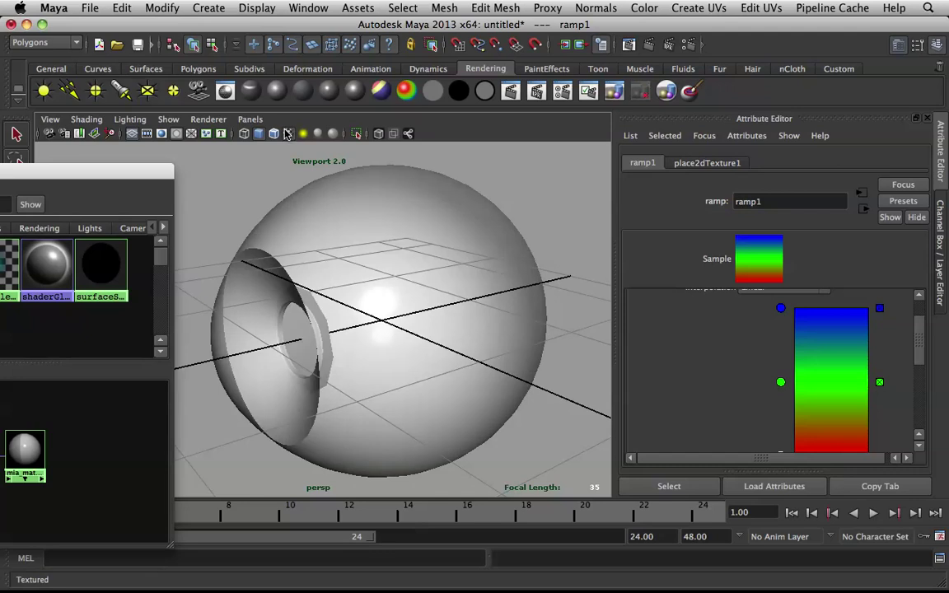
alt+drag(387, 235, 367, 219)
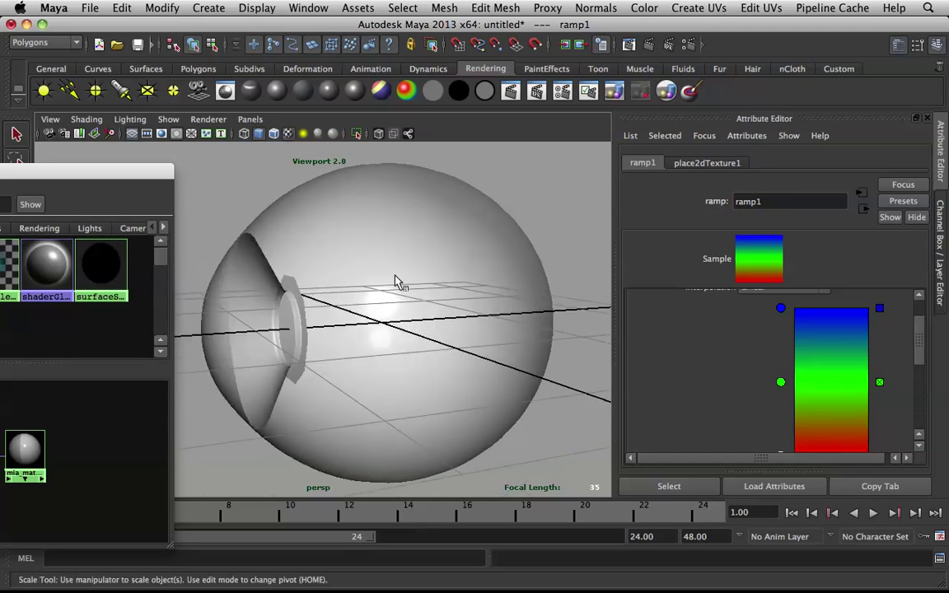
alt+drag(381, 321, 529, 373)
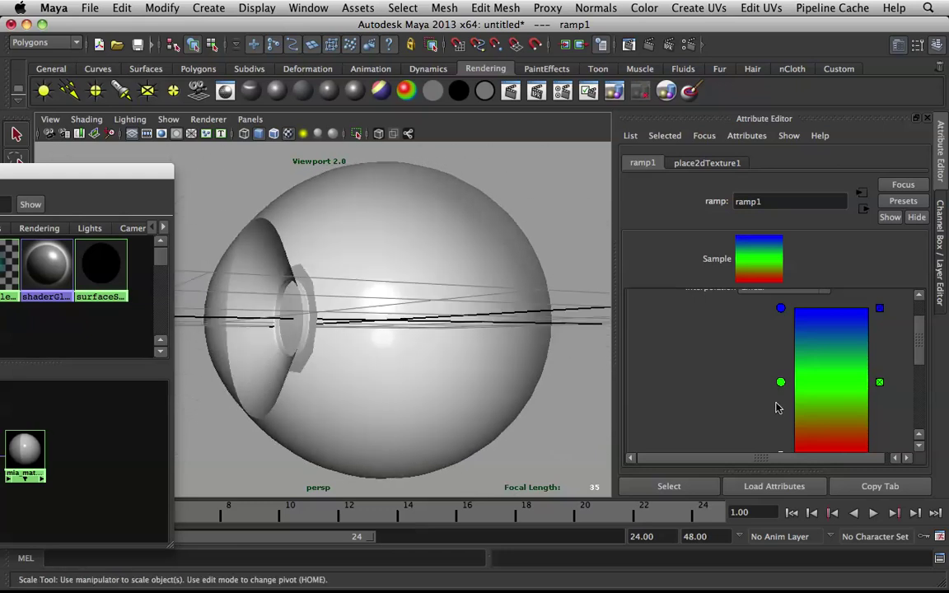
Change the ramp's red color entry to white and its blue entry to black.
scroll(824, 375, down, 3)
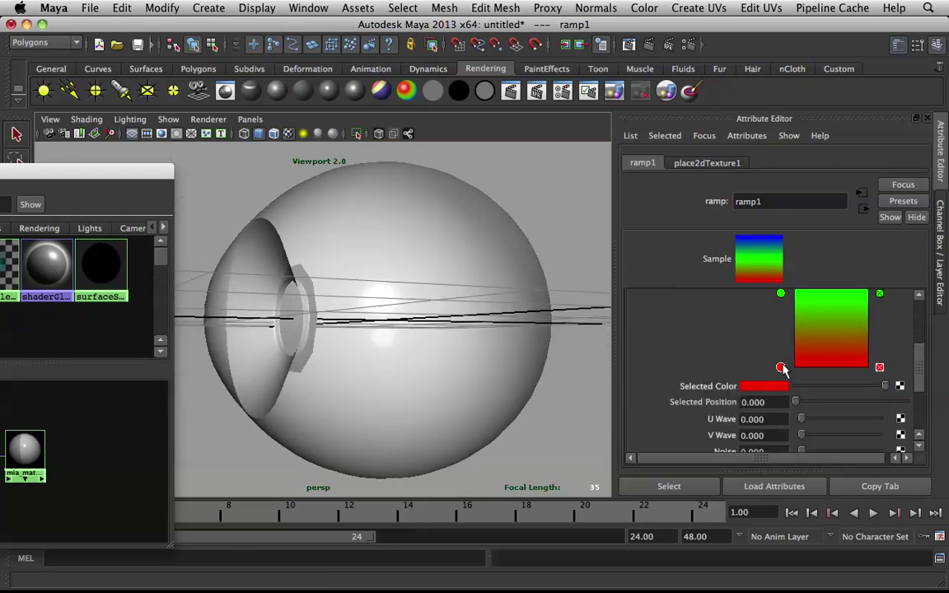
mouse_move(782, 372)
mouse_down()
mouse_move(791, 394)
mouse_move(757, 385)
mouse_move(941, 386)
mouse_move(929, 384)
mouse_up()
scroll(832, 354, up, 3)
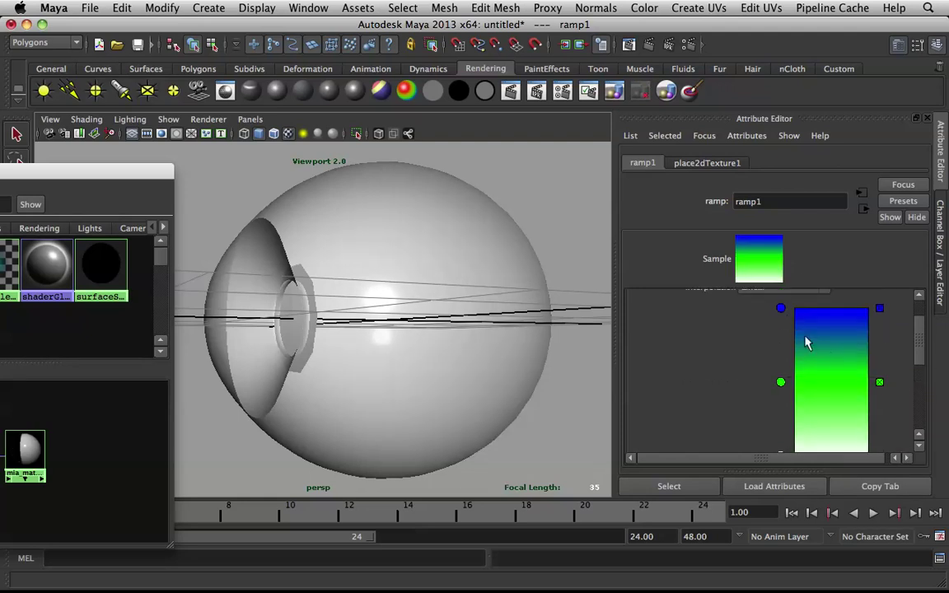
scroll(803, 338, down, 3)
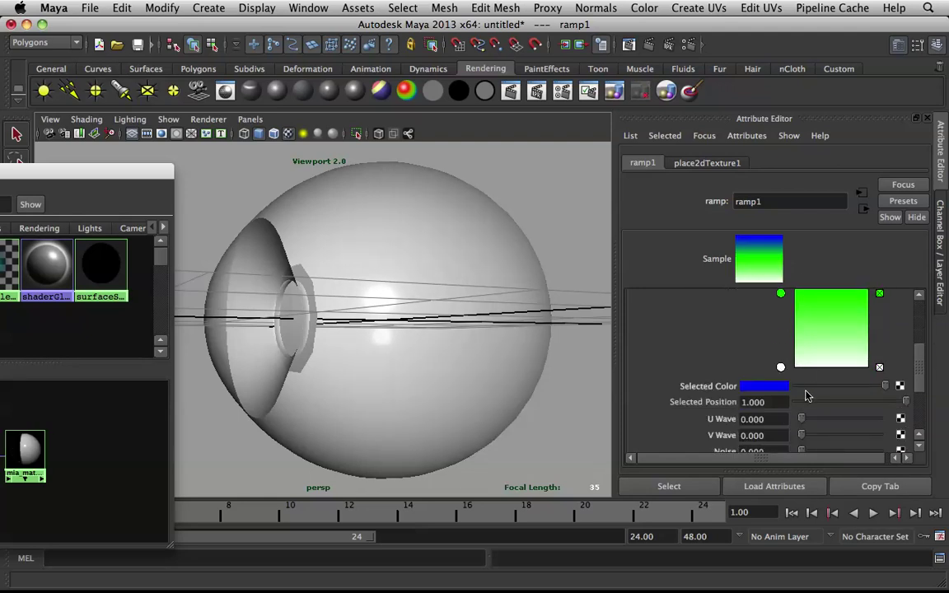
drag(807, 392, 704, 387)
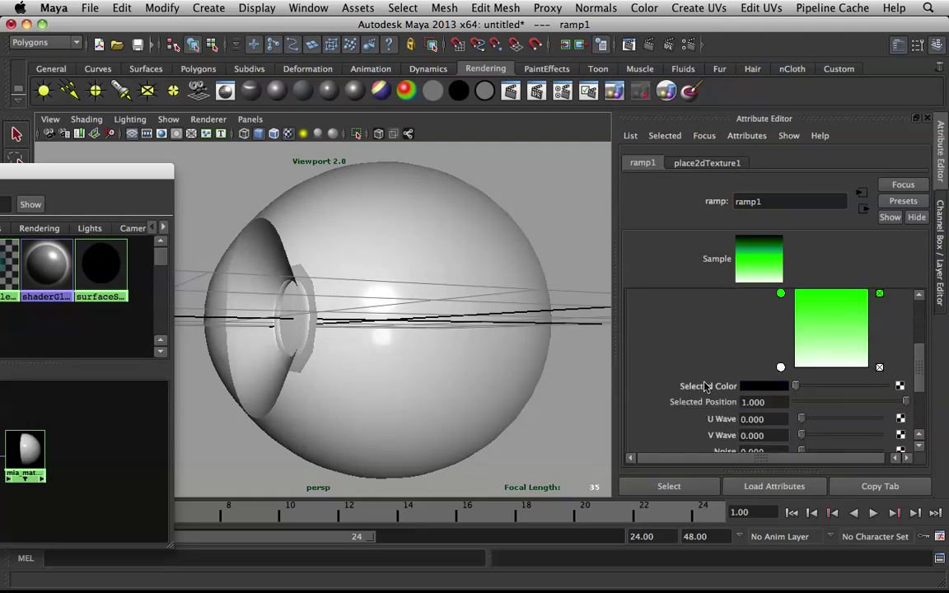
Remove the ramp's green middle entry and move the white entry to position 0.620.
click(879, 294)
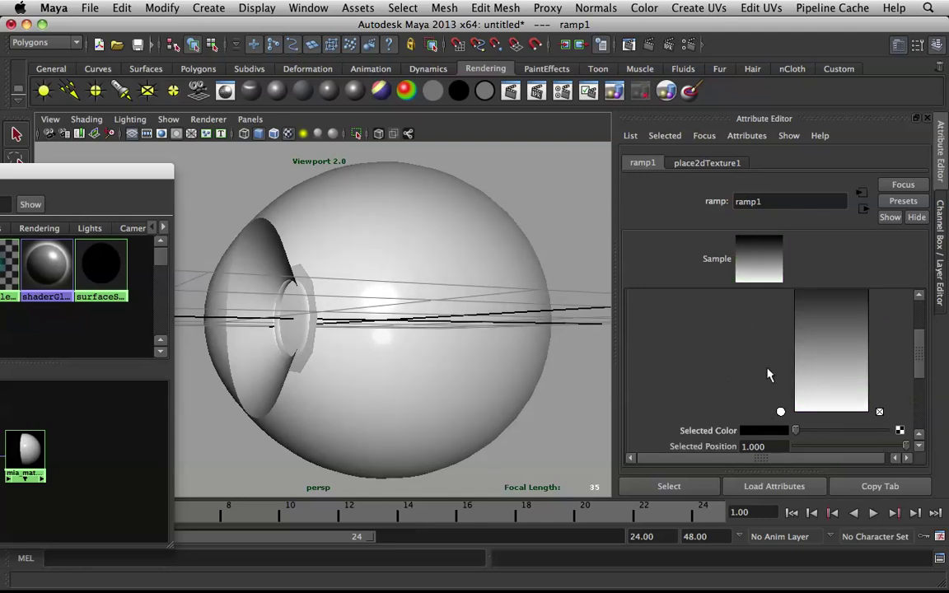
mouse_move(781, 412)
mouse_down()
mouse_move(763, 313)
mouse_move(763, 352)
mouse_move(768, 320)
mouse_up()
alt+drag(453, 301, 402, 260)
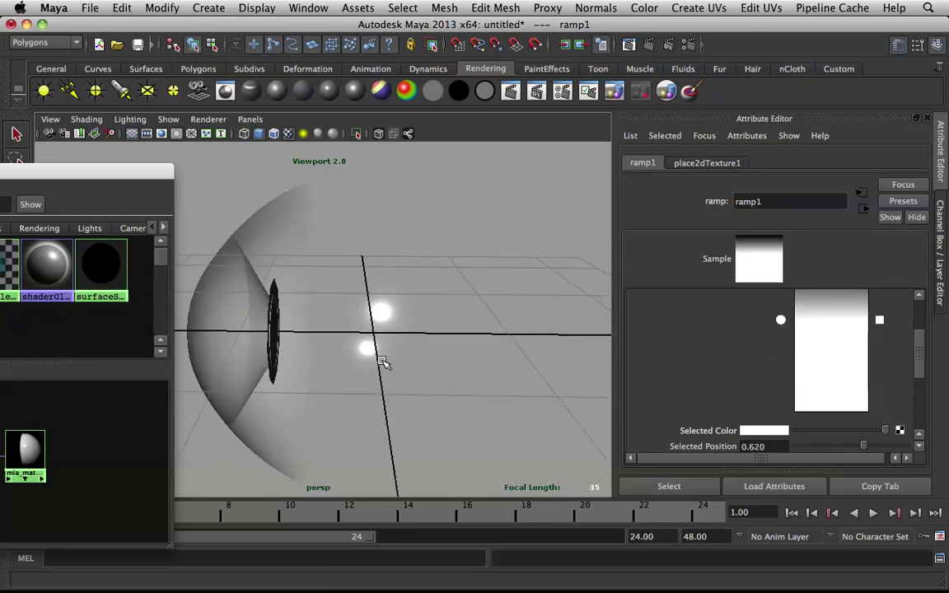
Move the ramp's black entry to position 0.580, just below the white entry.
alt+drag(382, 363, 445, 356)
scroll(714, 309, up, 3)
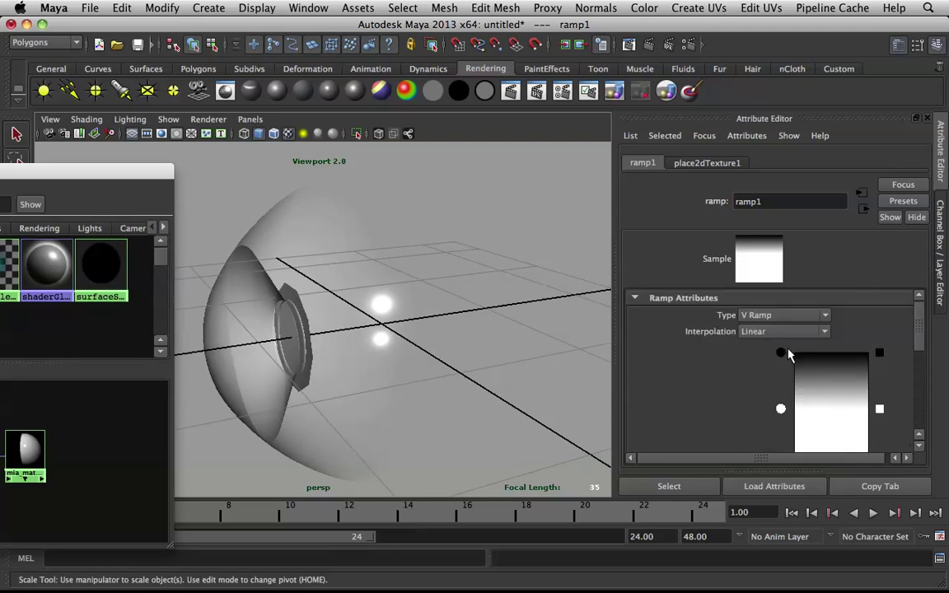
drag(782, 354, 778, 416)
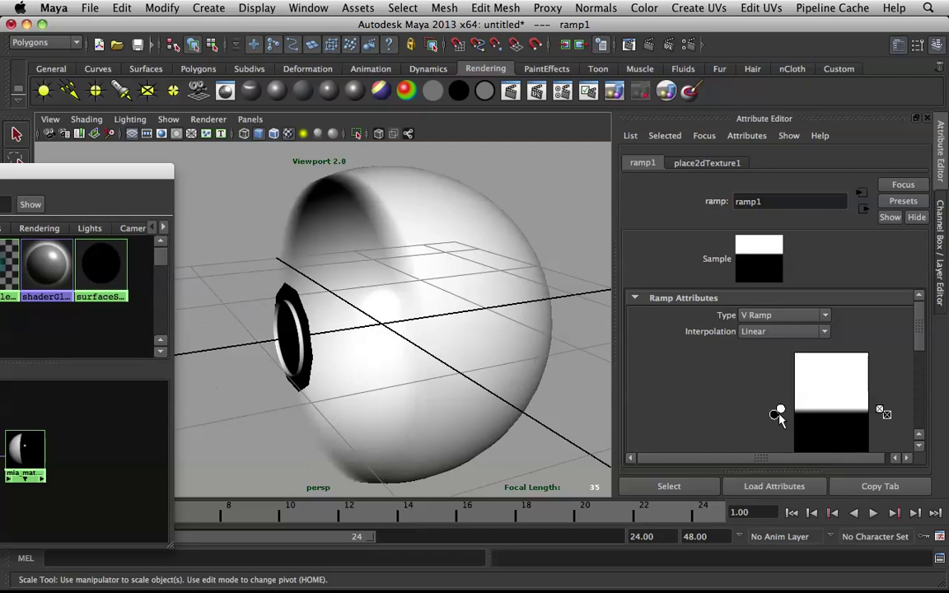
mouse_move(416, 362)
alt+mouse_down()
mouse_move(450, 352)
mouse_move(448, 394)
mouse_move(403, 363)
mouse_move(413, 346)
mouse_move(466, 345)
mouse_move(419, 362)
alt+mouse_up()
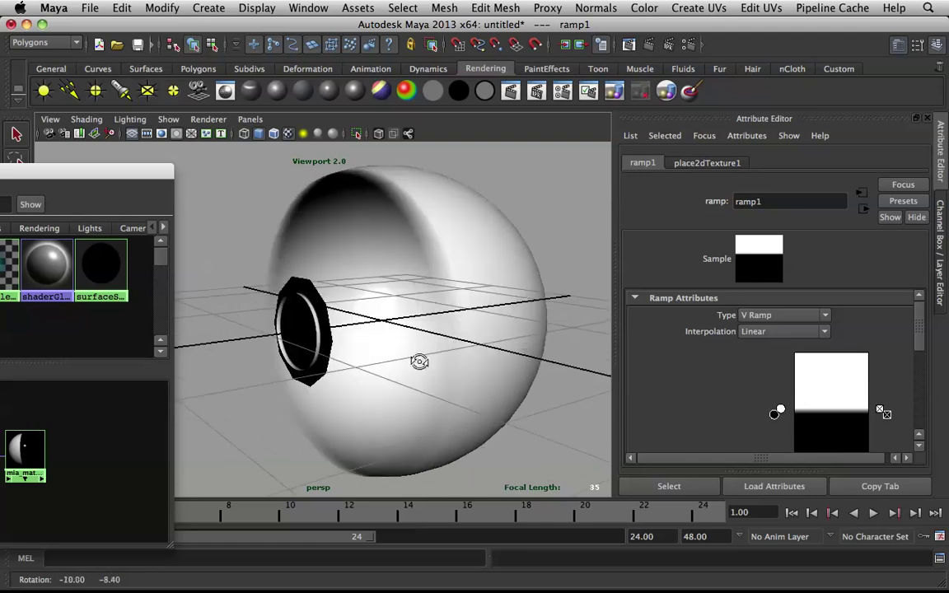
key(r)
click(280, 229)
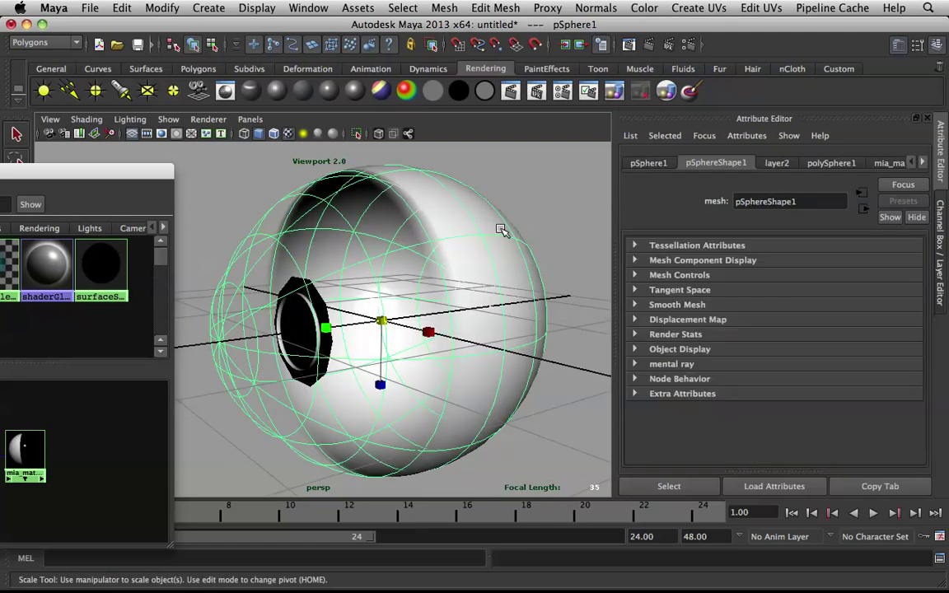
click(541, 193)
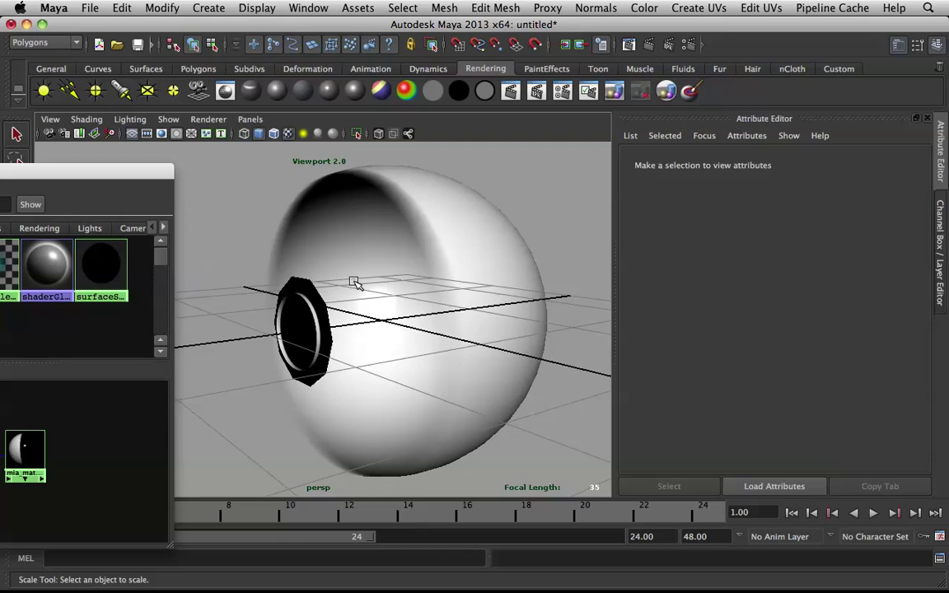
Set the display layer layer2 to reference so its geometry cannot be selected.
drag(68, 171, 103, 331)
click(941, 239)
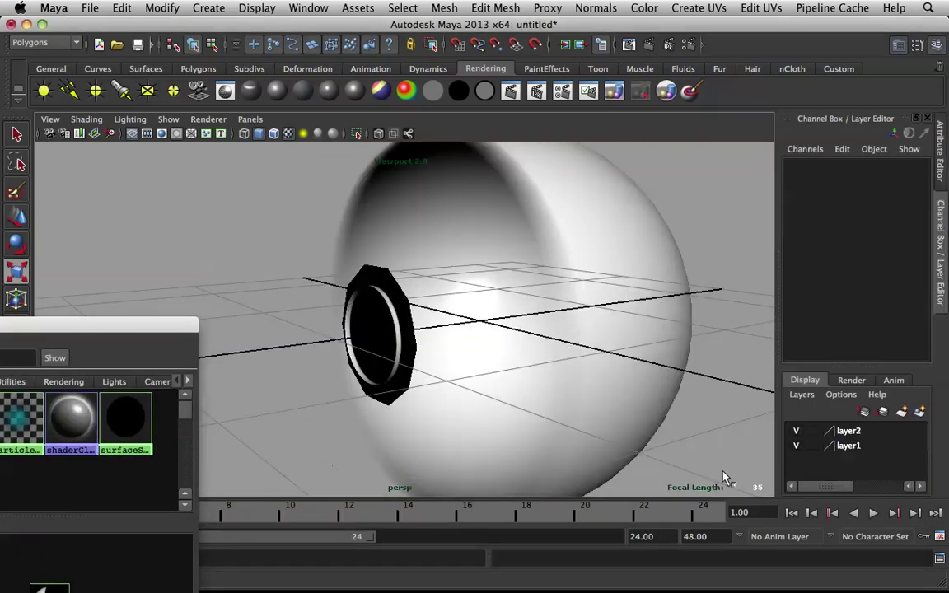
click(847, 445)
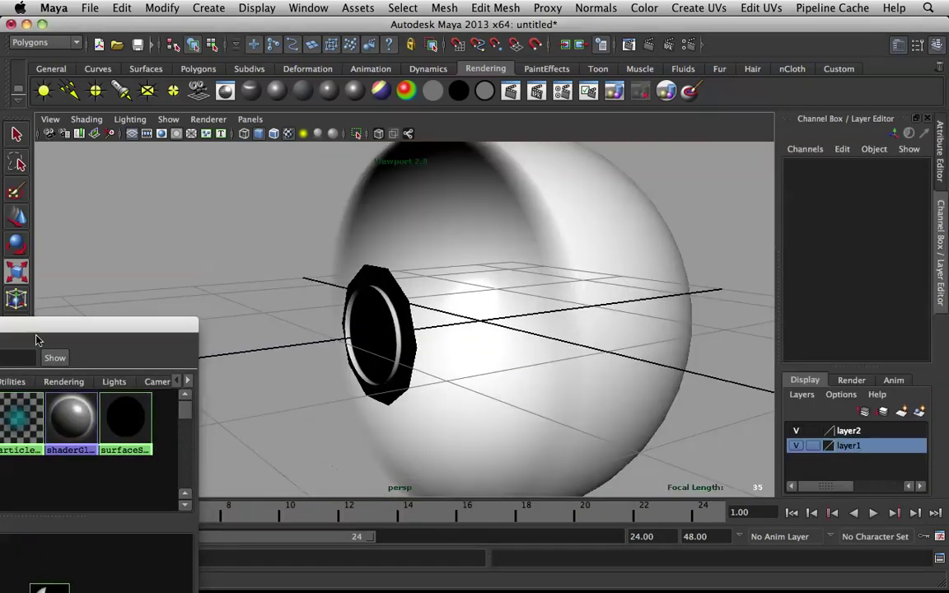
click(53, 336)
drag(154, 324, 216, 128)
click(820, 432)
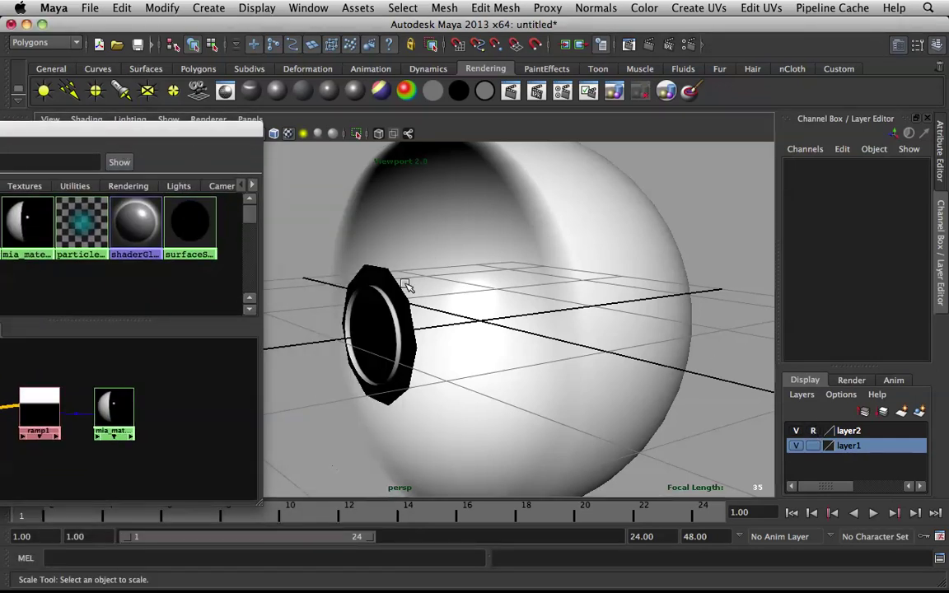
Assign the lambert1 material to the iris surface.
drag(137, 129, 206, 104)
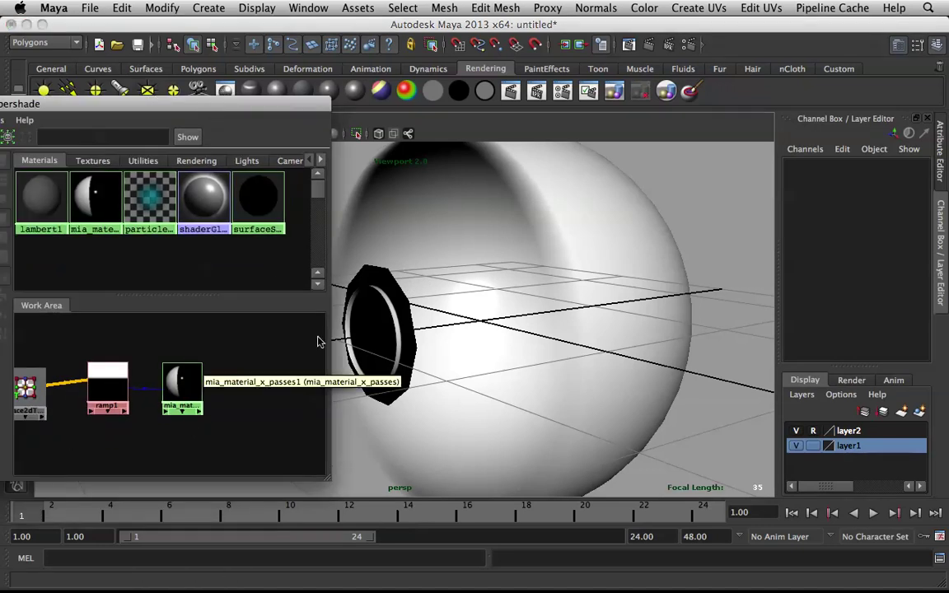
middle_drag(45, 193, 412, 293)
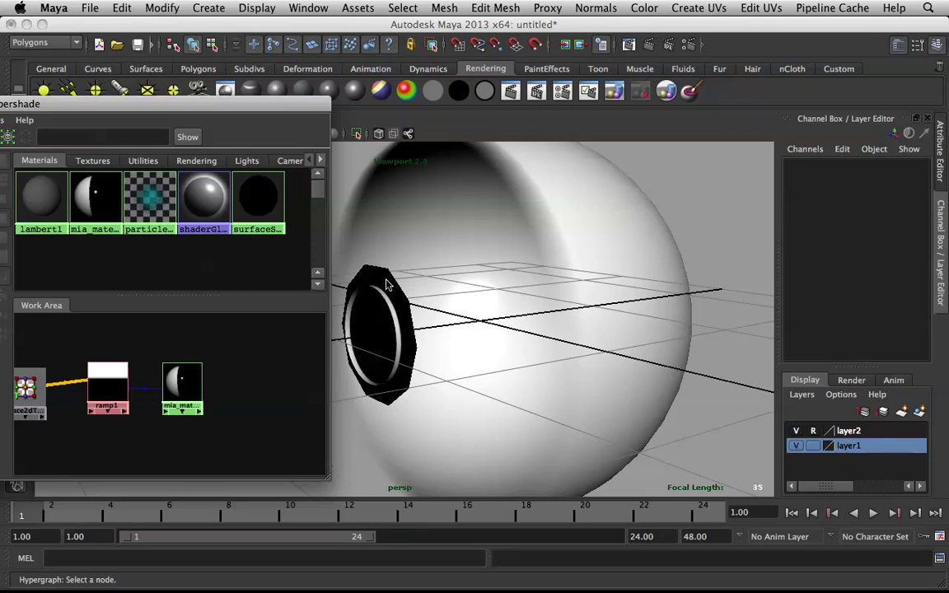
click(386, 284)
alt+drag(389, 283, 427, 275)
middle_drag(52, 201, 501, 239)
alt+drag(502, 240, 445, 261)
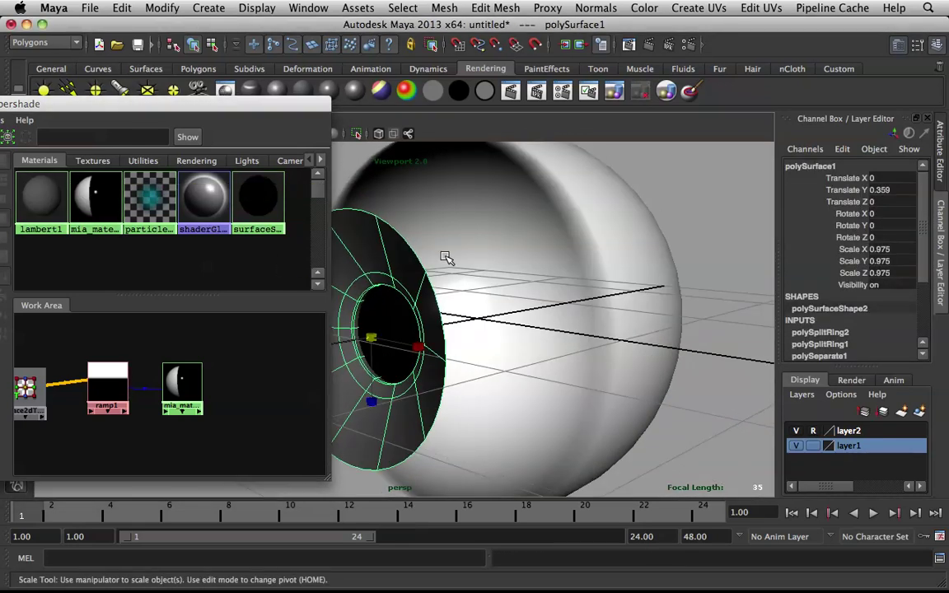
click(717, 210)
Show the attributes of the ramp1 node, including its color entries.
alt+right_drag(705, 208, 545, 231)
alt+middle_drag(483, 240, 579, 222)
drag(192, 109, 82, 130)
click(8, 397)
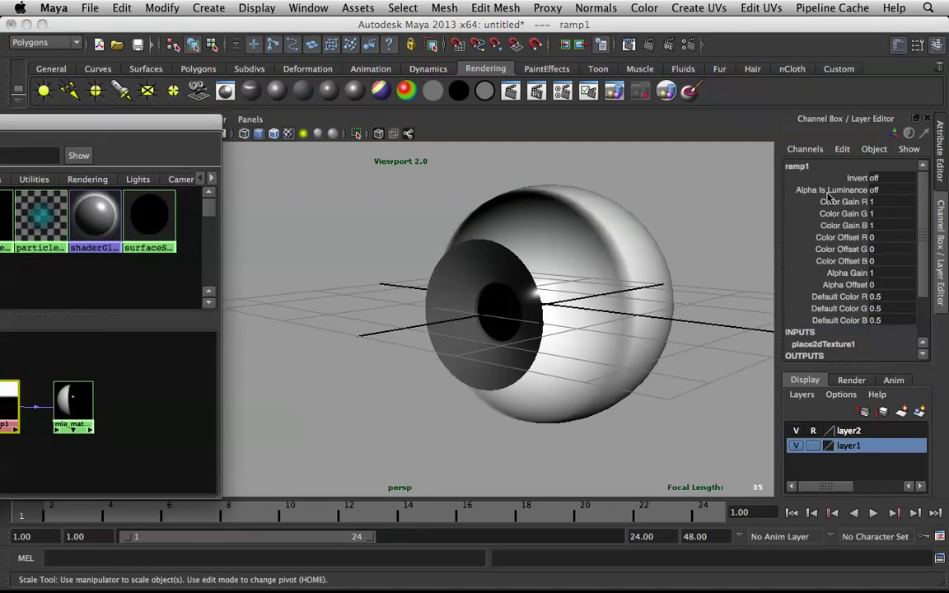
click(940, 153)
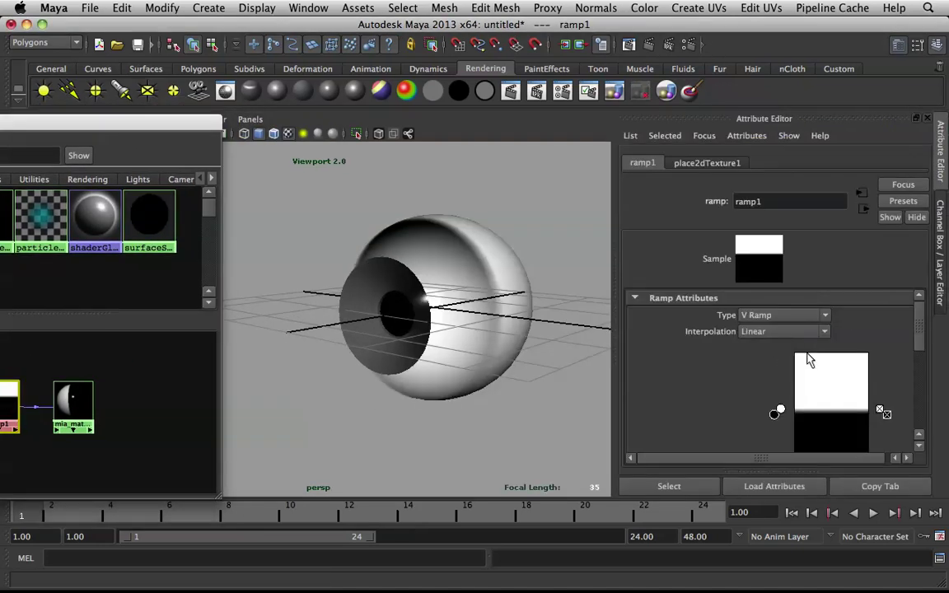
scroll(795, 391, down, 3)
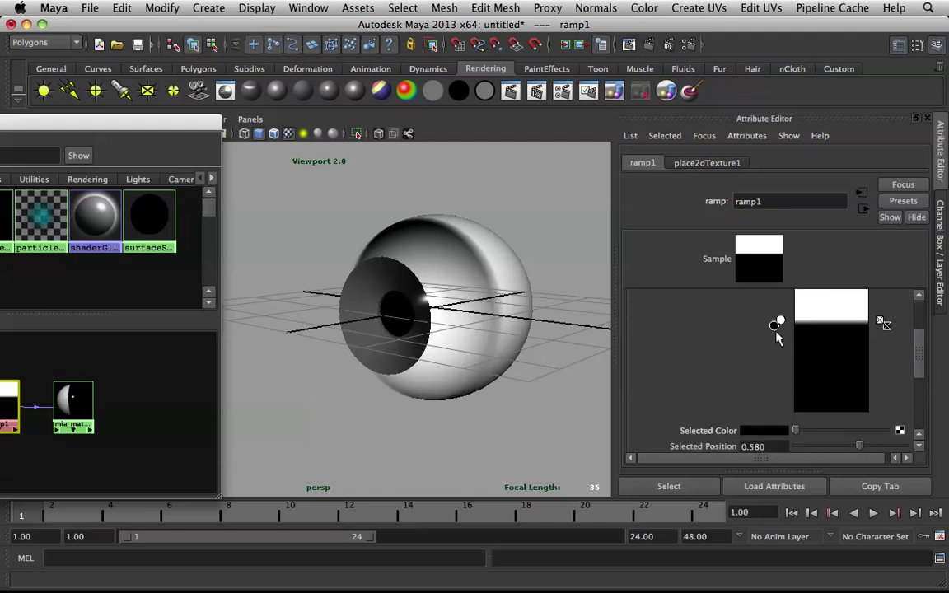
Move the ramp's white entry to position 0.805 and its black entry to 0.800 for a sharp cornea edge.
mouse_move(775, 328)
mouse_down()
mouse_move(780, 297)
mouse_move(769, 271)
mouse_move(768, 289)
mouse_up()
alt+drag(494, 295, 449, 291)
alt+right_drag(449, 291, 488, 294)
alt+drag(492, 298, 436, 350)
drag(781, 314, 782, 297)
click(782, 296)
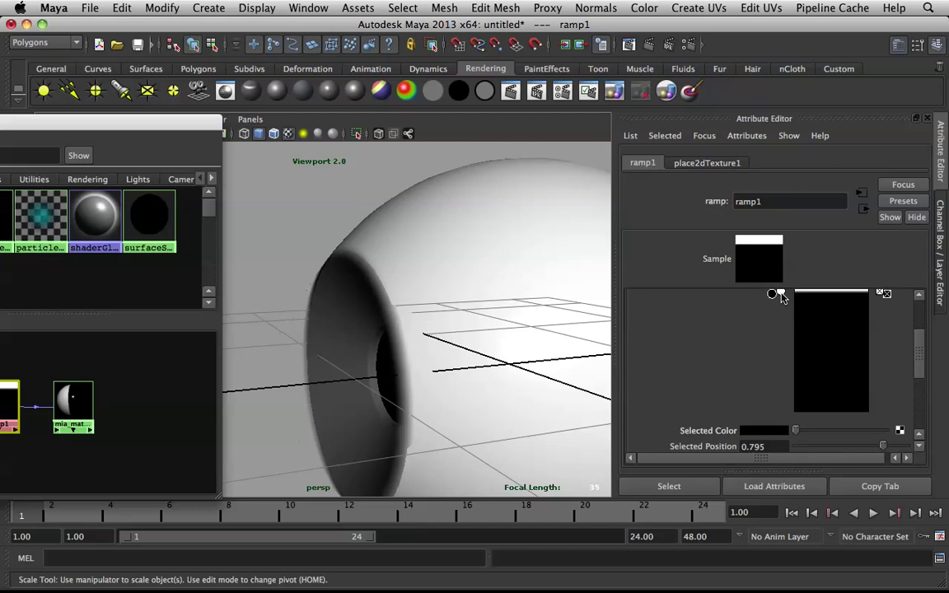
click(781, 295)
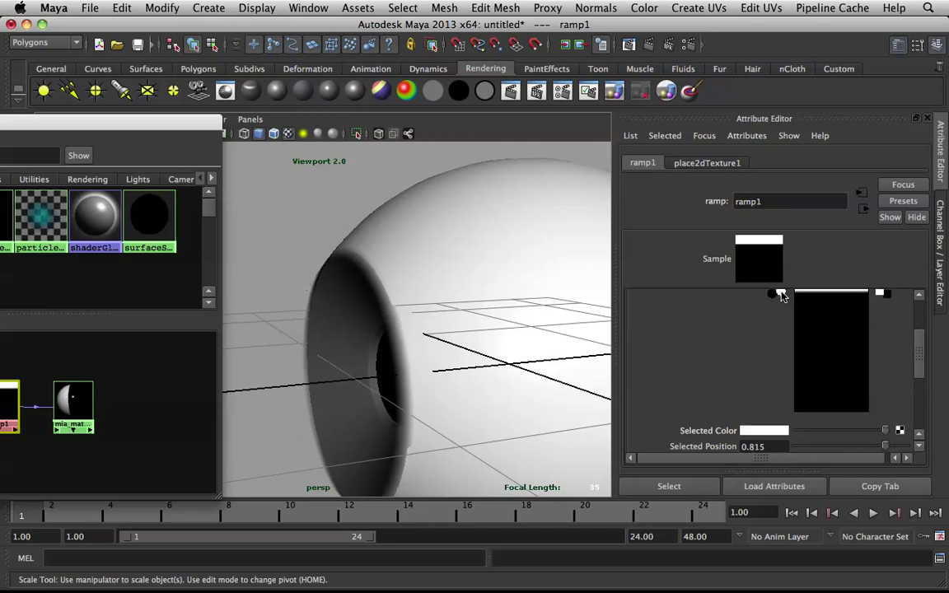
drag(782, 297, 781, 296)
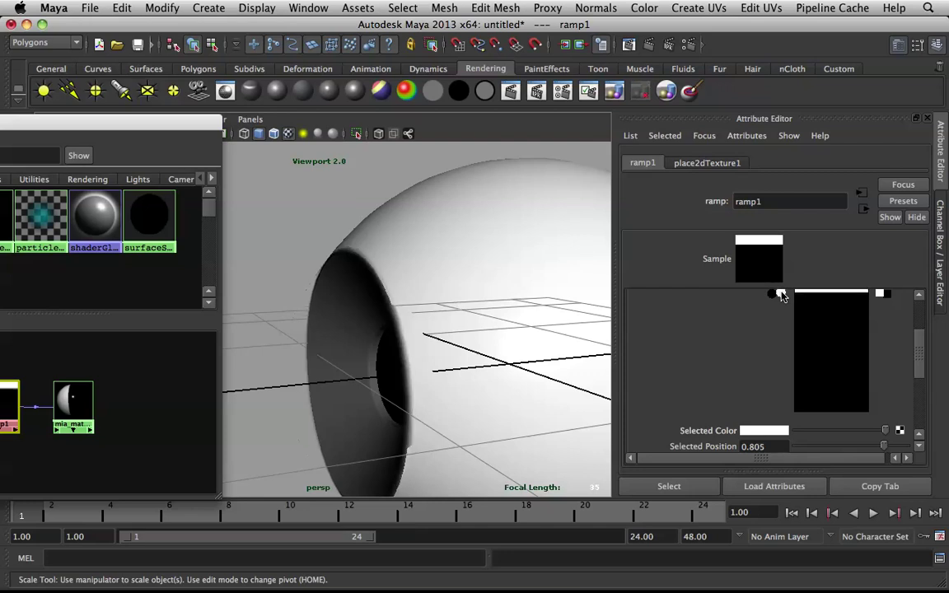
click(773, 296)
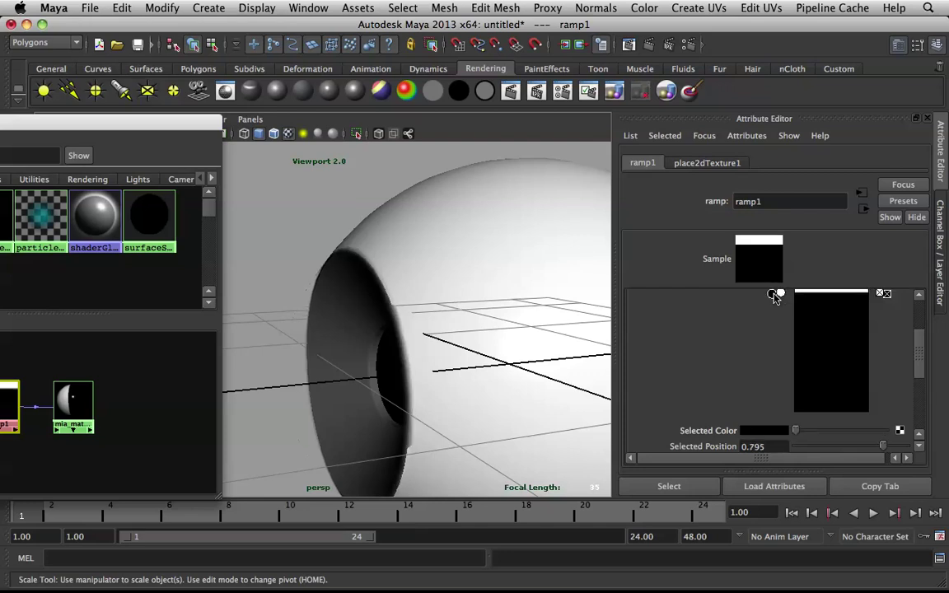
drag(774, 297, 774, 296)
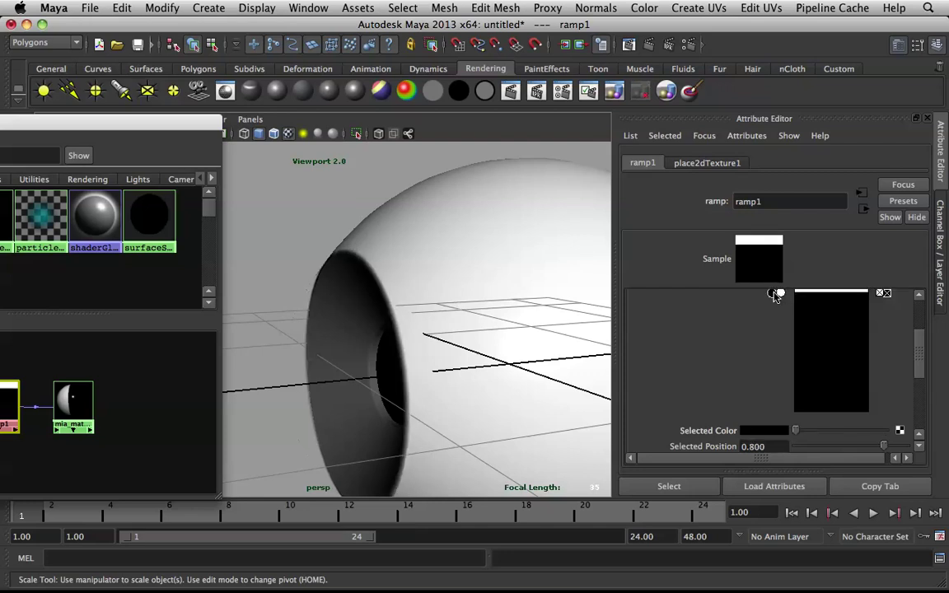
Hide the grid in the perspective view and inspect the eyeball without it.
alt+drag(417, 333, 490, 303)
click(303, 279)
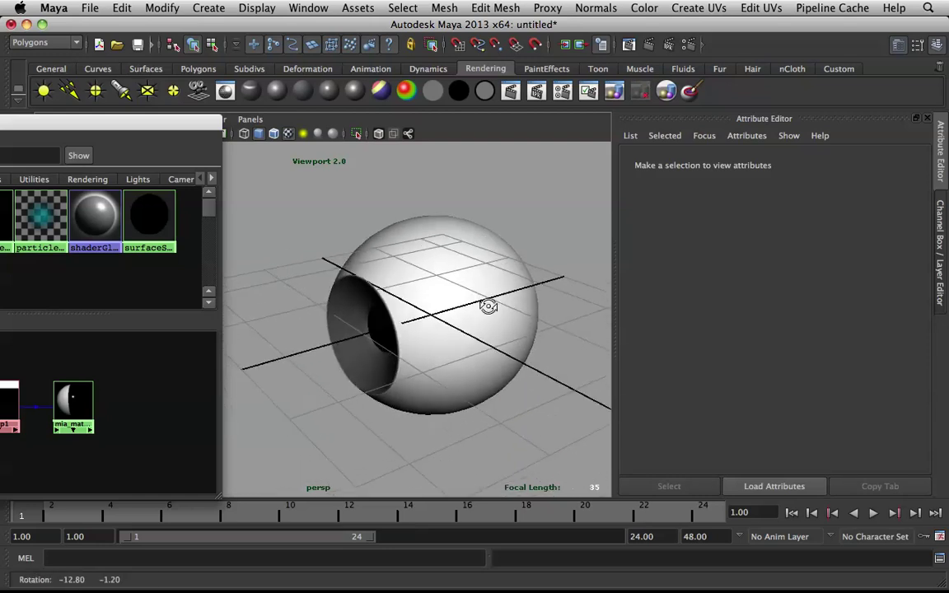
drag(146, 136, 123, 206)
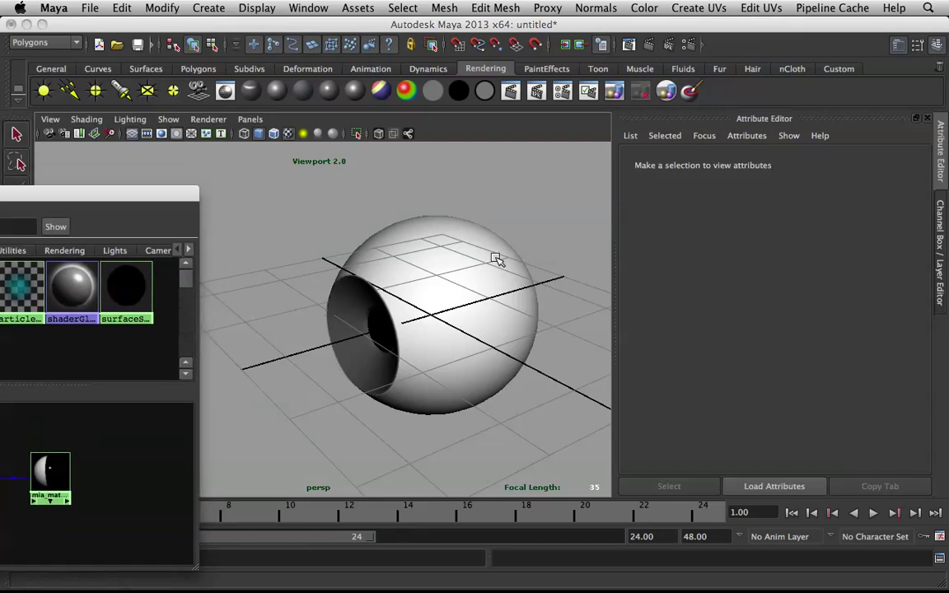
alt+drag(494, 260, 437, 331)
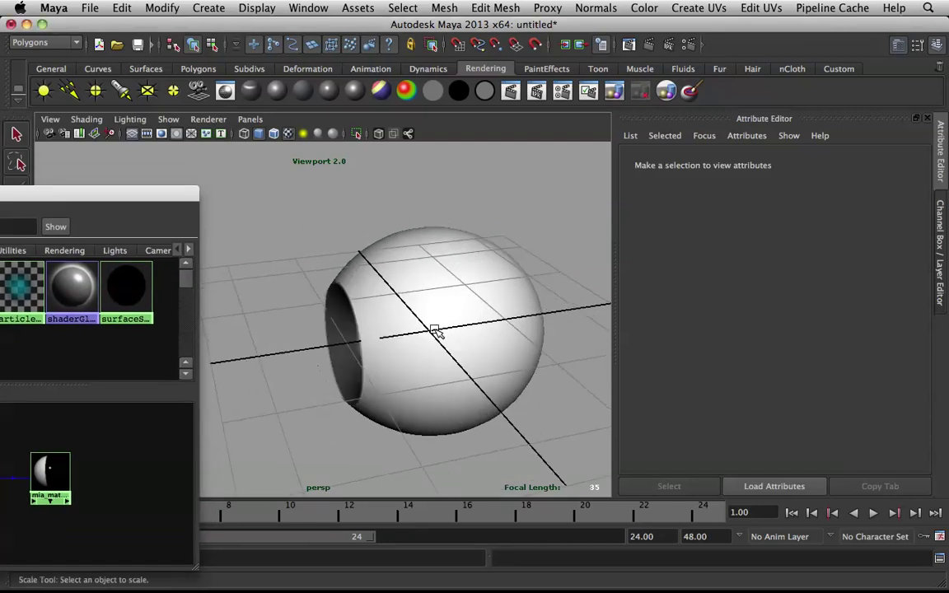
click(131, 133)
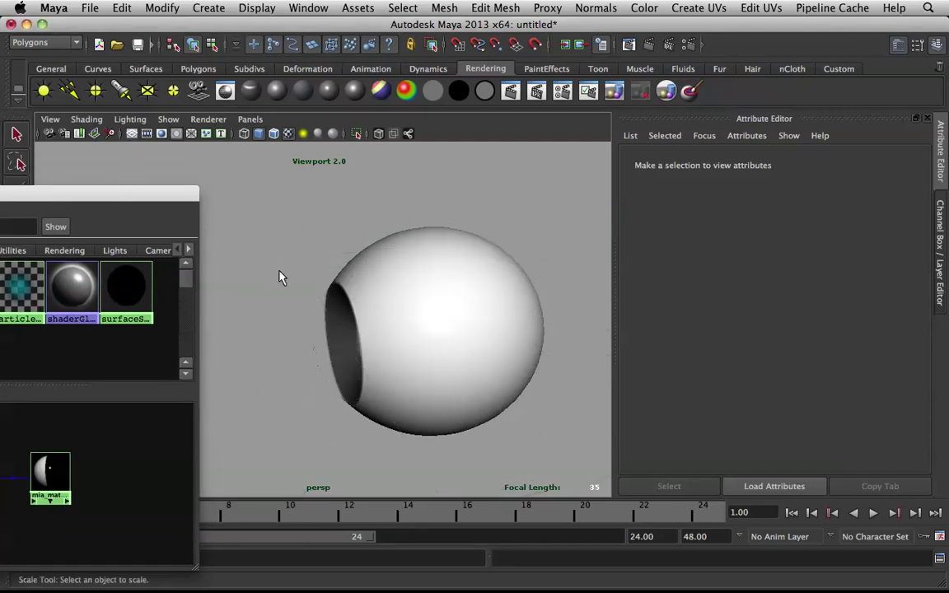
alt+drag(277, 274, 415, 184)
alt+right_drag(415, 185, 484, 326)
alt+drag(484, 327, 416, 326)
alt+drag(443, 358, 403, 342)
Connect a Layered Texture to the diffuse color of mia_material_x_passes1.
drag(57, 195, 168, 140)
click(206, 410)
scroll(857, 412, up, 5)
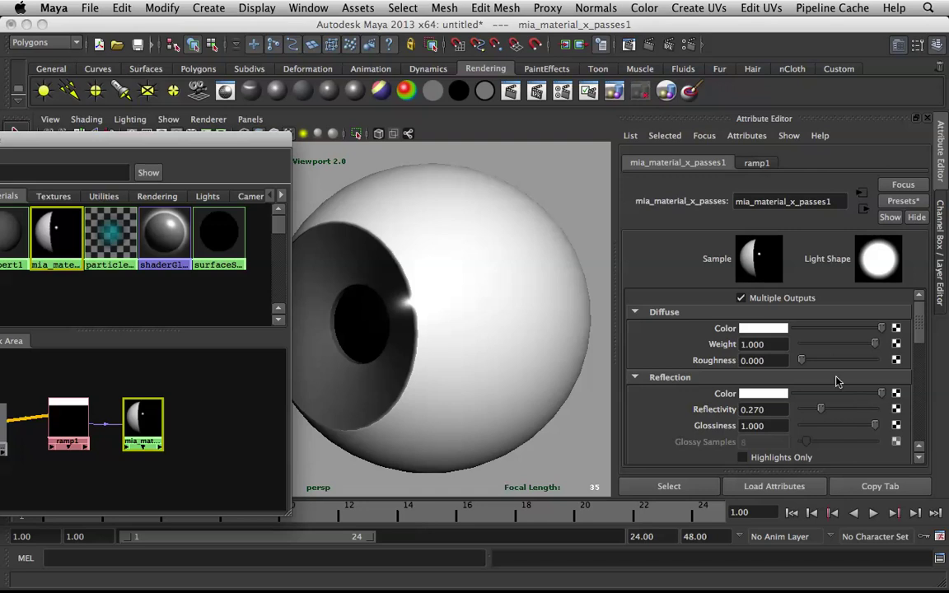
scroll(477, 310, down, 3)
alt+middle_drag(477, 312, 515, 317)
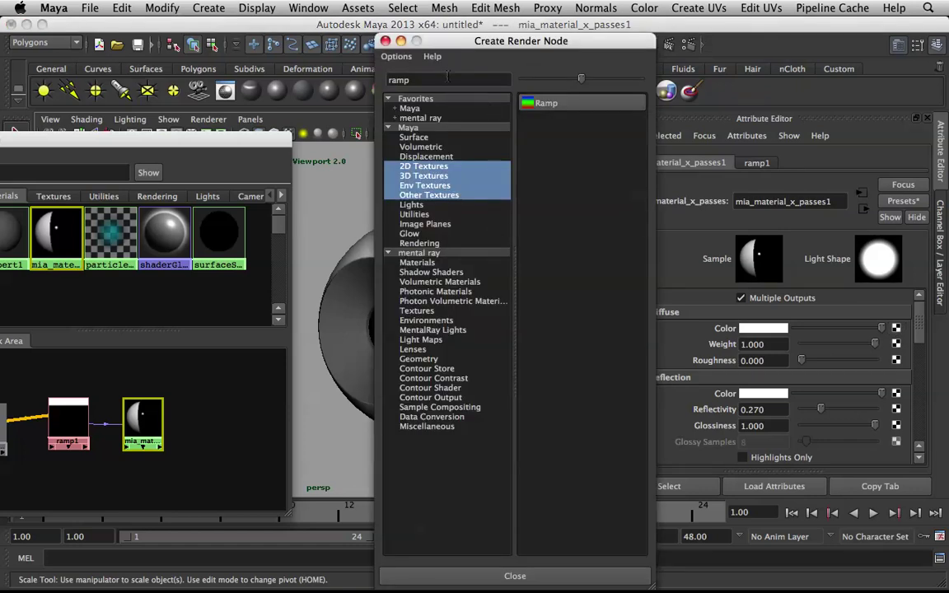
click(448, 78)
text(lay)
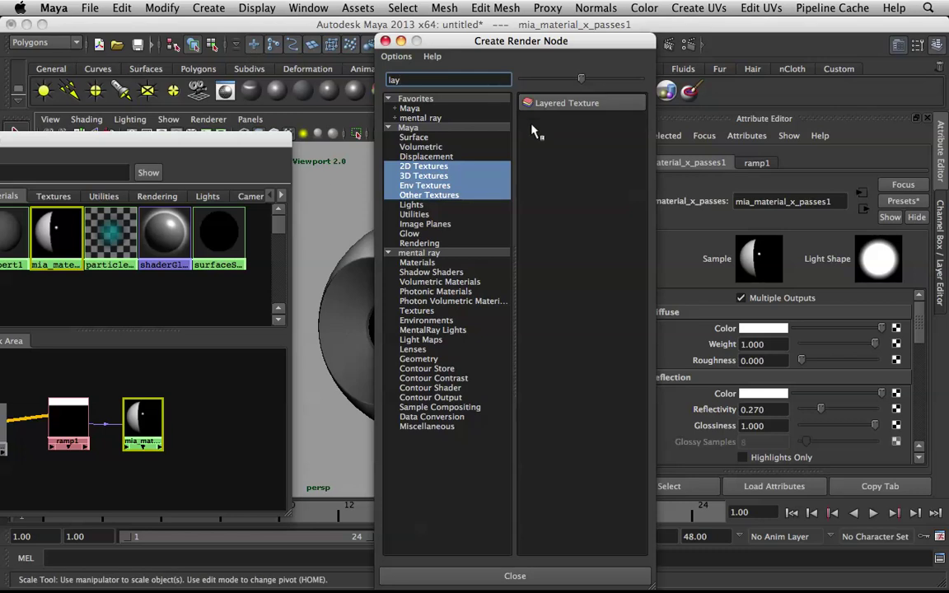
click(566, 103)
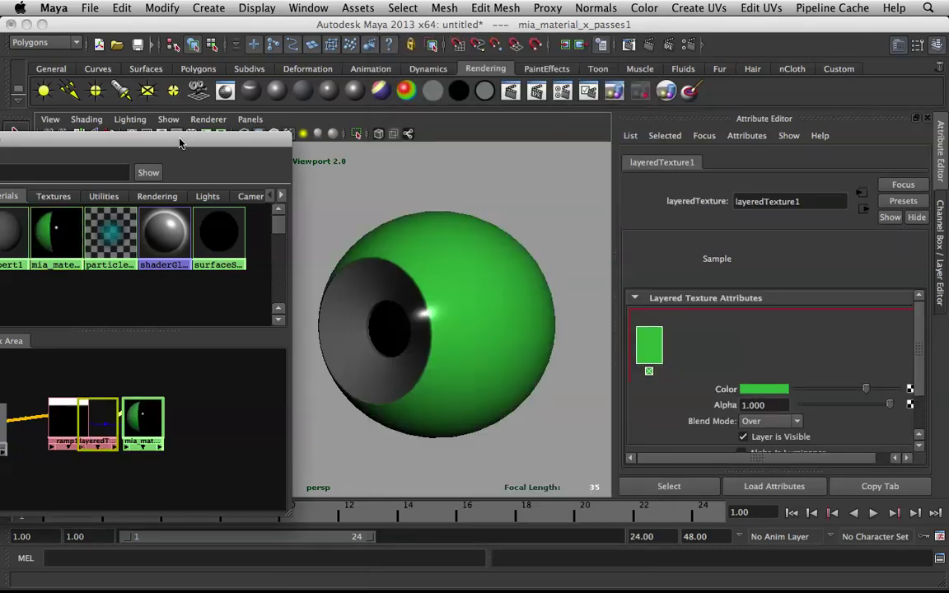
Rearrange the Hypershade work area so the layered texture, ramp and material nodes no longer overlap.
drag(248, 380, 258, 320)
right_click(282, 378)
click(280, 408)
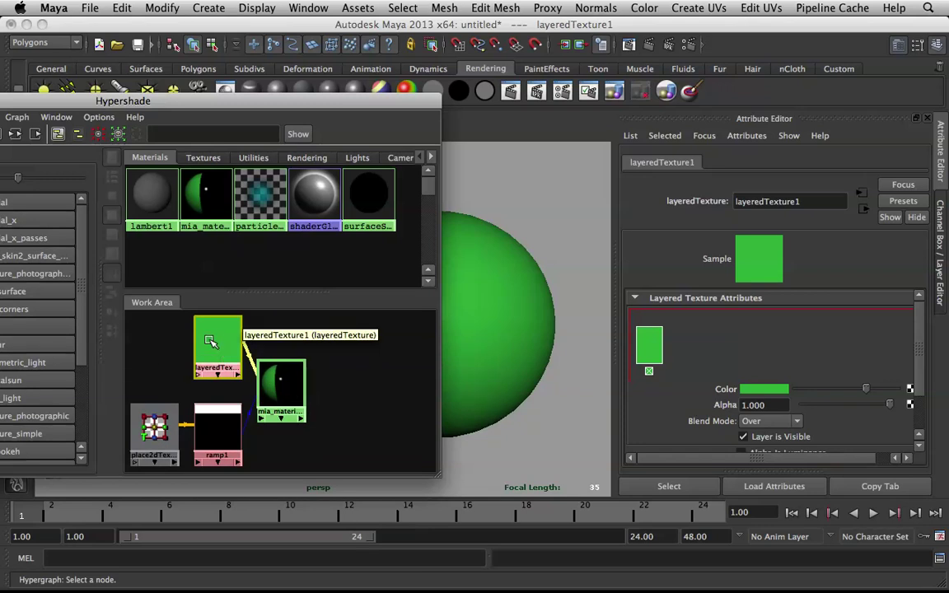
drag(287, 99, 190, 105)
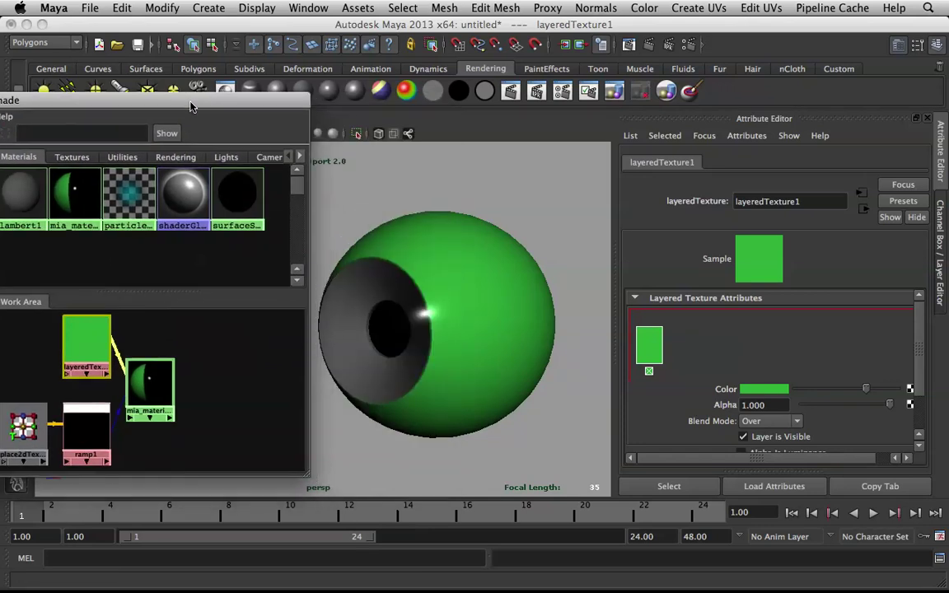
Add a second layer to the layered texture and remove it again.
click(665, 353)
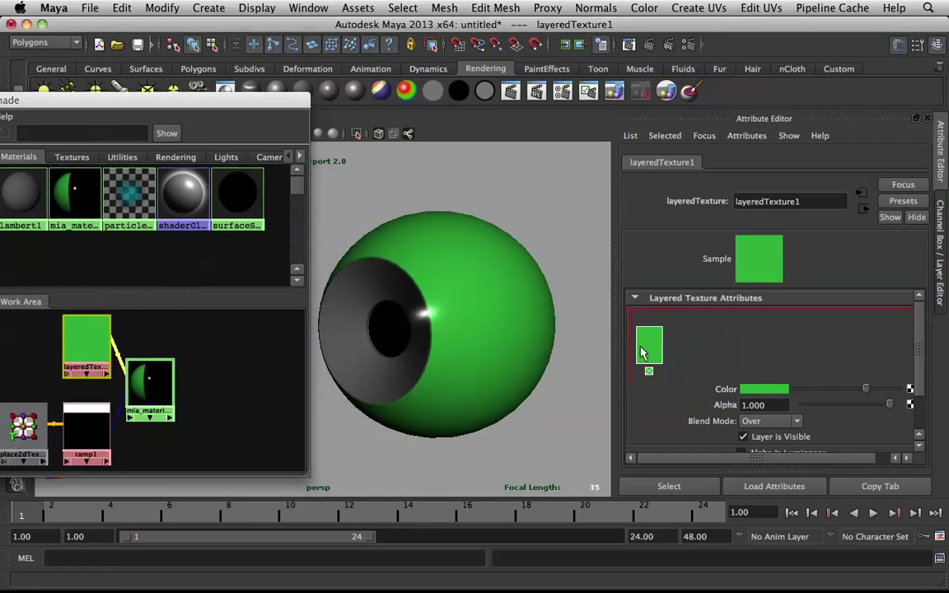
click(674, 352)
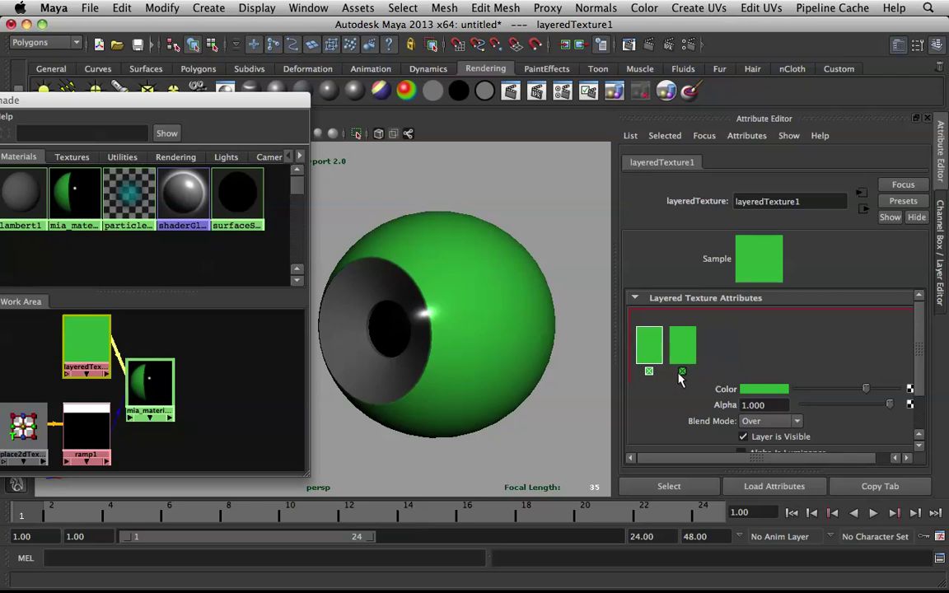
click(682, 371)
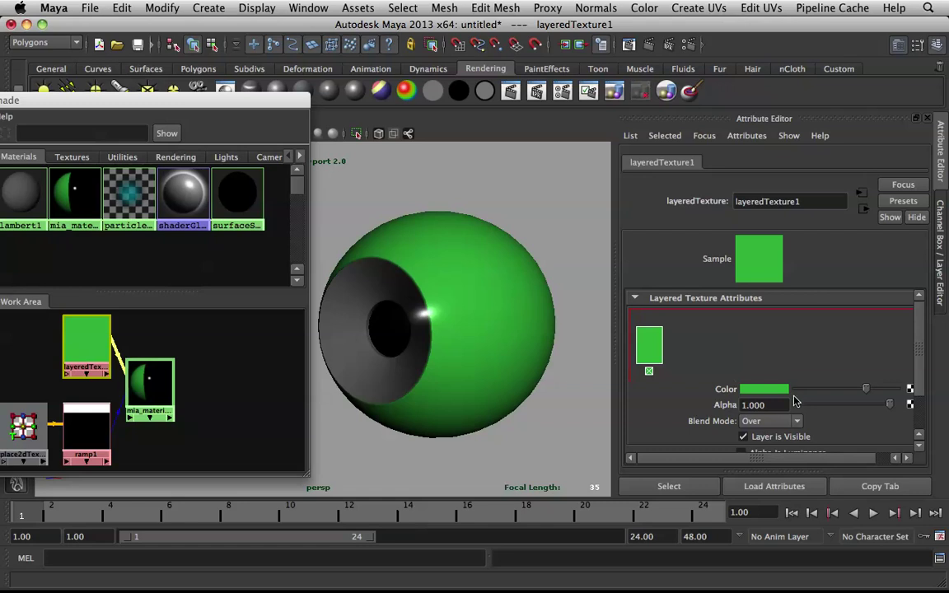
Map the layered texture's layer color to a new Ramp texture.
click(909, 388)
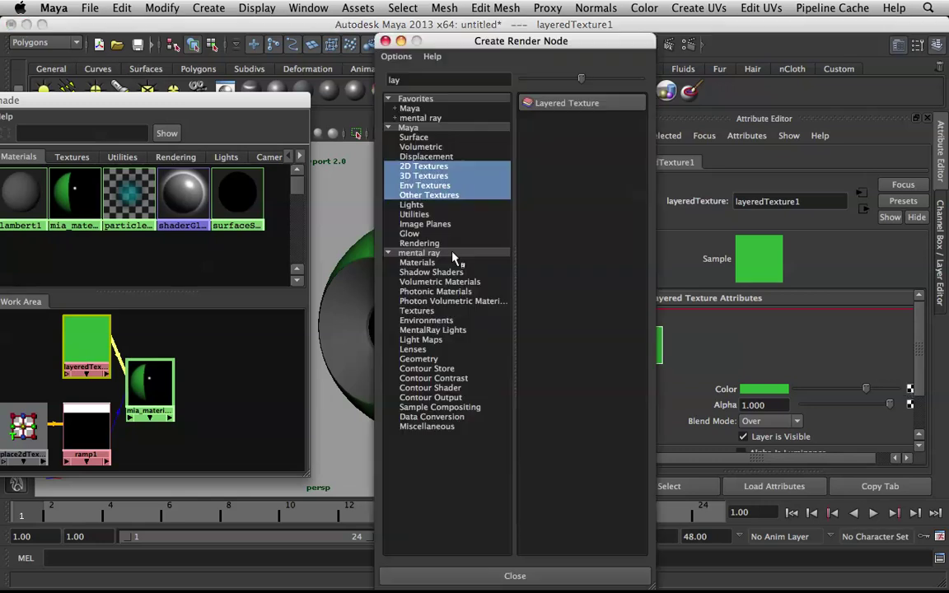
double_click(394, 80)
text(ra)
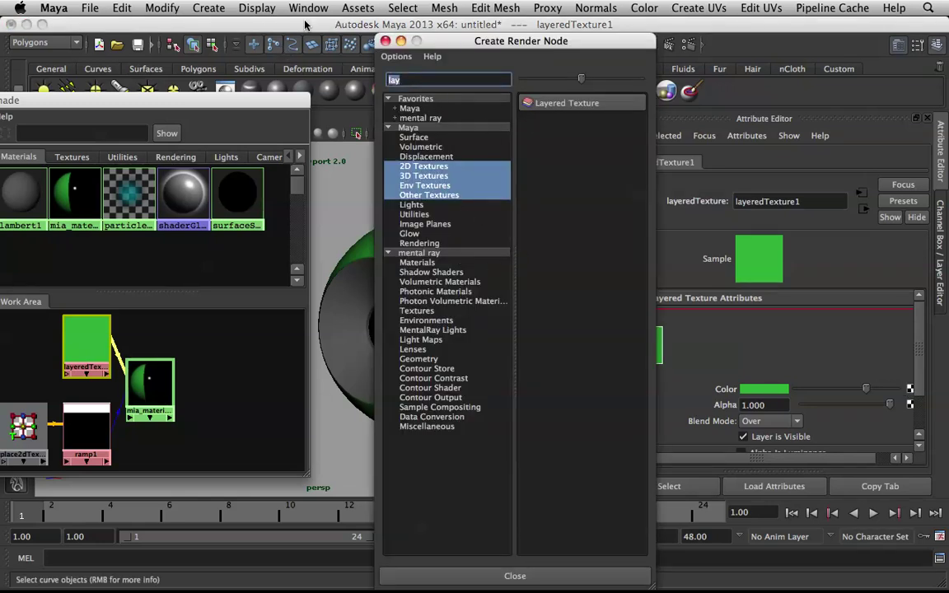
text(mp)
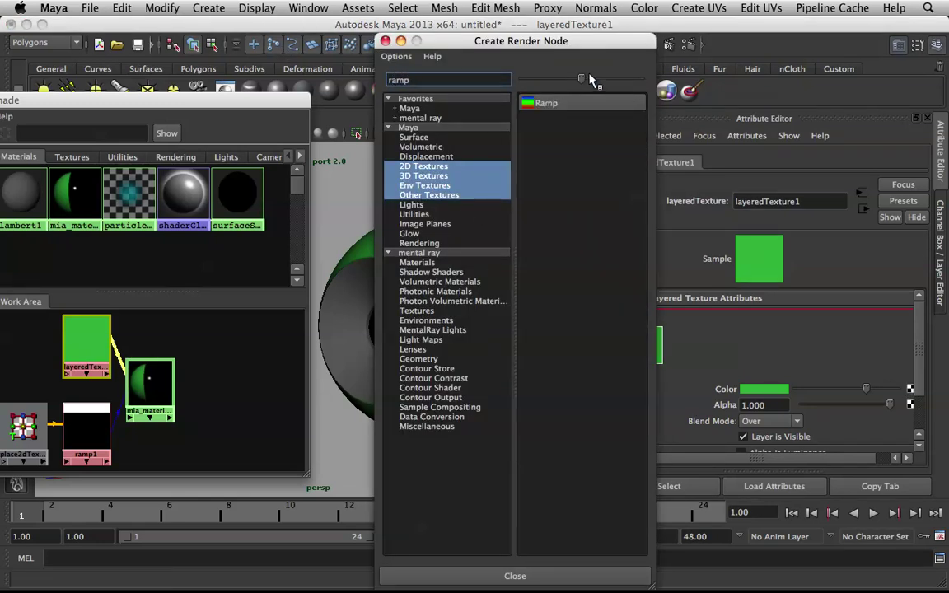
click(545, 104)
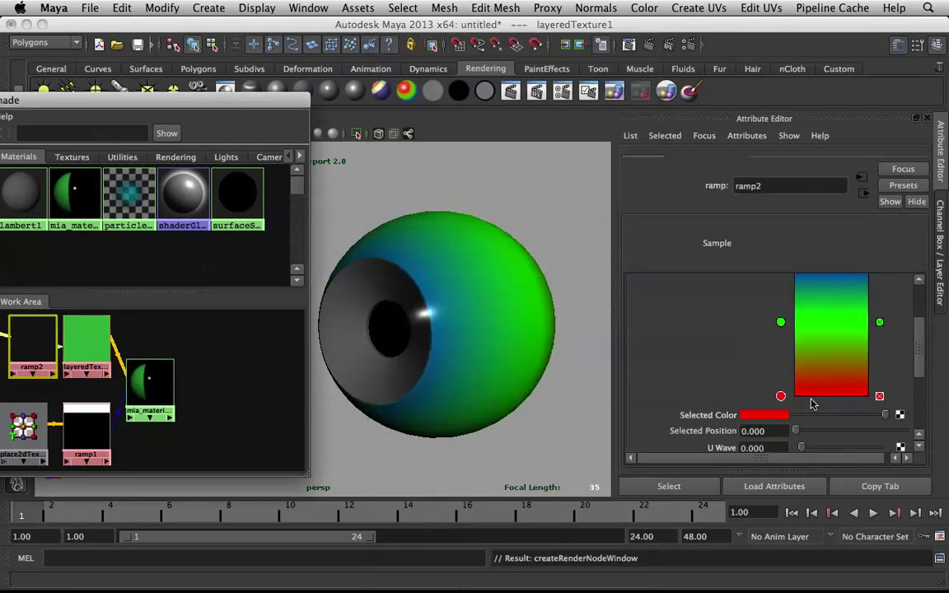
Make the new ramp solid white by setting its red entry to white and removing the green and blue entries.
scroll(774, 395, down, 3)
drag(885, 340, 897, 322)
scroll(866, 342, up, 2)
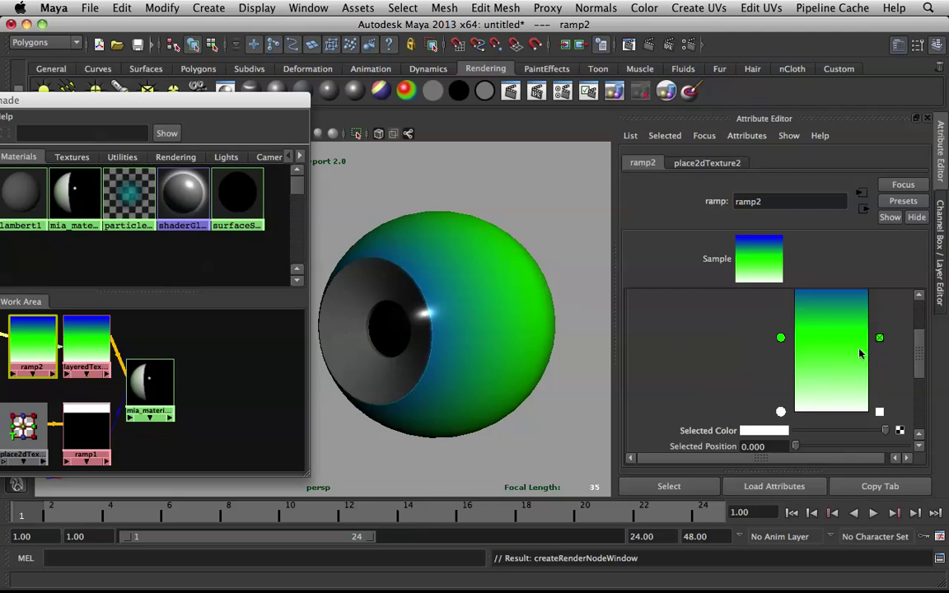
click(879, 339)
scroll(882, 342, up, 1)
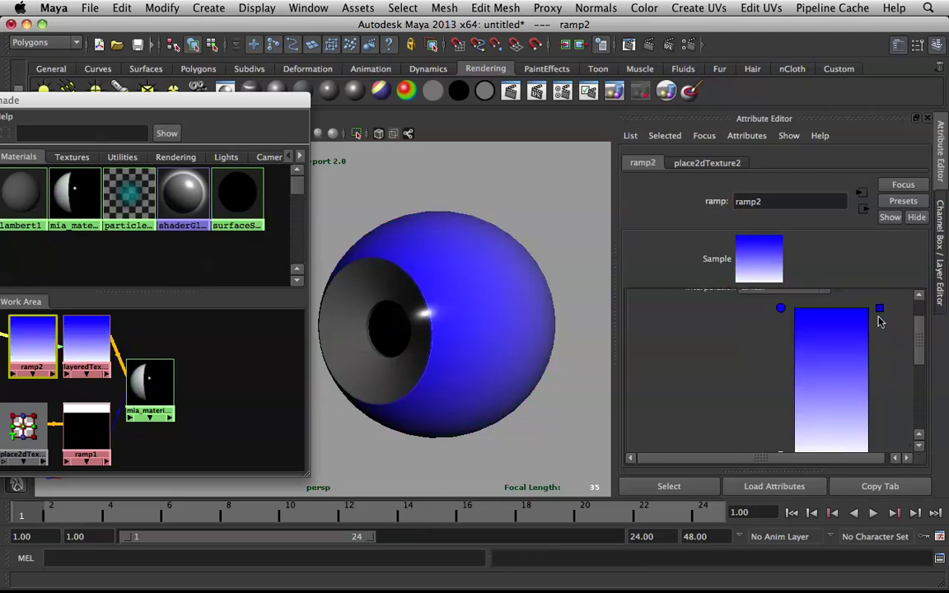
click(879, 312)
alt+drag(475, 289, 430, 292)
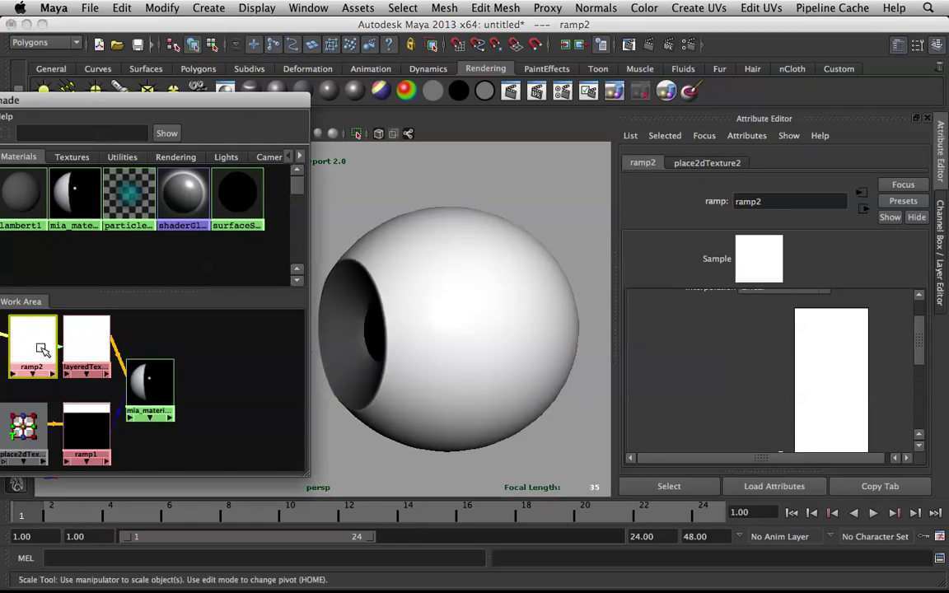
Search the Hypershade's create list for "clo" and add a Cloud texture to the work area.
click(86, 337)
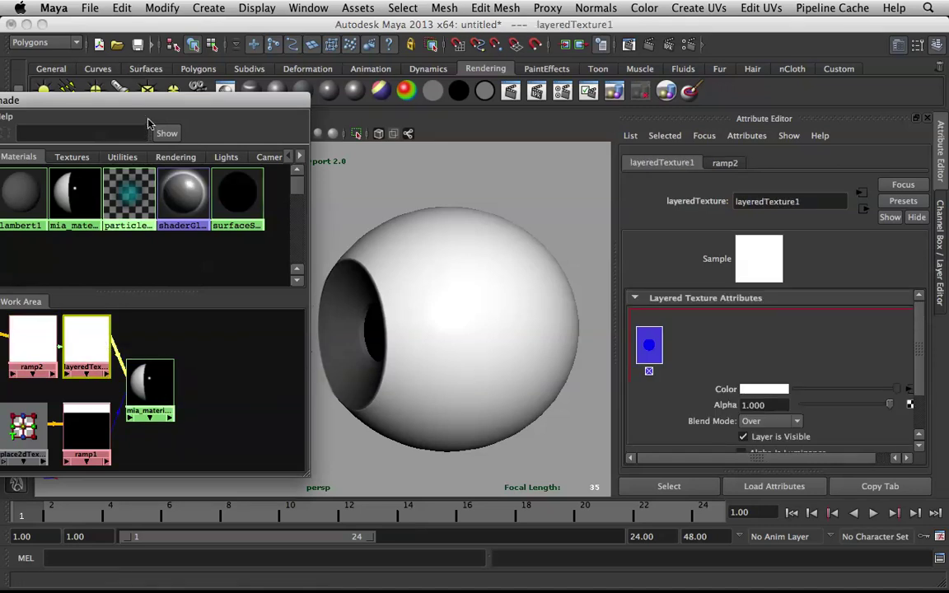
drag(144, 101, 485, 74)
double_click(49, 152)
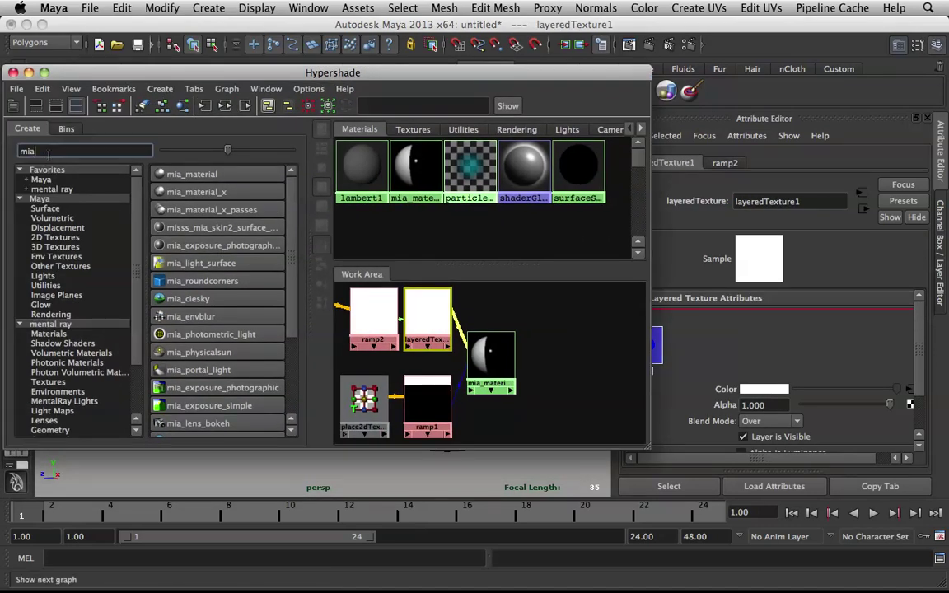
text(clo)
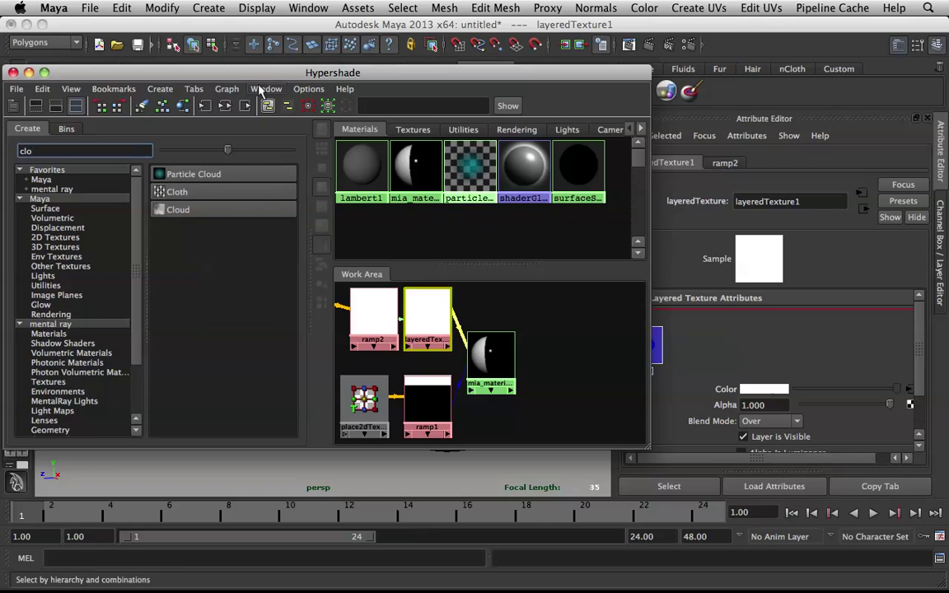
click(224, 209)
drag(399, 299, 407, 303)
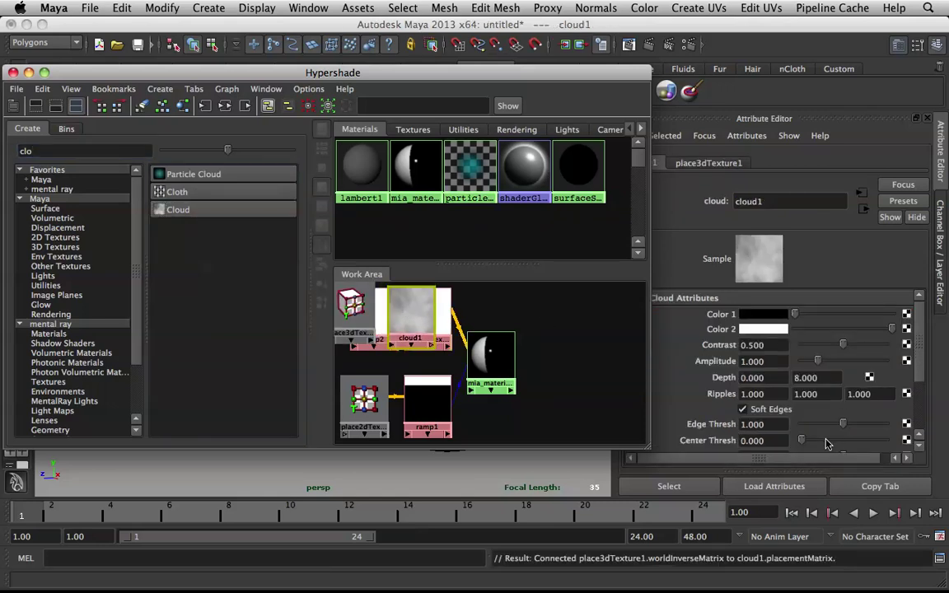
Move the Hypershade off the viewport and examine the white eyeball around its iris opening.
drag(531, 75, 150, 75)
alt+drag(425, 286, 483, 278)
alt+right_drag(483, 277, 487, 382)
alt+drag(471, 378, 421, 362)
alt+right_drag(422, 362, 419, 330)
alt+middle_drag(419, 331, 393, 332)
alt+right_drag(479, 354, 468, 343)
alt+drag(467, 344, 480, 340)
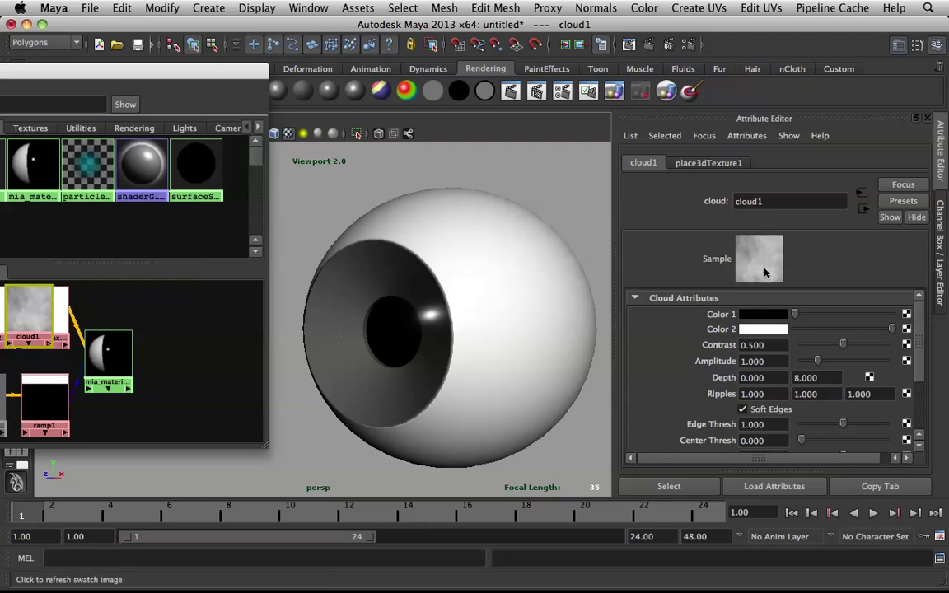
alt+drag(569, 297, 537, 302)
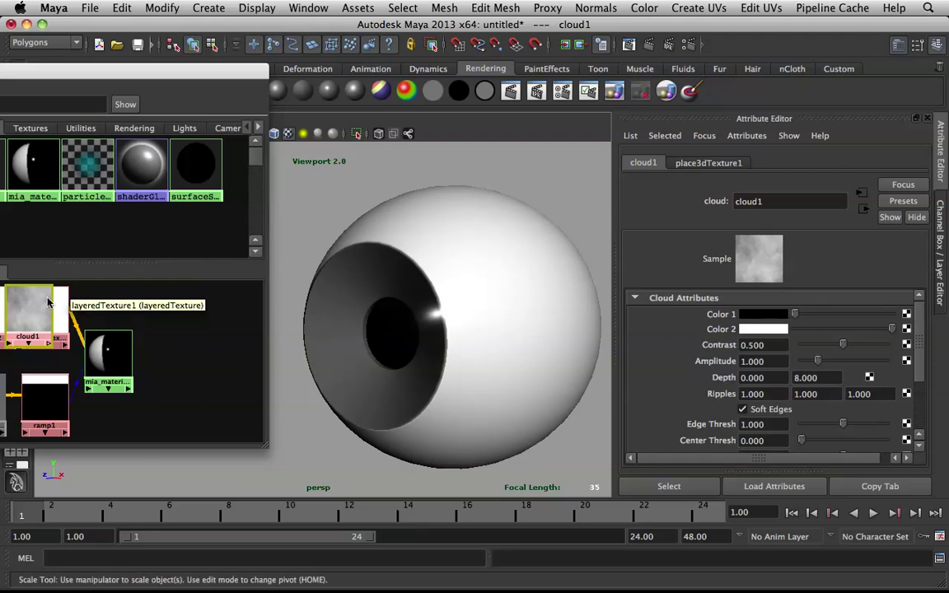
Add cloud1 as a layer of the layered texture and place it in front of the white ramp layer.
drag(25, 308, 81, 312)
middle_drag(29, 321, 714, 356)
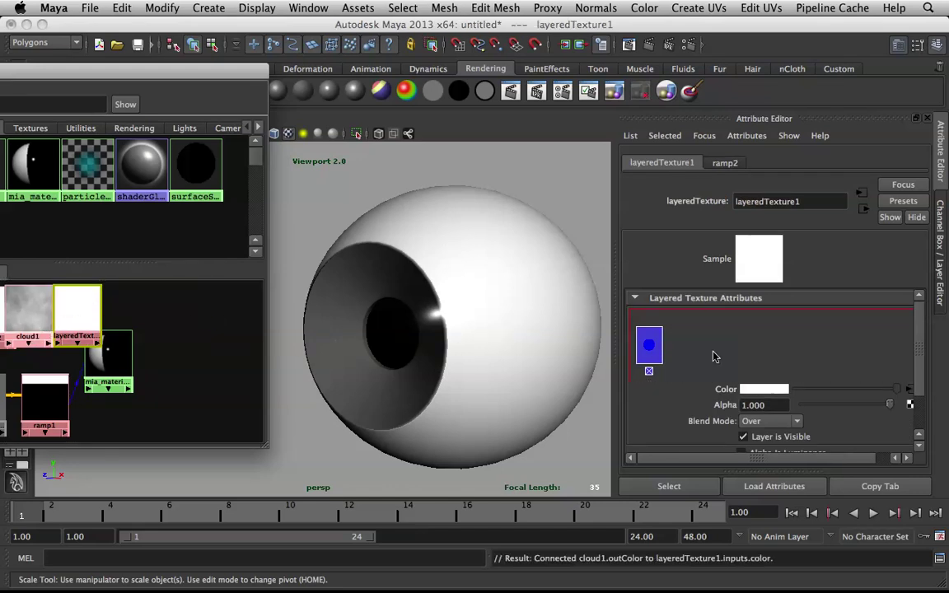
click(687, 350)
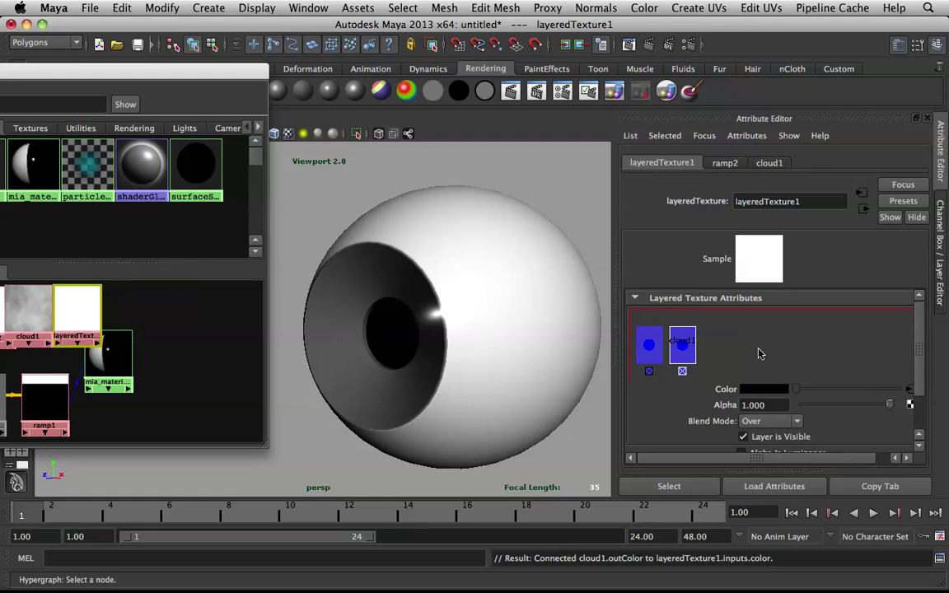
middle_drag(679, 349, 633, 345)
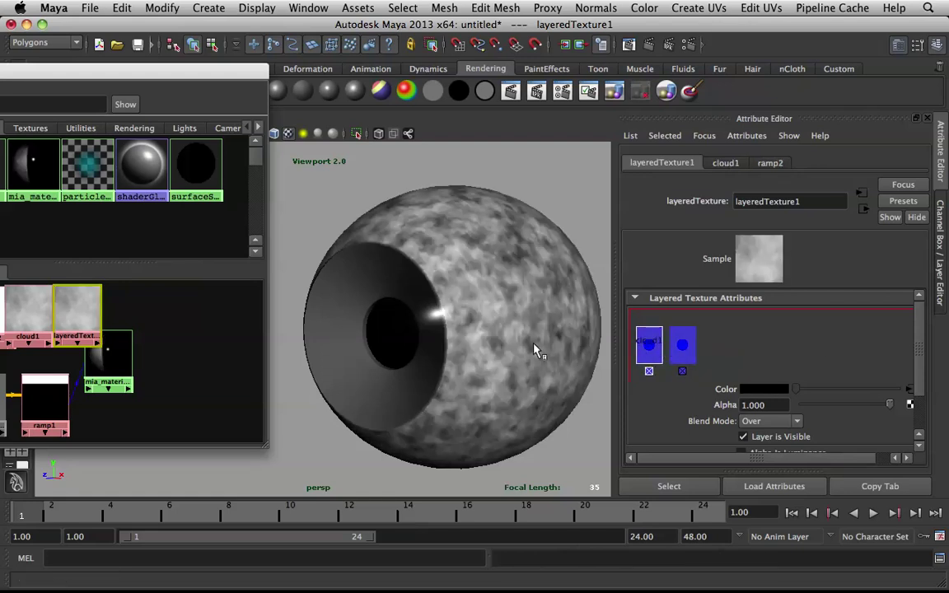
Spread the layered texture and material nodes apart in the work area and show cloud1's attributes.
drag(77, 311, 132, 306)
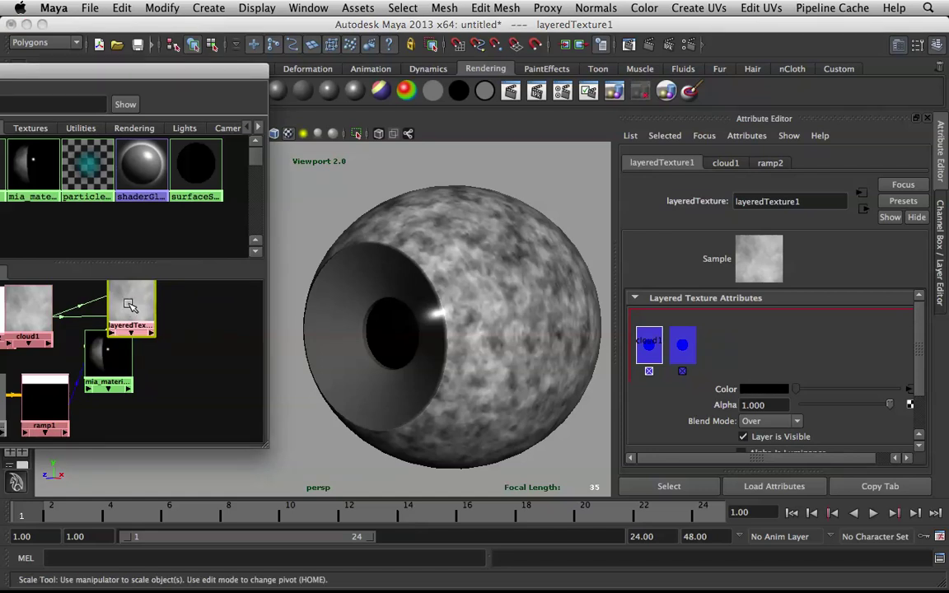
drag(106, 353, 153, 390)
drag(127, 300, 99, 310)
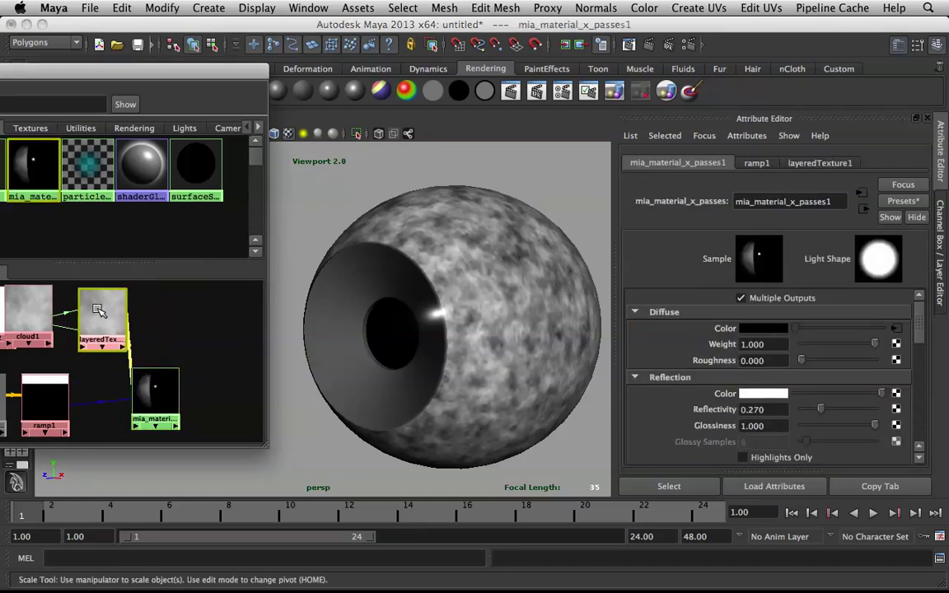
click(40, 311)
Try the cloud texture's Edge Thresh at 0 and at 2 while checking the pattern on the eyeball.
alt+drag(441, 283, 360, 255)
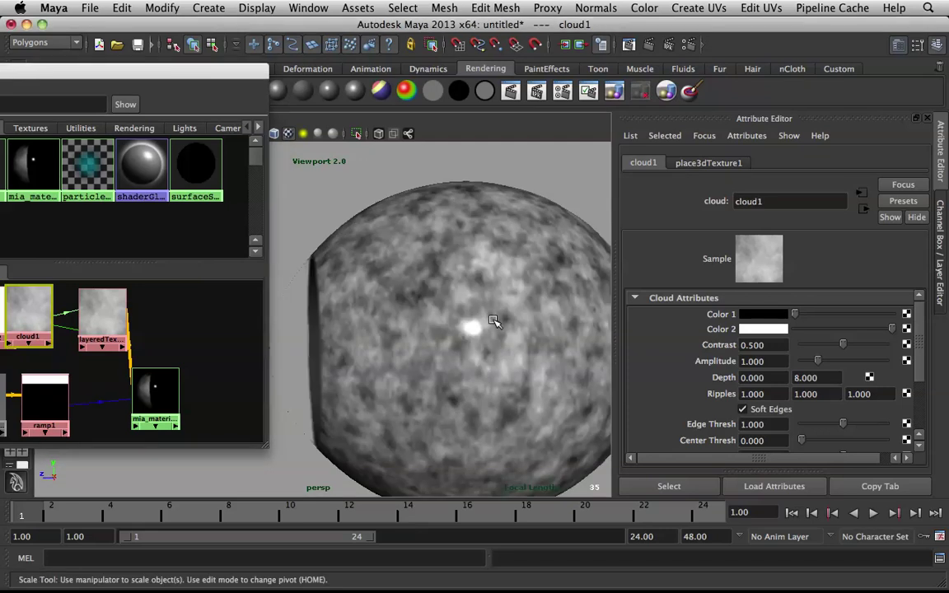
alt+drag(443, 357, 464, 323)
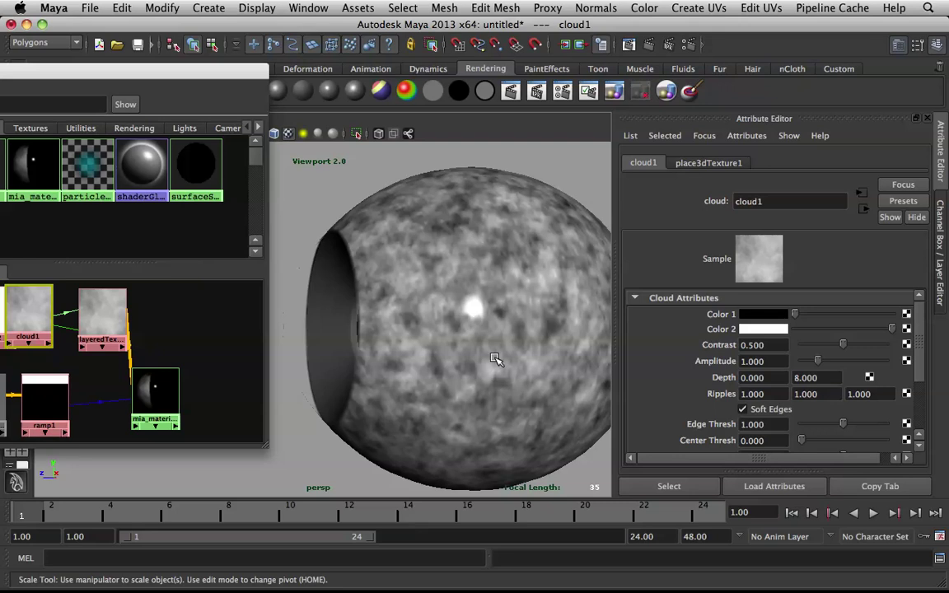
drag(816, 429, 727, 425)
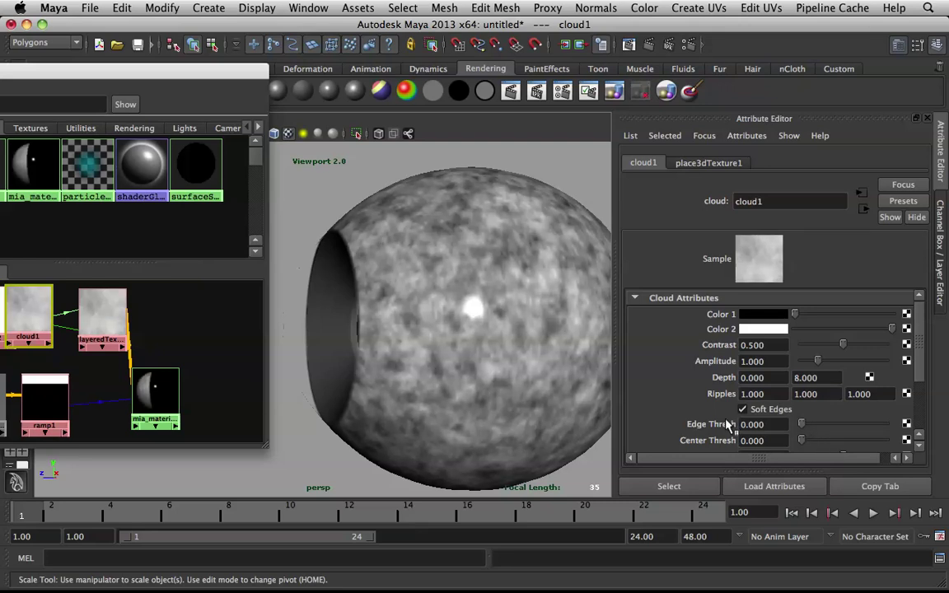
alt+drag(496, 248, 487, 280)
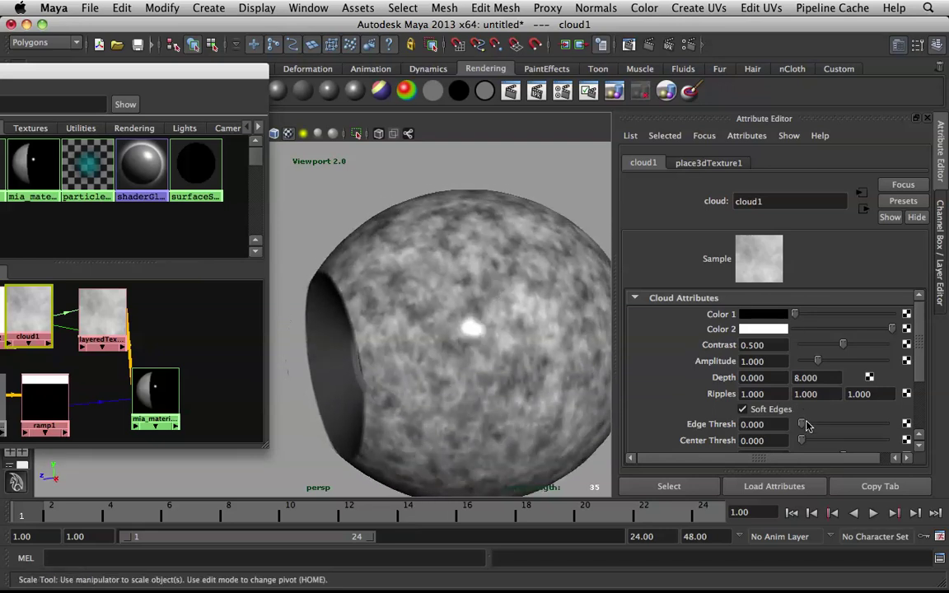
drag(937, 424, 943, 424)
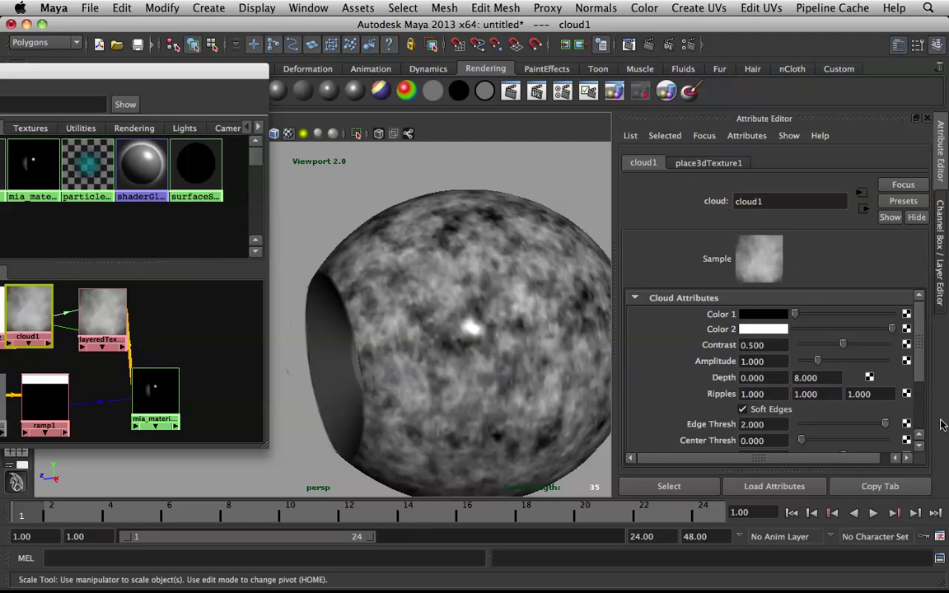
Try a light grey Color 1 on the cloud texture and set its Edge Thresh to 0.
click(864, 314)
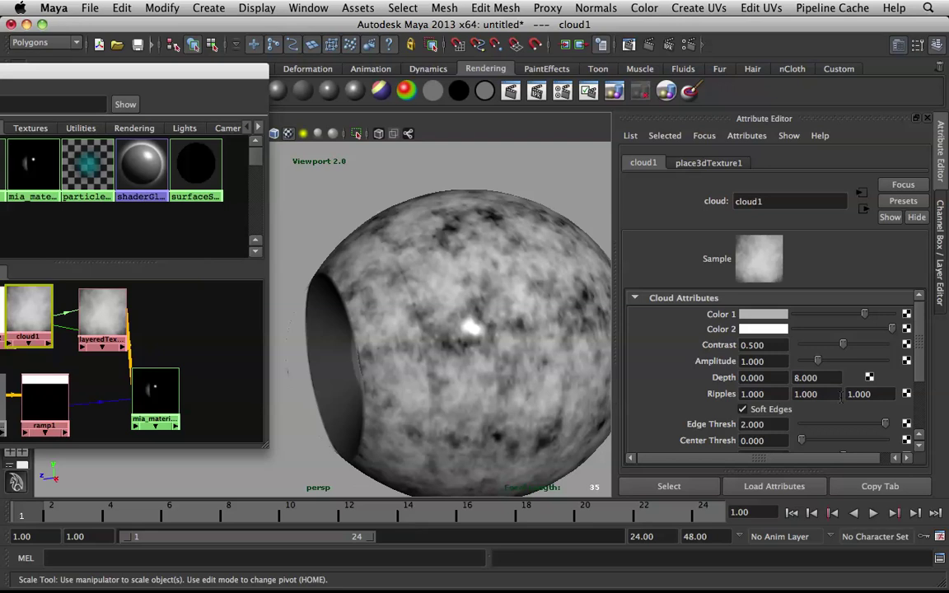
drag(864, 424, 653, 423)
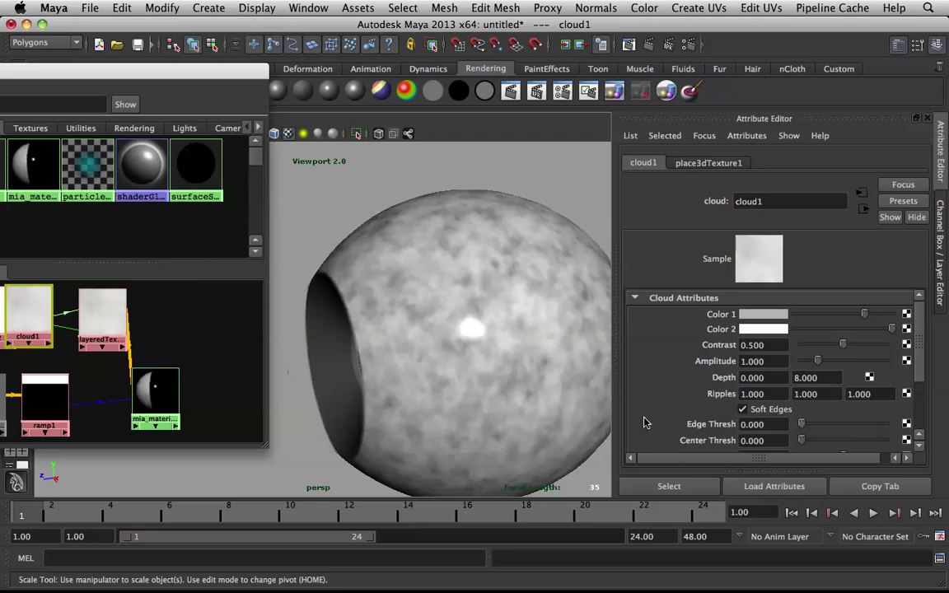
alt+drag(487, 379, 504, 325)
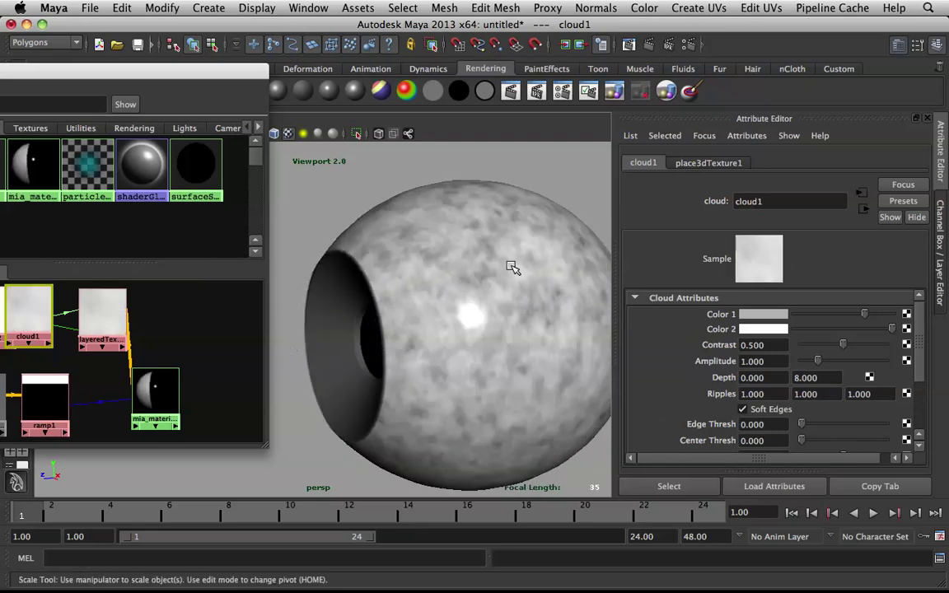
alt+drag(518, 269, 503, 262)
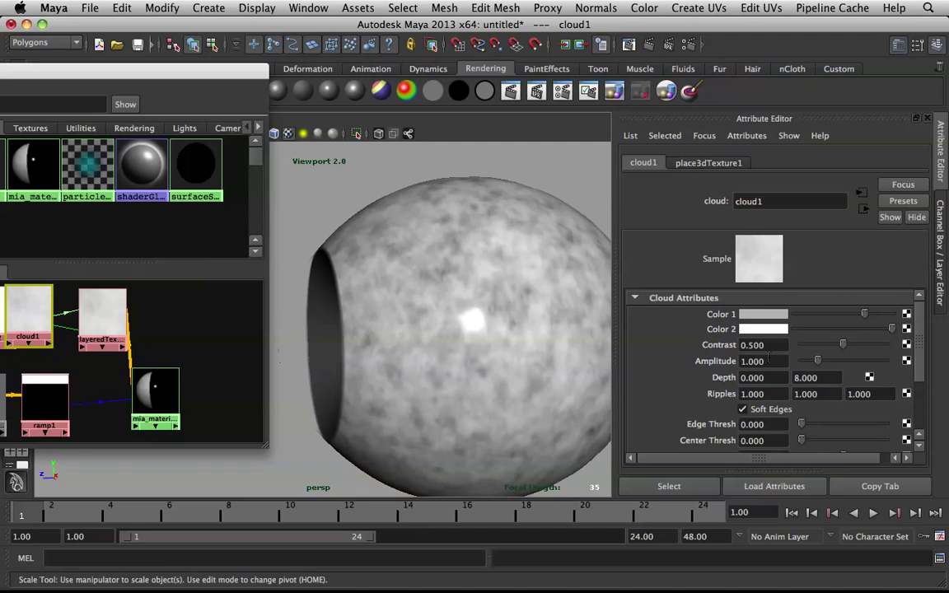
Set the cloud texture's Color 1 to bright red and Color 2 to dark red.
drag(813, 318, 774, 314)
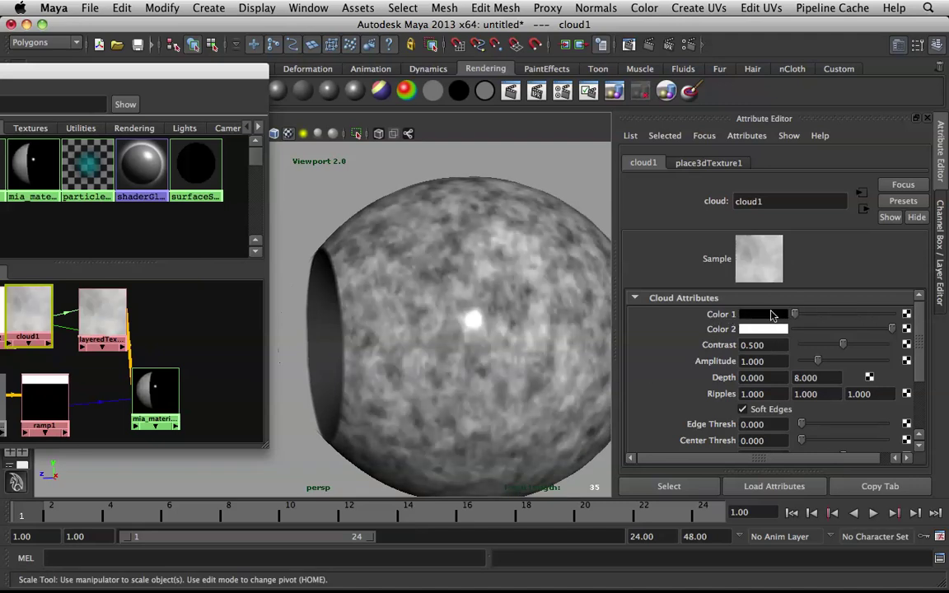
click(772, 316)
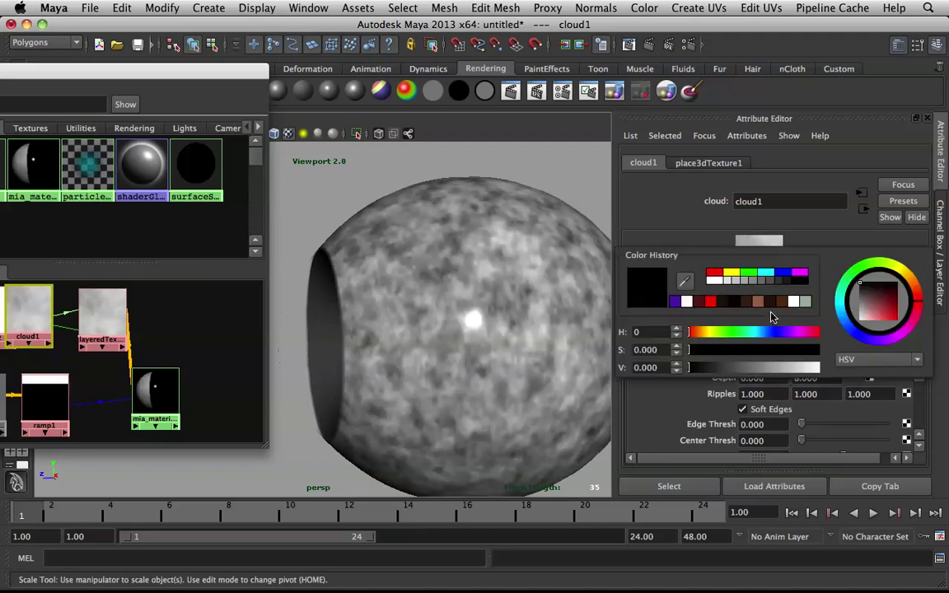
click(709, 304)
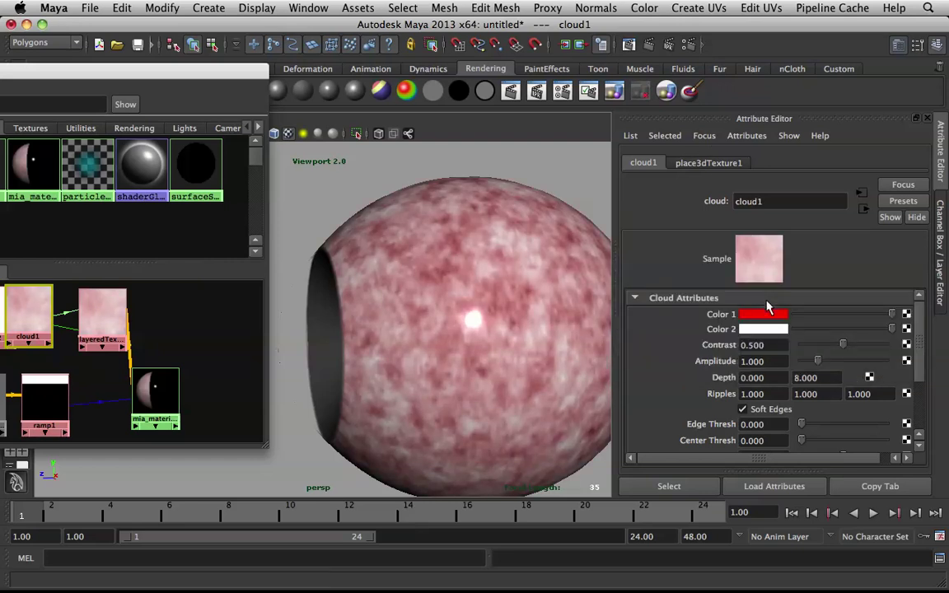
click(762, 330)
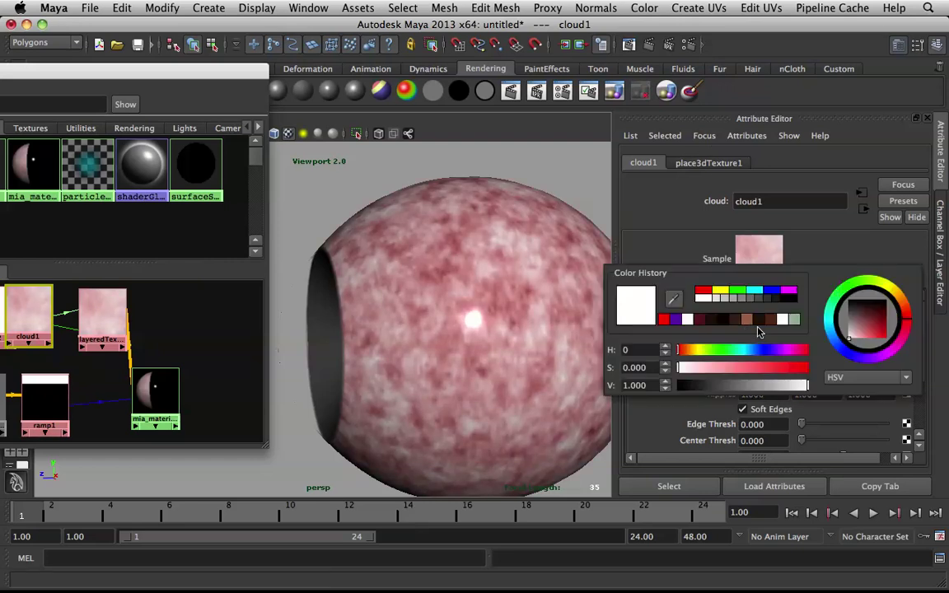
click(701, 321)
mouse_move(434, 287)
alt+mouse_down()
mouse_move(455, 278)
mouse_move(434, 263)
mouse_move(487, 291)
alt+mouse_up()
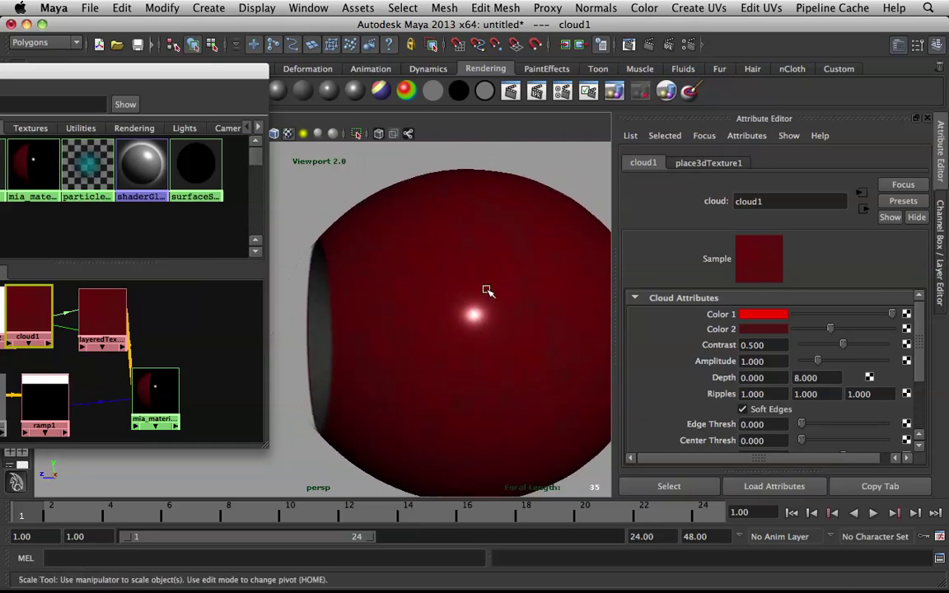
alt+right_drag(526, 256, 506, 248)
alt+middle_drag(499, 250, 481, 248)
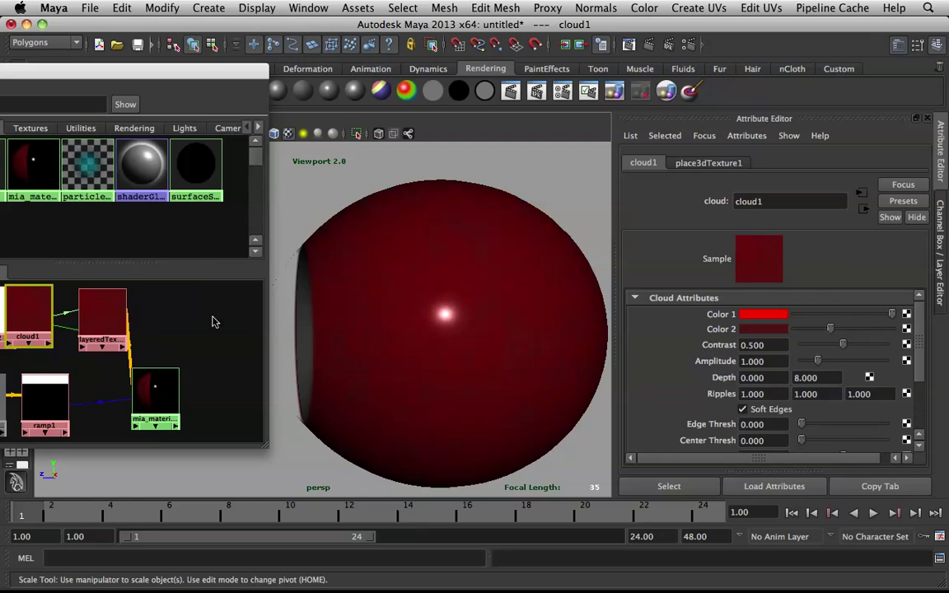
Create a new ramp texture and place it next to the mental ray material in the Hypershade work area.
click(88, 315)
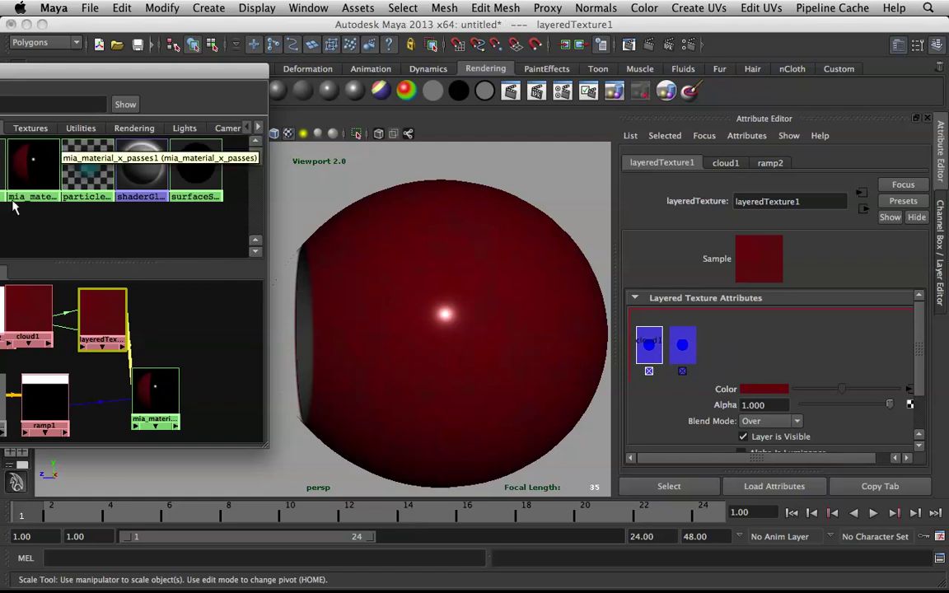
drag(59, 74, 219, 81)
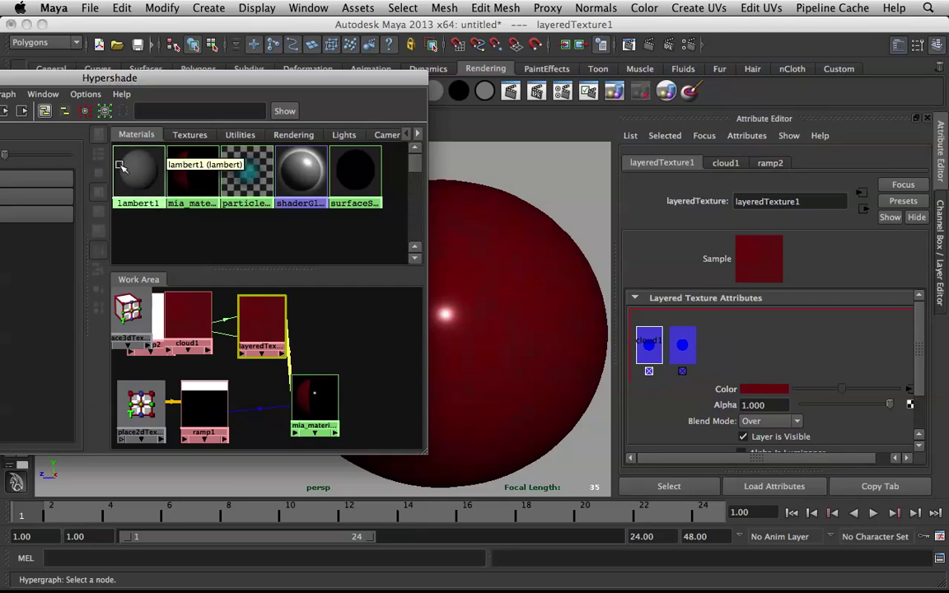
drag(94, 78, 323, 90)
click(49, 168)
text(ramp)
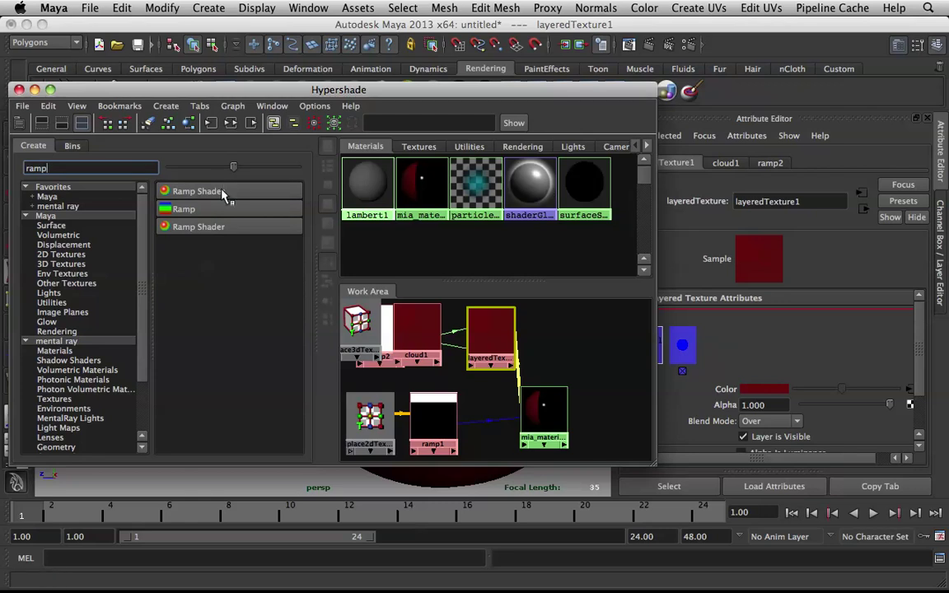
click(187, 216)
drag(478, 89, 182, 66)
drag(162, 305, 178, 400)
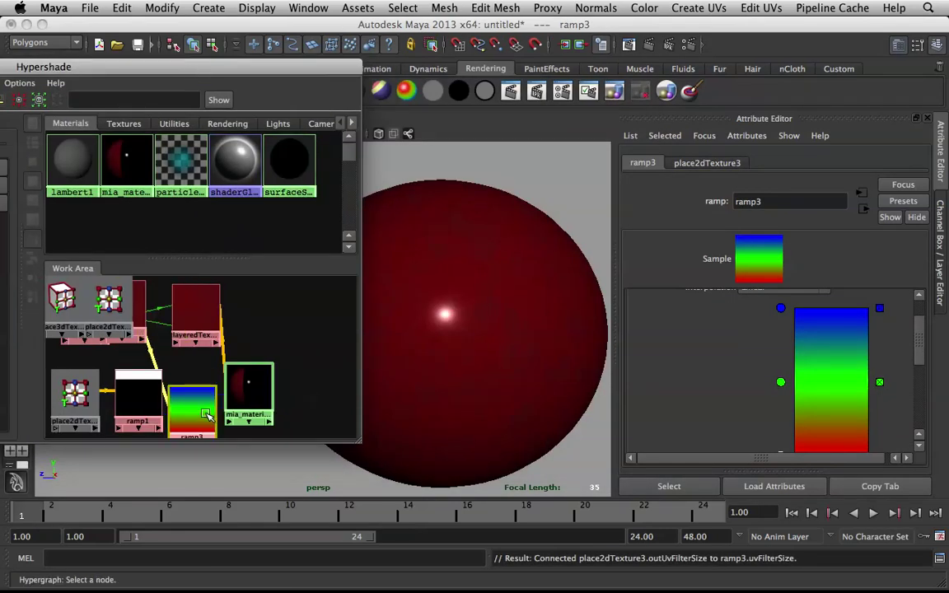
Connect the new ramp to the cloud layer's Alpha in the layered texture and regraph the eyeball material's network.
click(197, 313)
middle_drag(194, 436, 725, 410)
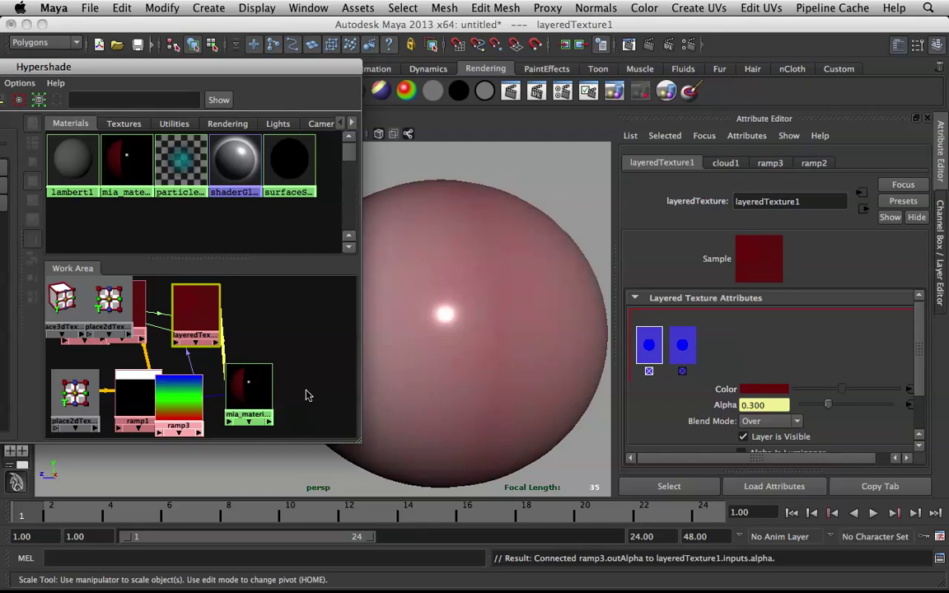
right_click(250, 386)
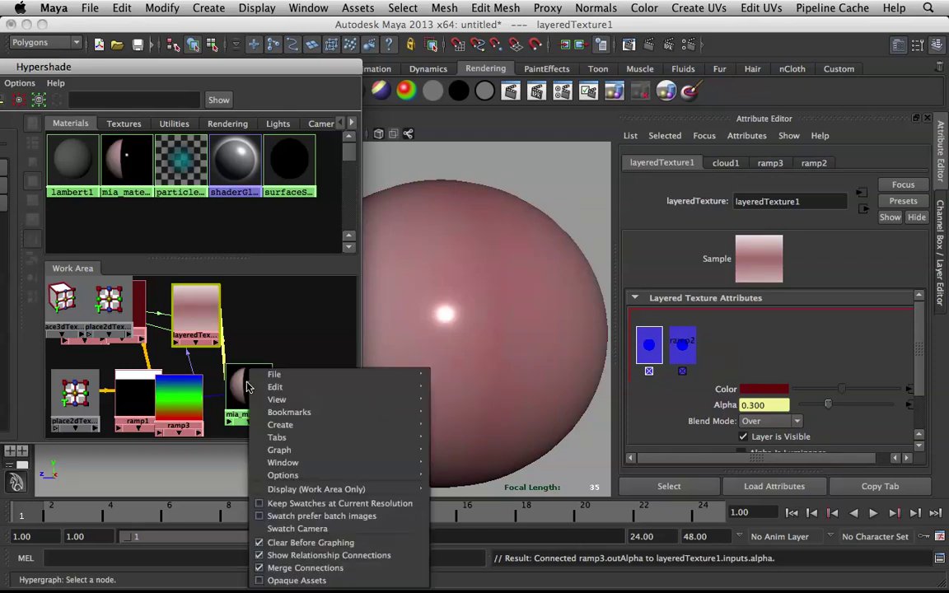
click(225, 381)
right_drag(247, 385, 248, 418)
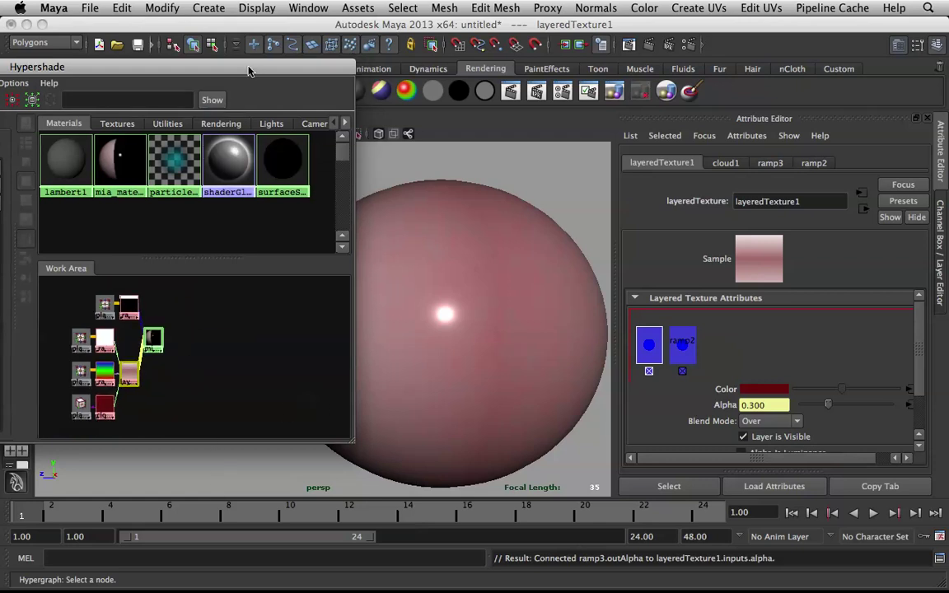
Make the alpha ramp black at the top and white at the bottom, removing its green middle color.
drag(248, 67, 124, 69)
alt+drag(270, 189, 401, 289)
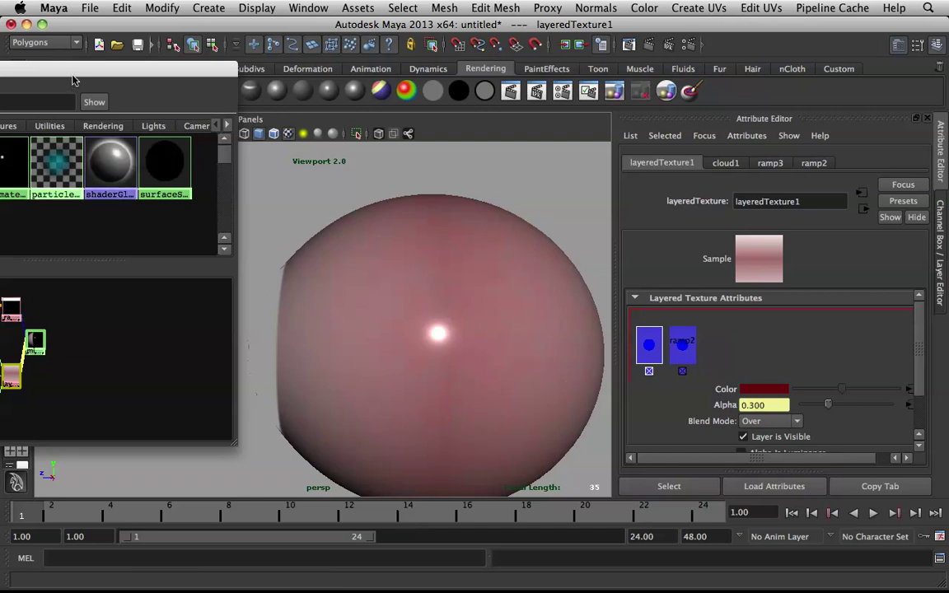
drag(123, 67, 225, 55)
click(89, 360)
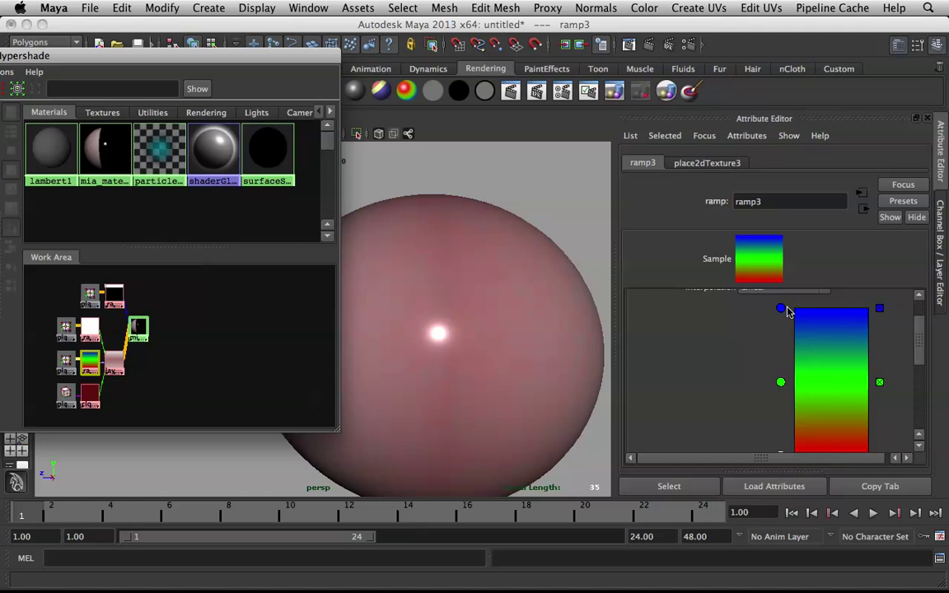
scroll(788, 363, down, 5)
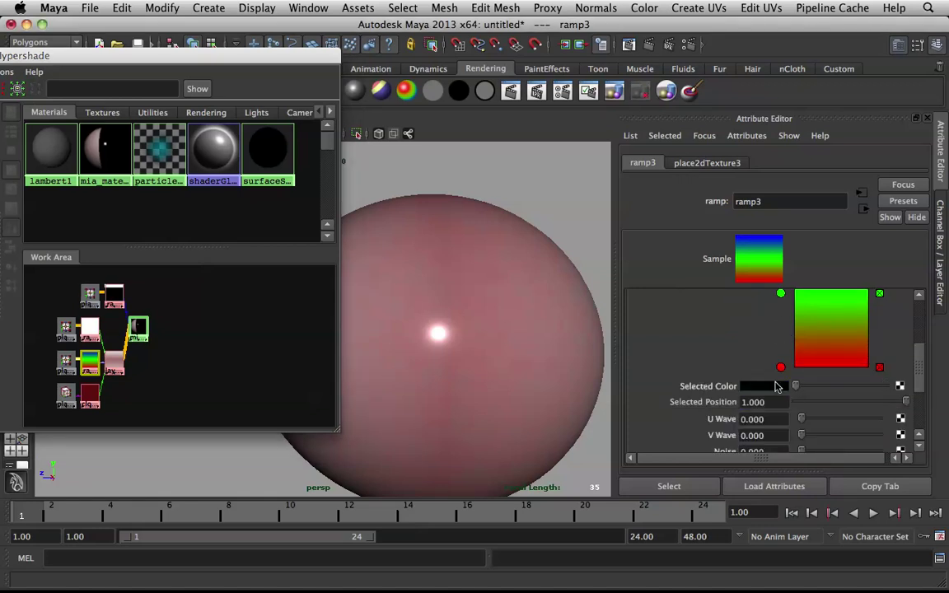
click(880, 295)
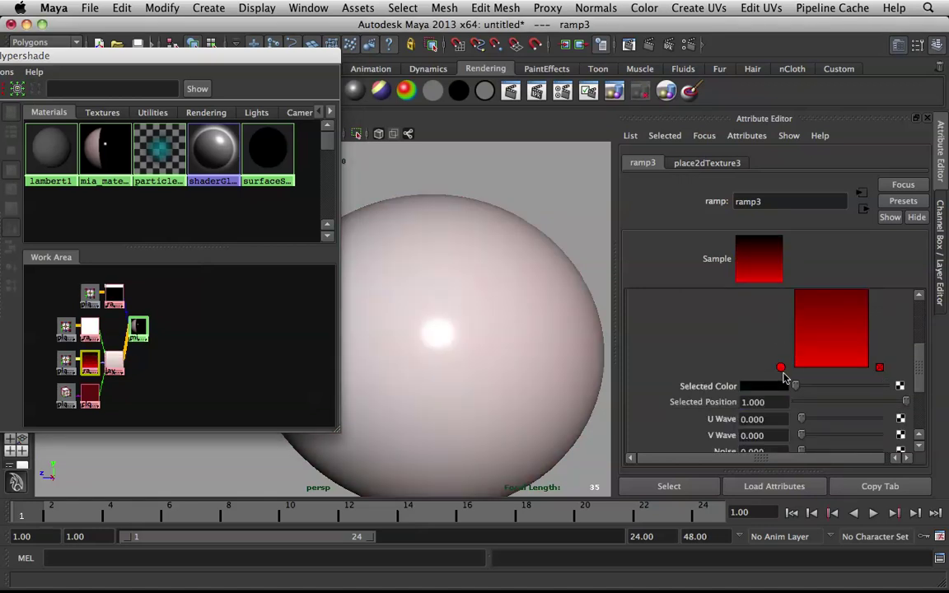
drag(809, 386, 944, 385)
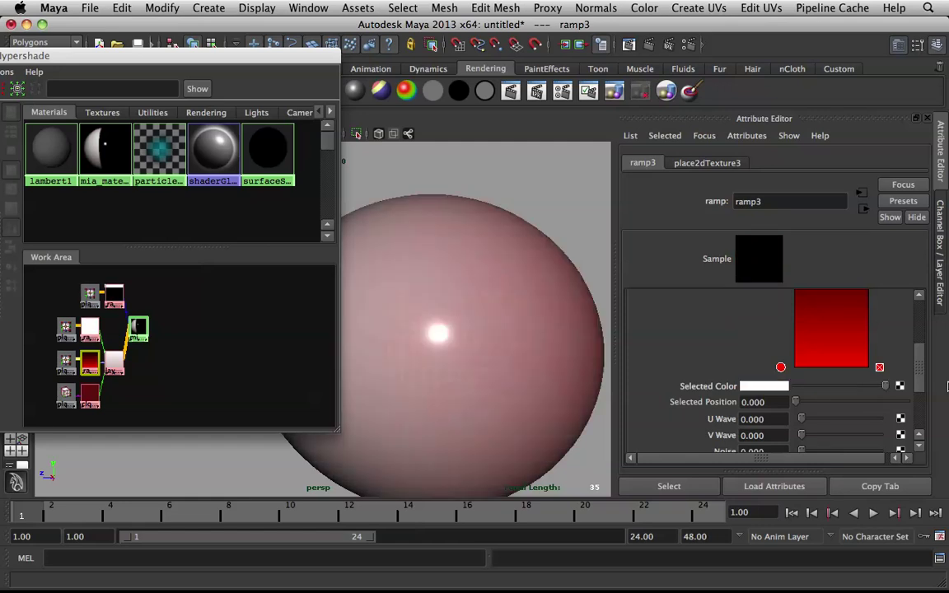
drag(248, 51, 124, 49)
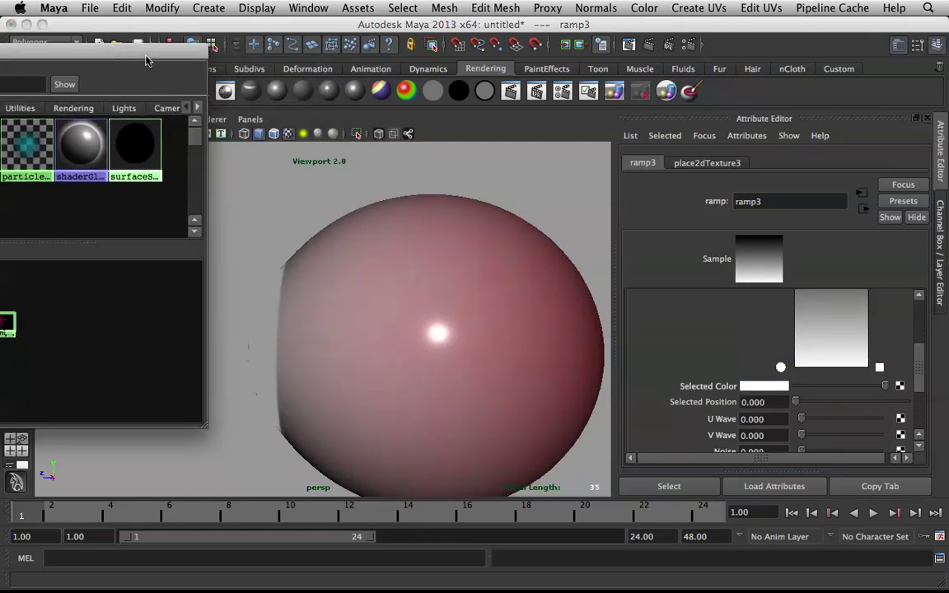
Move the alpha ramp's black and white colors toward its middle to confine the red to the back of the eyeball.
mouse_move(782, 368)
mouse_down()
mouse_move(784, 311)
mouse_move(781, 354)
mouse_up()
scroll(785, 320, up, 3)
alt+drag(440, 274, 515, 272)
drag(110, 55, 253, 73)
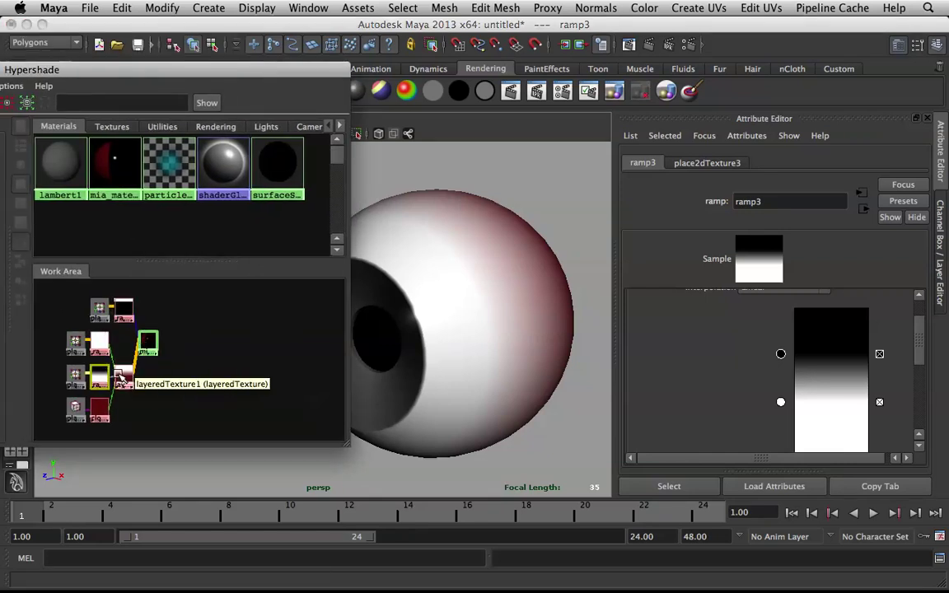
Open the attributes of the white ramp that feeds the layered texture's second layer.
click(121, 377)
drag(251, 77, 180, 77)
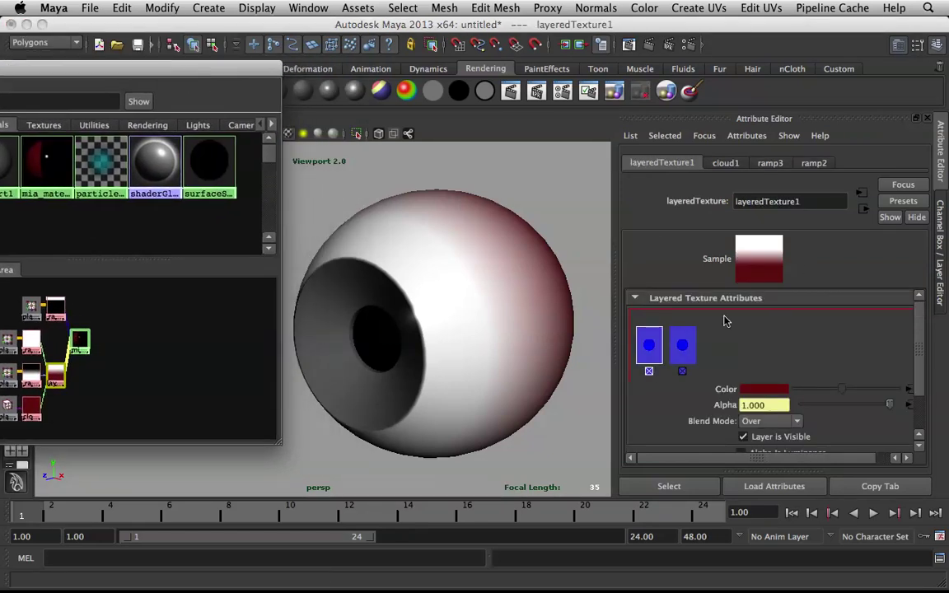
click(691, 341)
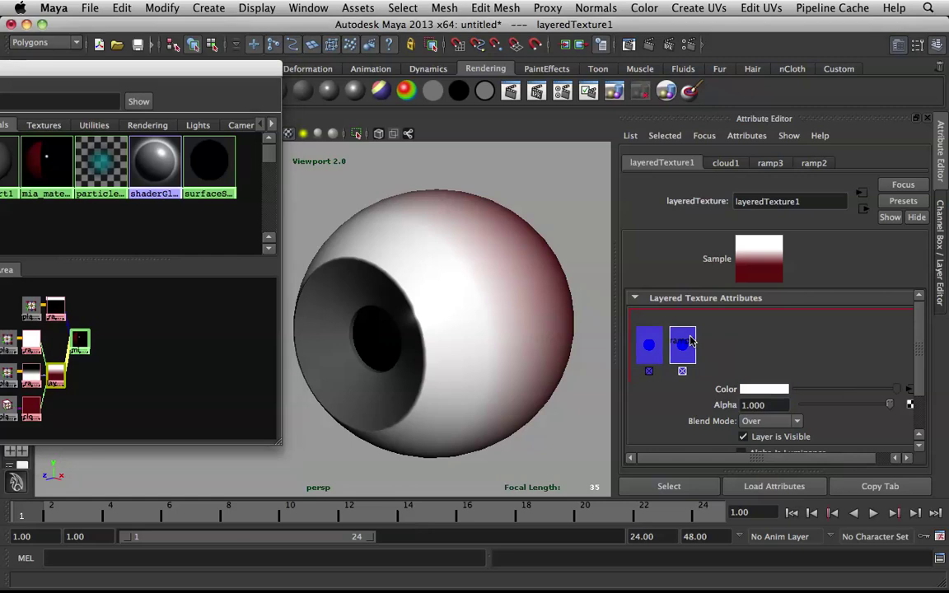
click(910, 389)
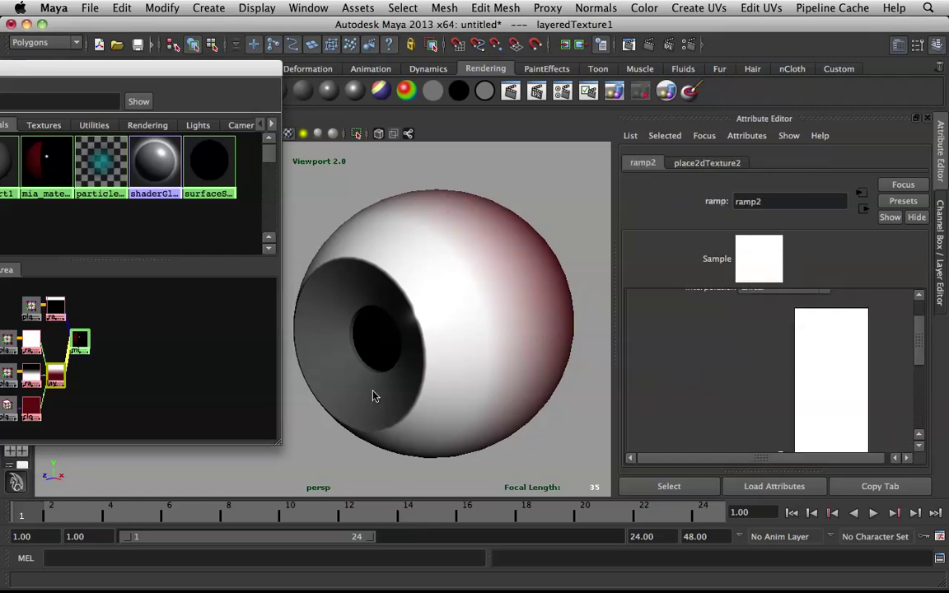
Add a color at the top of the white ramp and set it to purple (H 269, S 0.814, V 0.629).
alt+drag(360, 298, 403, 267)
alt+right_drag(403, 267, 500, 375)
alt+drag(528, 336, 541, 233)
alt+middle_drag(541, 233, 468, 271)
alt+right_drag(468, 272, 429, 276)
mouse_move(495, 271)
alt+middle_down()
mouse_move(585, 274)
mouse_move(504, 269)
alt+middle_up()
alt+right_drag(503, 268, 540, 303)
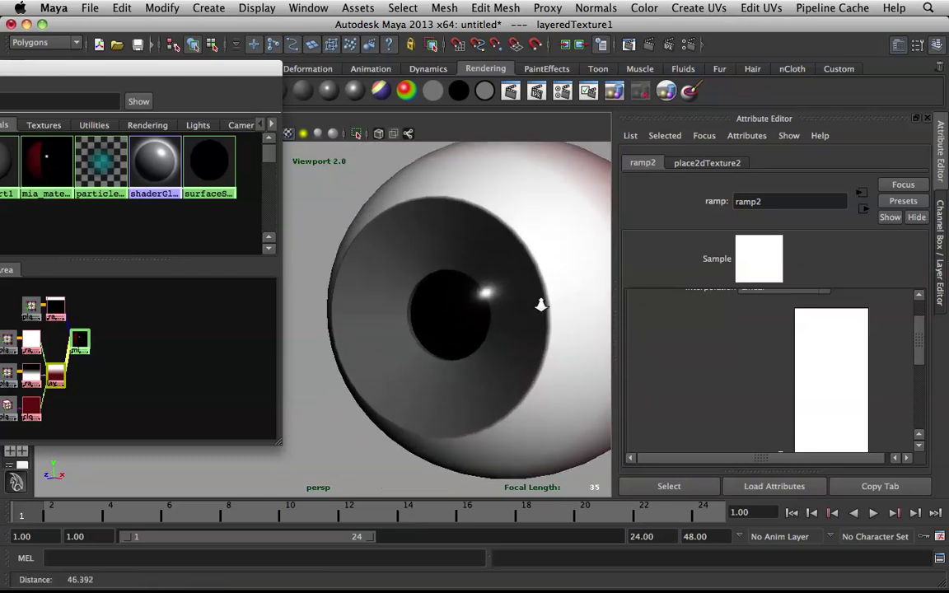
drag(781, 365, 797, 261)
scroll(785, 317, down, 3)
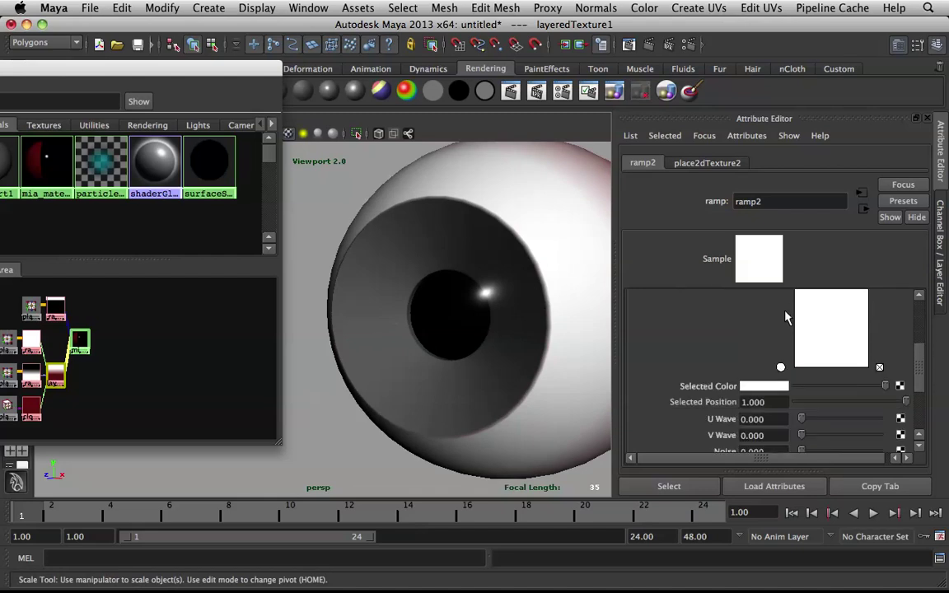
mouse_move(802, 389)
mouse_down()
mouse_move(784, 388)
mouse_move(811, 387)
mouse_move(793, 389)
mouse_up()
click(779, 387)
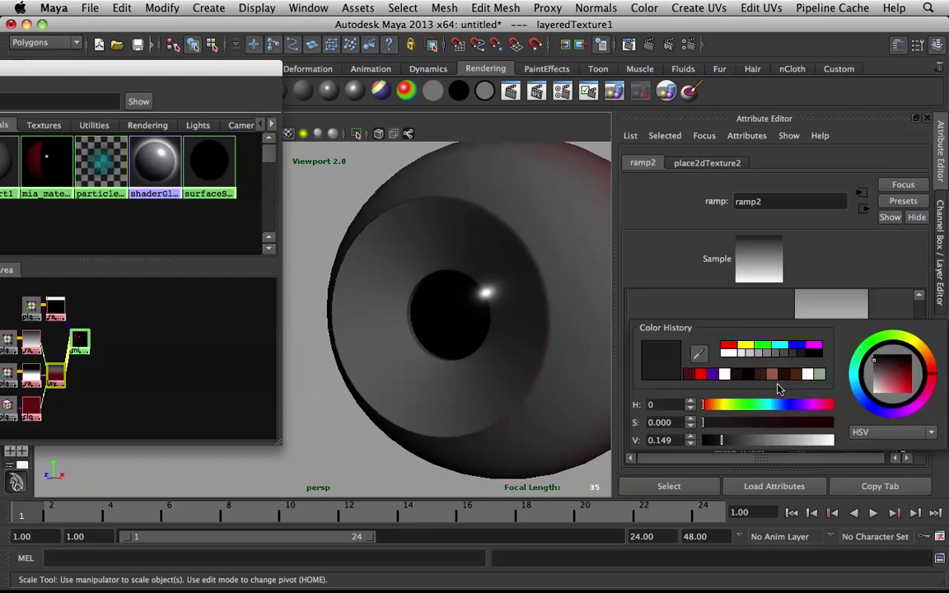
click(713, 374)
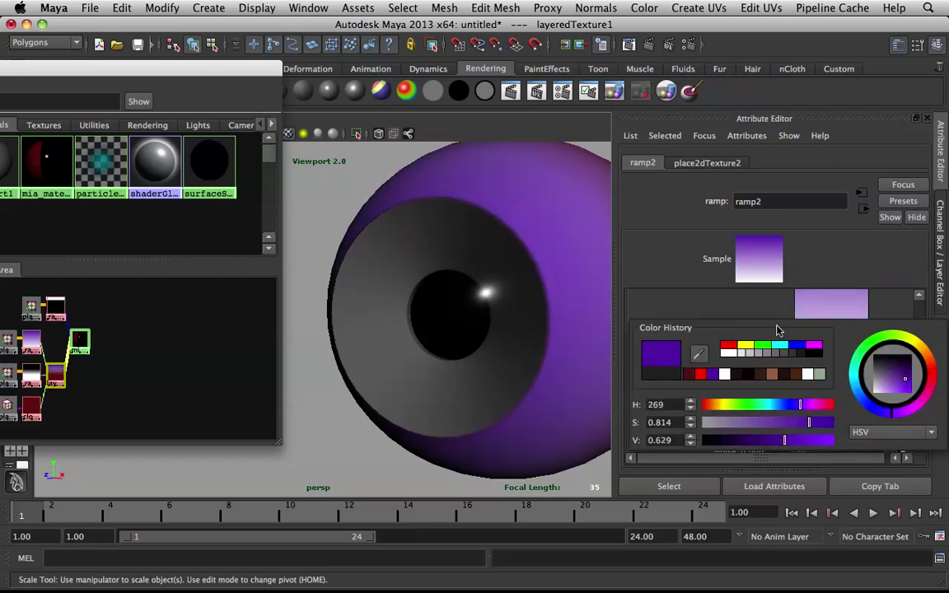
Move the ramp's purple to position 0.805 and the white right beside it, forming a sharp purple ring around the iris.
scroll(782, 311, up, 3)
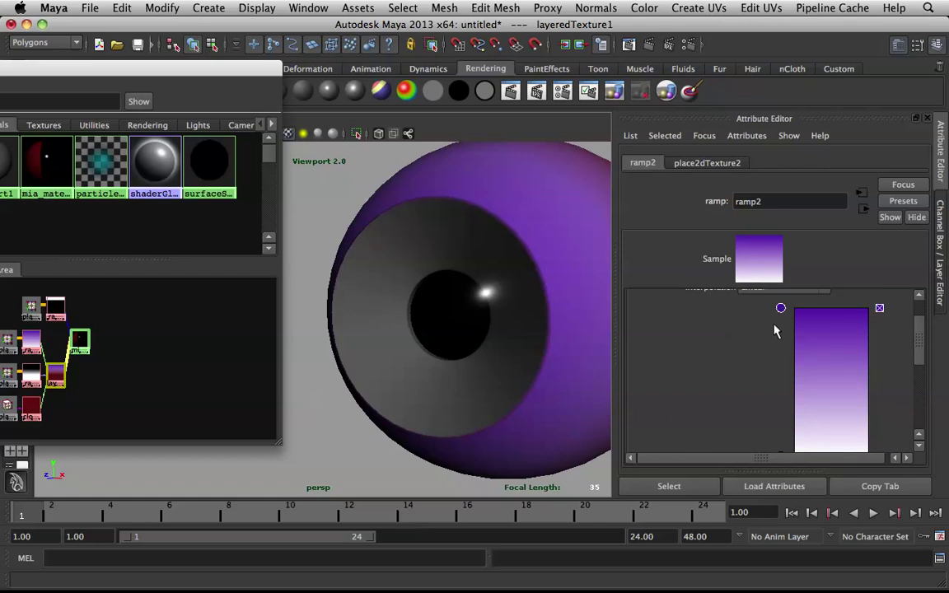
drag(780, 312, 779, 355)
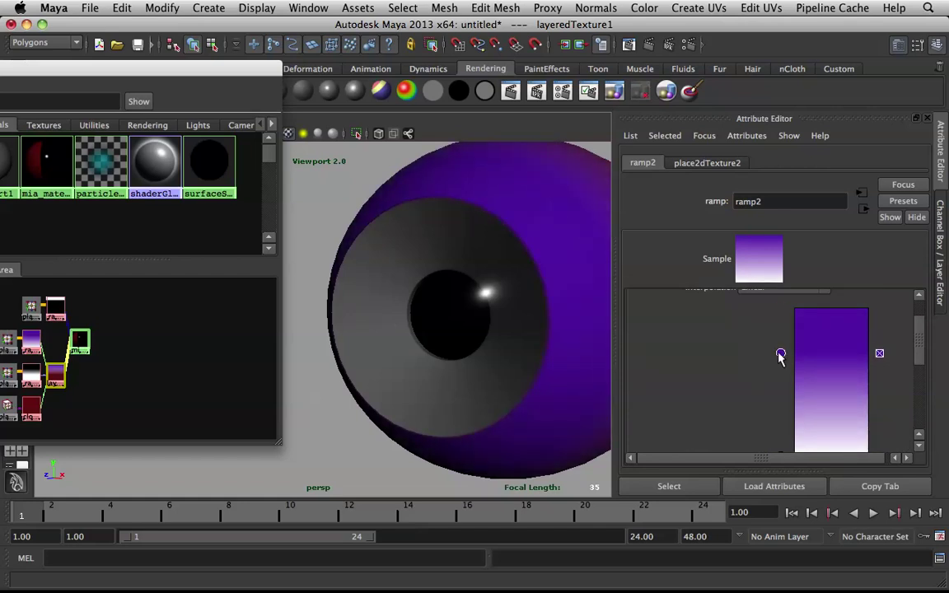
scroll(779, 363, down, 2)
drag(780, 414, 781, 298)
mouse_move(785, 325)
mouse_down()
mouse_move(782, 309)
mouse_move(784, 350)
mouse_move(780, 335)
mouse_up()
alt+drag(591, 328, 459, 313)
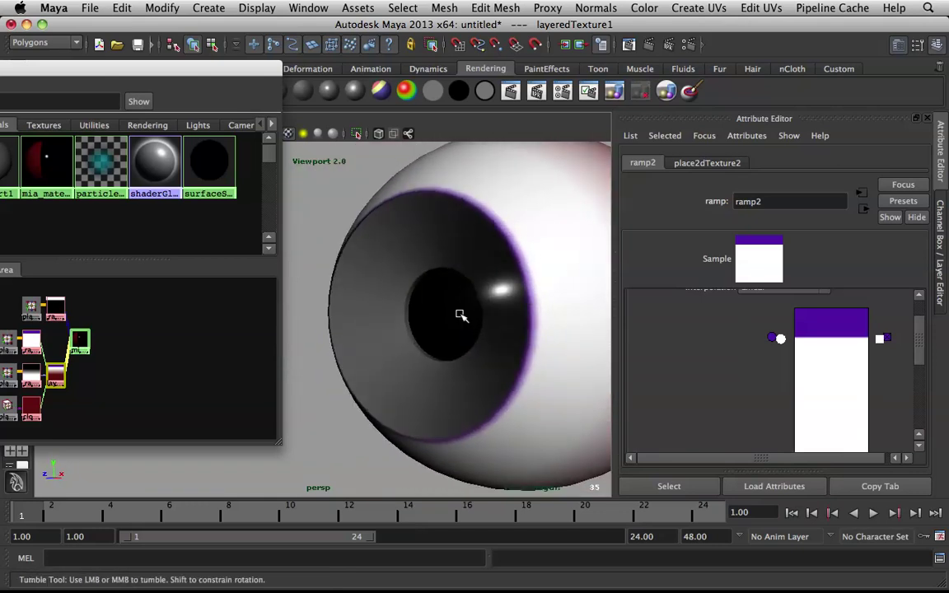
alt+drag(541, 306, 601, 332)
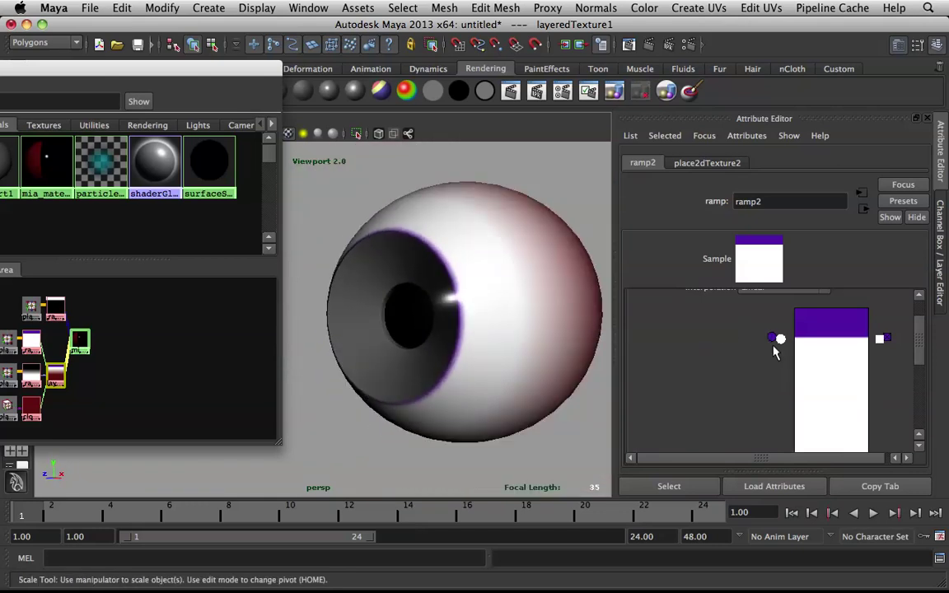
Adjust the ramp's purple to a slightly less saturated shade and check the ring around the iris.
scroll(842, 369, down, 3)
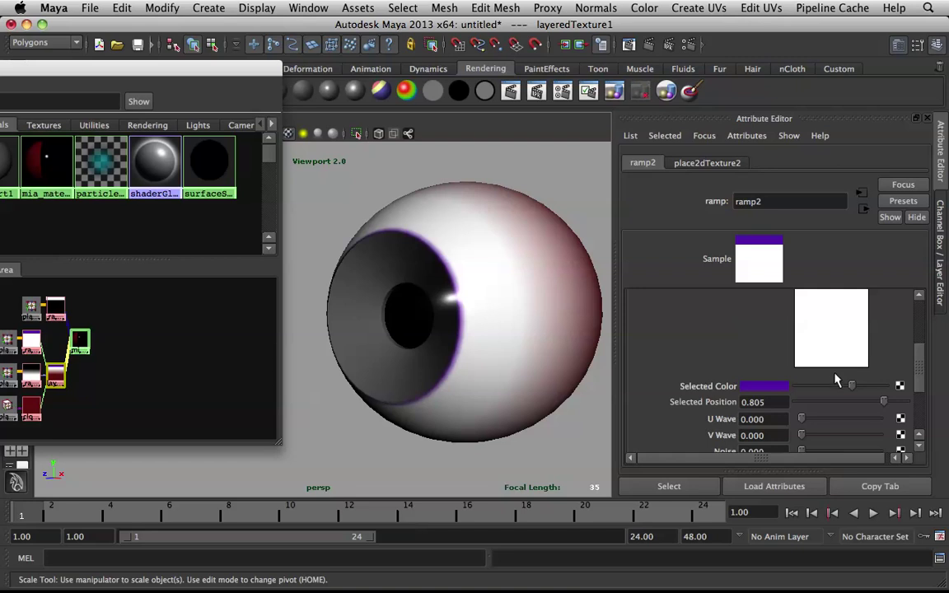
mouse_move(849, 383)
mouse_down()
mouse_move(832, 385)
mouse_move(877, 388)
mouse_move(847, 388)
mouse_up()
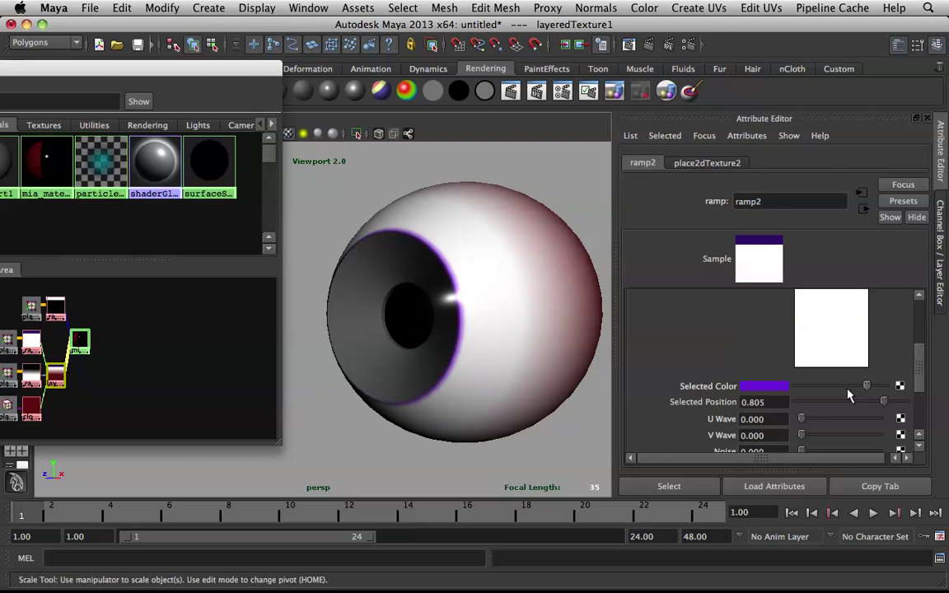
click(767, 387)
drag(783, 420, 777, 423)
alt+drag(395, 206, 503, 268)
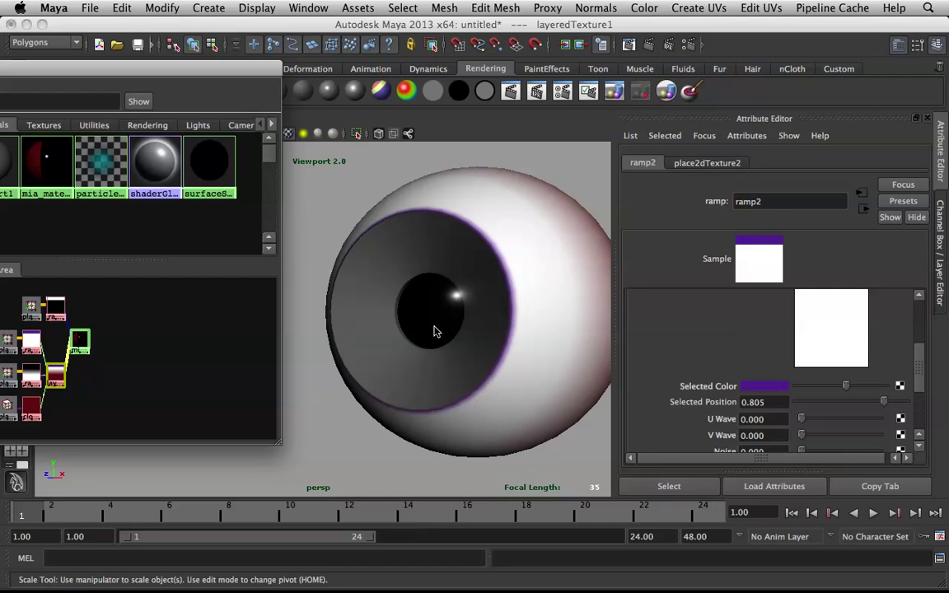
Scale the iris mesh uniformly to 0.986 so its edge meets the purple ring of the eyeball.
click(942, 252)
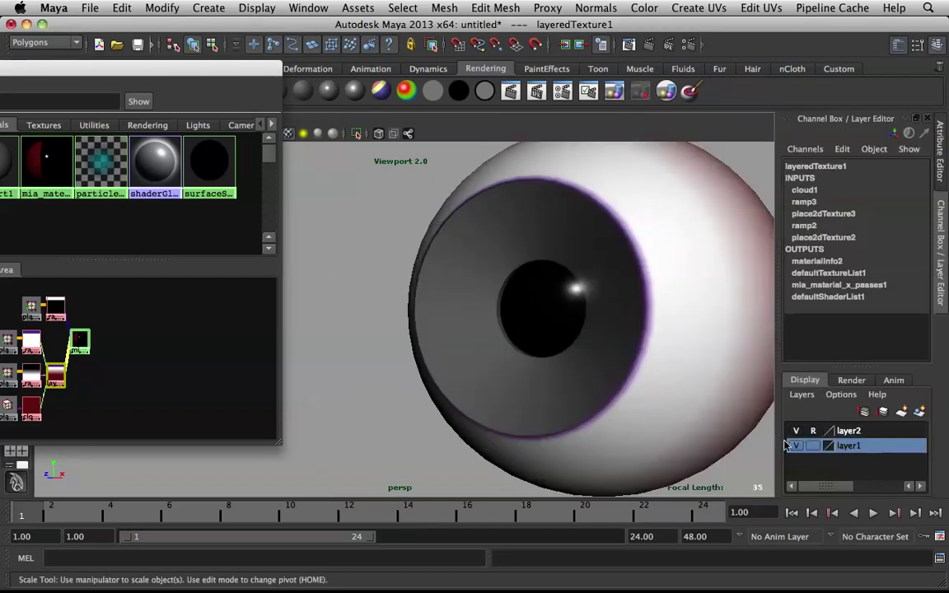
click(478, 284)
alt+drag(430, 234, 411, 248)
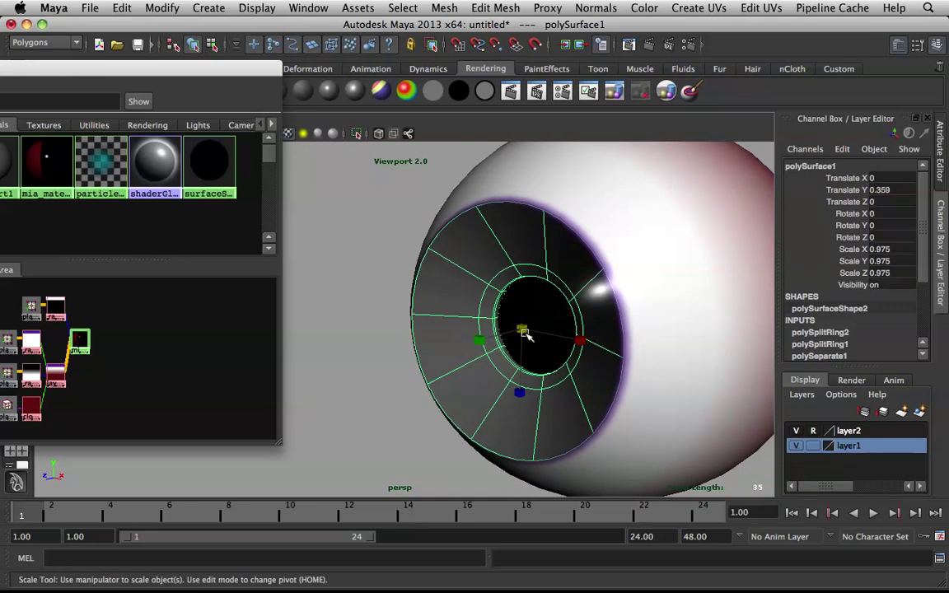
click(522, 329)
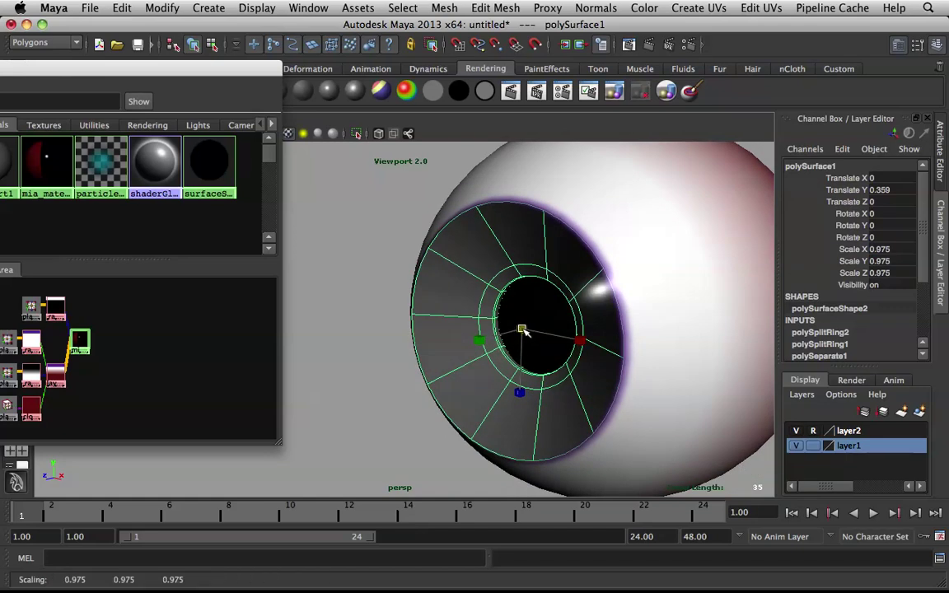
drag(524, 331, 529, 327)
click(407, 240)
alt+drag(406, 240, 475, 201)
alt+drag(553, 227, 442, 280)
click(443, 280)
alt+drag(339, 239, 365, 230)
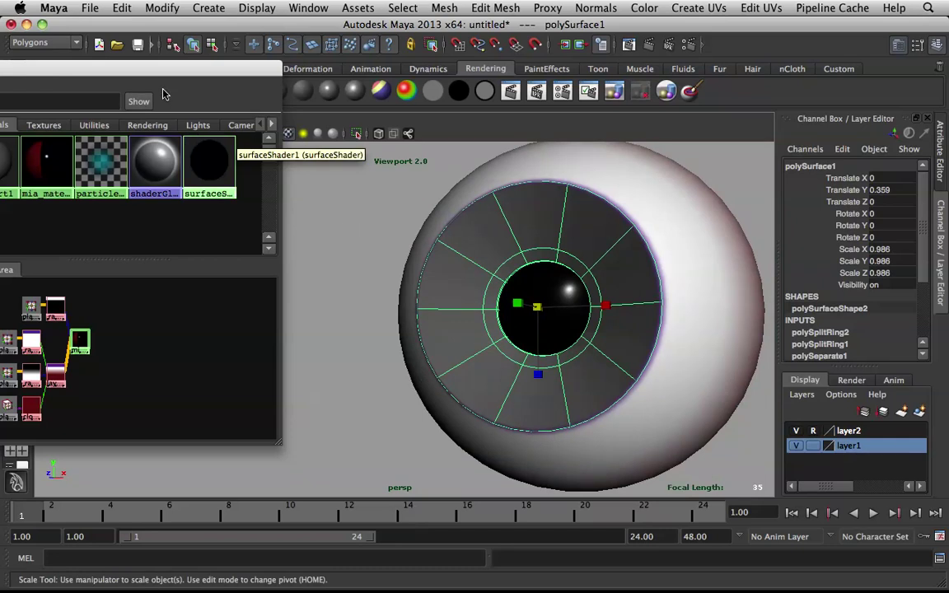
Create a new mia_material_x_passes material and assign it to the iris mesh.
drag(150, 70, 637, 107)
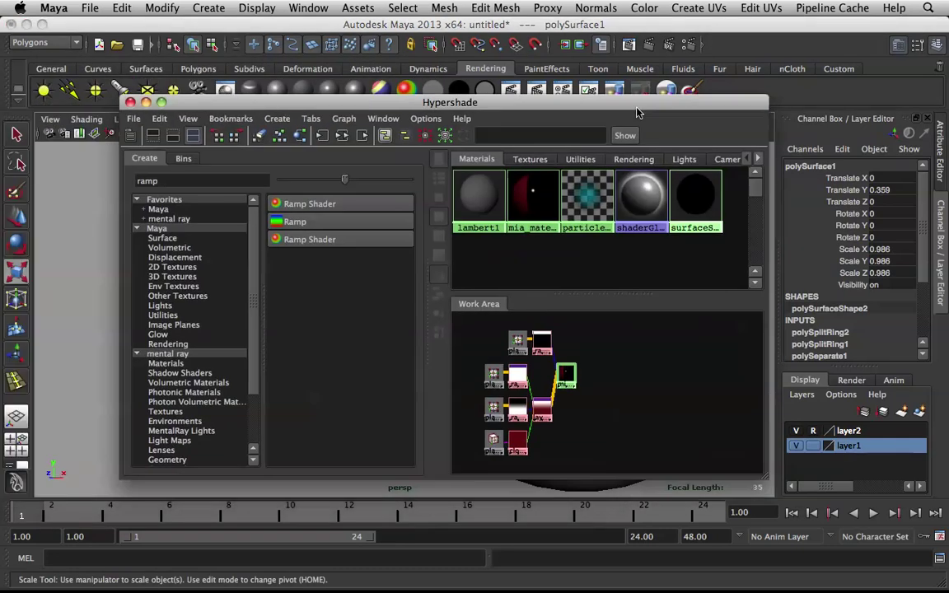
drag(242, 180, 1, 162)
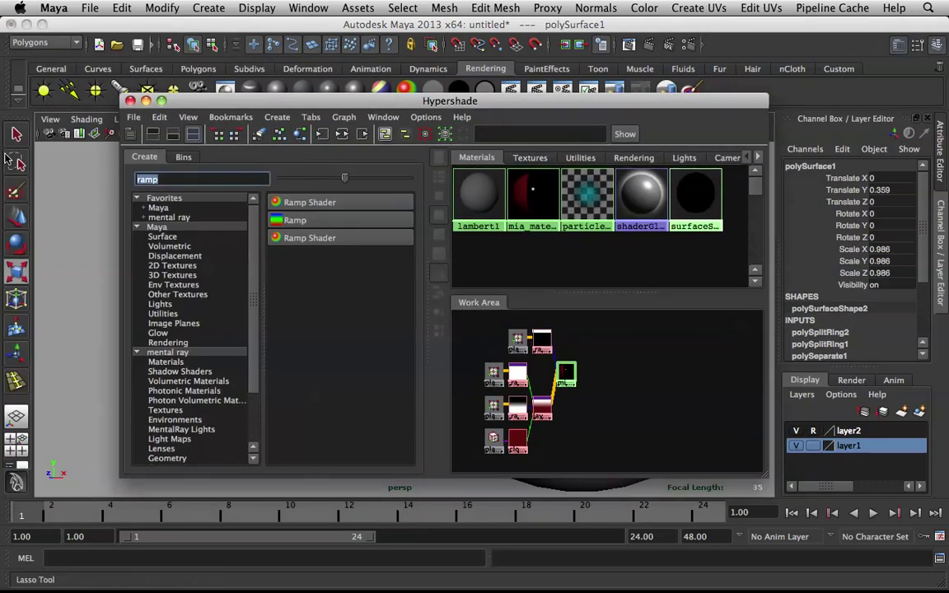
text(mia)
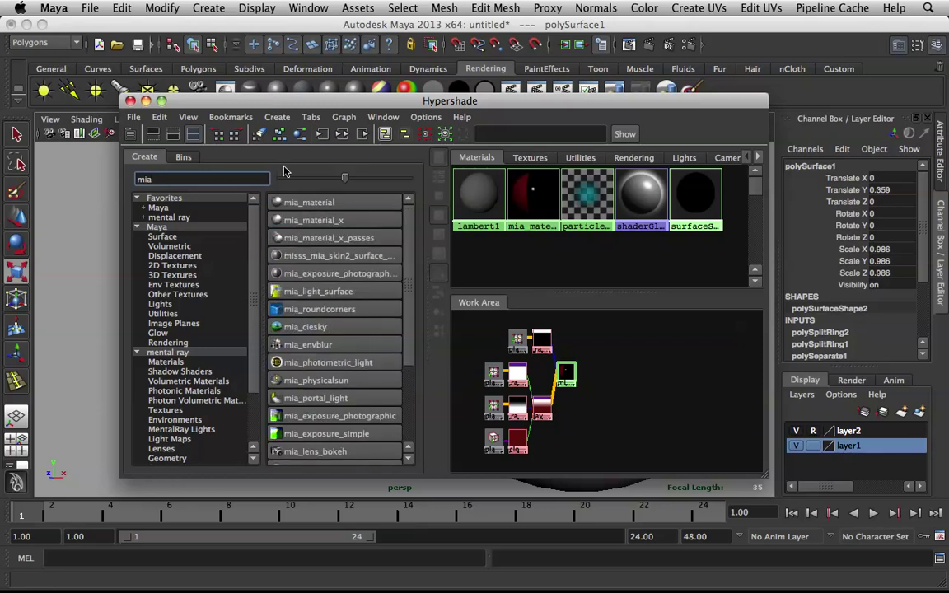
click(326, 237)
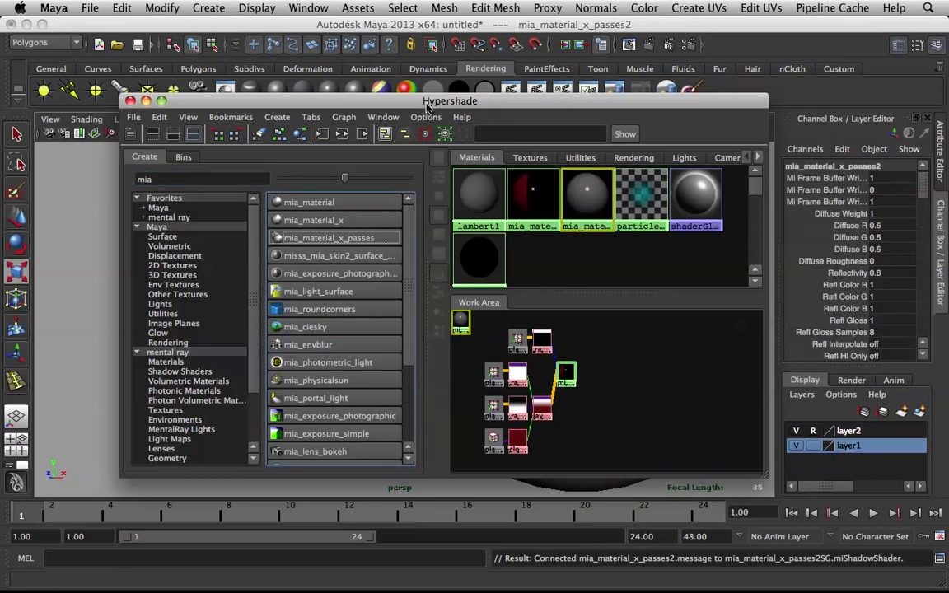
drag(385, 101, 33, 53)
mouse_move(66, 268)
right_down()
mouse_move(117, 188)
mouse_move(121, 270)
mouse_move(75, 279)
mouse_move(91, 239)
right_up()
click(449, 260)
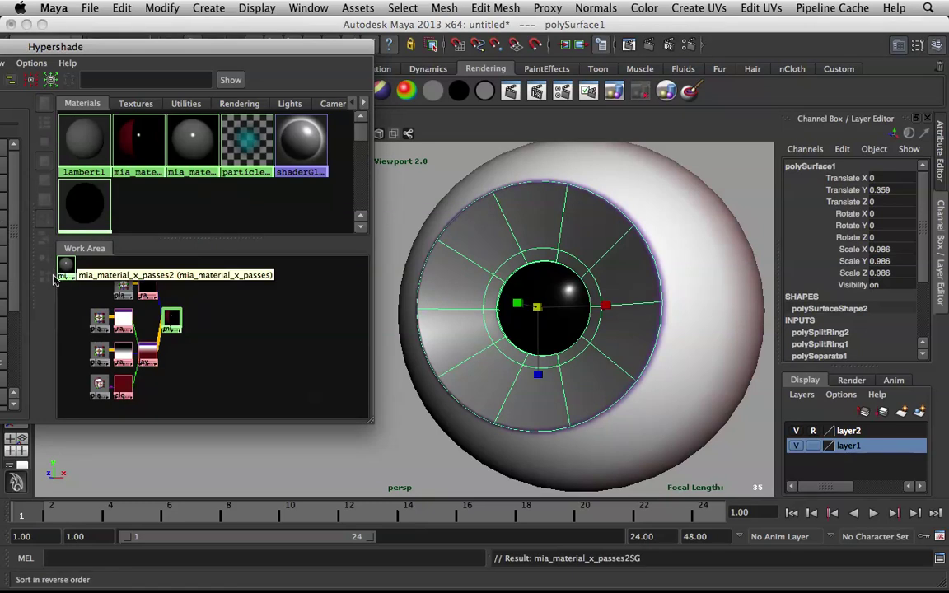
Graph only the new iris material's network in the work area and select the material node.
right_drag(115, 276, 122, 301)
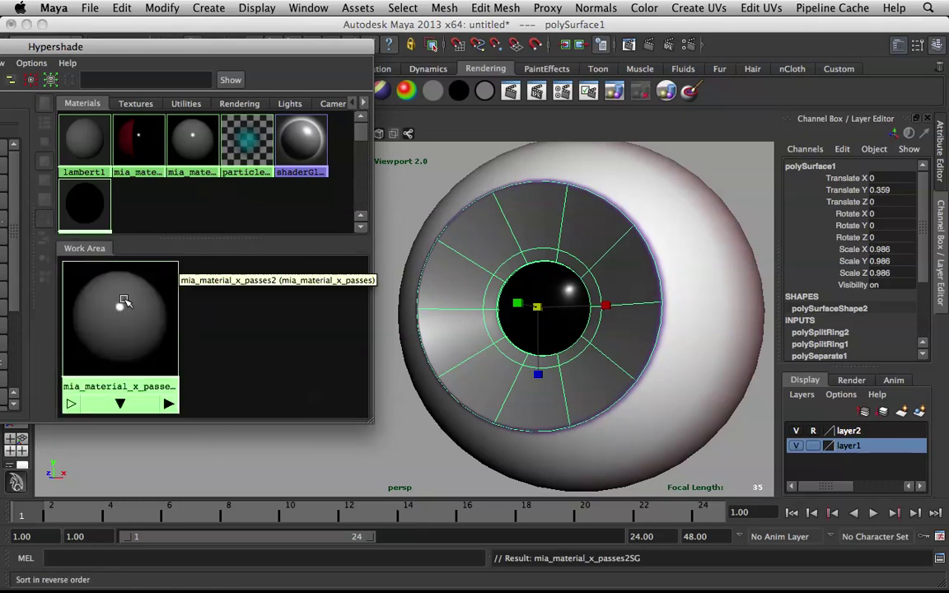
scroll(461, 313, down, 6)
scroll(247, 337, down, 5)
scroll(489, 302, up, 2)
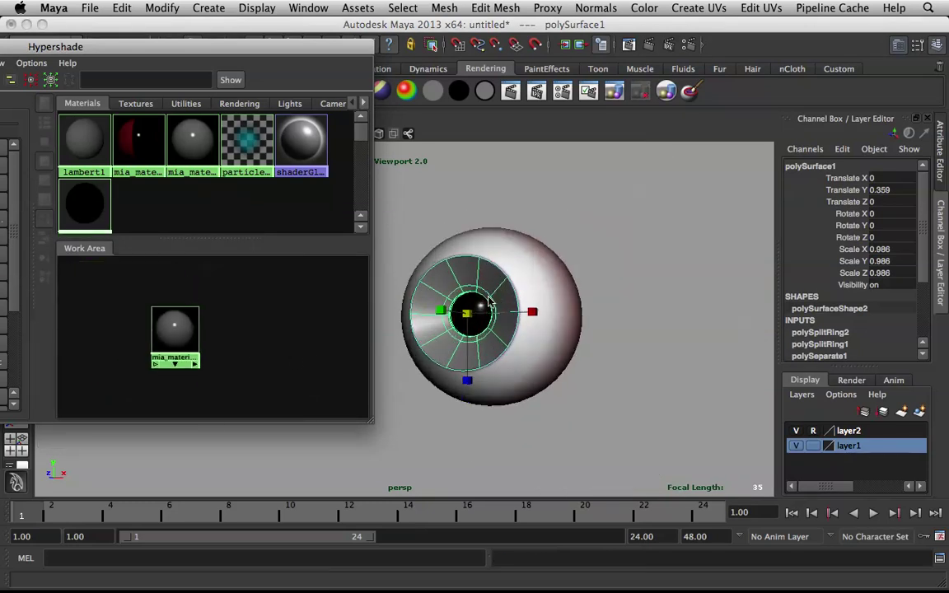
key(f)
alt+drag(425, 311, 451, 316)
click(183, 326)
alt+drag(445, 269, 460, 250)
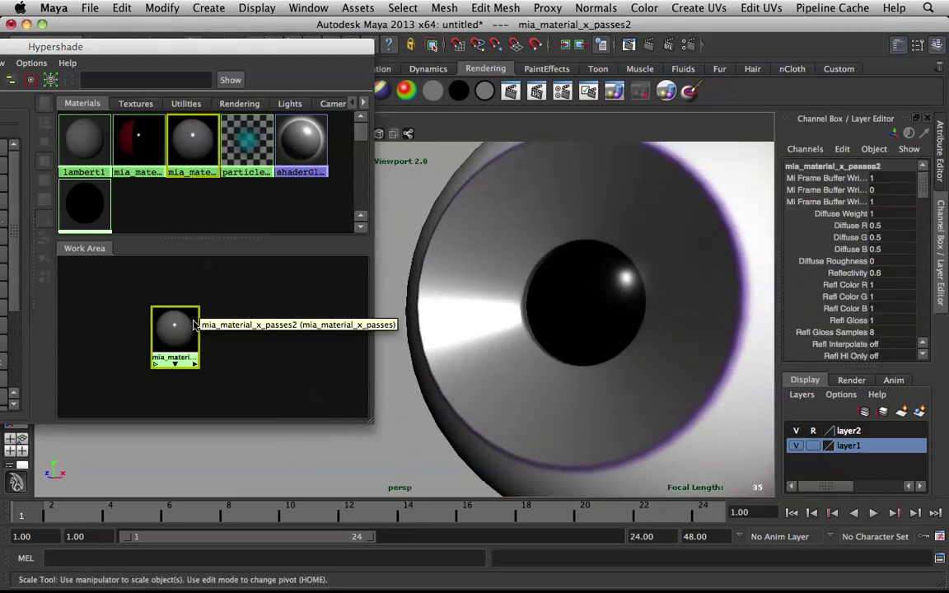
drag(201, 329, 196, 329)
Open the iris material's attributes and set its reflectivity to 0.1.
click(938, 165)
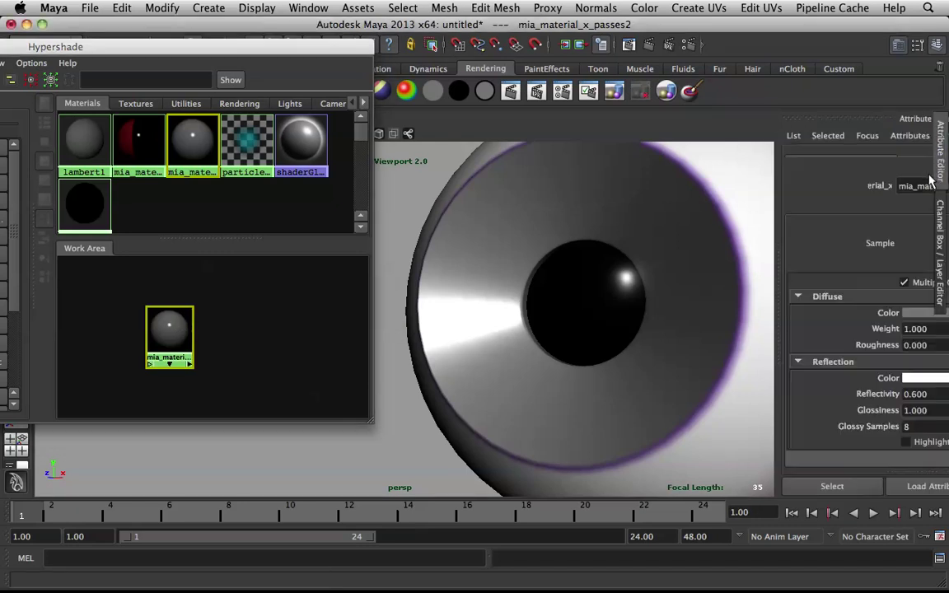
scroll(513, 260, down, 3)
alt+middle_drag(513, 262, 556, 256)
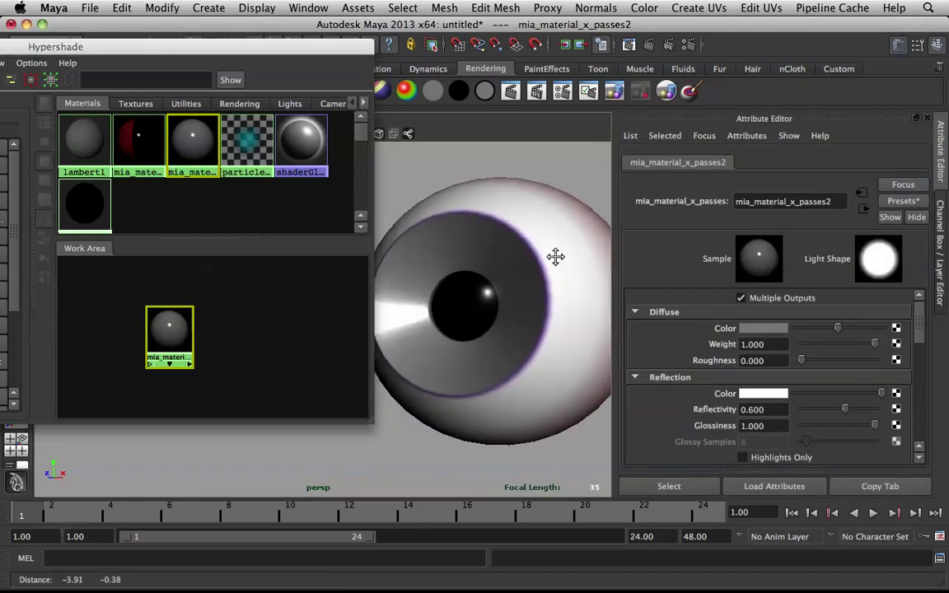
scroll(551, 261, down, 2)
alt+drag(546, 265, 577, 285)
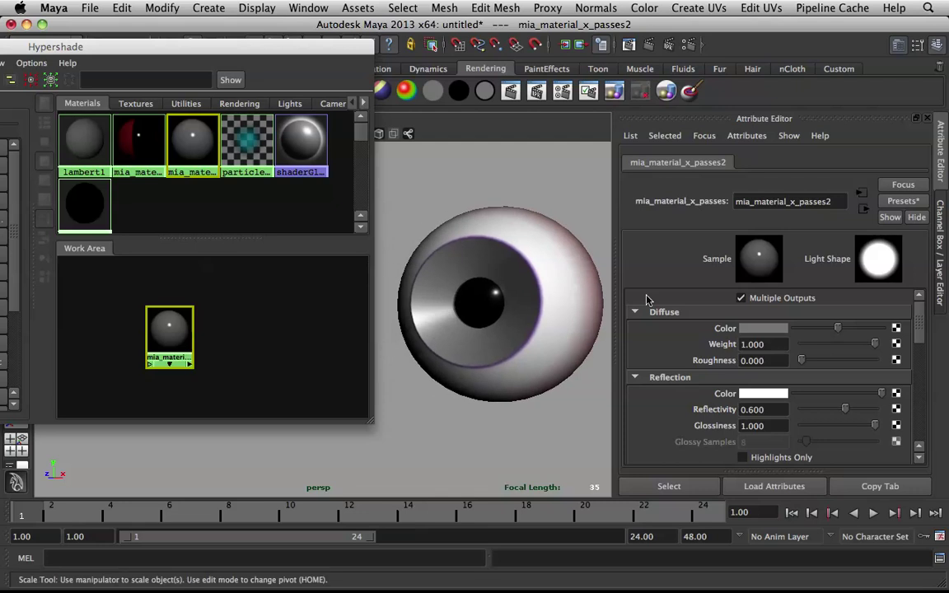
scroll(832, 369, down, 2)
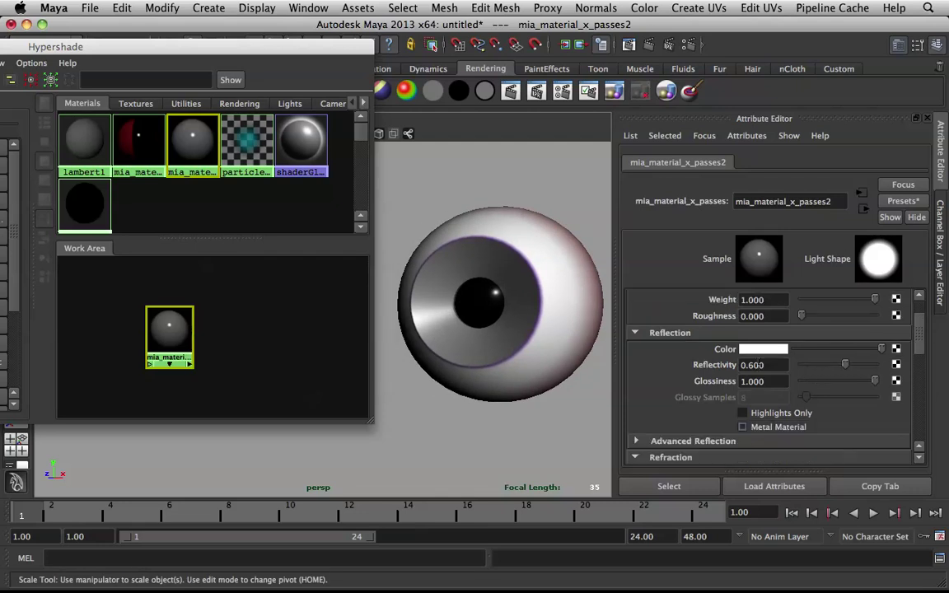
drag(765, 367, 660, 263)
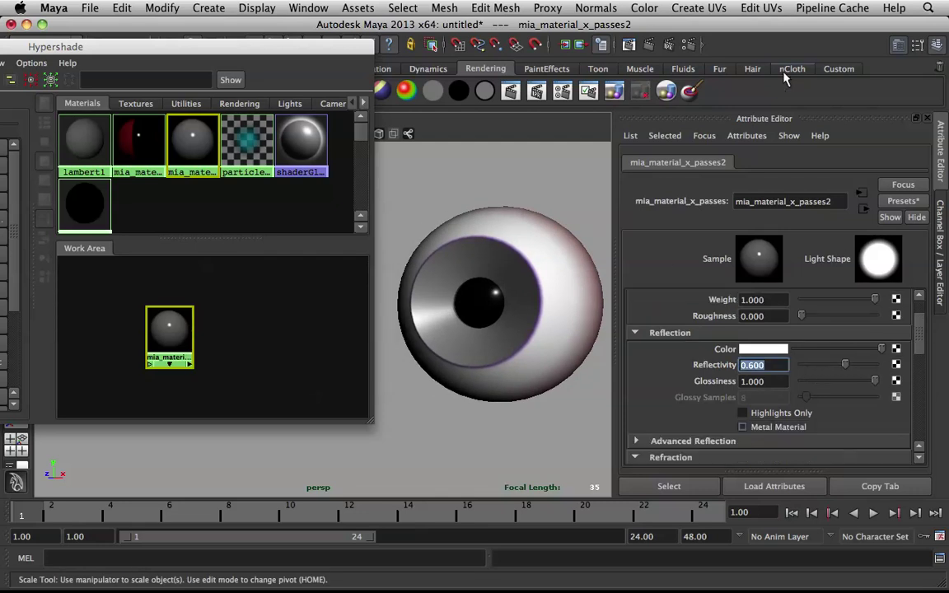
key(BackSpace)
key(Return)
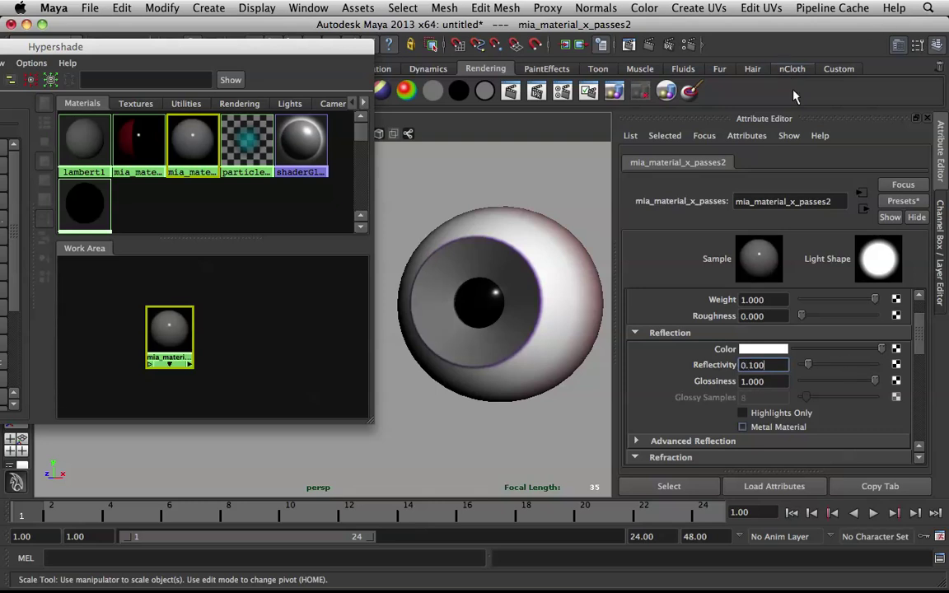
Set the iris material's reflection glossiness to 0.293 and its glossy samples to 32.
double_click(778, 380)
text(.1)
key(Return)
click(763, 401)
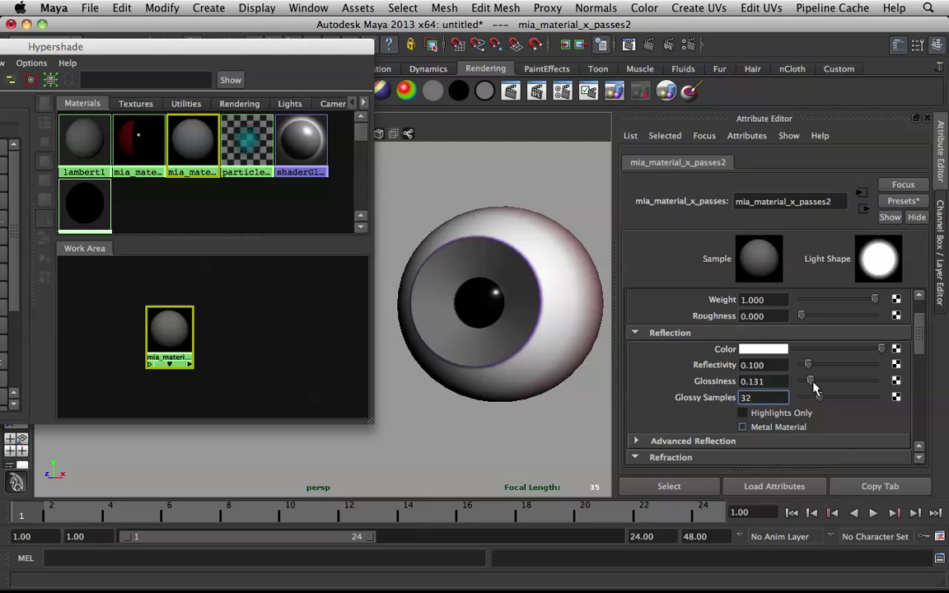
drag(815, 387, 823, 389)
Raise the iris material's BRDF 0 Degree Reflection to 0.788 and check the highlight on the iris.
scroll(752, 335, down, 6)
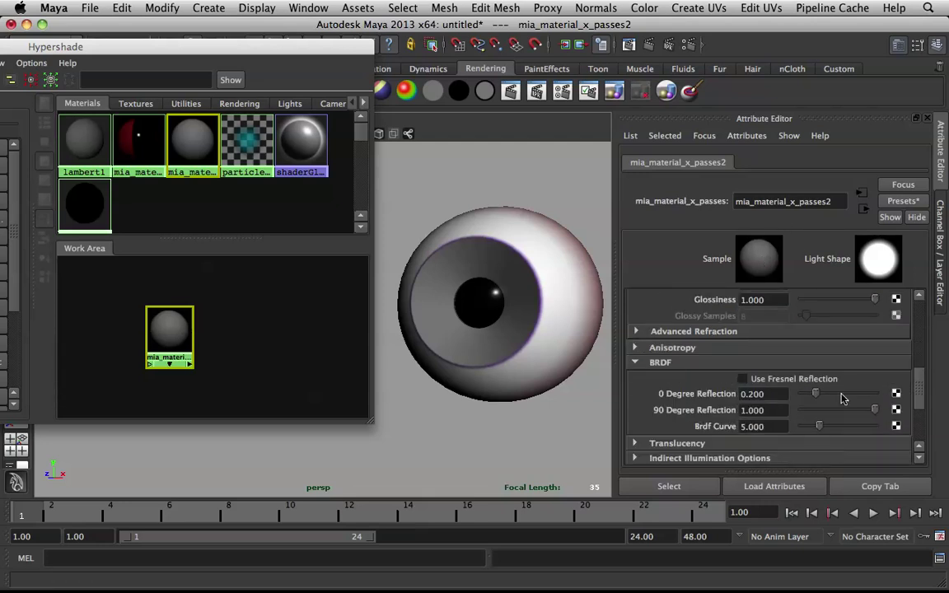
drag(816, 393, 861, 400)
scroll(672, 336, up, 5)
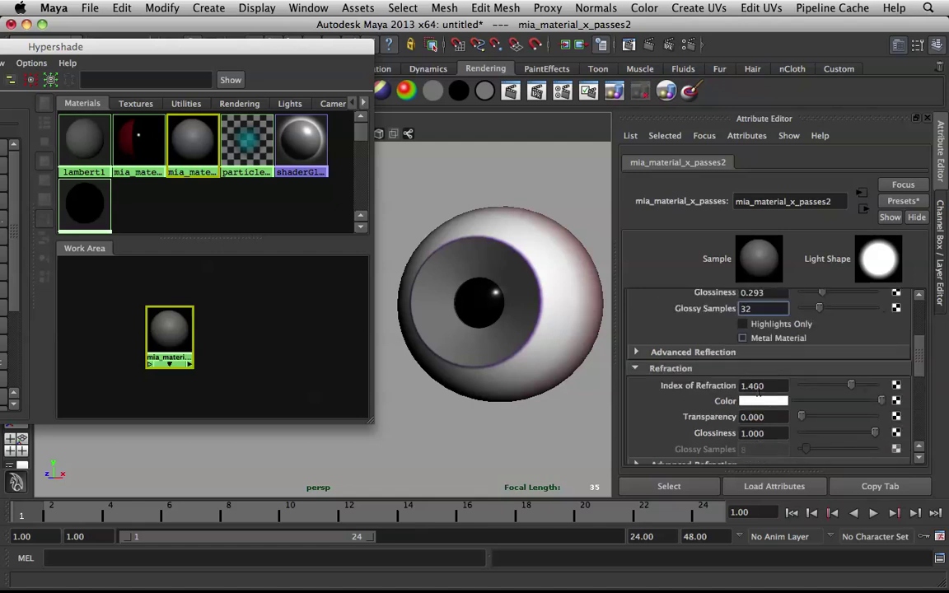
scroll(492, 311, up, 3)
alt+middle_drag(492, 310, 401, 256)
scroll(620, 367, down, 5)
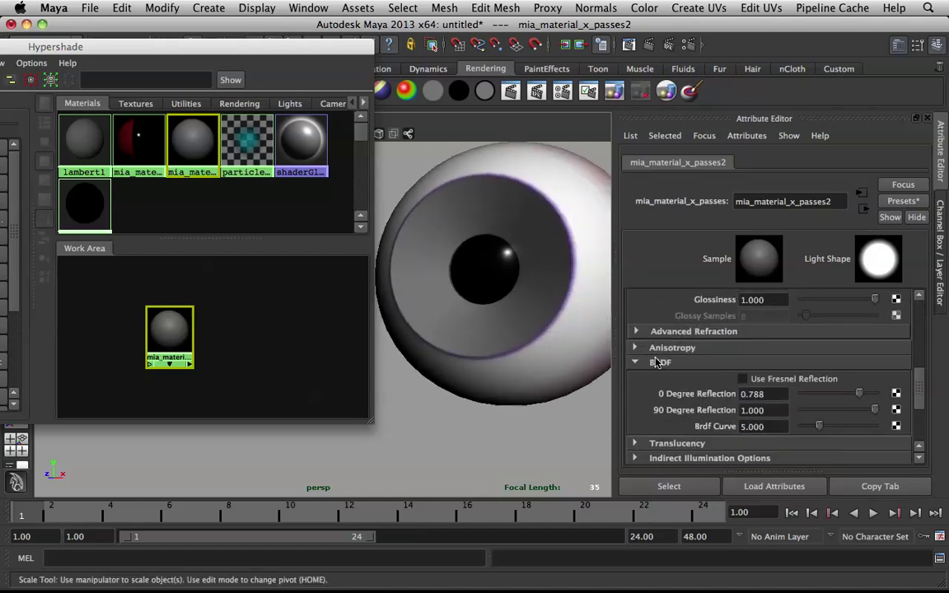
scroll(669, 368, up, 5)
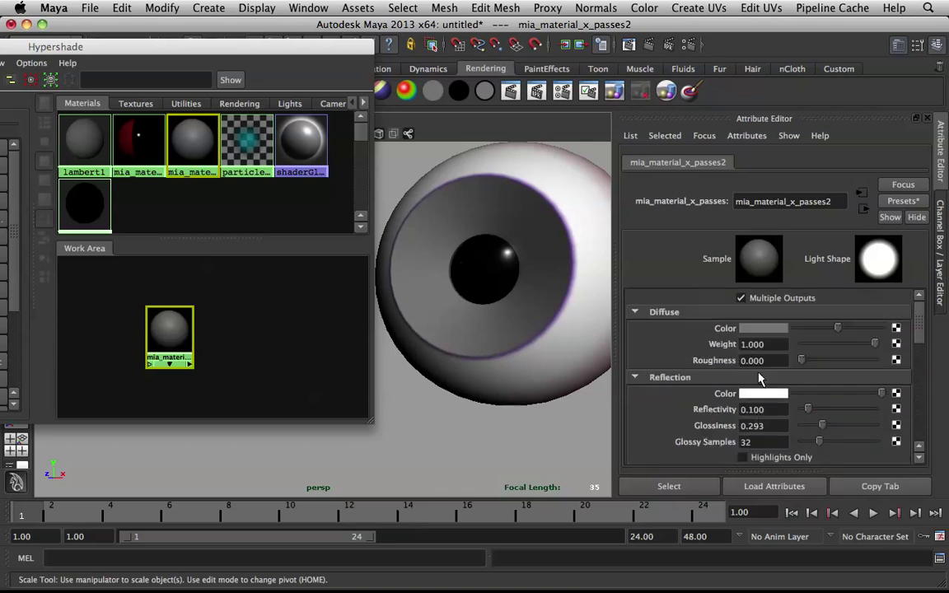
alt+drag(485, 244, 500, 260)
Map a Layered Texture to the iris material's diffuse color.
click(445, 257)
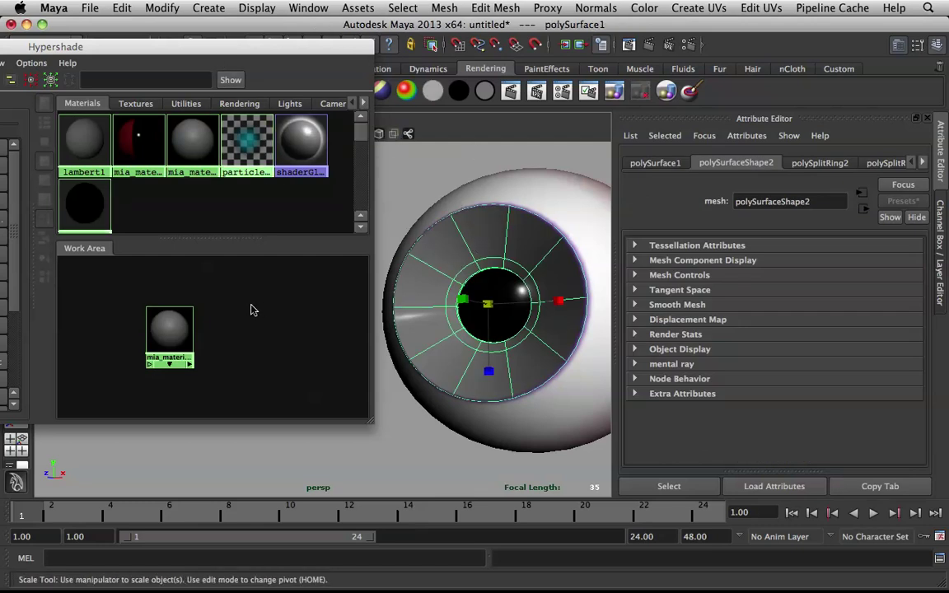
click(192, 330)
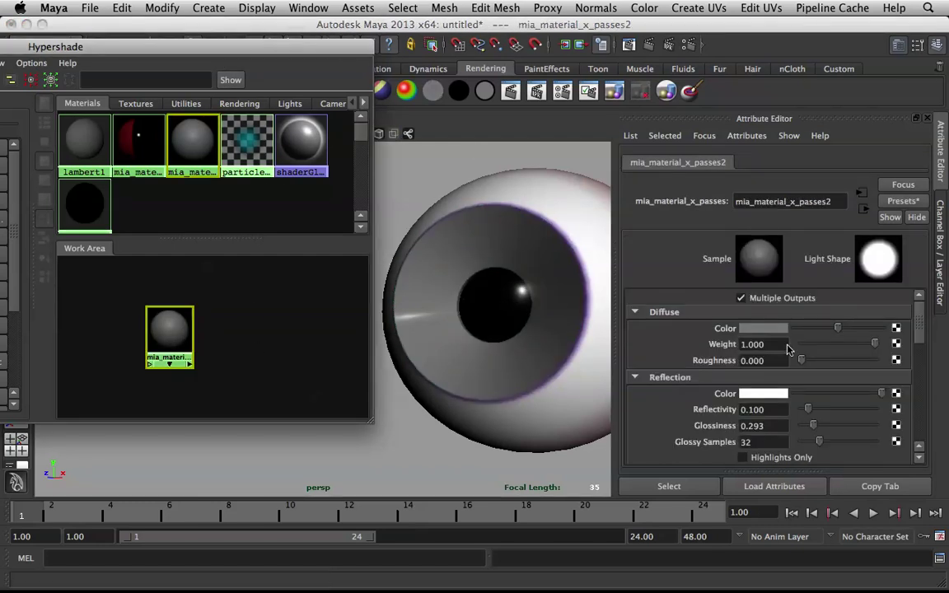
click(897, 328)
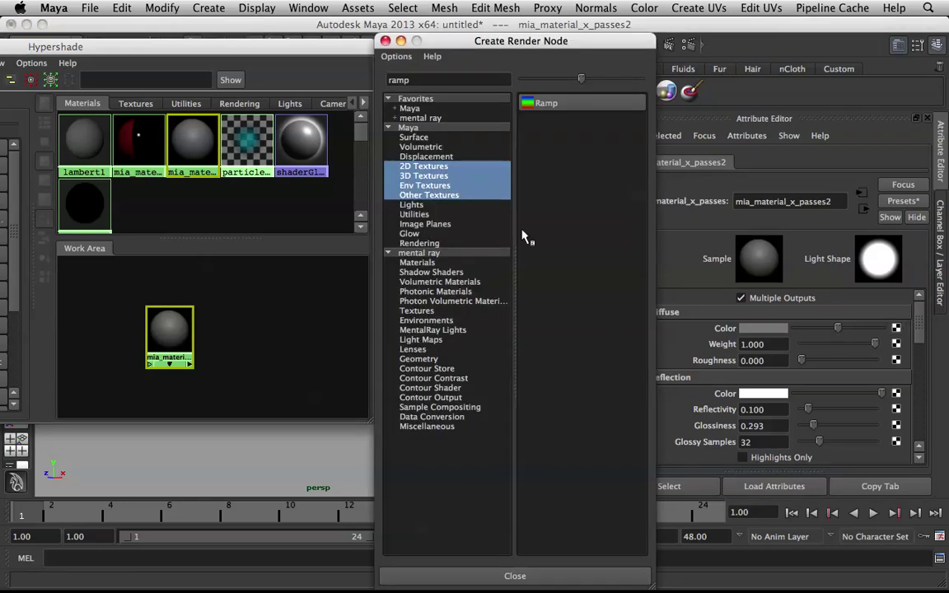
double_click(431, 80)
key(BackSpace)
text(lay)
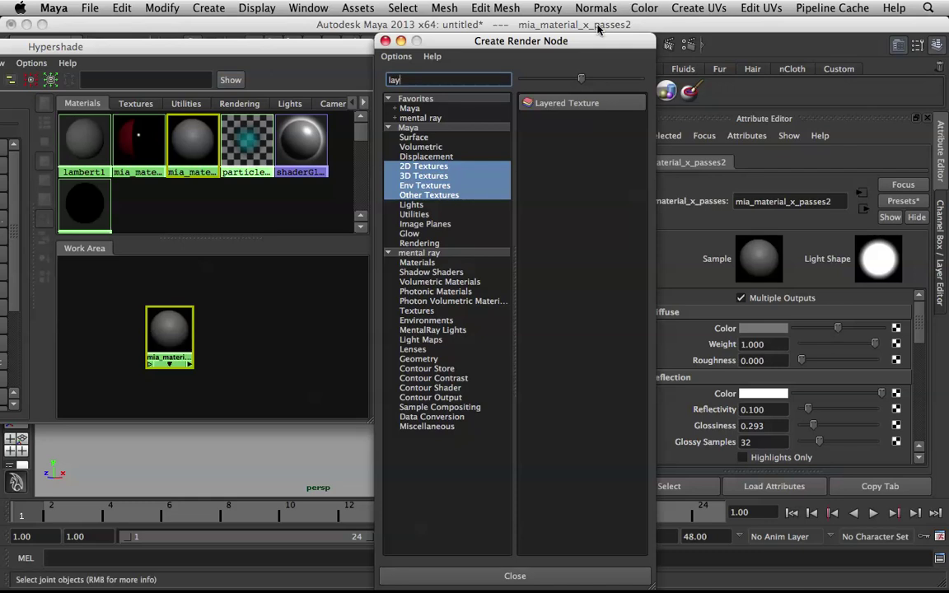
click(563, 104)
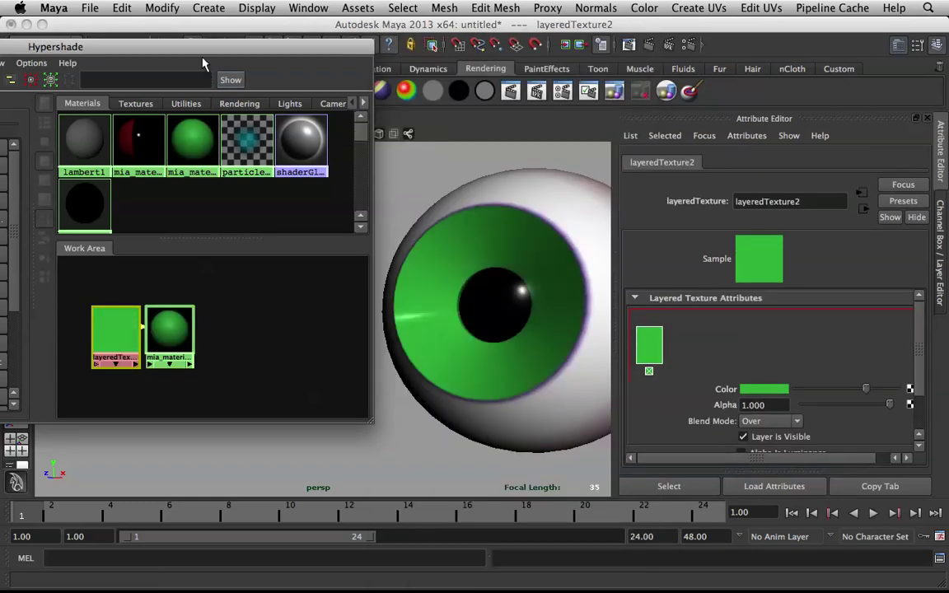
Create a Noise texture and place its node above the layered texture in the work area.
drag(204, 53, 582, 58)
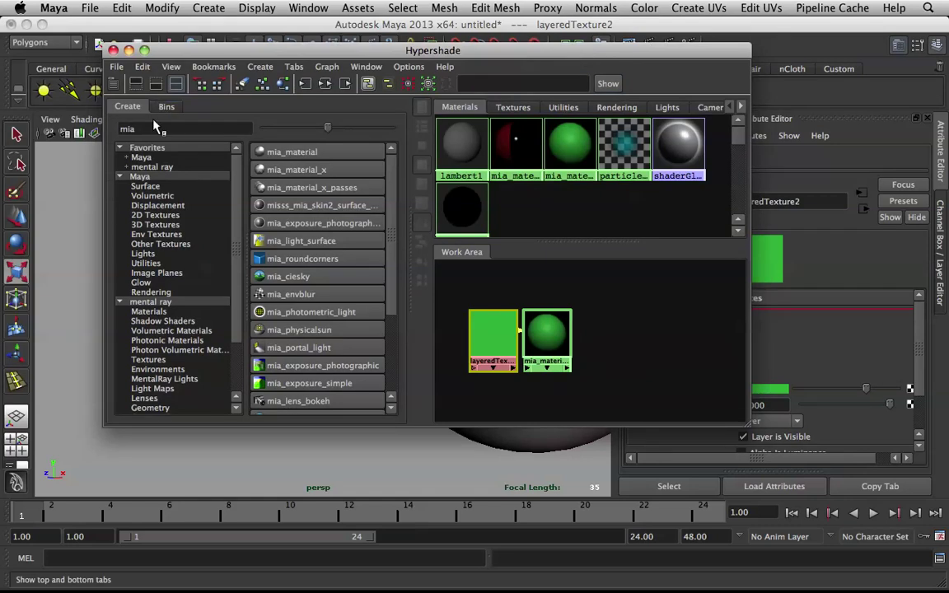
drag(152, 126, 76, 121)
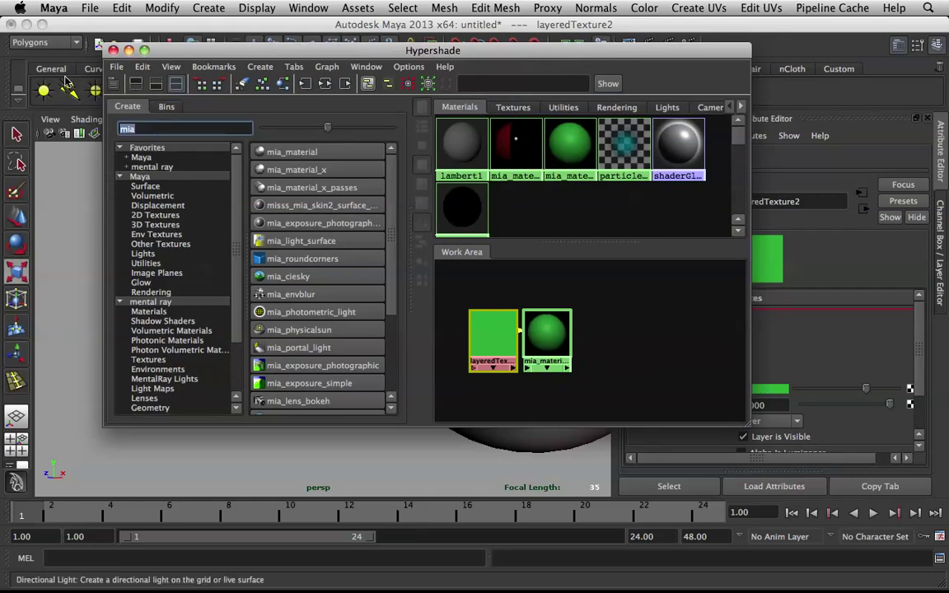
text(nai)
key(BackSpace)
key(BackSpace)
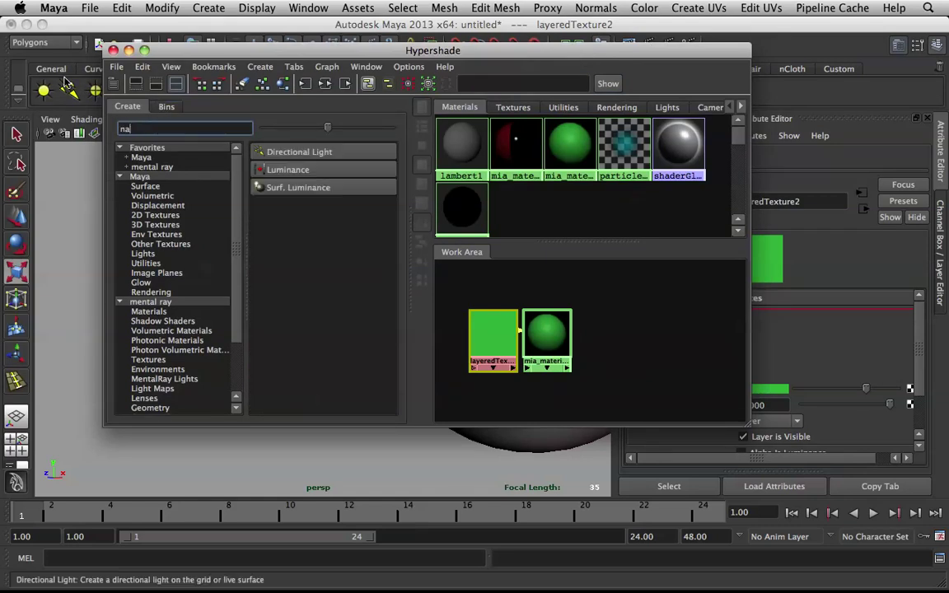
text(oi)
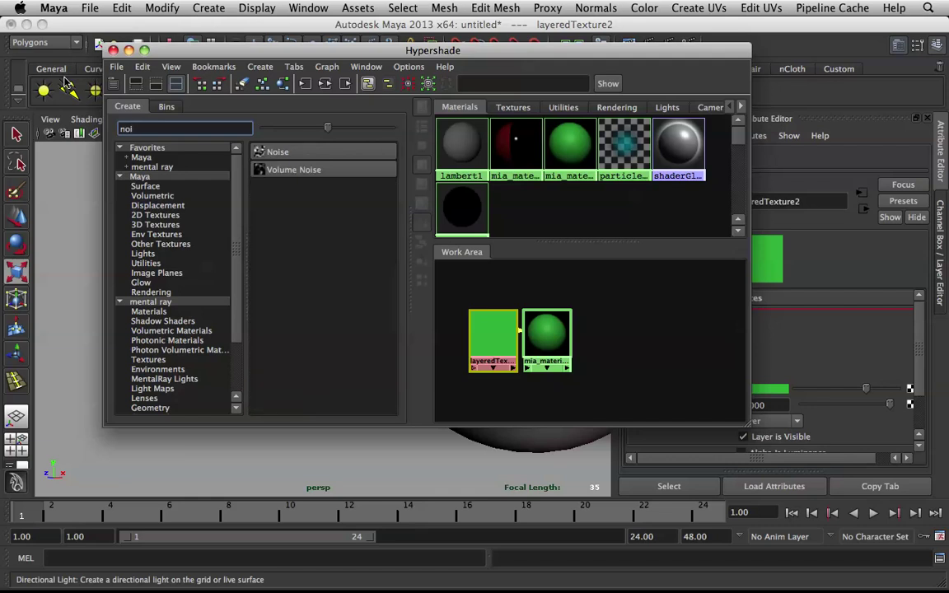
click(285, 153)
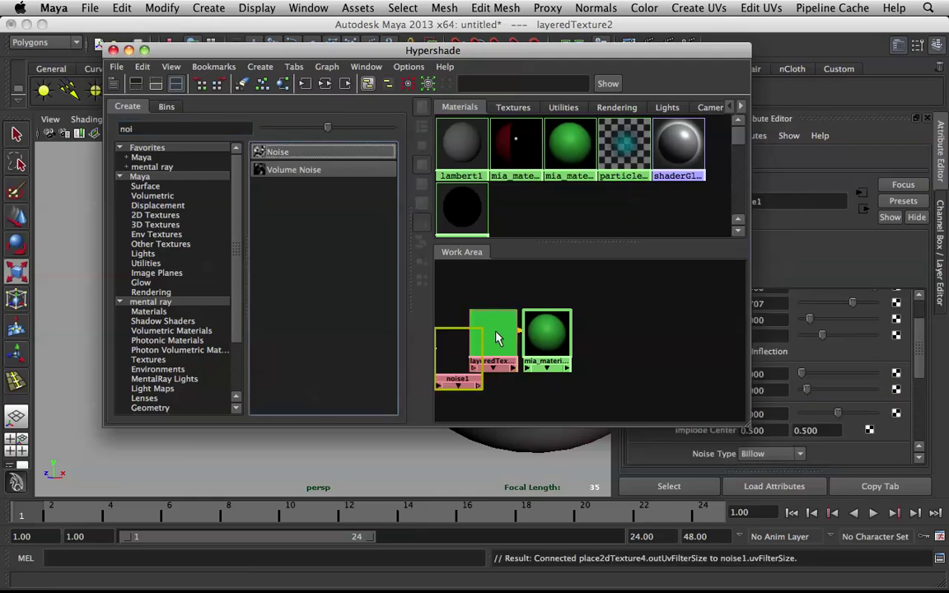
drag(457, 347, 465, 280)
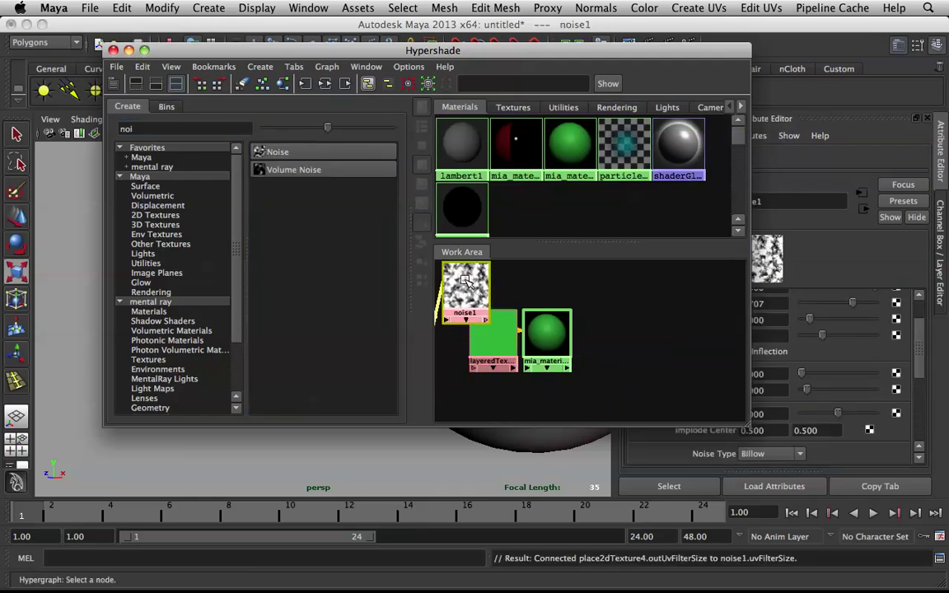
Create a Ramp texture alongside the noise and layered texture nodes of the iris material.
drag(511, 49, 202, 46)
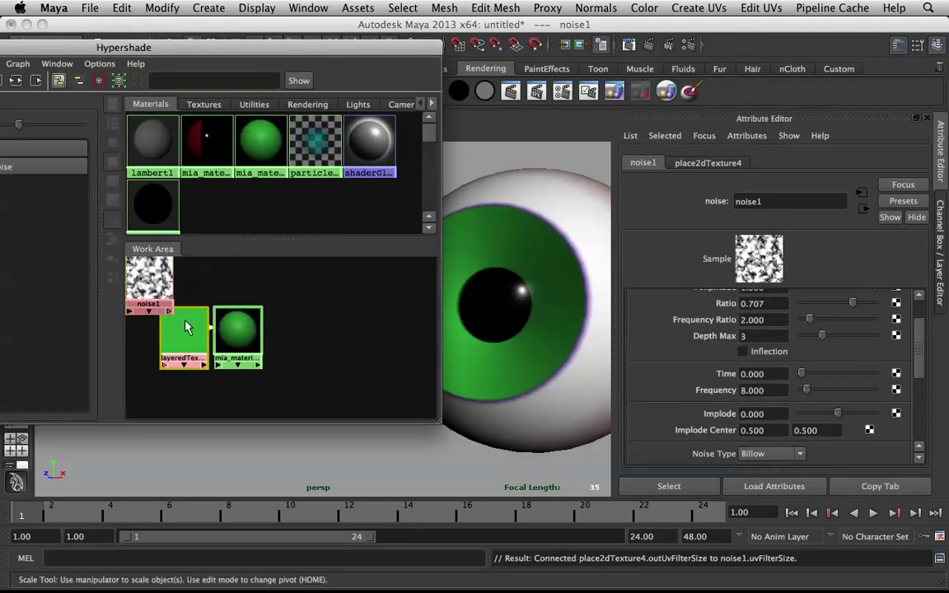
click(186, 327)
drag(317, 50, 690, 46)
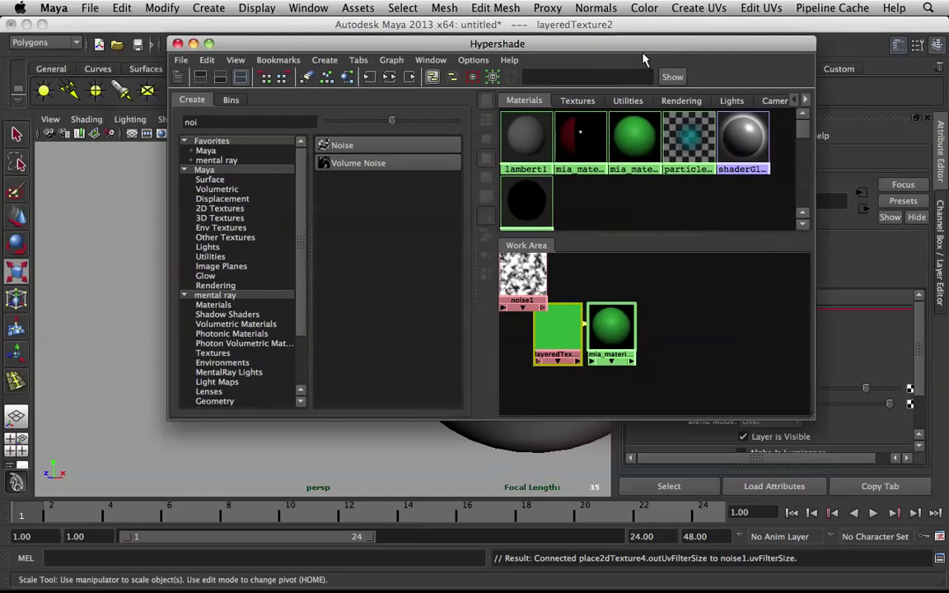
double_click(191, 122)
text(ram)
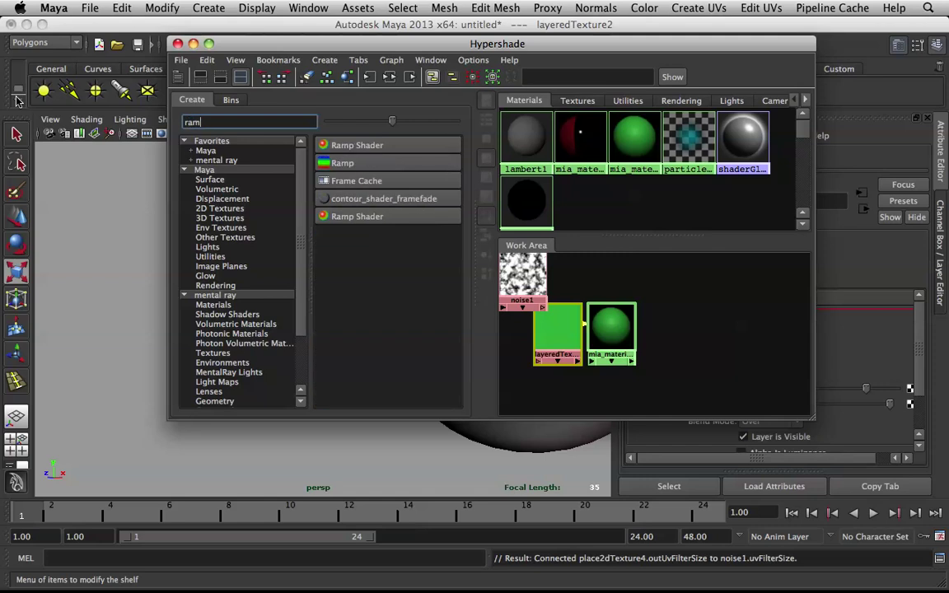
text(p)
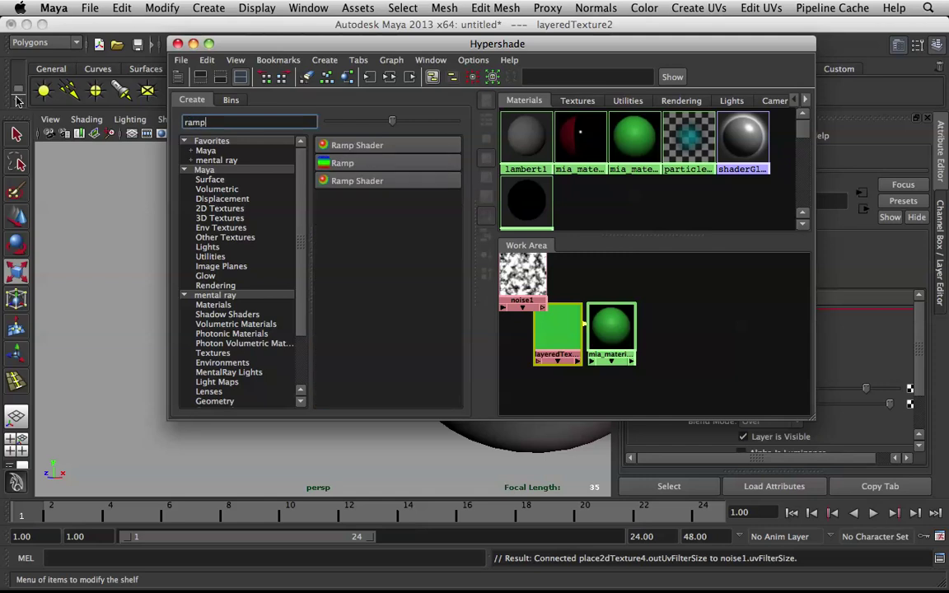
click(391, 162)
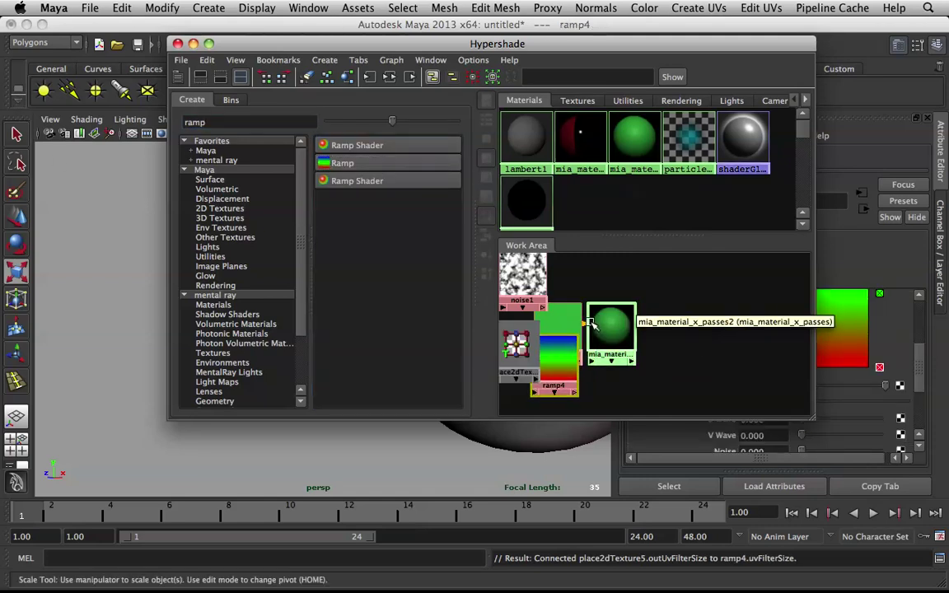
Spread the noise and ramp nodes apart from the layered texture and move the Hypershade window clear of the eye.
drag(559, 280, 677, 317)
drag(549, 46, 132, 58)
drag(120, 298, 156, 294)
drag(147, 363, 157, 360)
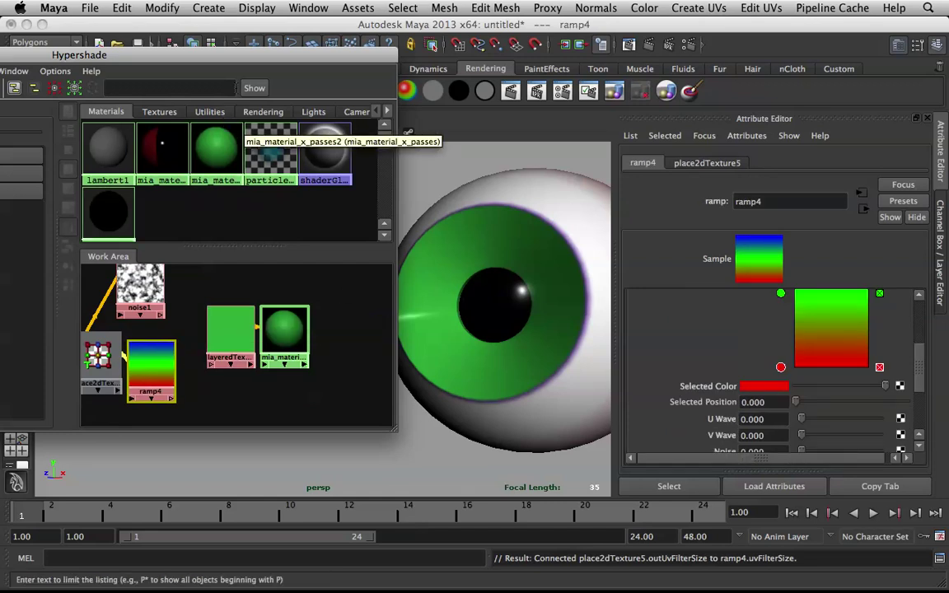
drag(226, 54, 178, 60)
Connect the ramp and noise textures to the layered texture as layers and delete its default green layer.
middle_drag(91, 366, 196, 362)
click(231, 405)
click(201, 348)
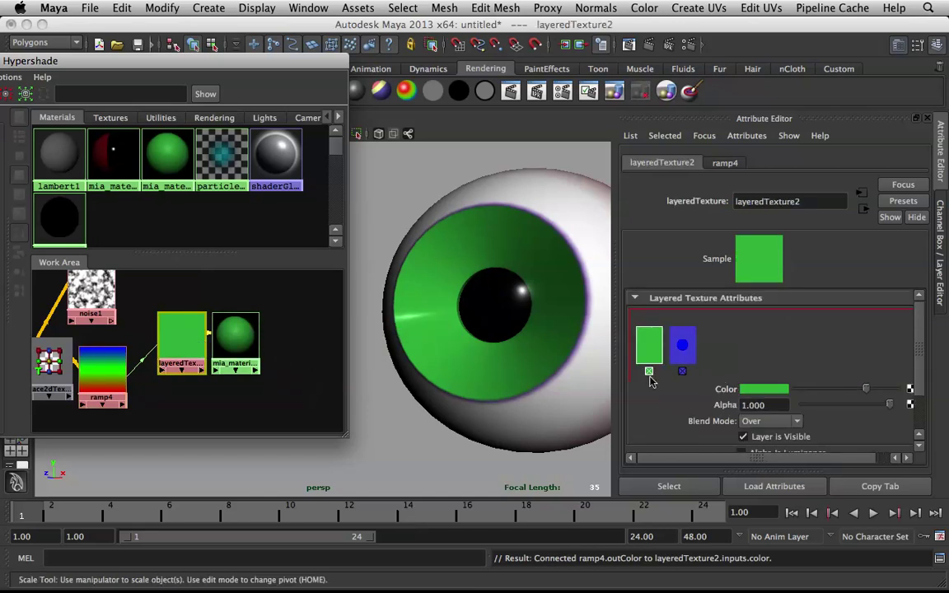
click(649, 372)
middle_drag(90, 295, 188, 331)
click(220, 349)
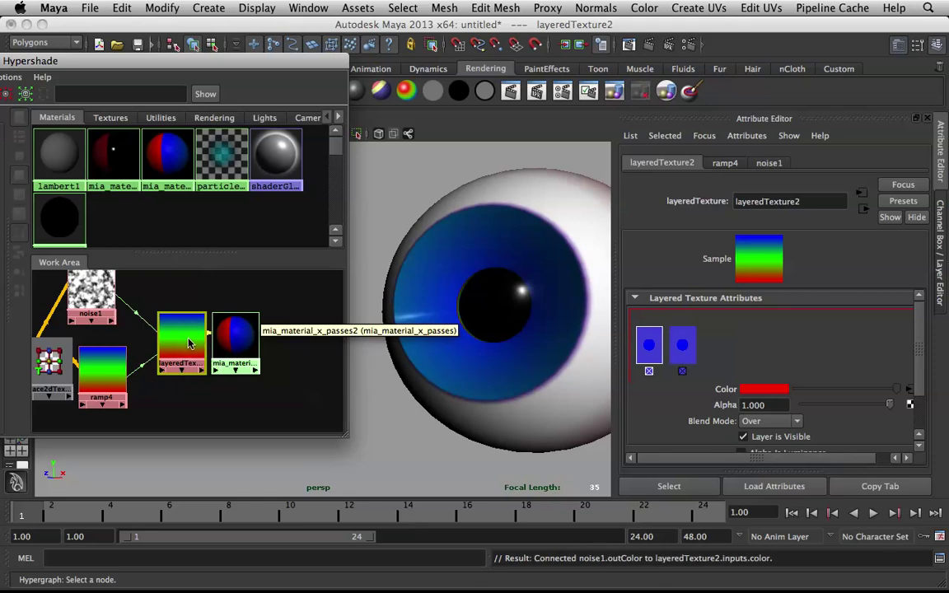
Place the noise layer ahead of the ramp layer in the layered texture and set the noise layer's alpha to 0.
click(681, 350)
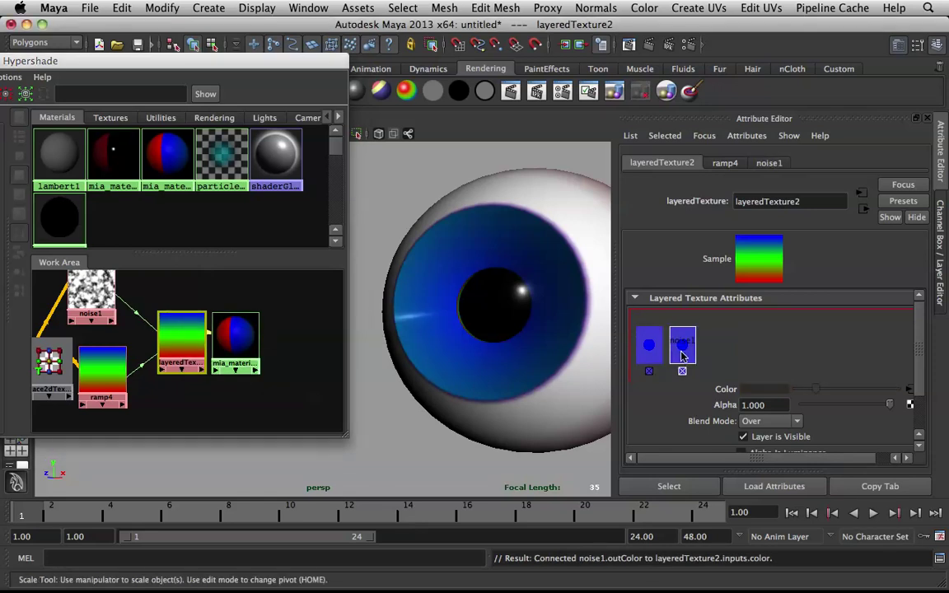
middle_drag(680, 353, 646, 363)
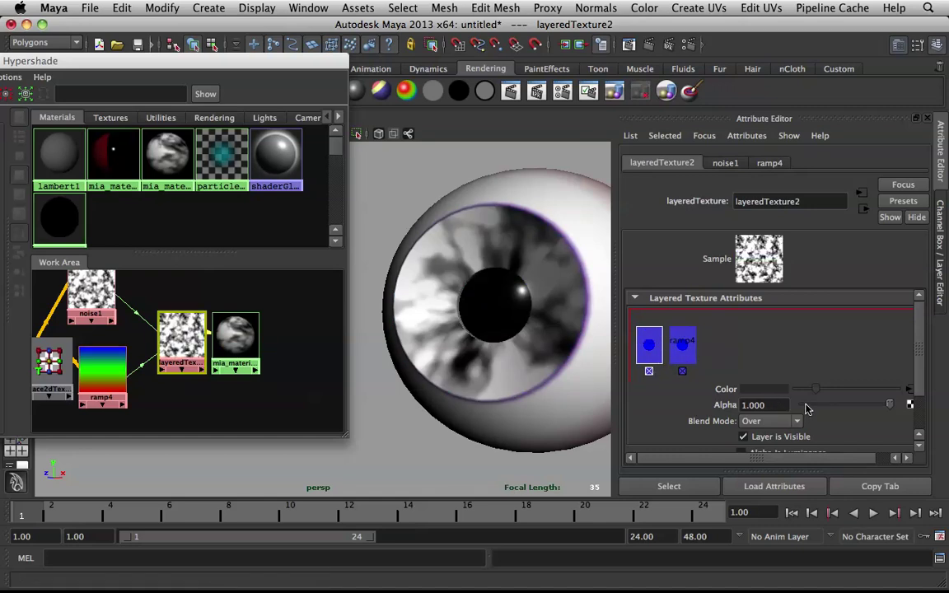
drag(807, 407, 793, 405)
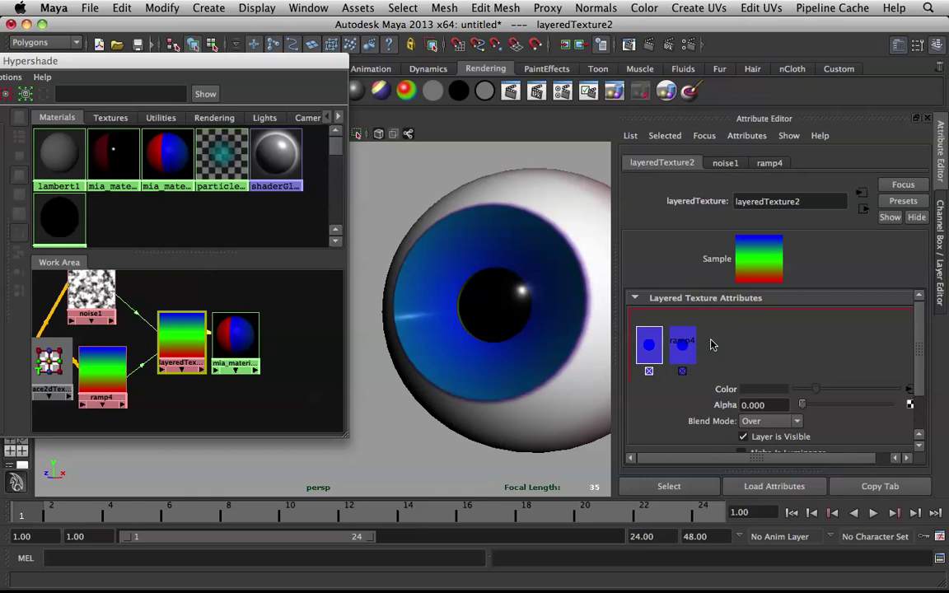
Examine how the ramp layer's colors map around the pupil edge of the iris.
click(681, 354)
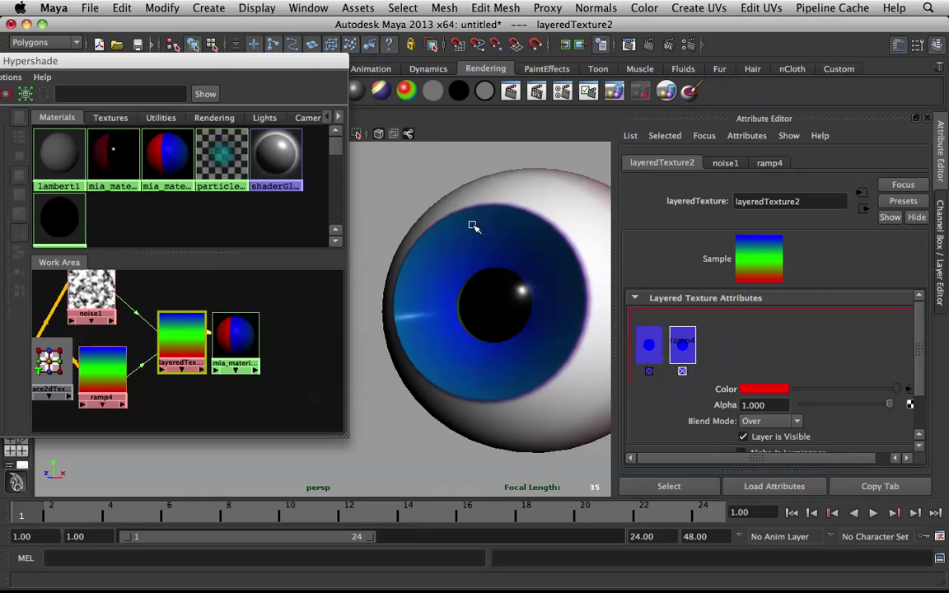
alt+drag(519, 239, 478, 260)
scroll(474, 262, up, 5)
alt+middle_drag(506, 280, 424, 260)
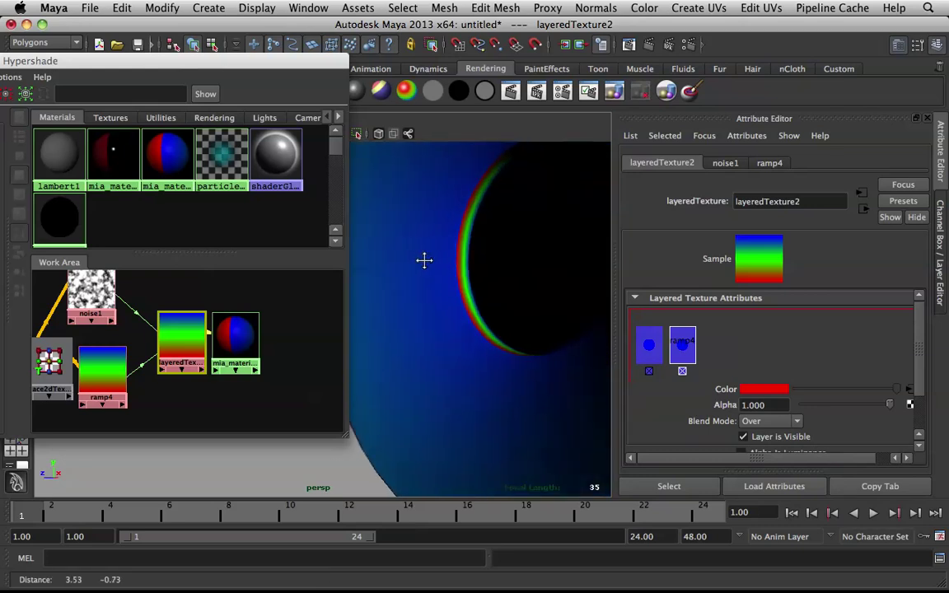
scroll(439, 277, up, 4)
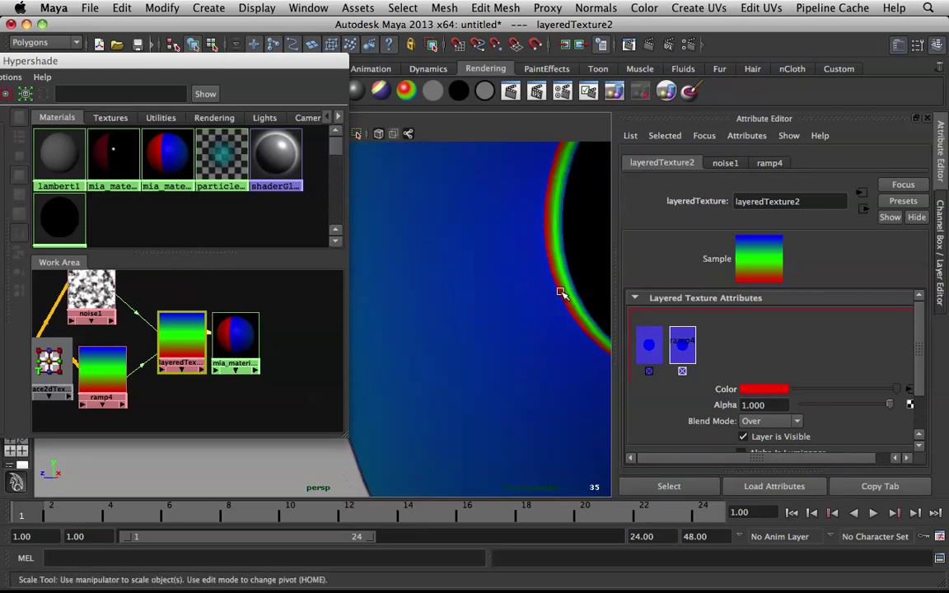
alt+right_drag(561, 292, 487, 314)
alt+drag(478, 317, 518, 324)
alt+right_drag(518, 324, 467, 298)
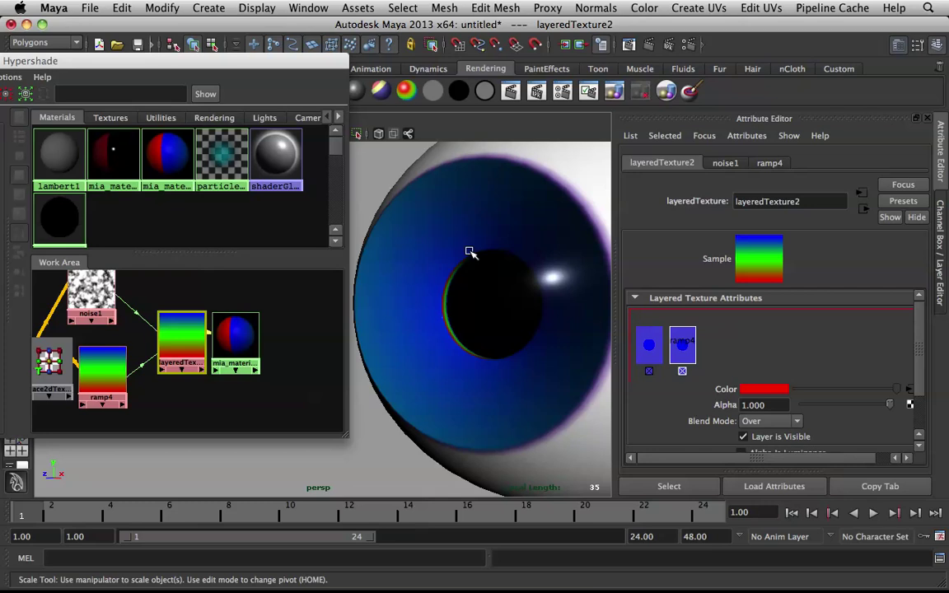
Apply a planar UV mapping to the iris mesh, projected from the Z axis and fitted to the bounding box.
click(423, 240)
click(699, 9)
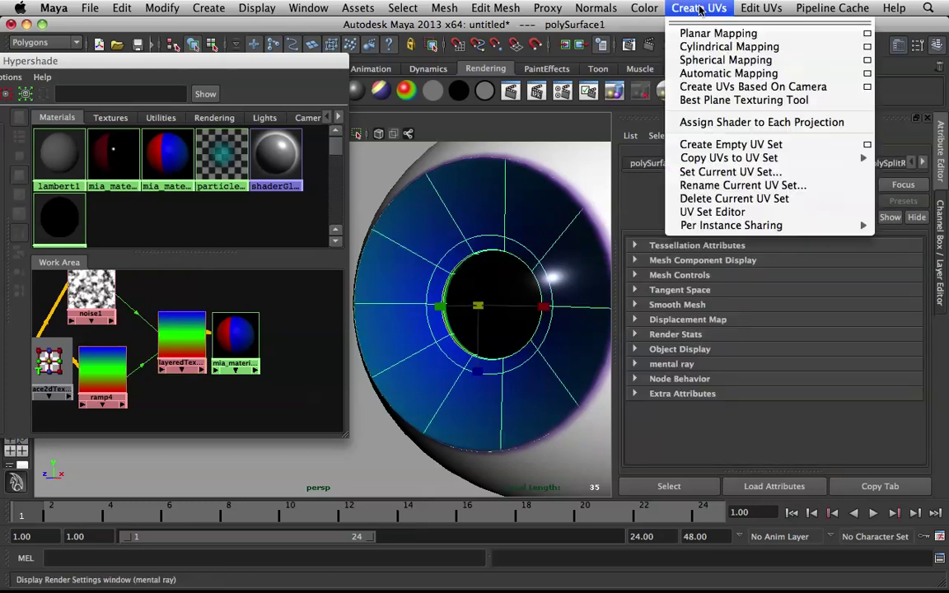
click(866, 33)
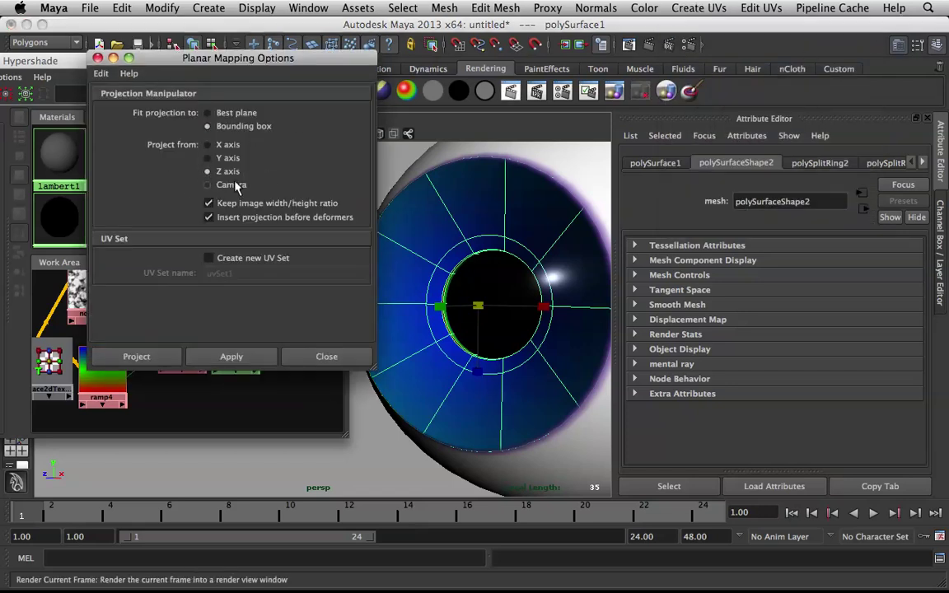
click(240, 356)
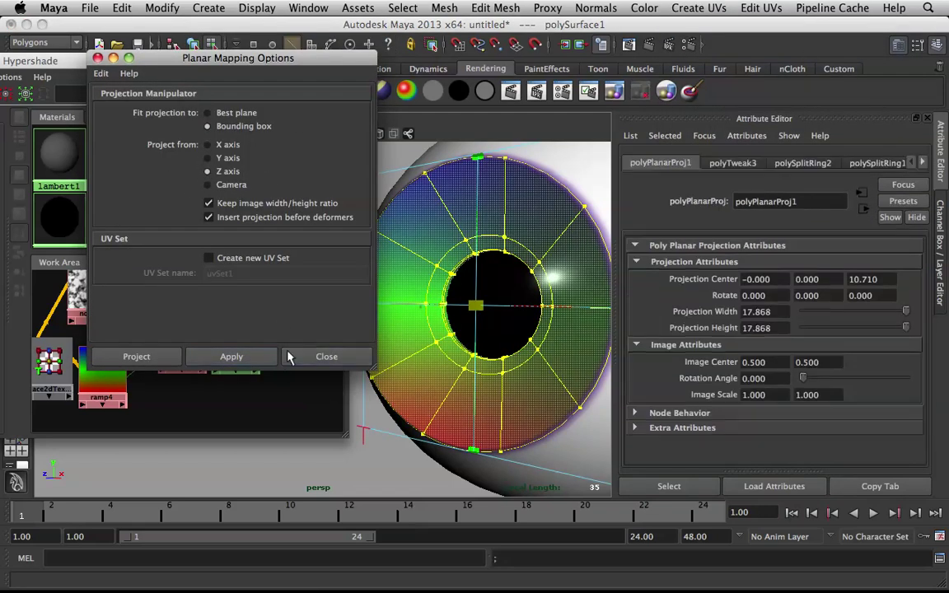
click(300, 354)
click(375, 169)
alt+drag(471, 216, 561, 217)
alt+drag(362, 294, 328, 289)
Try the U, Diagonal and Radial types on the iris's ramp texture and settle on Circular Ramp.
click(176, 329)
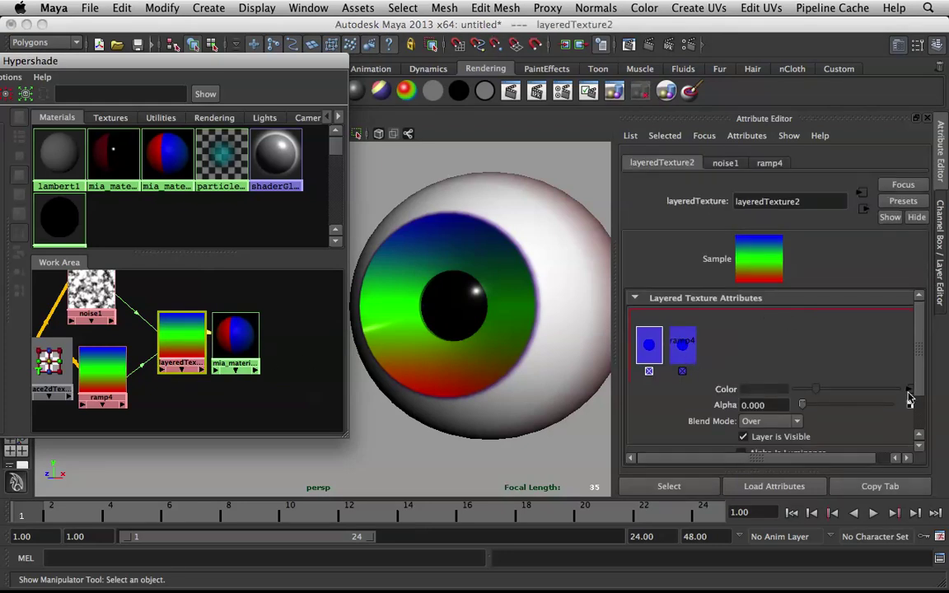
click(909, 390)
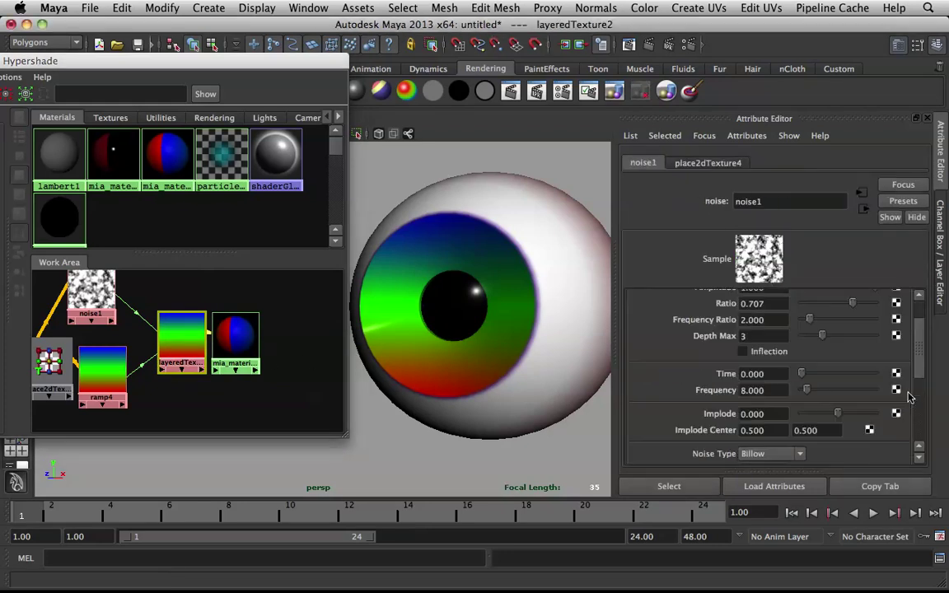
click(117, 380)
scroll(882, 338, up, 3)
scroll(824, 355, down, 5)
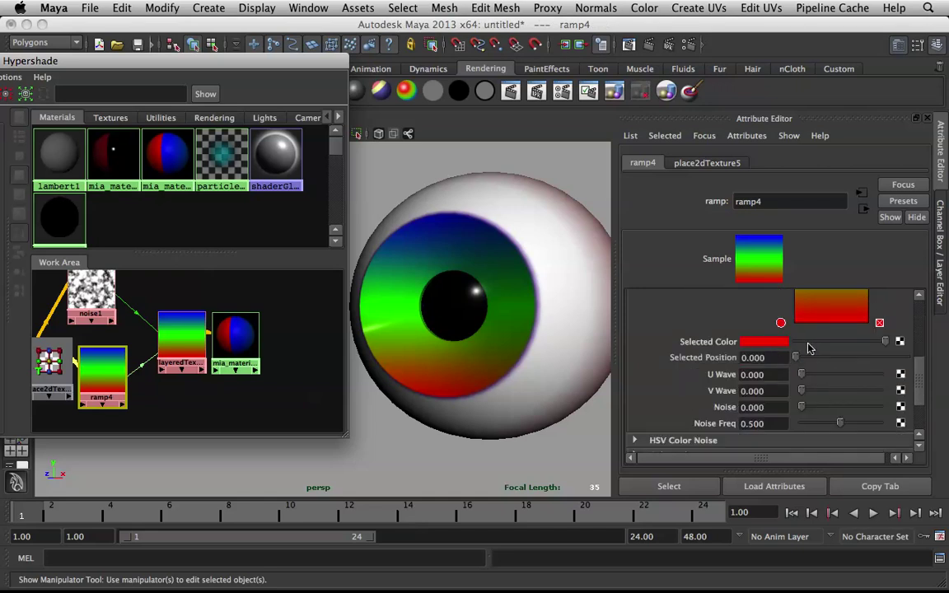
scroll(758, 326, up, 4)
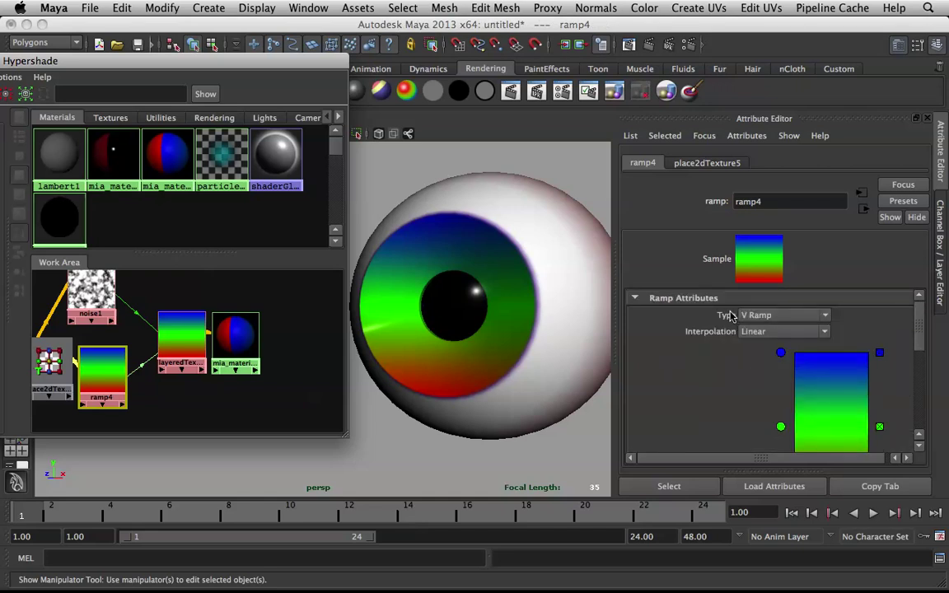
click(763, 316)
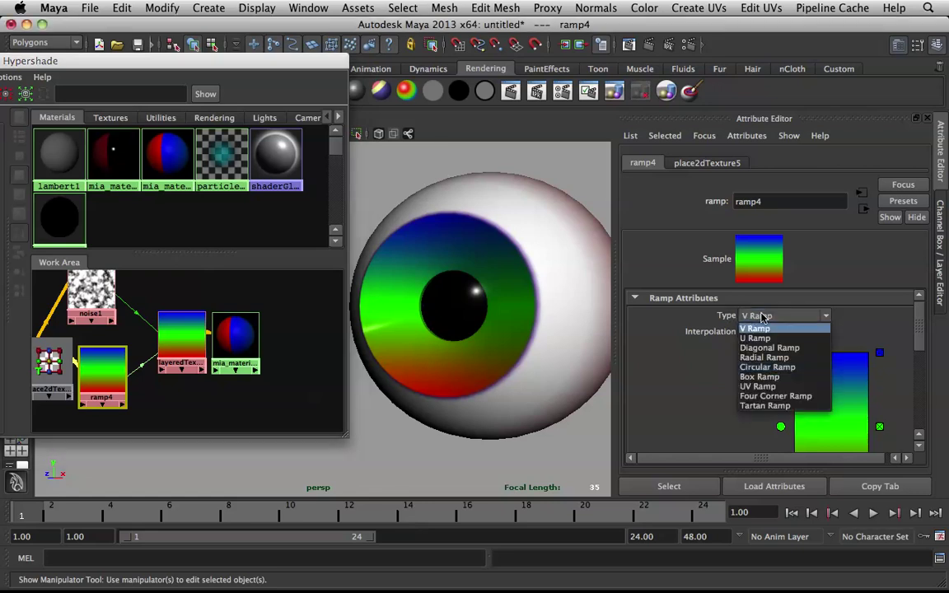
click(757, 338)
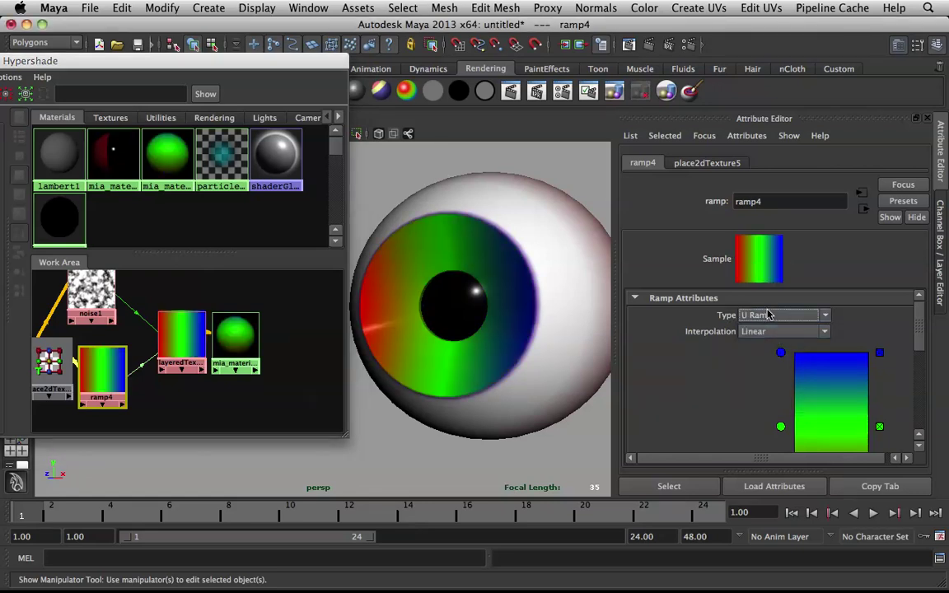
click(766, 316)
click(770, 348)
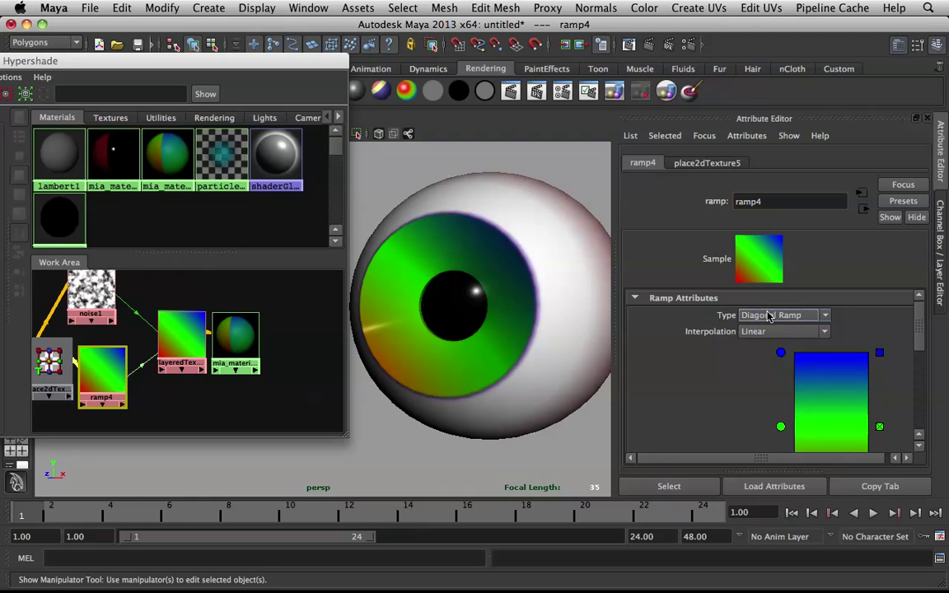
click(766, 317)
click(766, 357)
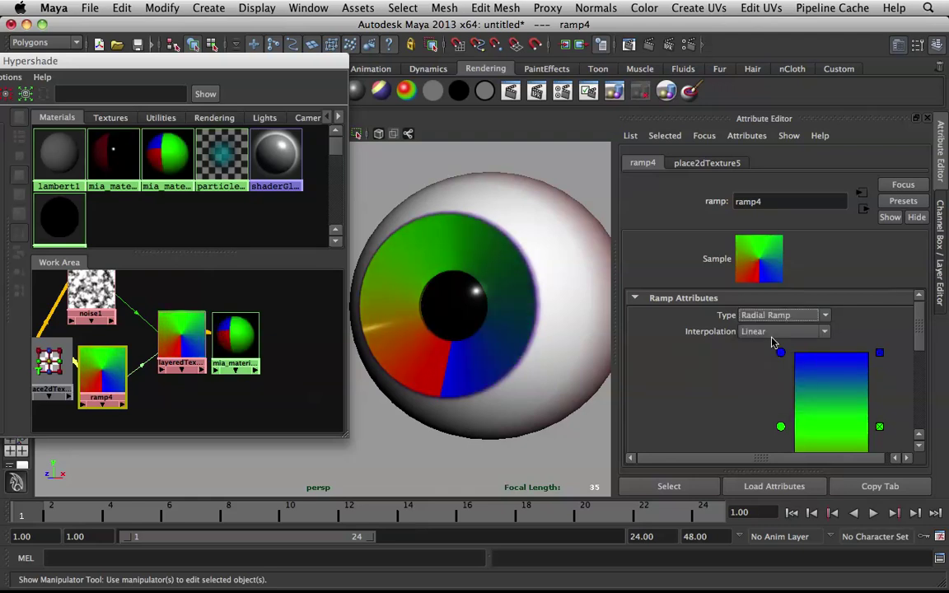
click(769, 320)
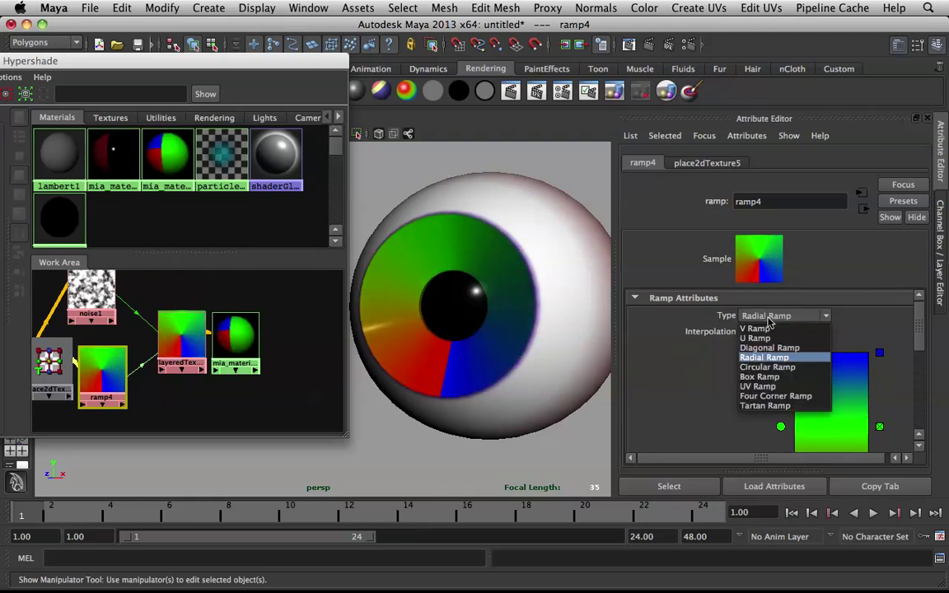
click(783, 367)
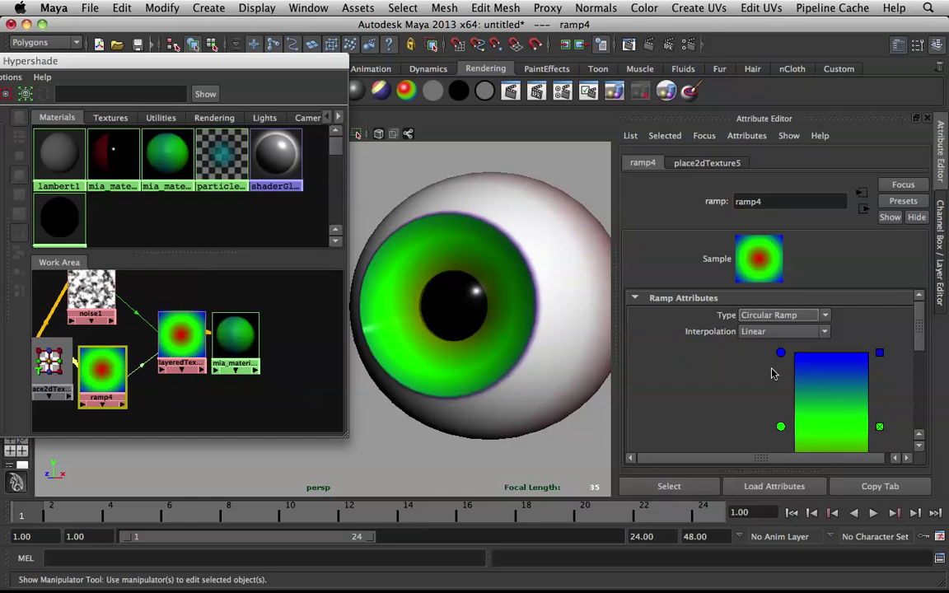
Recolor the ramp's middle green marker to the light brown from the color history (H 19, S 0.527, V 0.647).
scroll(779, 379, down, 2)
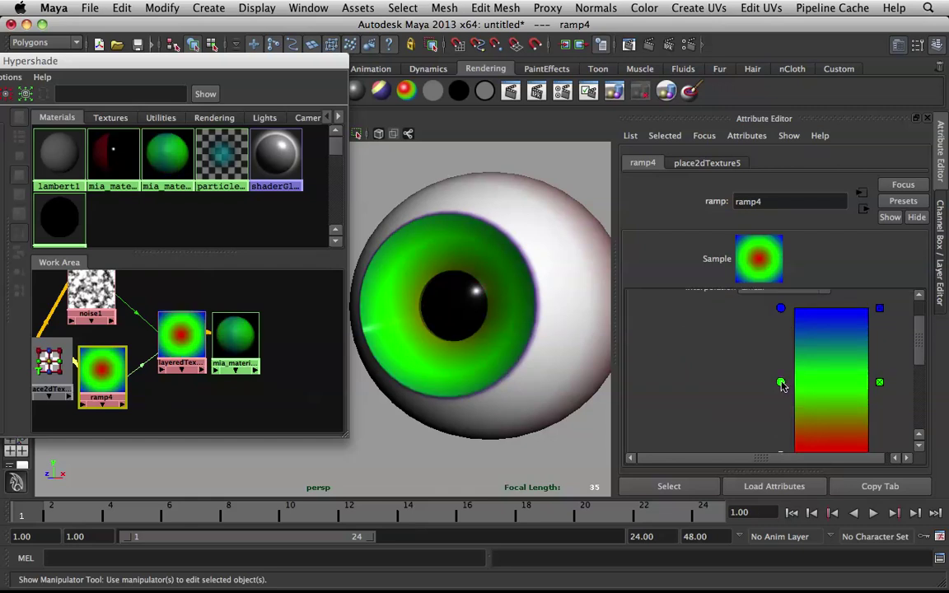
scroll(783, 387, down, 4)
click(765, 388)
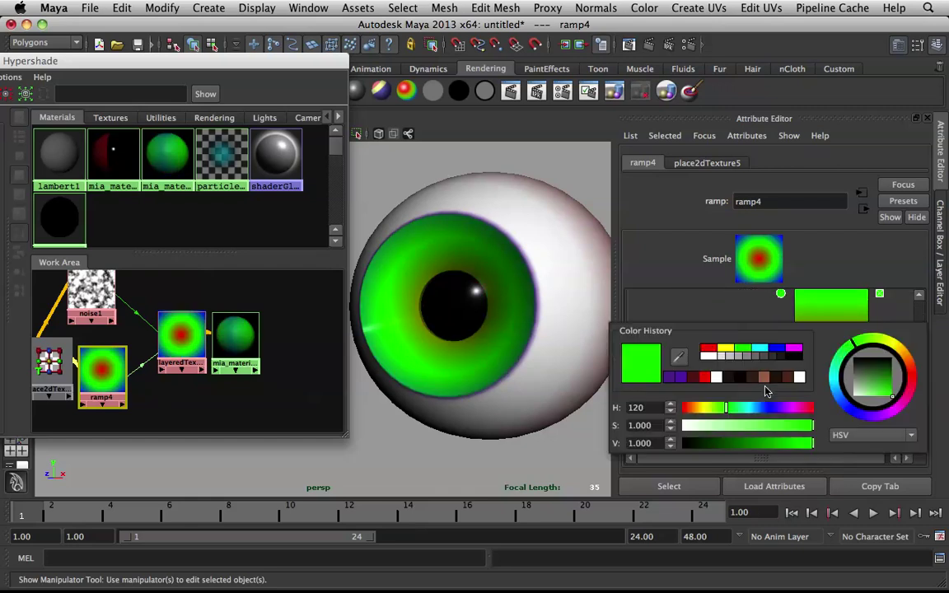
click(764, 378)
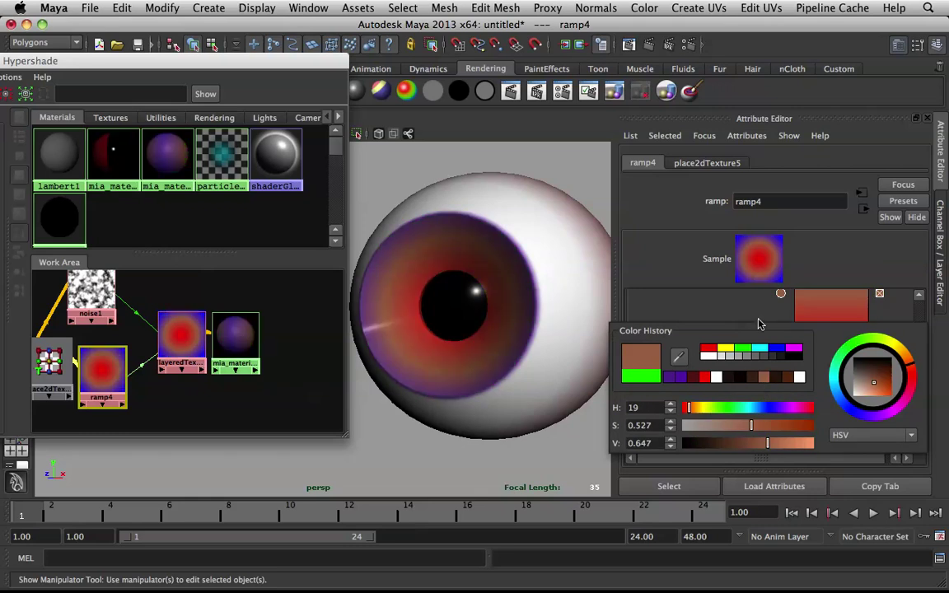
Recolor the ramp's red marker to a very dark brown and move it and the light brown marker closer together.
click(780, 367)
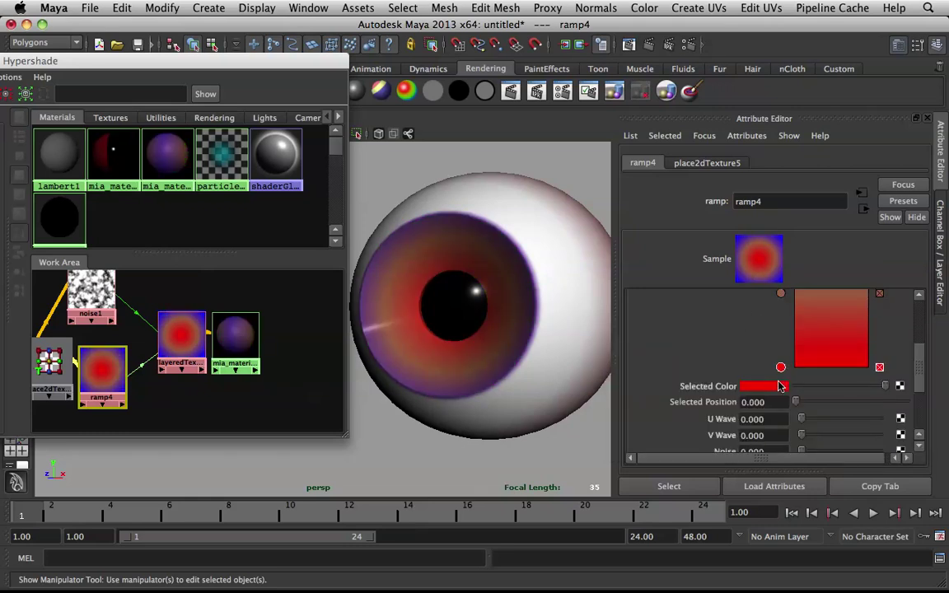
click(779, 387)
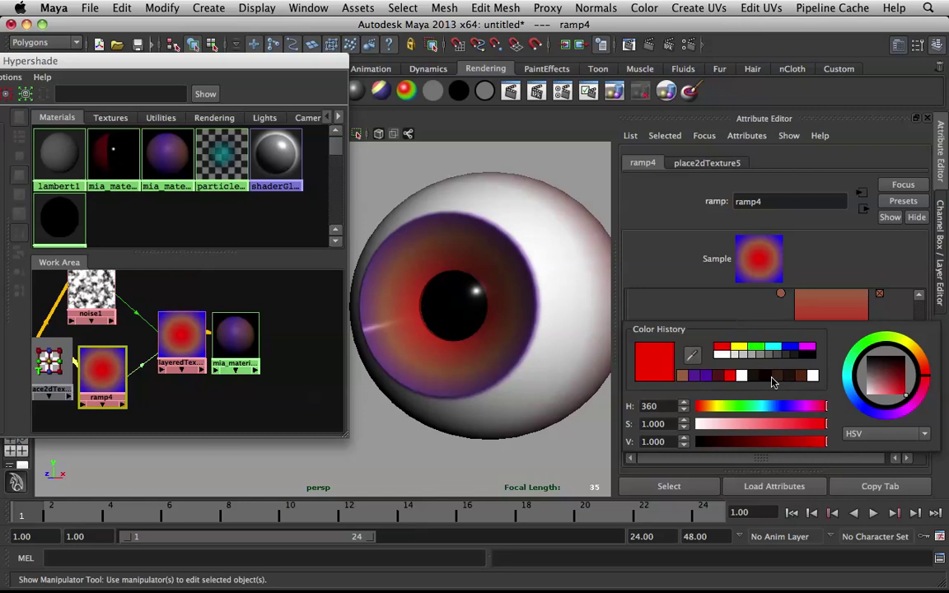
click(772, 376)
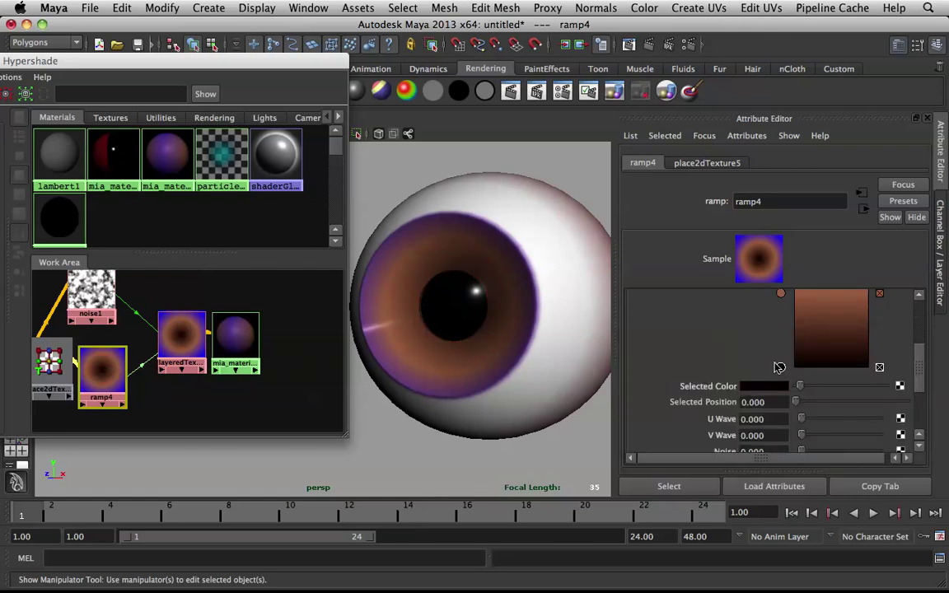
drag(781, 368, 783, 339)
drag(782, 295, 782, 302)
Move the ramp's blue outer marker to position 0.660 and recolor it dark brown from the color history.
scroll(754, 342, up, 4)
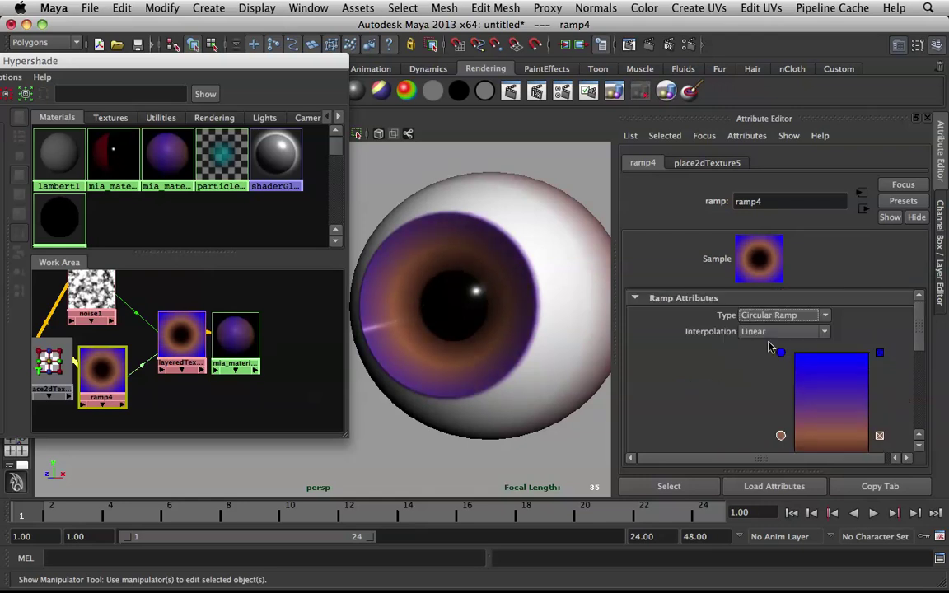
drag(780, 352, 782, 404)
scroll(771, 408, down, 5)
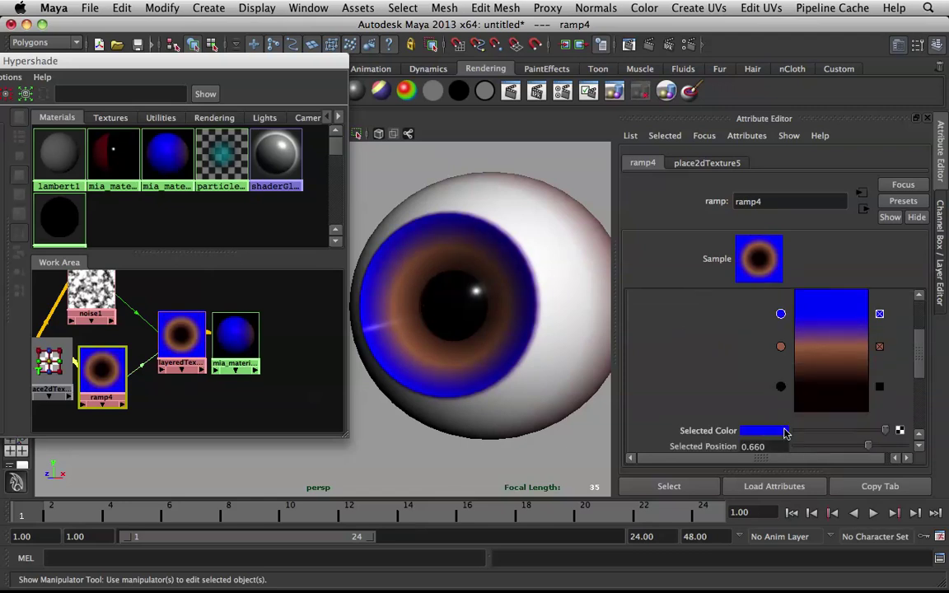
click(766, 388)
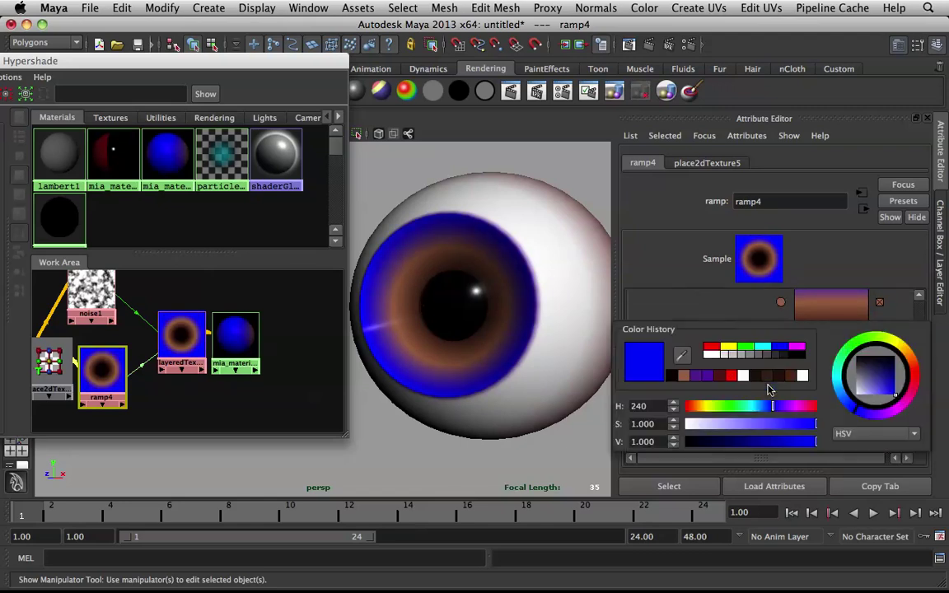
click(773, 378)
scroll(778, 326, up, 3)
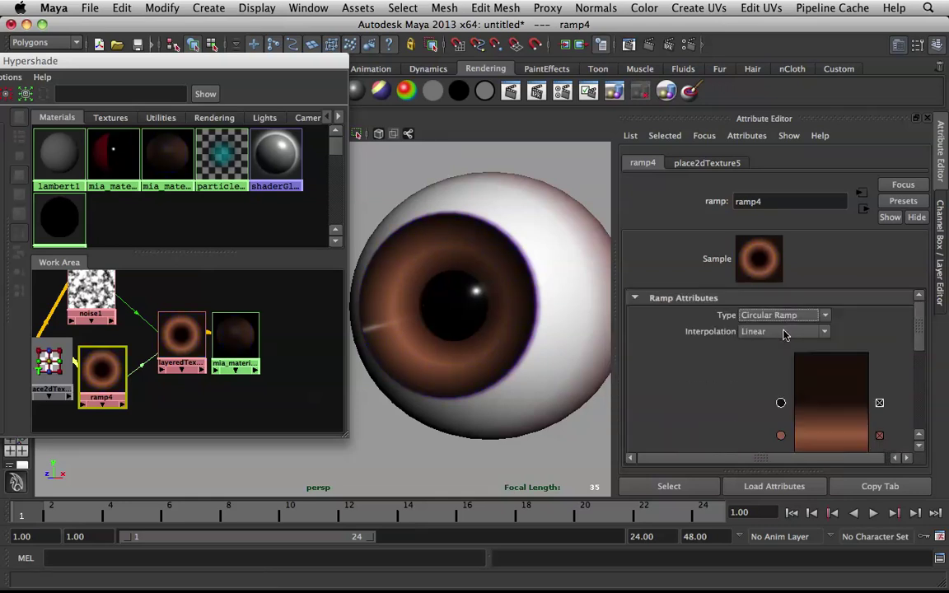
Add a black marker at position 0.840 on the ramp and shift the dark brown marker below it to 0.620.
click(798, 372)
scroll(796, 402, down, 4)
drag(804, 388, 796, 388)
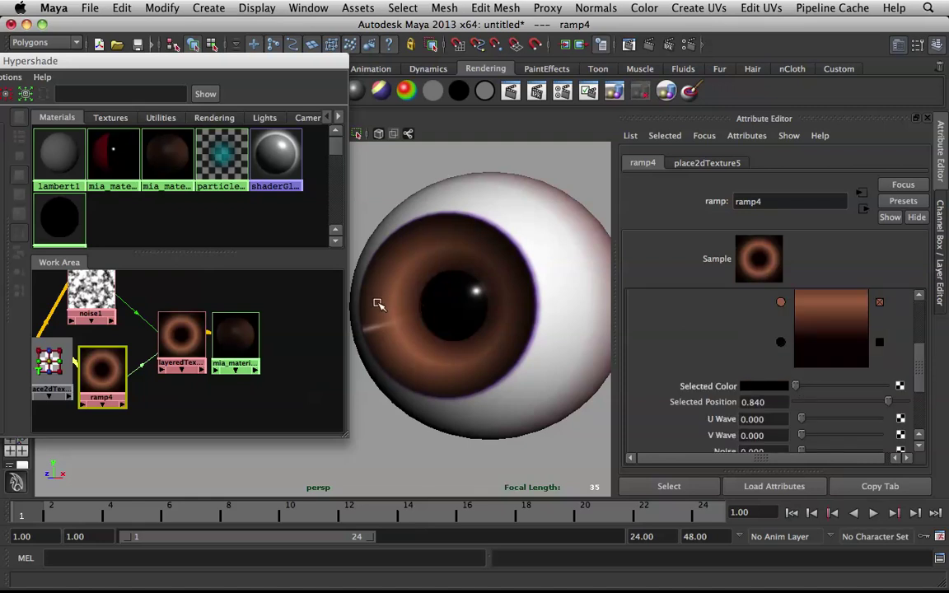
scroll(709, 321, up, 3)
drag(780, 333, 779, 364)
scroll(796, 388, down, 2)
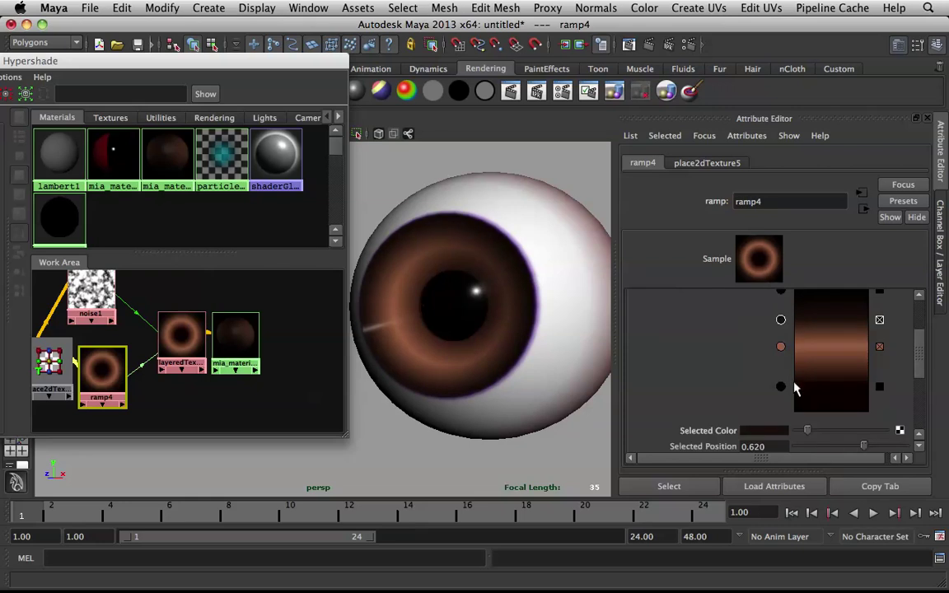
Brighten the ramp's dark brown marker at position 0.620 slightly and fine-tune the brightness of the light brown marker at 0.440.
click(825, 429)
drag(819, 431, 818, 432)
click(781, 346)
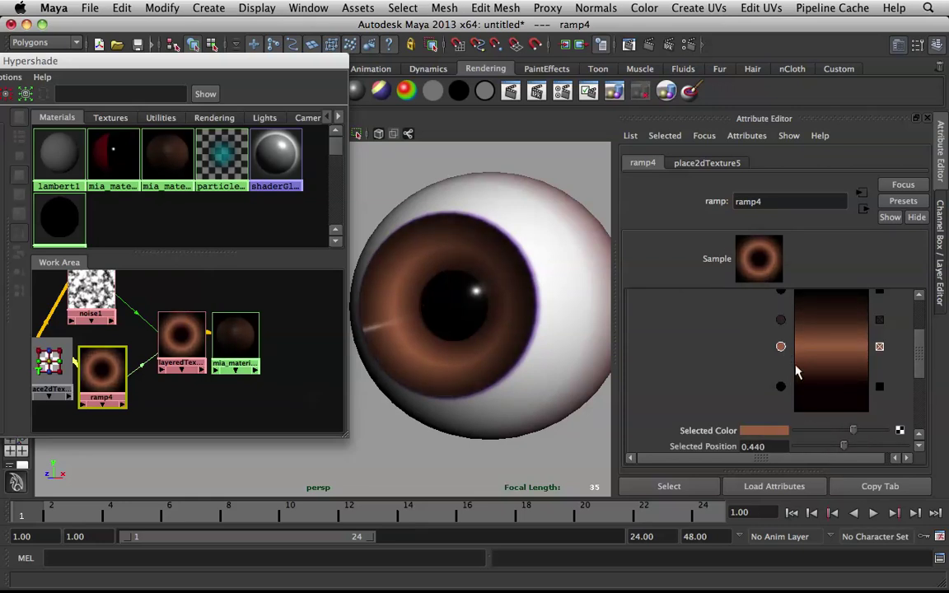
click(841, 432)
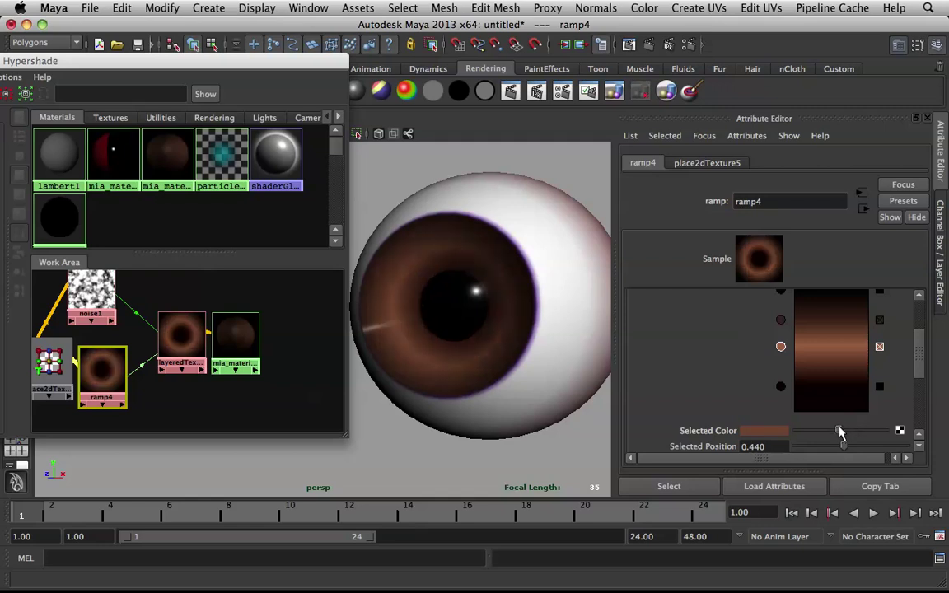
drag(842, 431, 852, 431)
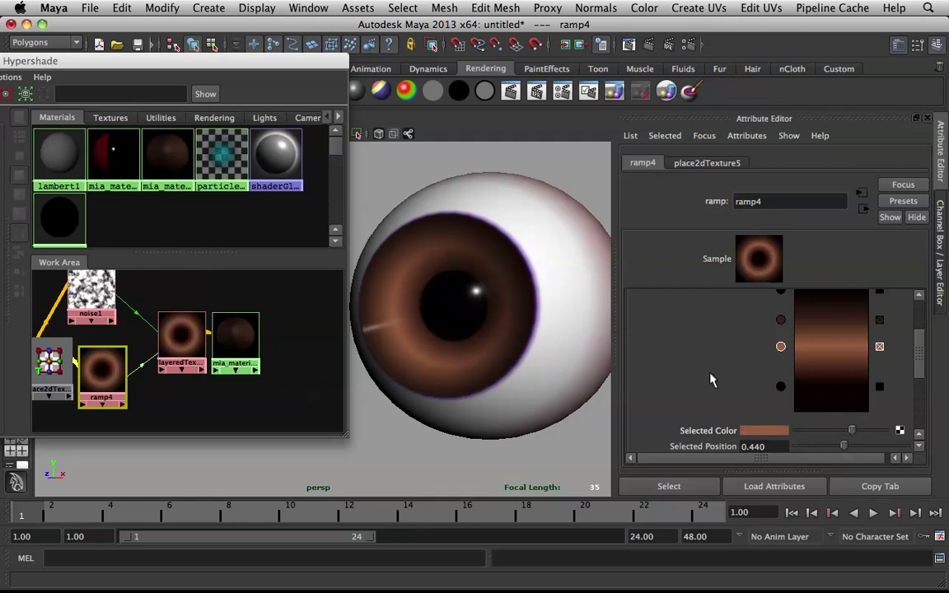
alt+drag(435, 220, 470, 214)
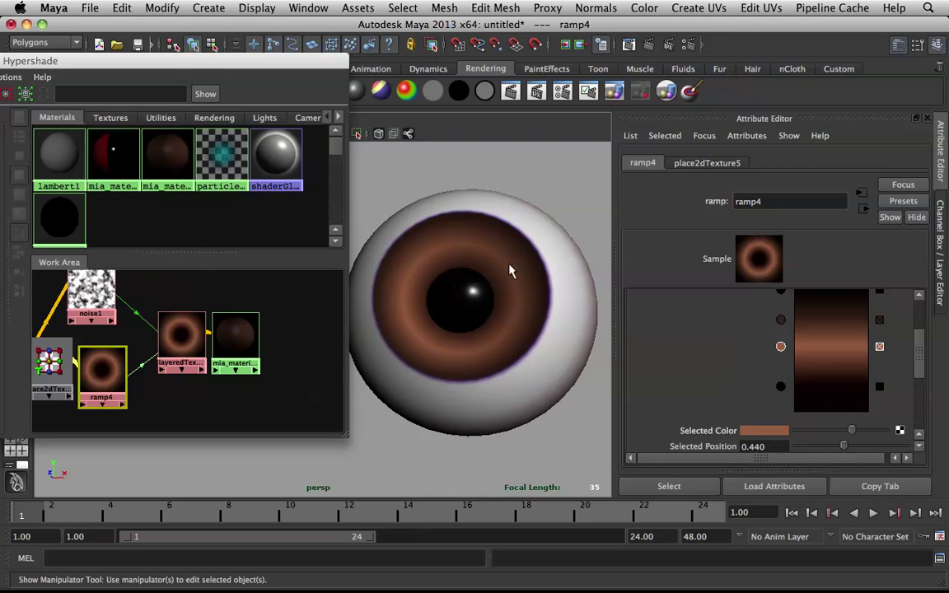
alt+drag(509, 271, 492, 278)
alt+right_drag(492, 278, 518, 282)
alt+drag(517, 282, 531, 263)
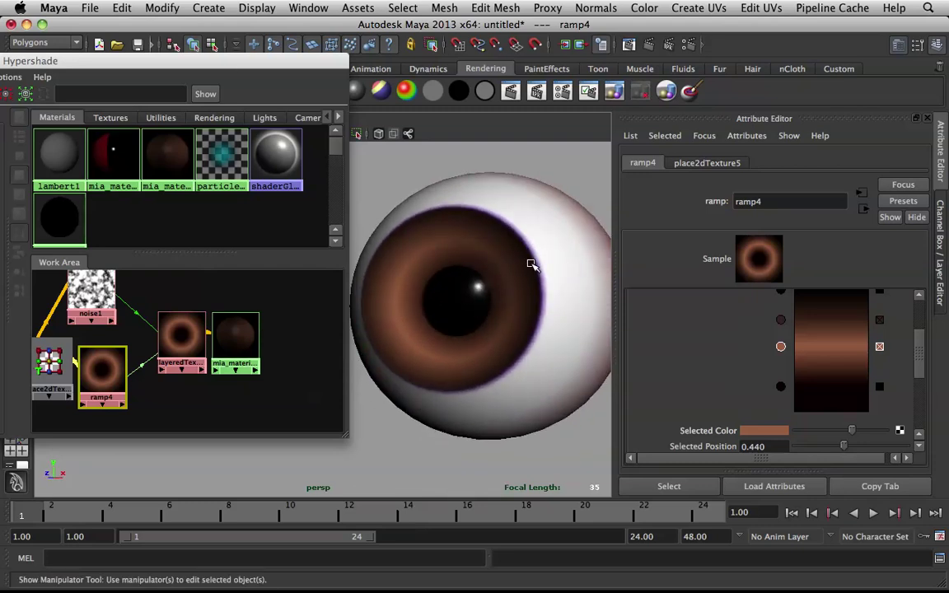
Set the noise layer in the iris's layered texture to Alpha 1.000 with the Multiply blend mode.
click(169, 330)
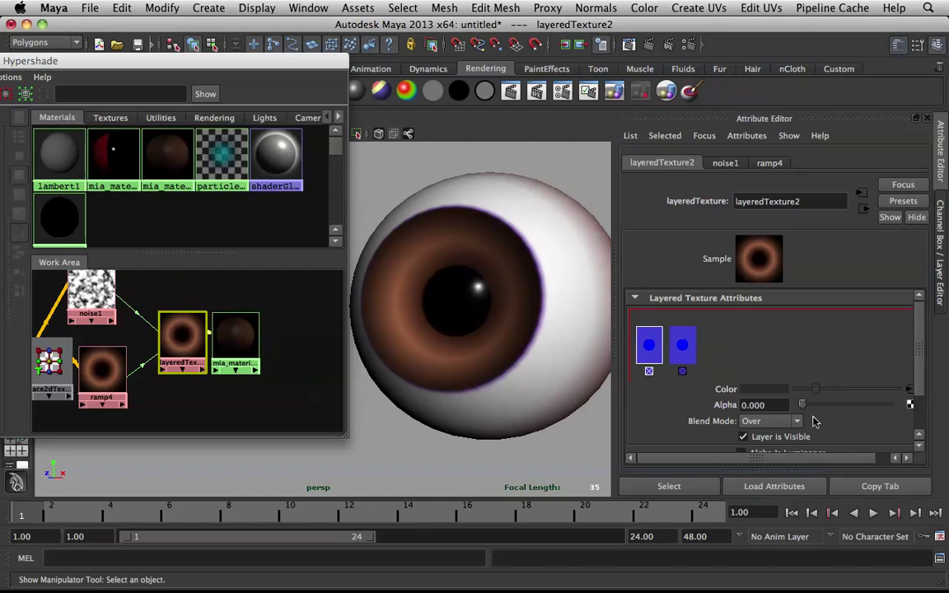
drag(802, 405, 948, 387)
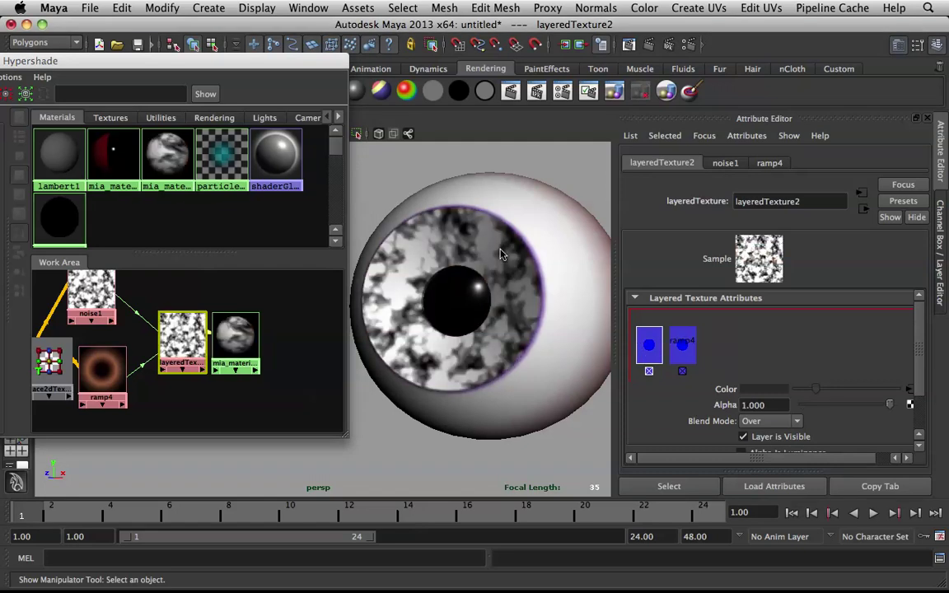
click(791, 433)
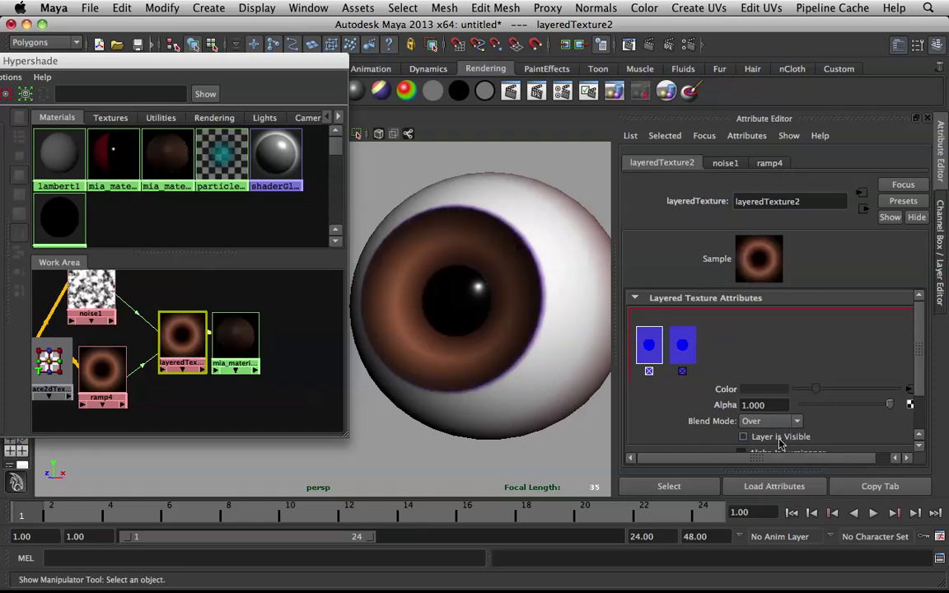
click(780, 438)
click(771, 421)
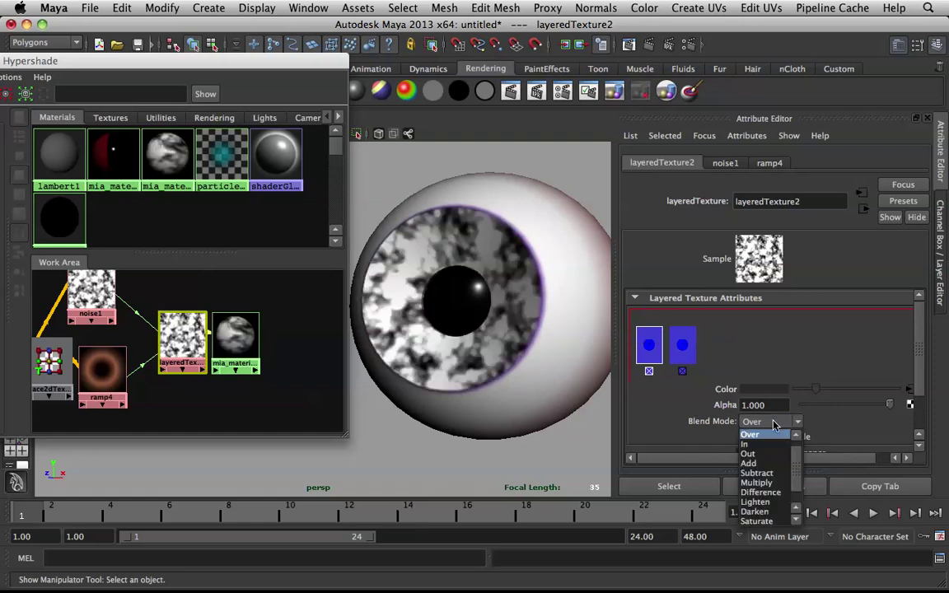
click(754, 479)
alt+drag(492, 238, 459, 264)
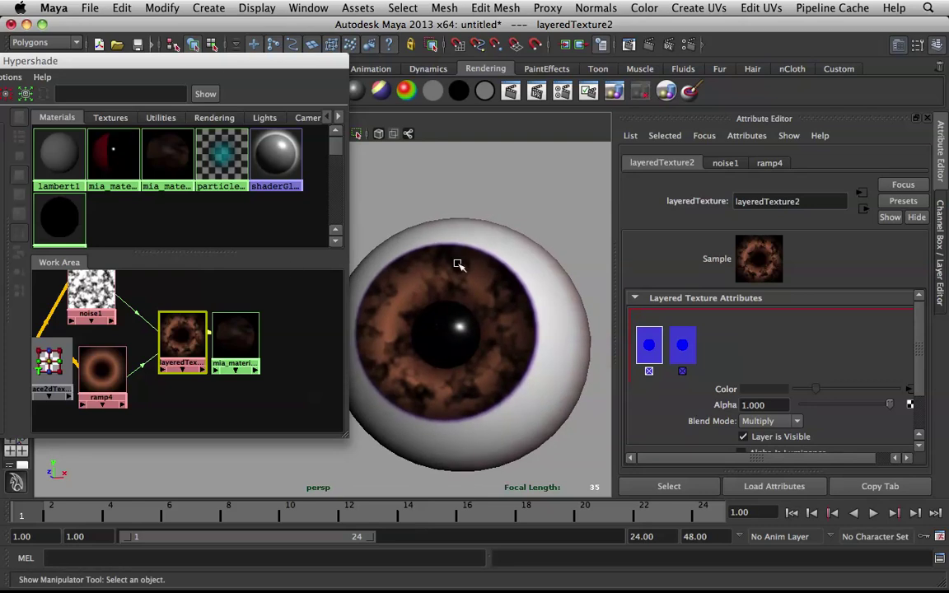
Set the iris noise texture's Implode to about 0.960 and its Frequency to about 7.071 for radial streaks.
click(79, 293)
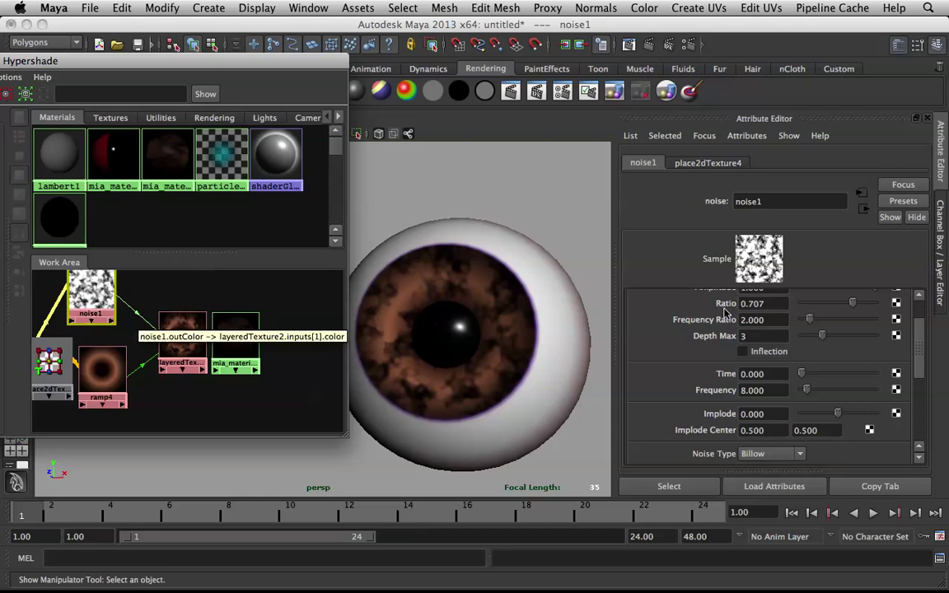
scroll(769, 315, up, 2)
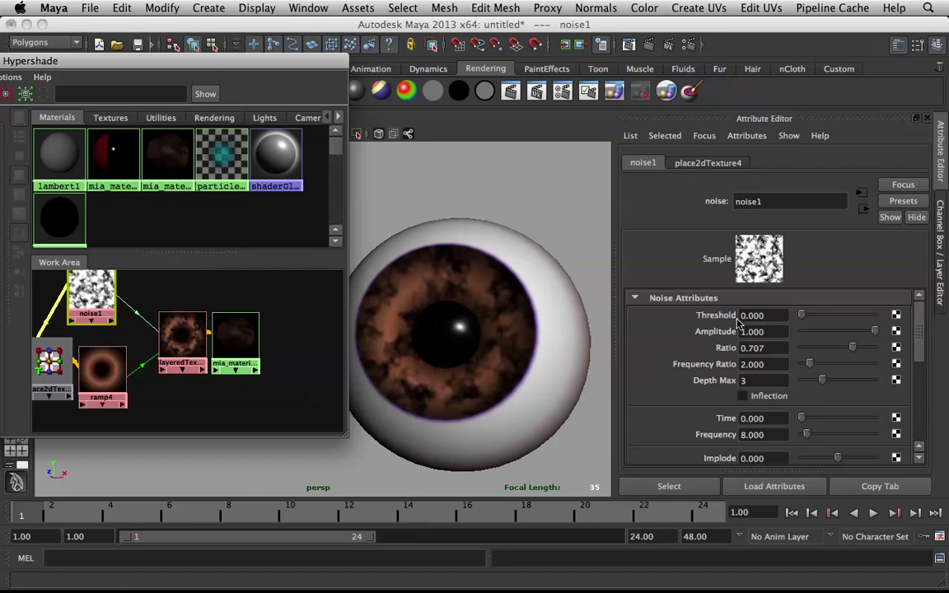
drag(82, 290, 93, 300)
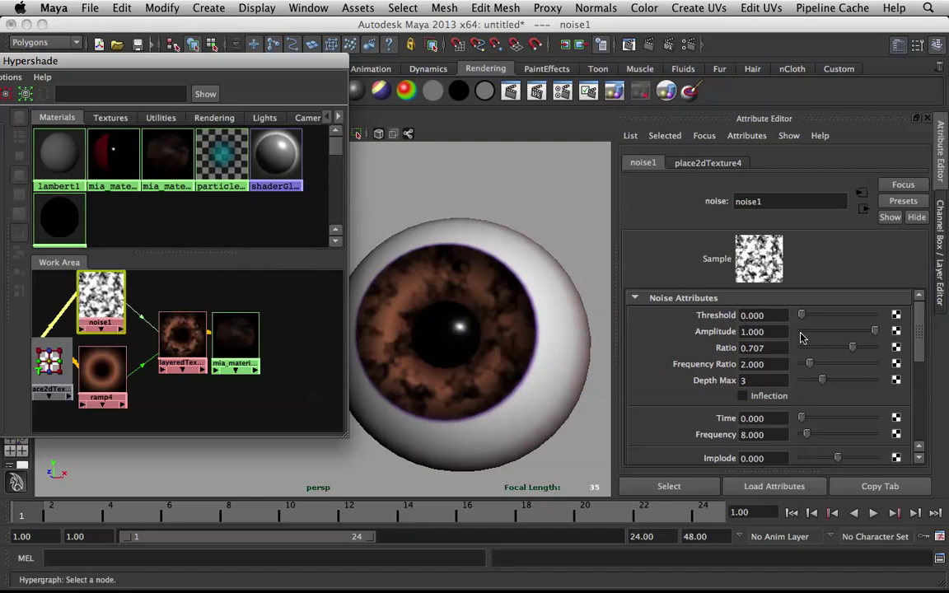
scroll(792, 363, down, 2)
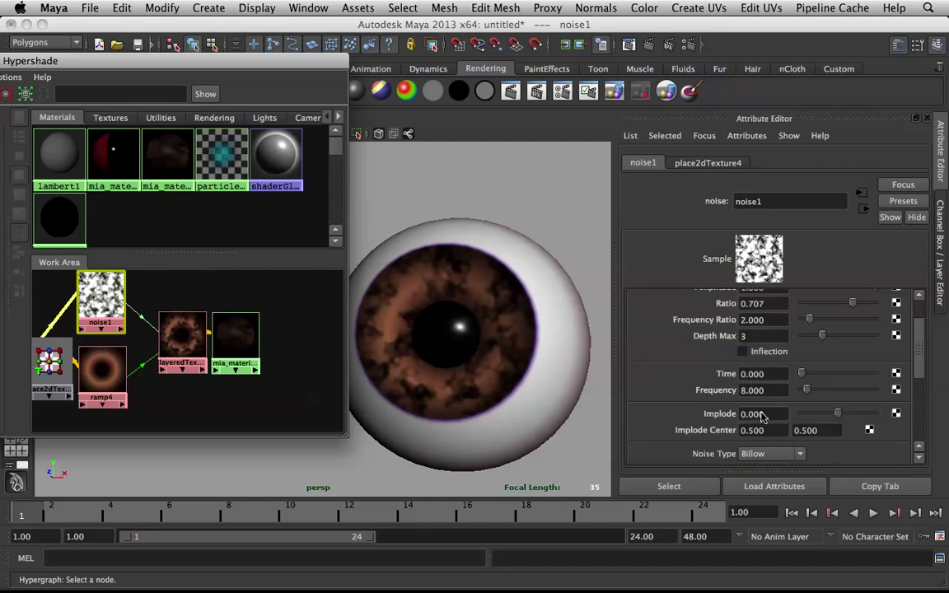
drag(838, 414, 876, 421)
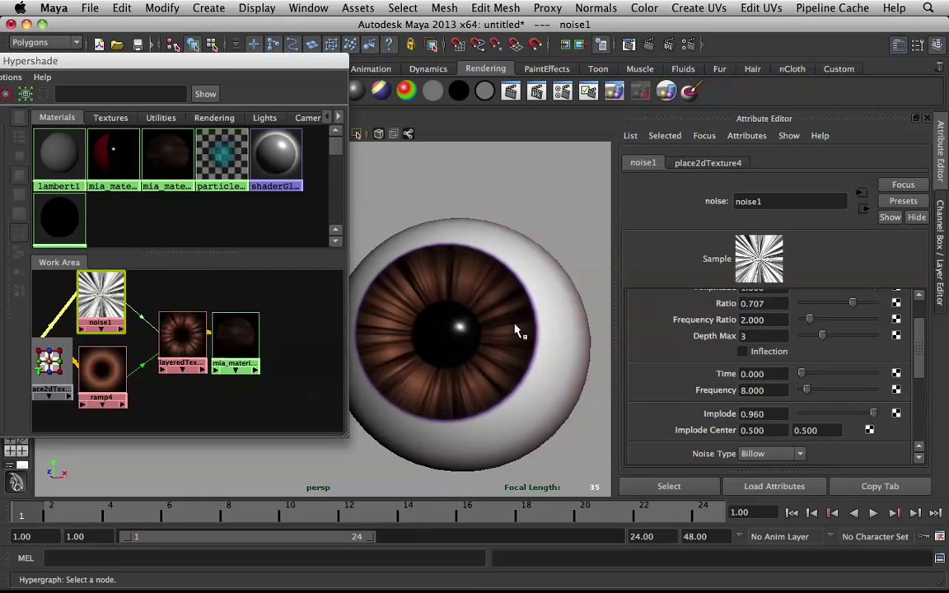
alt+drag(468, 244, 494, 203)
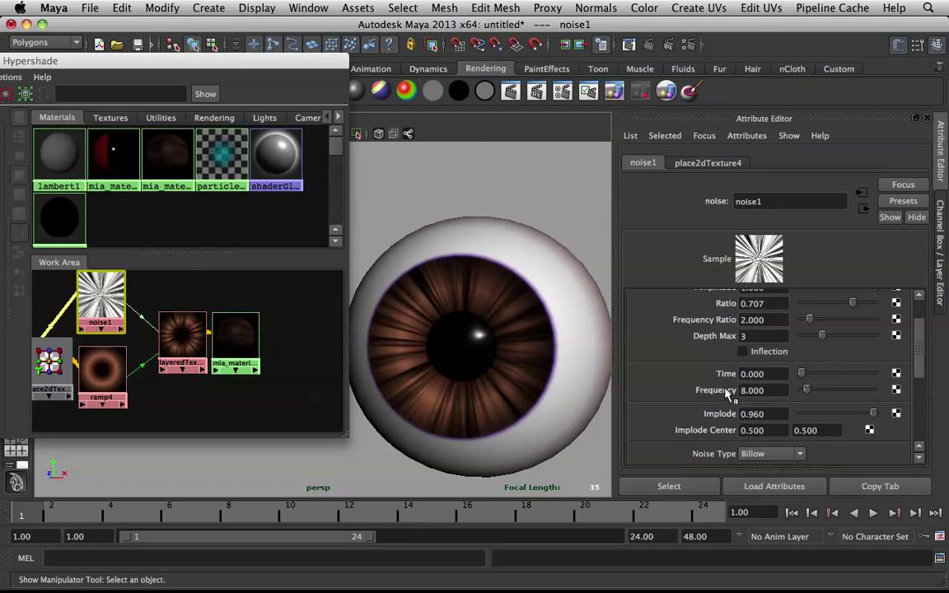
mouse_move(814, 392)
mouse_down()
mouse_move(832, 391)
mouse_move(808, 396)
mouse_up()
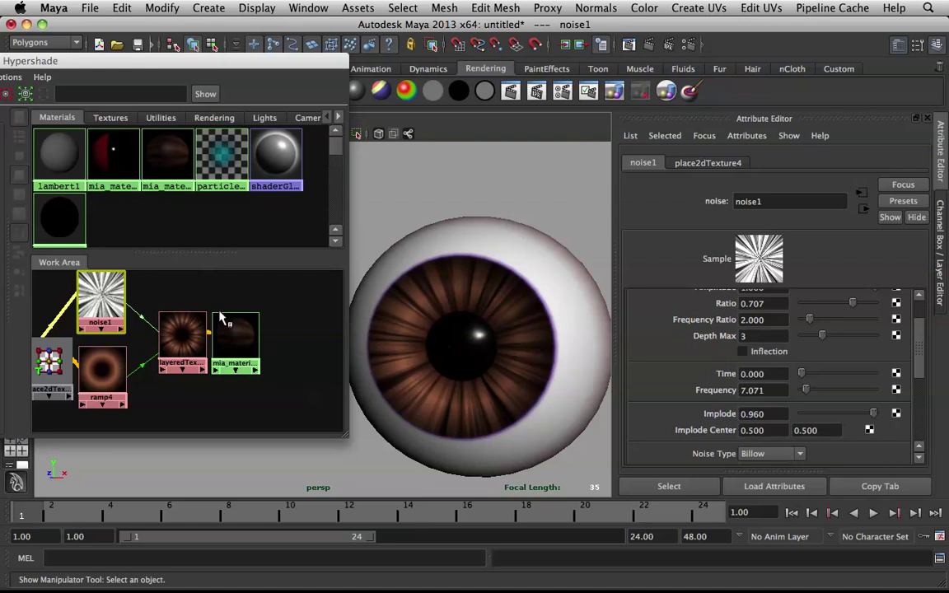
Search the Hypershade node list for "noi" and create a second Noise texture.
drag(111, 66, 320, 73)
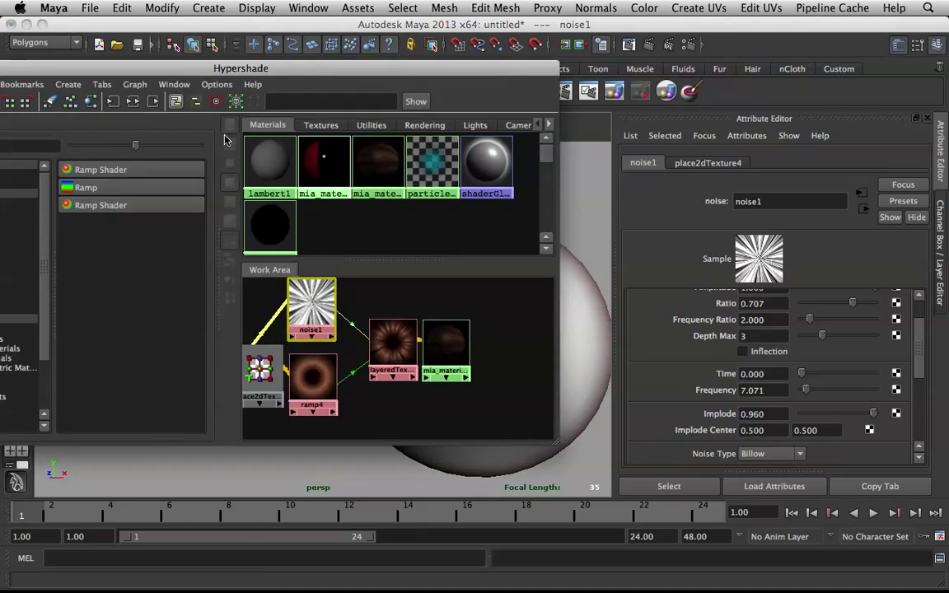
drag(77, 68, 208, 61)
double_click(90, 140)
text(noi)
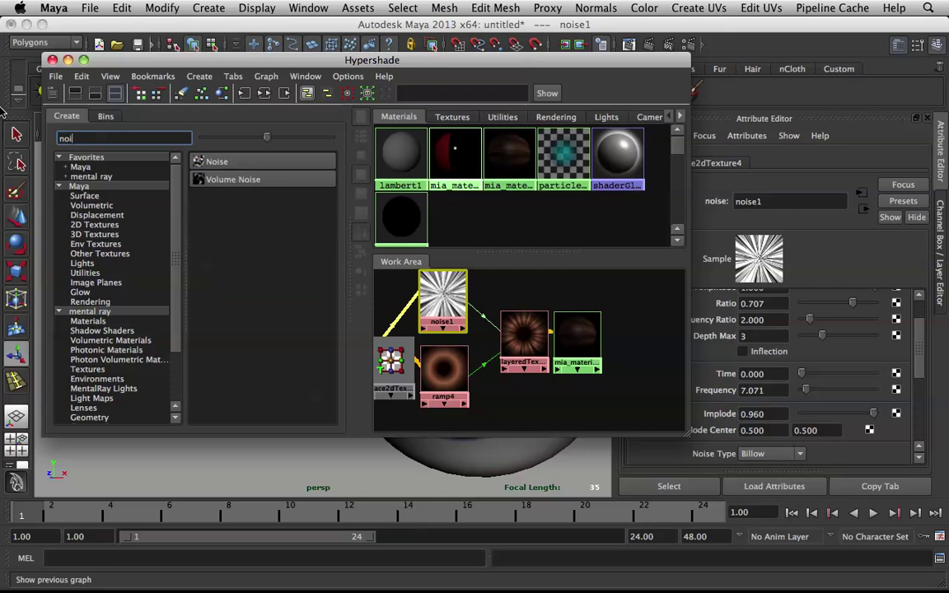
click(262, 162)
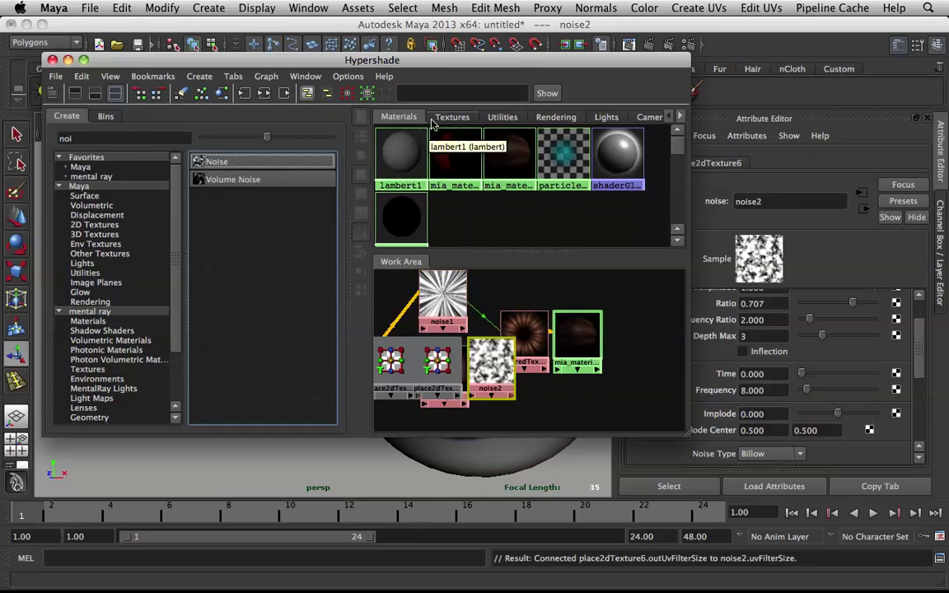
Connect the noise2 texture to the iris's layered texture and move its layer in front of the noise1 and ramp4 layers.
drag(419, 57, 42, 37)
middle_drag(125, 366, 144, 306)
click(185, 330)
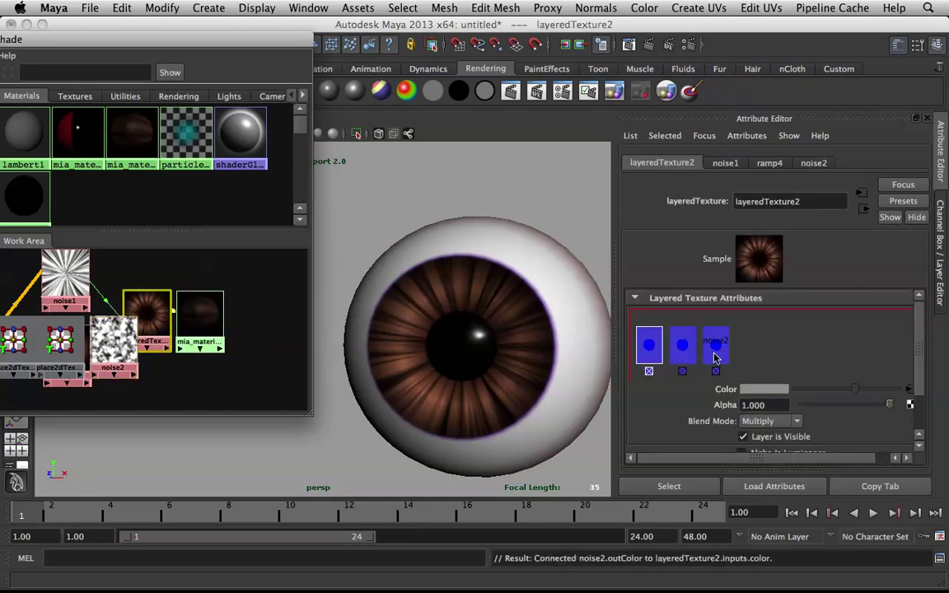
click(716, 348)
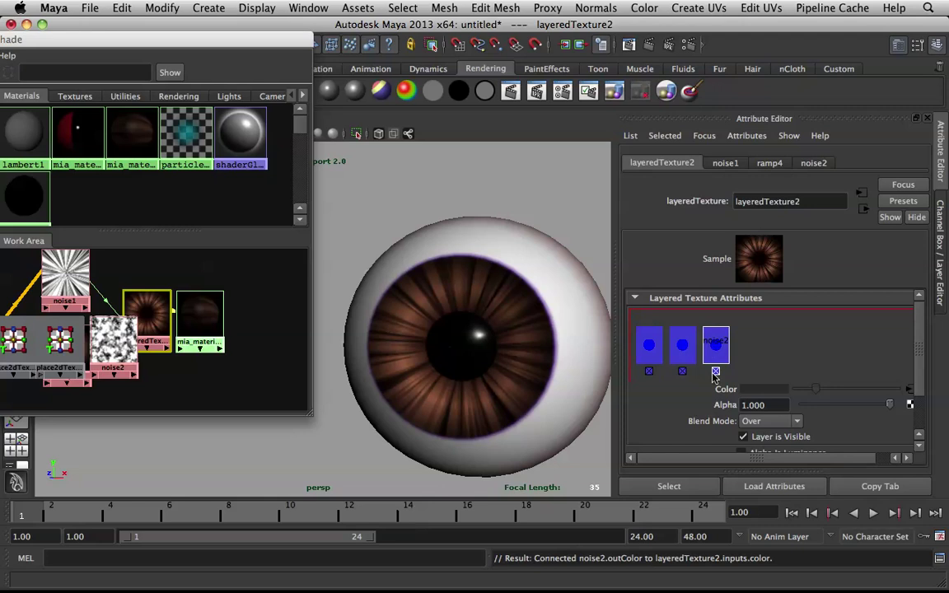
middle_drag(716, 354, 635, 347)
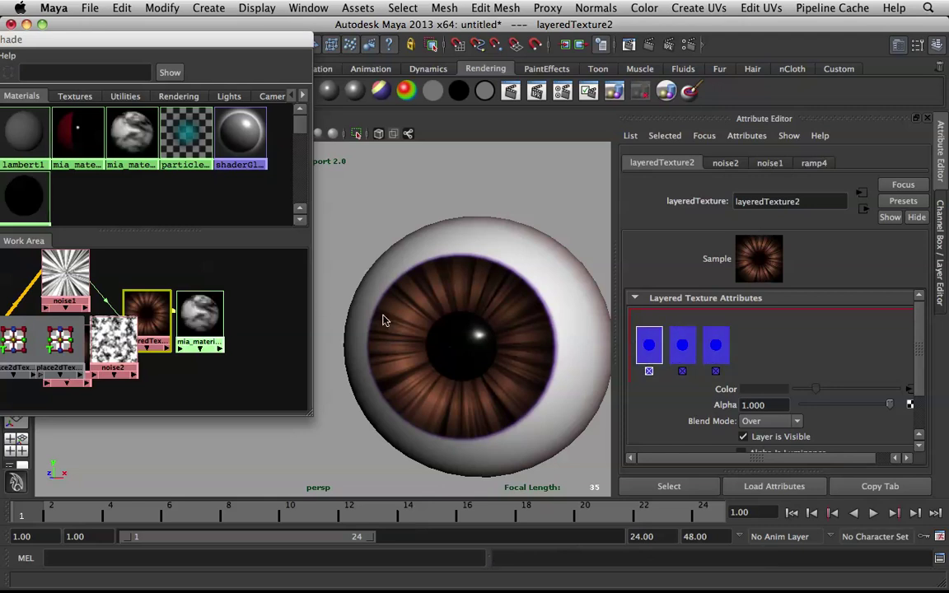
Set the noise2 layer to Multiply with Alpha about 0.568, and lower the noise1 layer's Alpha to about 0.653.
click(770, 421)
click(757, 482)
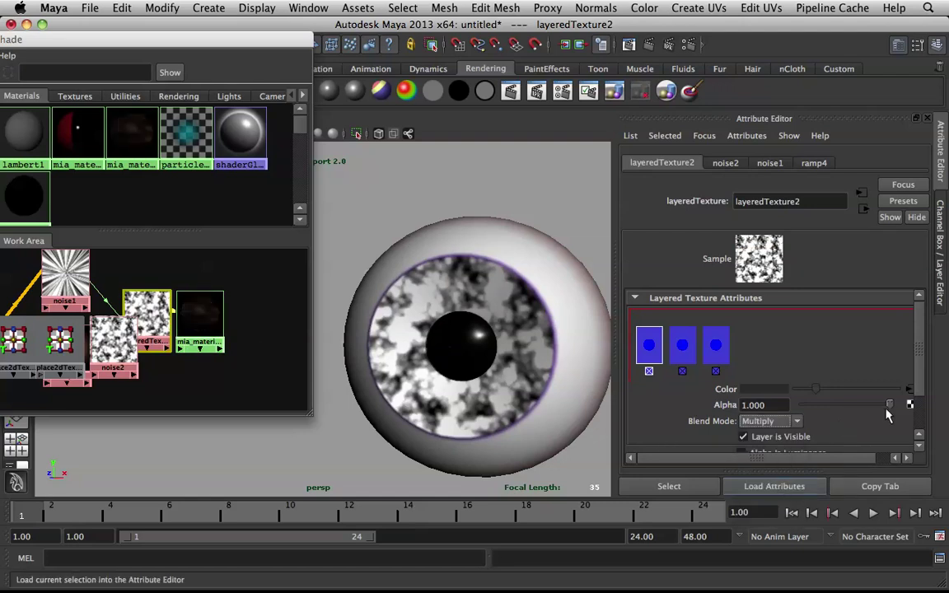
drag(888, 408, 857, 407)
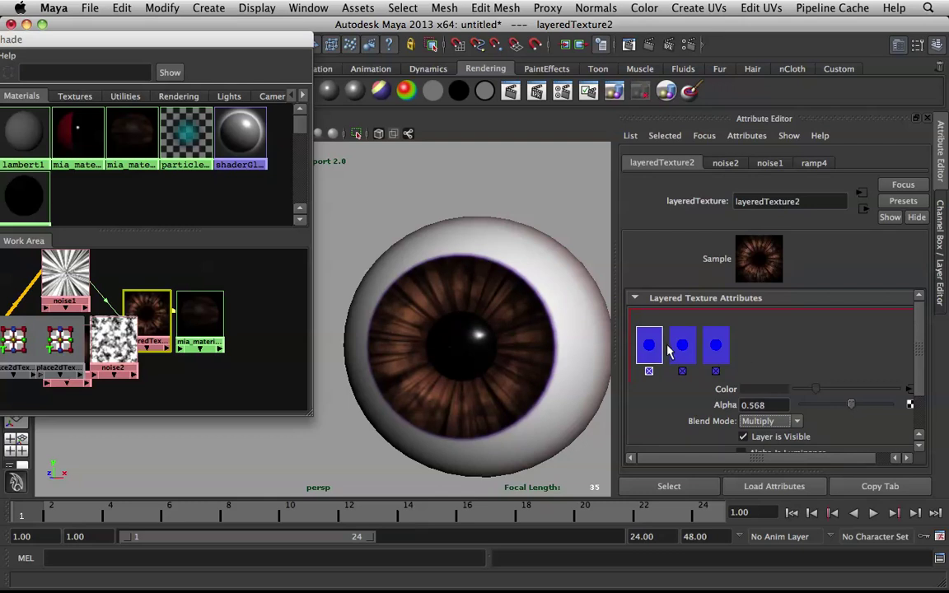
click(680, 349)
click(858, 405)
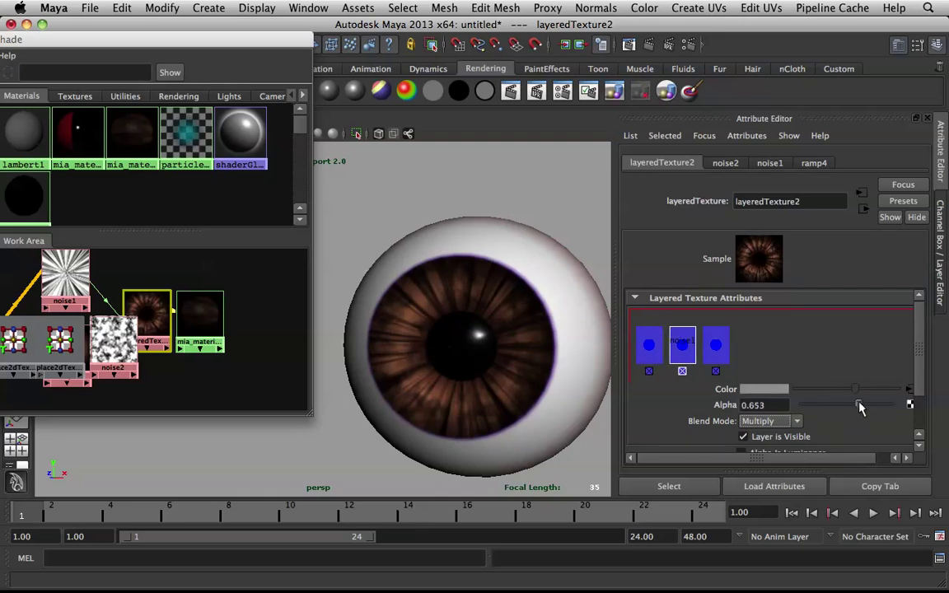
click(649, 346)
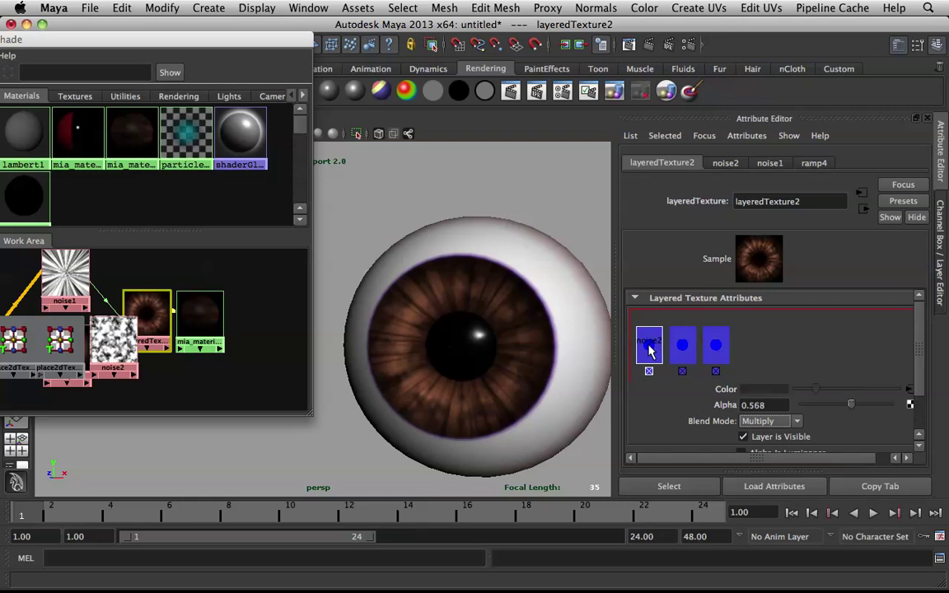
Set noise2's Implode to about 0.758 and the Rotate Frame of its 2D placement node to about 18.182.
click(124, 336)
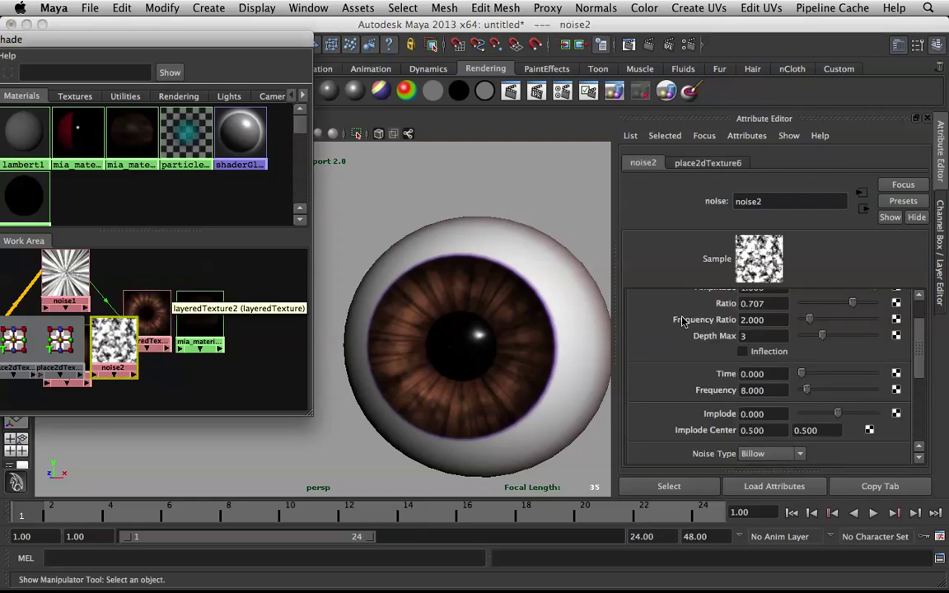
drag(842, 416, 865, 416)
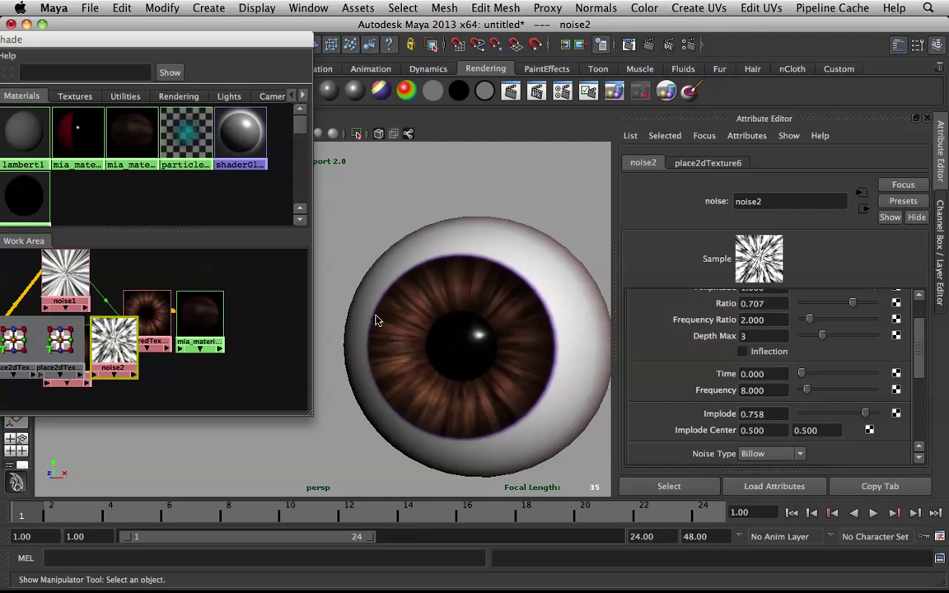
click(692, 162)
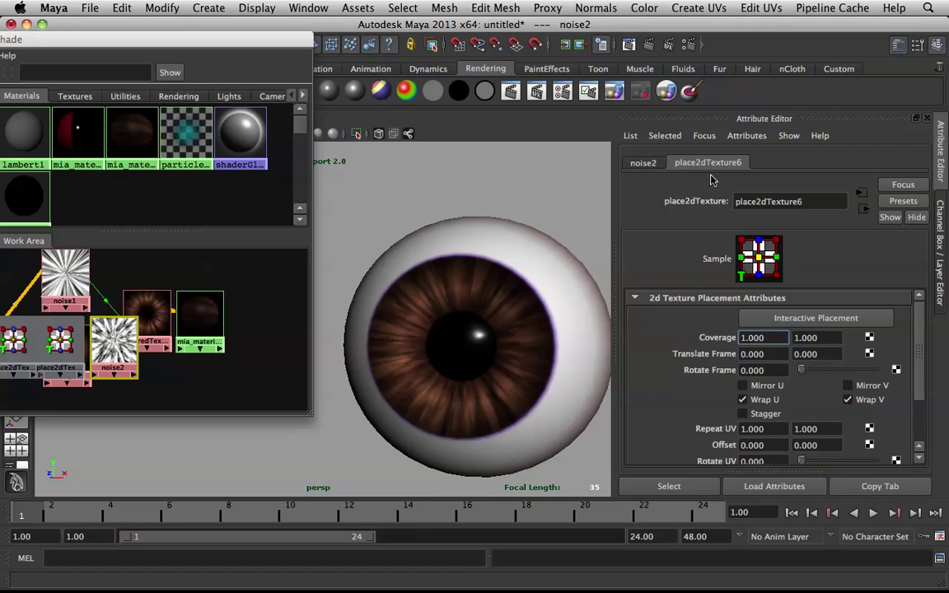
right_drag(192, 312, 197, 339)
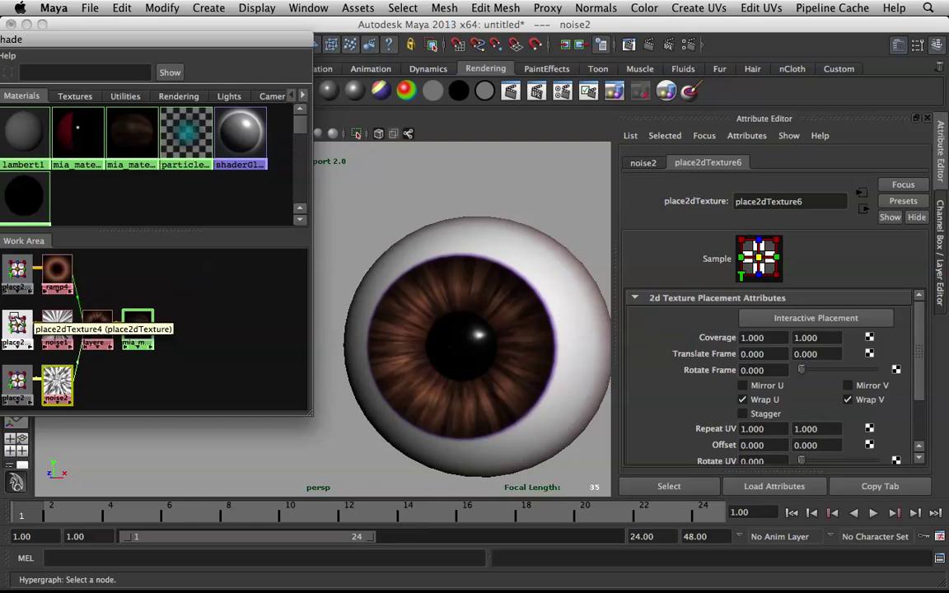
click(17, 380)
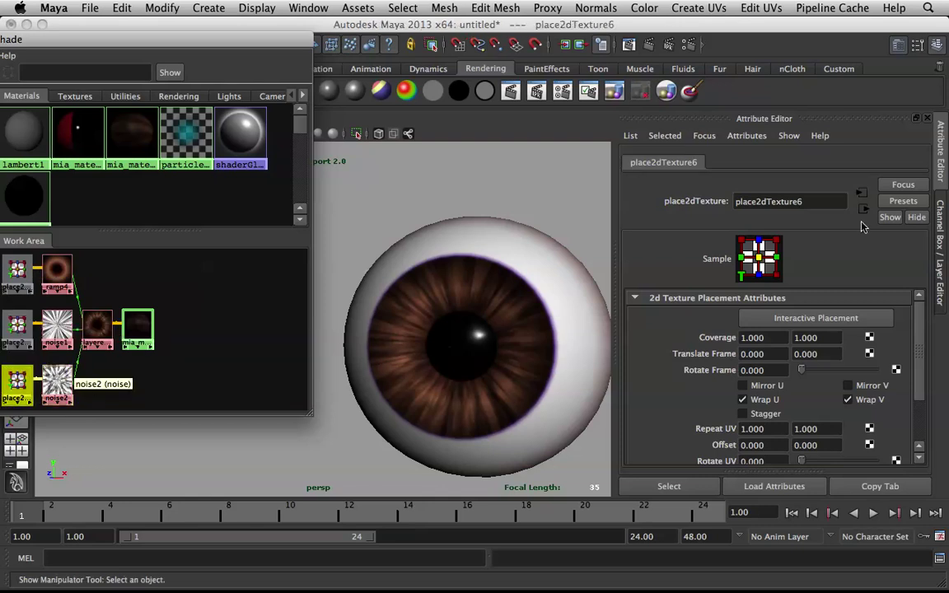
drag(800, 370, 807, 374)
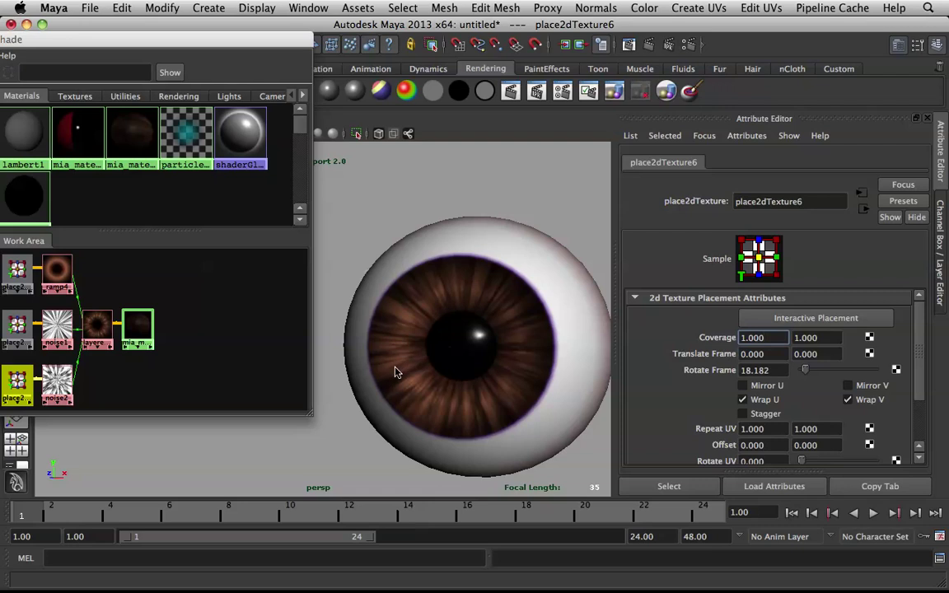
click(186, 355)
alt+drag(478, 310, 432, 302)
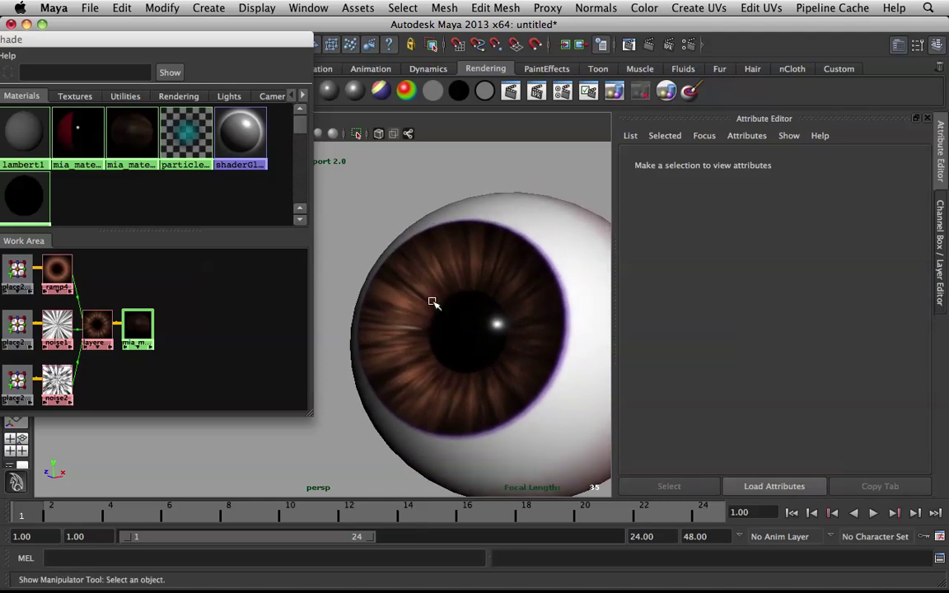
Open the ramp4 layer of the iris's layered texture and move the ramp's black inner color stop to position about 0.215.
click(98, 327)
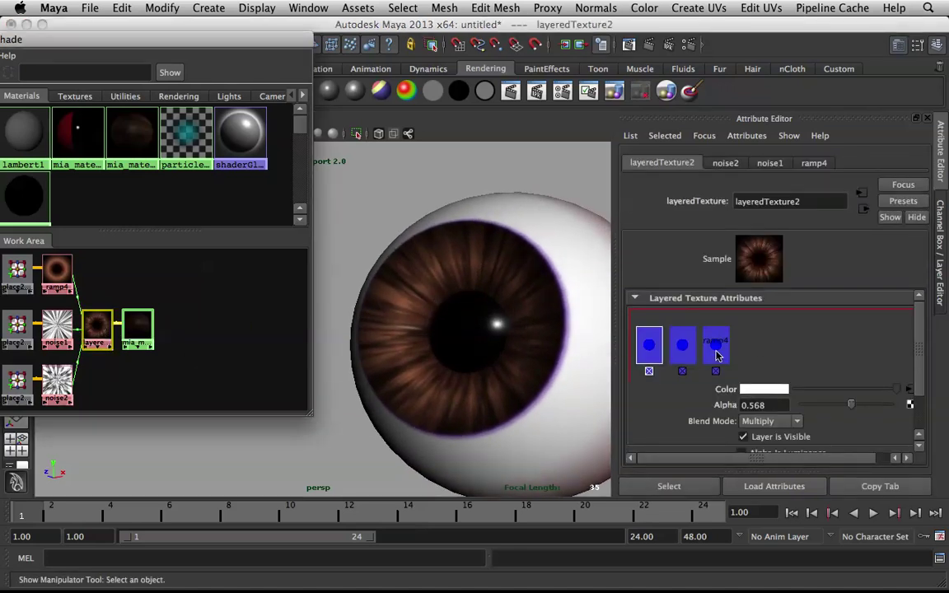
click(716, 350)
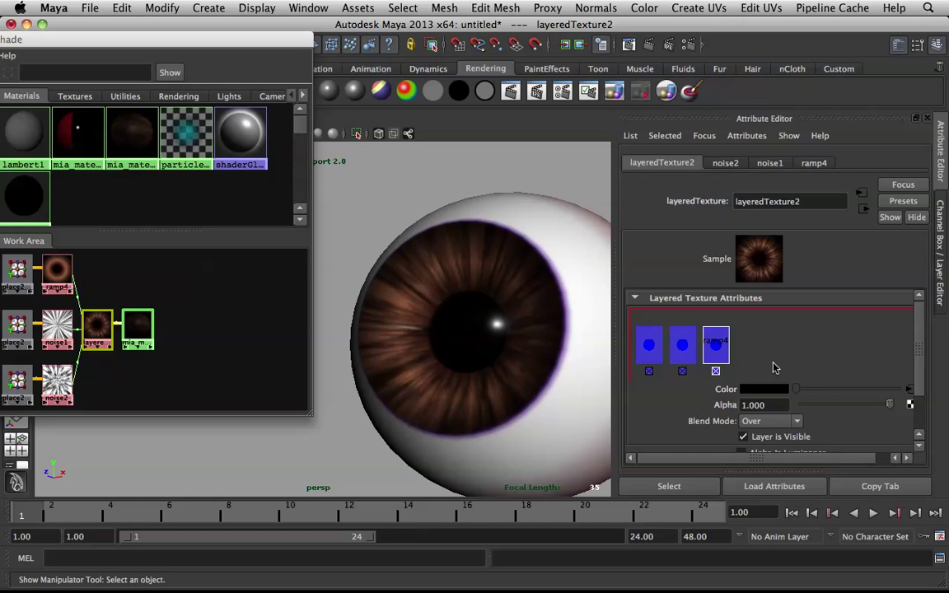
click(908, 390)
mouse_move(783, 389)
mouse_down()
mouse_move(781, 375)
mouse_move(781, 383)
mouse_up()
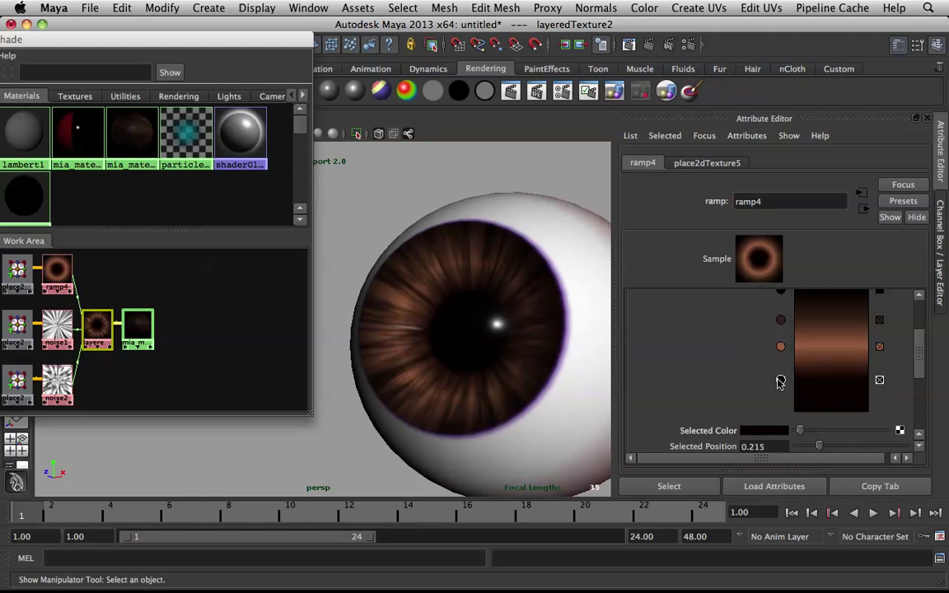
alt+drag(493, 343, 463, 347)
alt+right_drag(492, 342, 472, 338)
alt+middle_drag(492, 327, 473, 314)
alt+right_drag(489, 326, 483, 325)
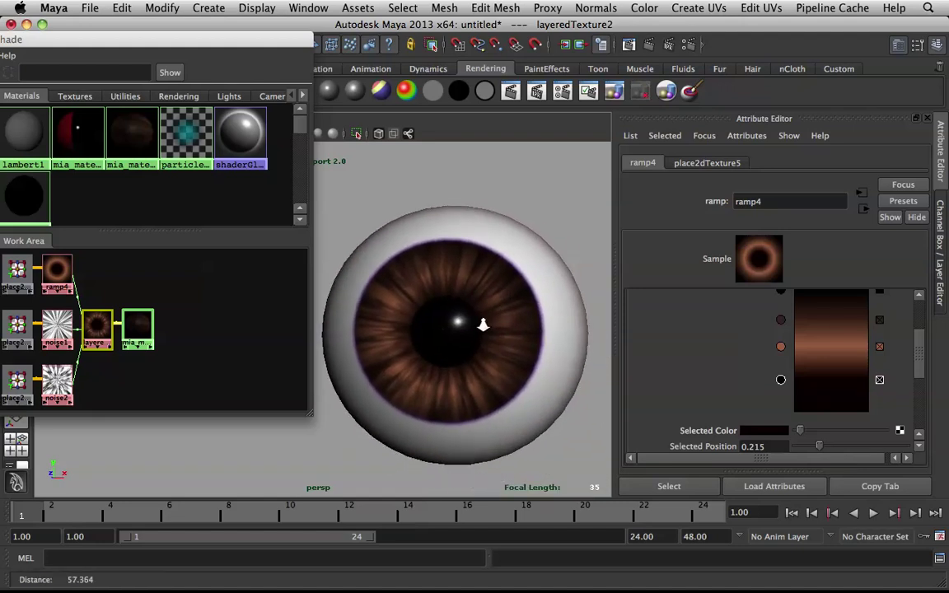
alt+drag(468, 303, 442, 298)
Search the Hypershade node list for "cl" and create a Cloud texture, placing it beside the iris's shading network.
drag(168, 42, 614, 98)
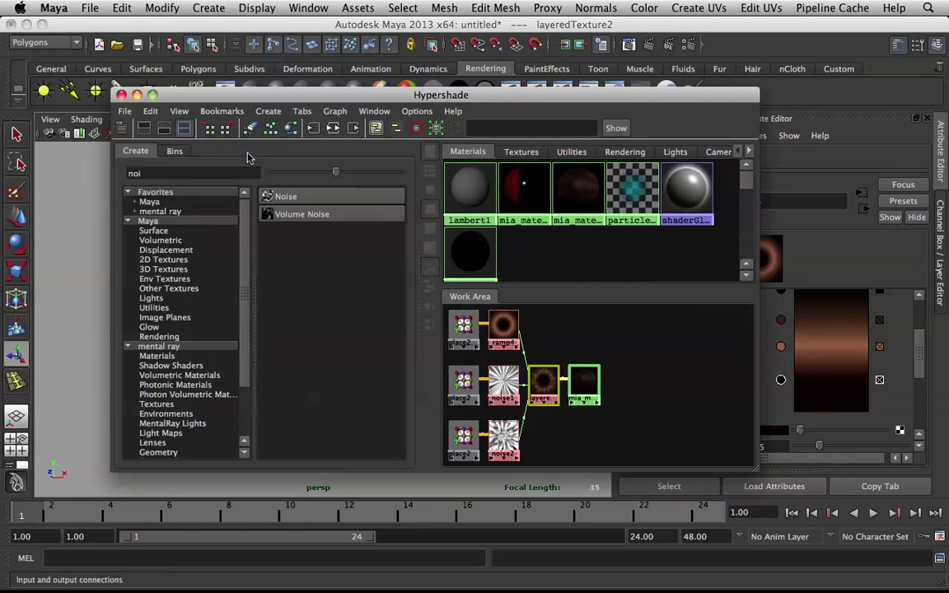
click(191, 174)
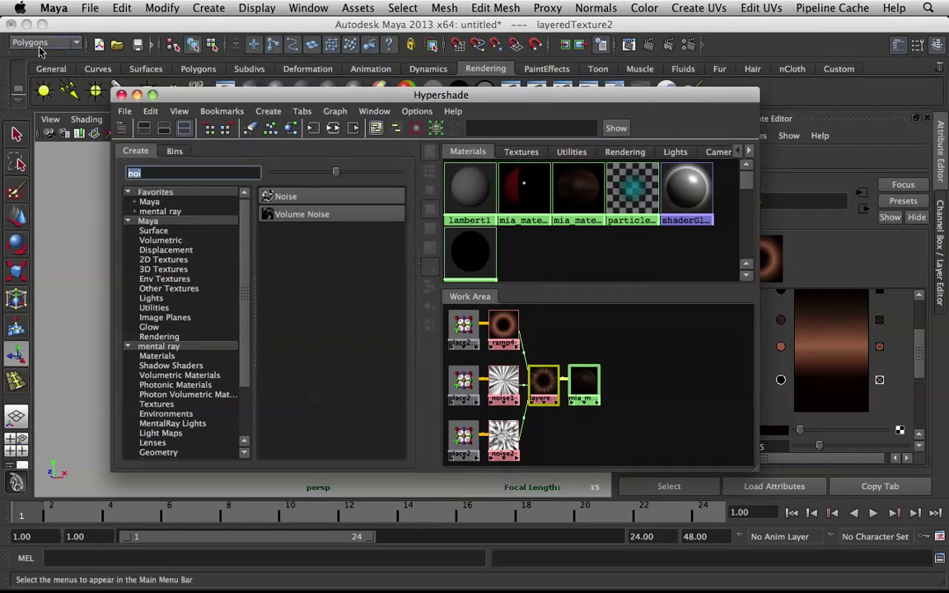
text(c)
key(F12)
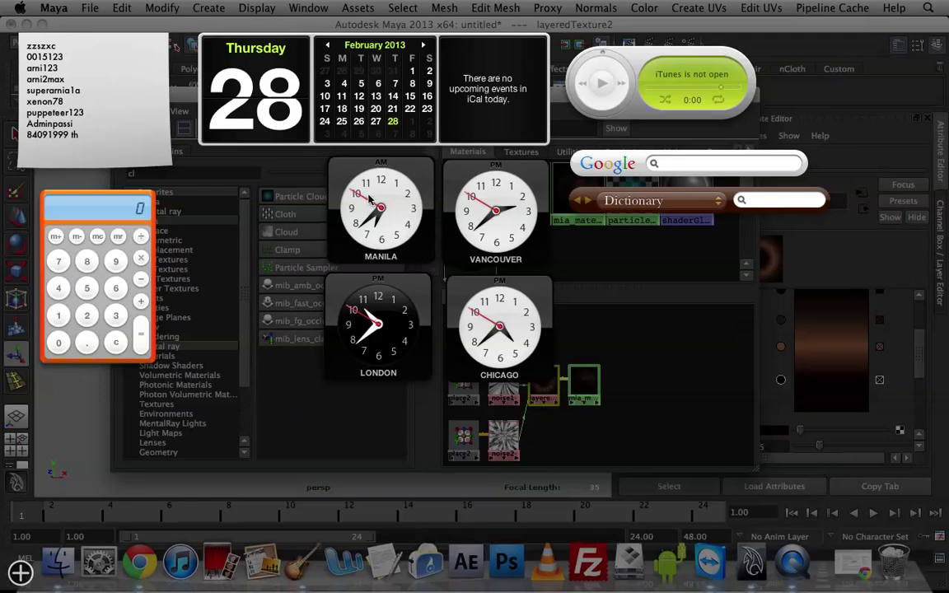
click(258, 373)
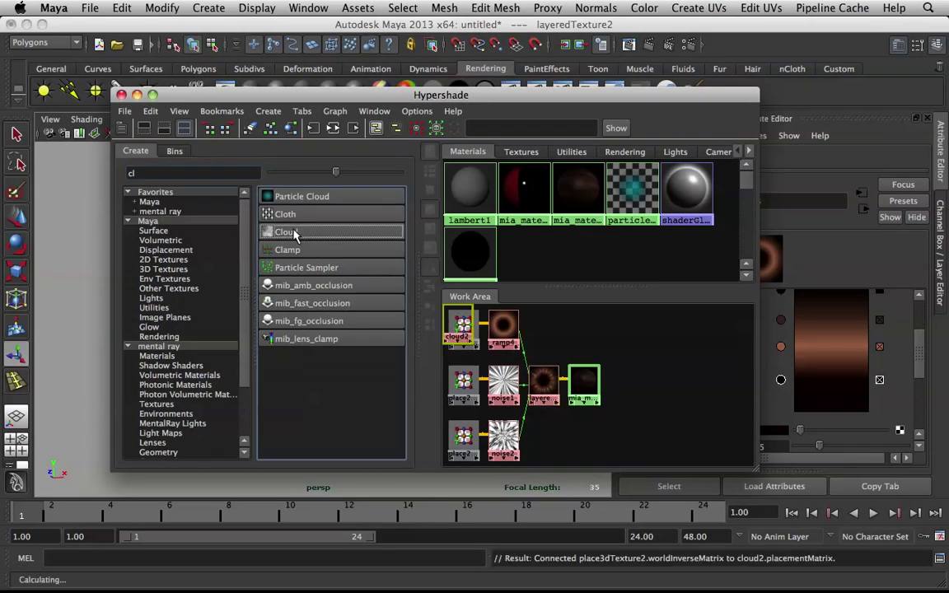
drag(461, 326, 610, 342)
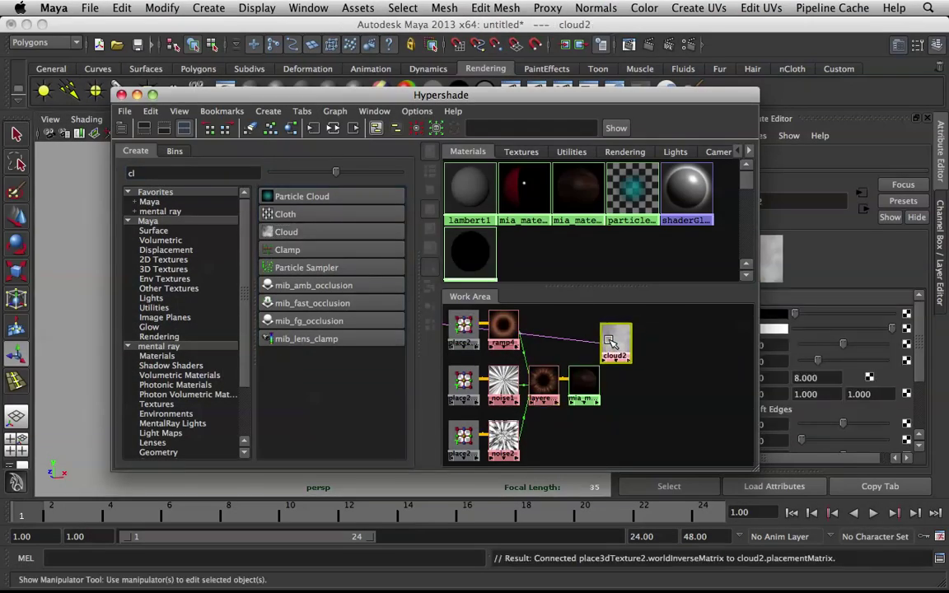
Connect the cloud2 texture to the iris's layered texture as a new layer and set its Blend Mode to Multiply.
click(542, 381)
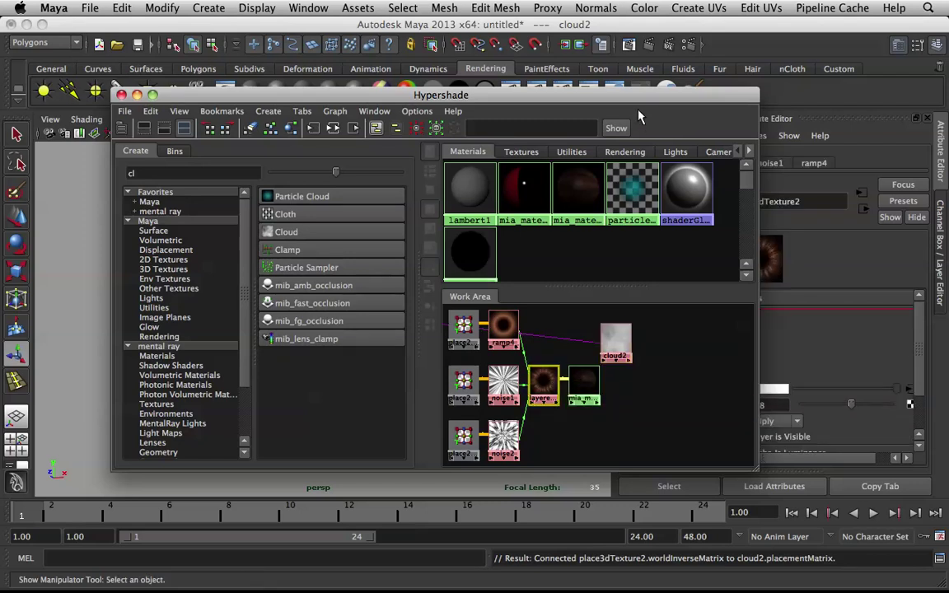
drag(626, 101, 204, 83)
mouse_move(192, 324)
middle_down()
mouse_move(621, 355)
mouse_move(753, 338)
mouse_move(766, 351)
mouse_move(635, 350)
middle_up()
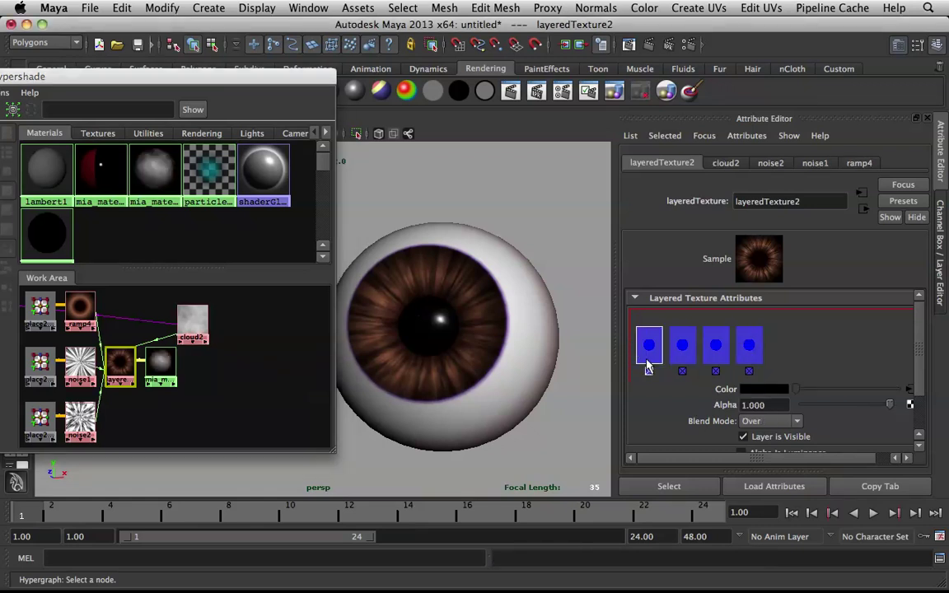
click(771, 421)
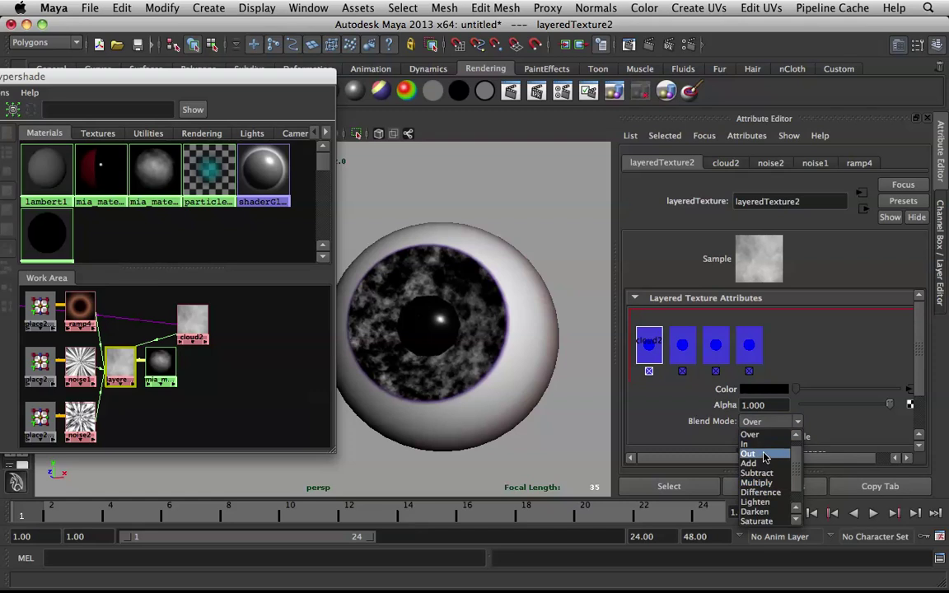
click(756, 483)
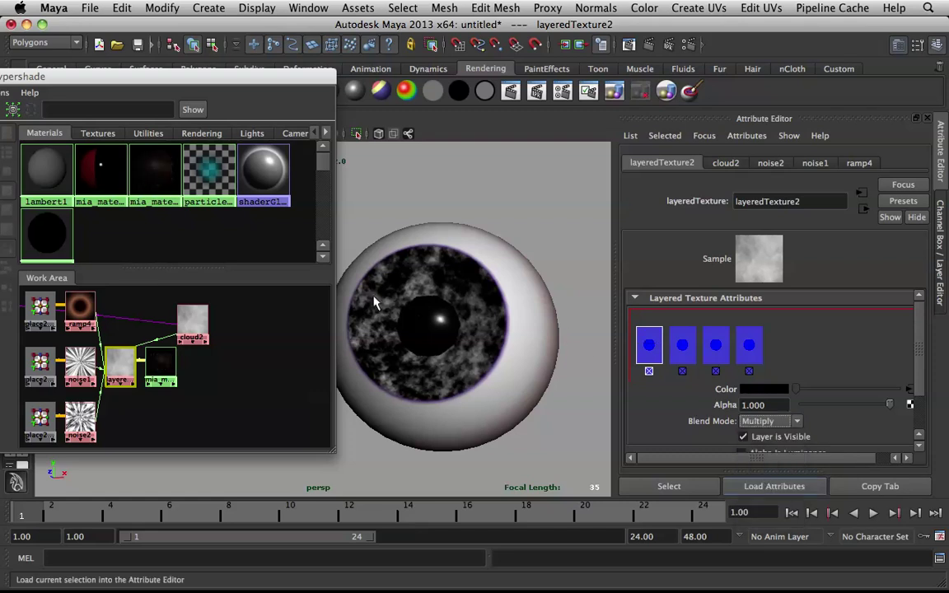
Set the cloud2 texture's Edge Thresh to 0 and lighten its Color 1 to a very light grey.
click(206, 317)
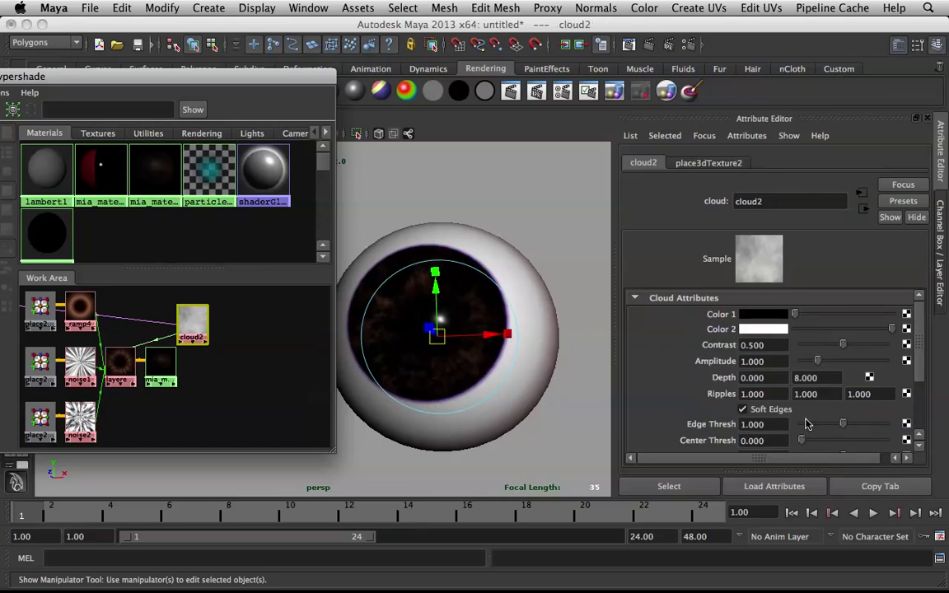
drag(842, 424, 733, 419)
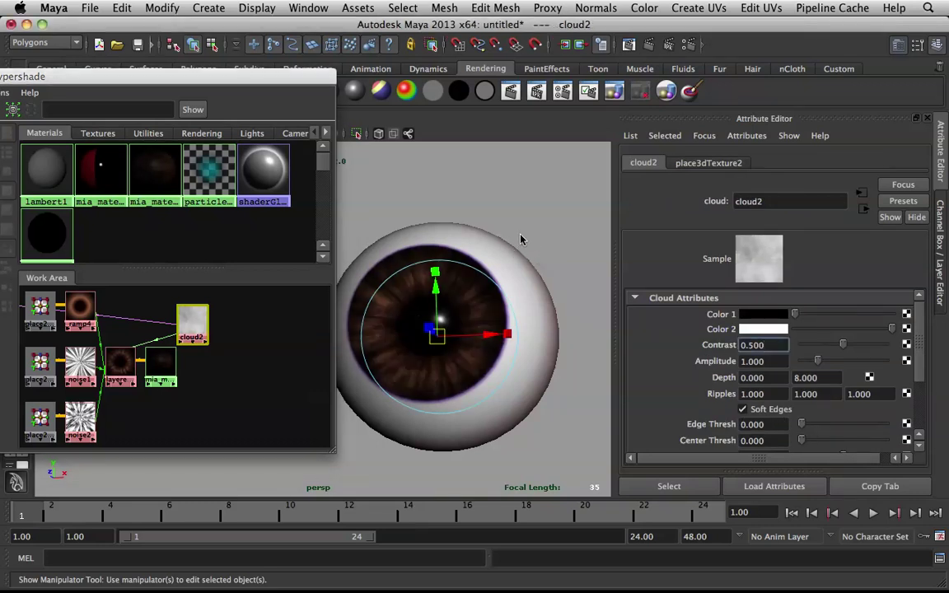
alt+drag(521, 240, 517, 257)
key(q)
alt+drag(441, 333, 453, 309)
alt+right_drag(453, 309, 502, 327)
alt+middle_drag(500, 327, 403, 244)
alt+right_drag(461, 281, 500, 252)
alt+middle_drag(500, 252, 511, 262)
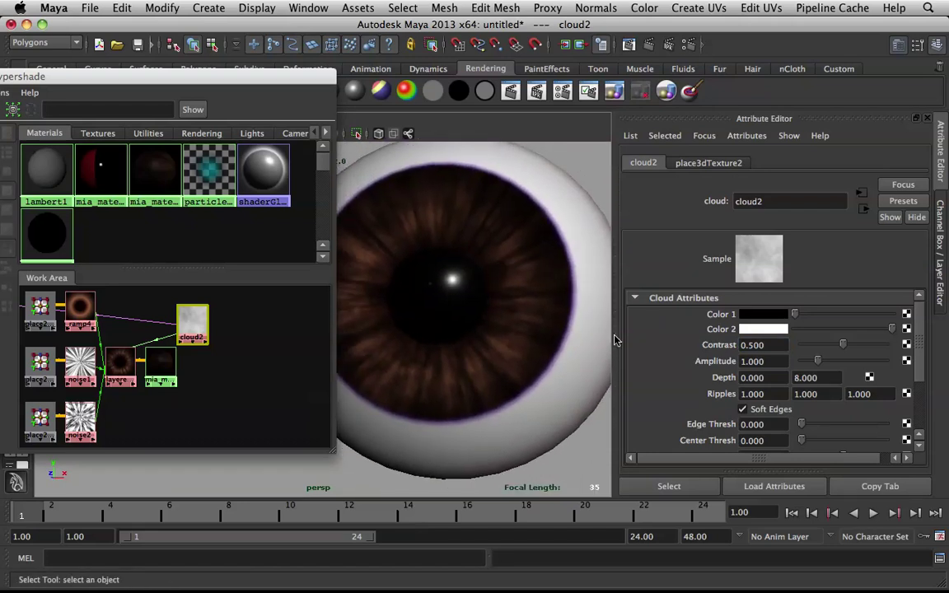
drag(830, 319, 879, 323)
alt+drag(434, 282, 458, 283)
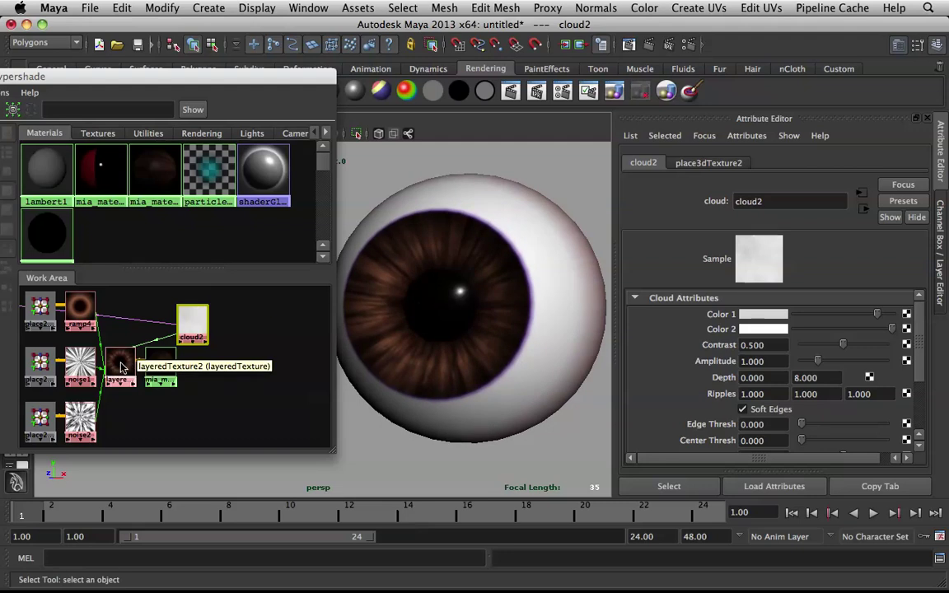
Set the layer alphas in layeredTexture2 to about 0.51 for cloud2, 0.45 for noise2 and 0.86 for noise1.
click(72, 368)
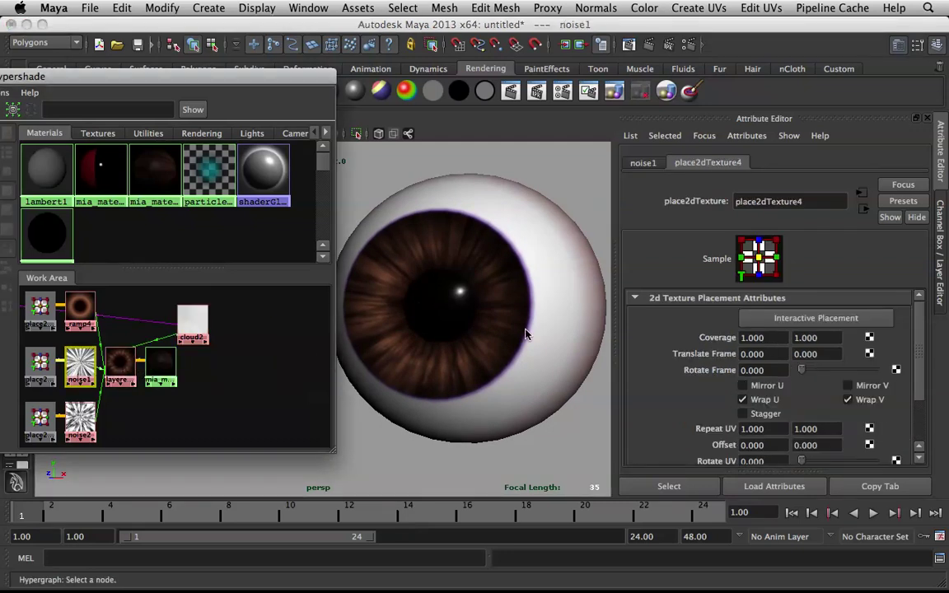
click(119, 368)
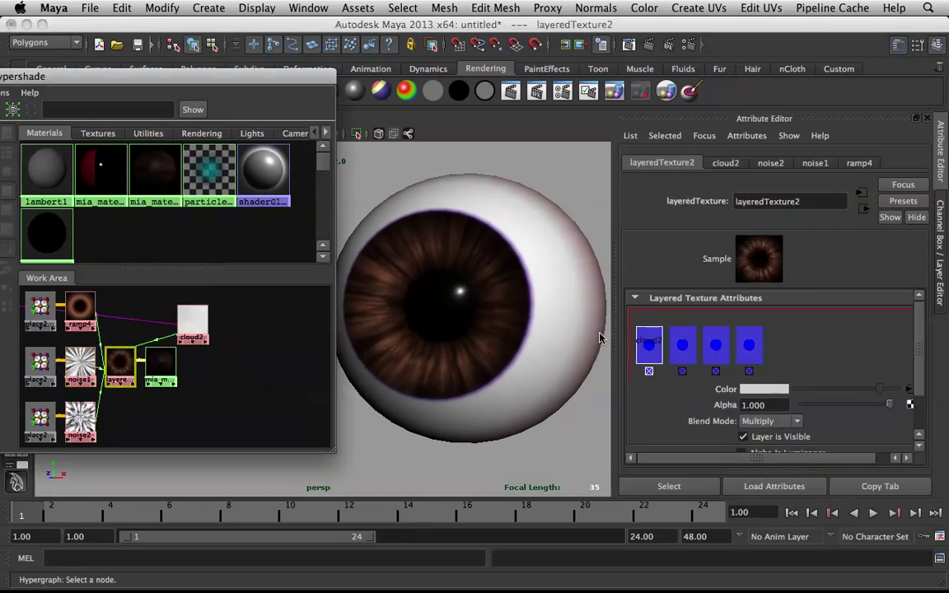
click(684, 341)
click(645, 346)
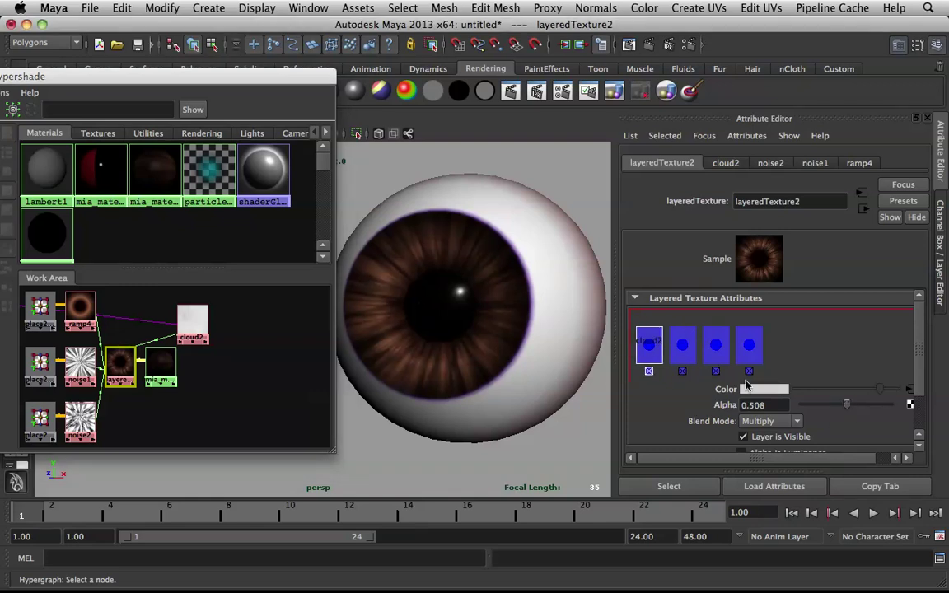
click(685, 351)
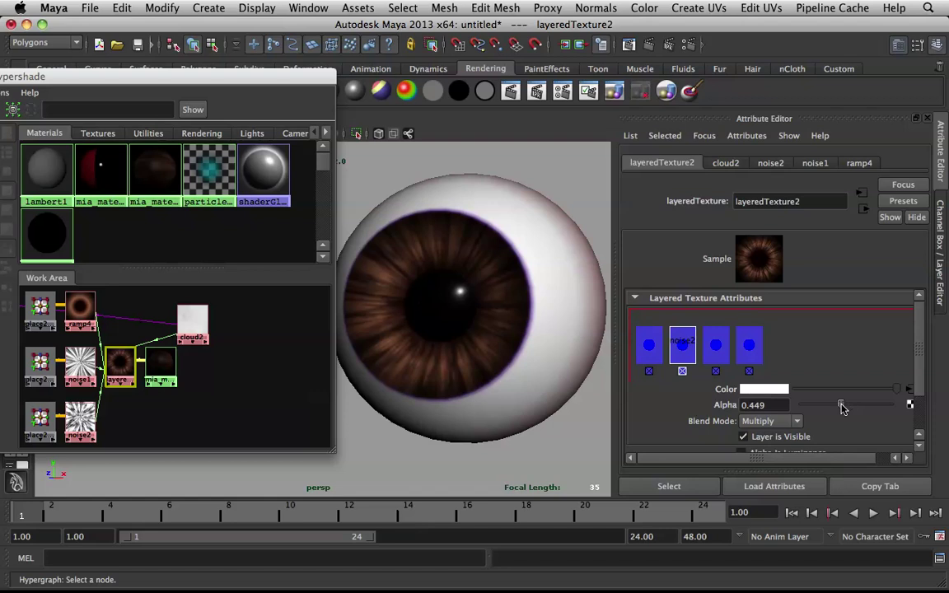
click(721, 347)
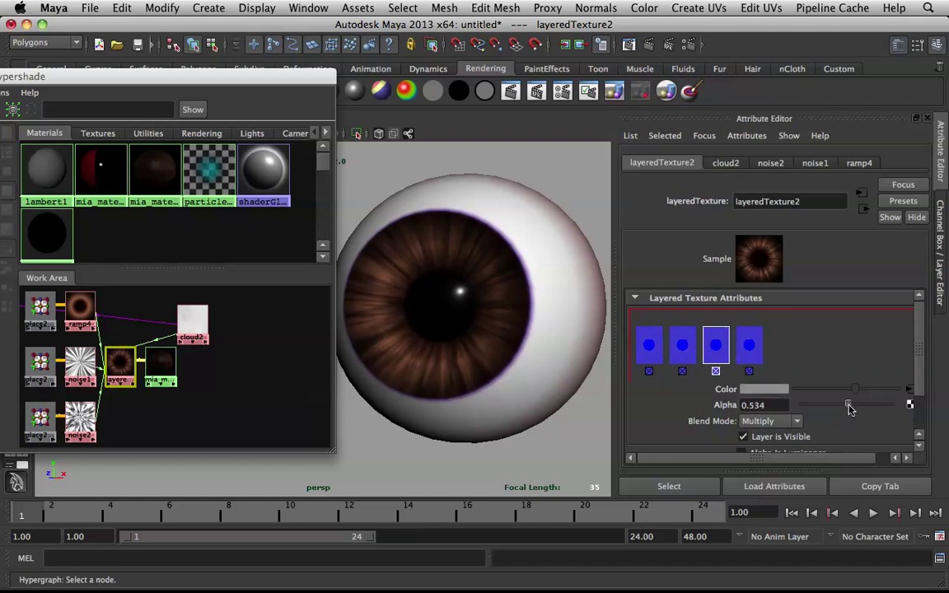
alt+drag(540, 243, 488, 251)
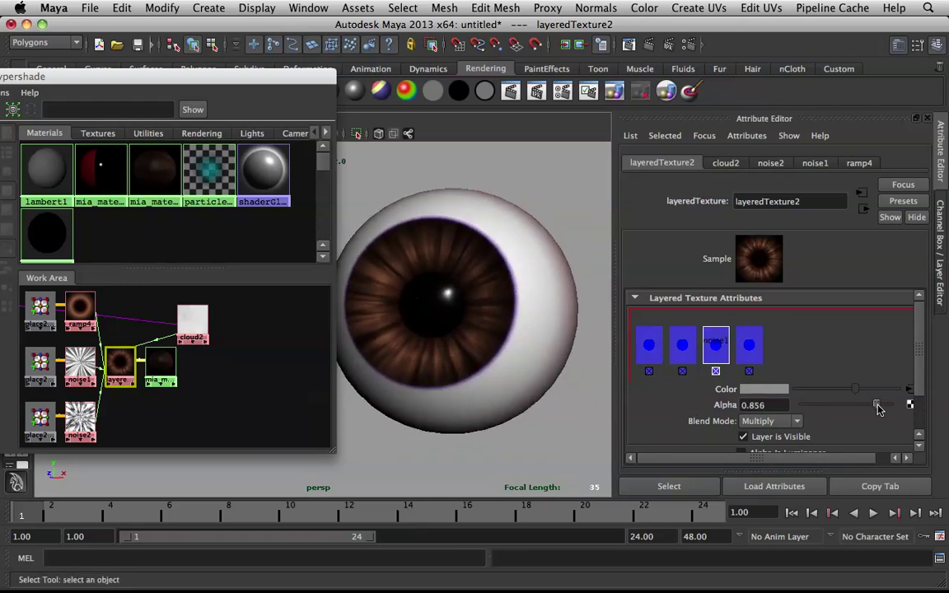
mouse_move(488, 248)
alt+mouse_down()
mouse_move(479, 242)
mouse_move(541, 229)
mouse_move(479, 249)
mouse_move(483, 242)
alt+mouse_up()
Minimize the Hypershade window and create a directional light.
drag(231, 77, 747, 160)
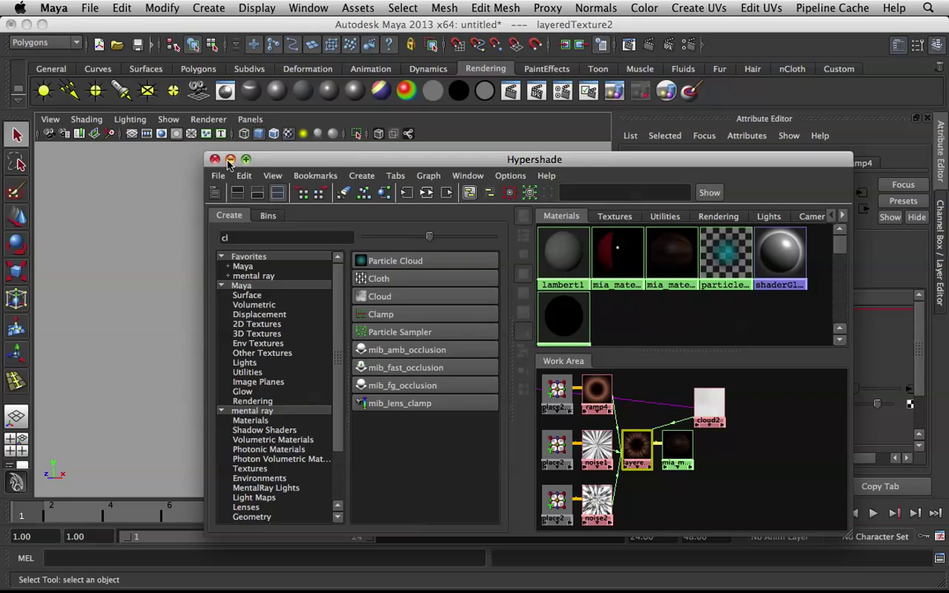
click(230, 160)
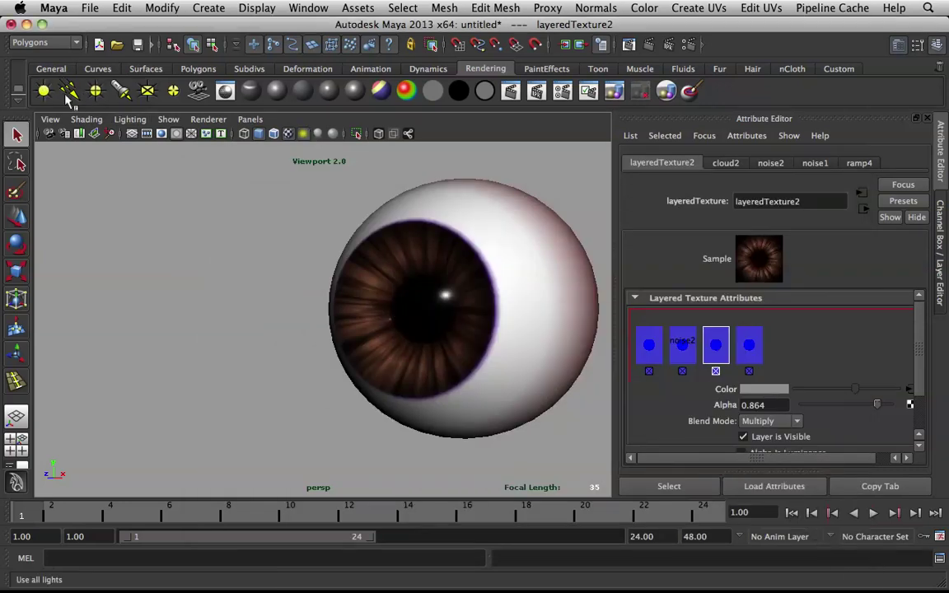
click(70, 91)
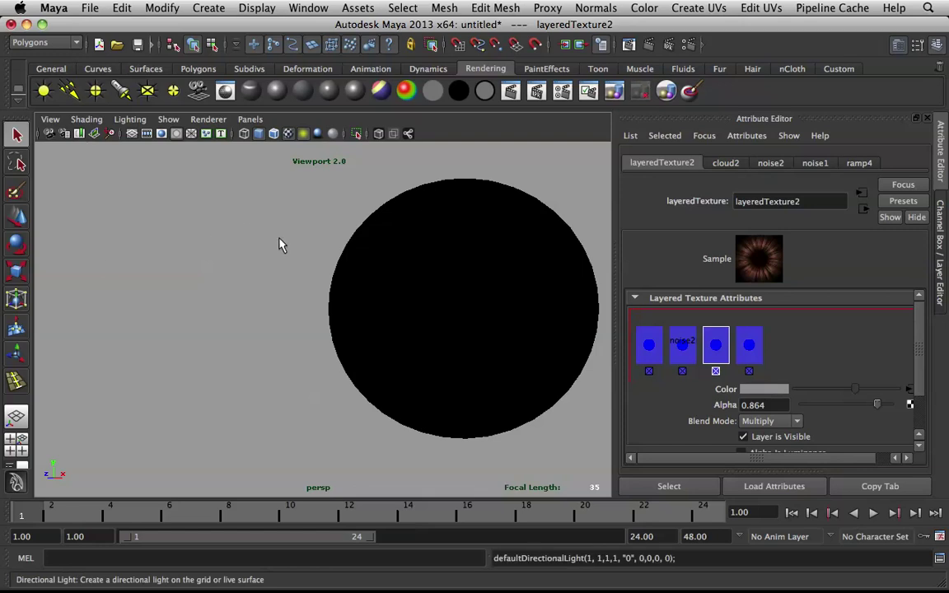
Move the directional light up in front of the eyeball, enlarge it, and rotate it about -40 degrees in X to aim down at the eye.
alt+drag(303, 271, 324, 249)
key(w)
scroll(311, 332, down, 3)
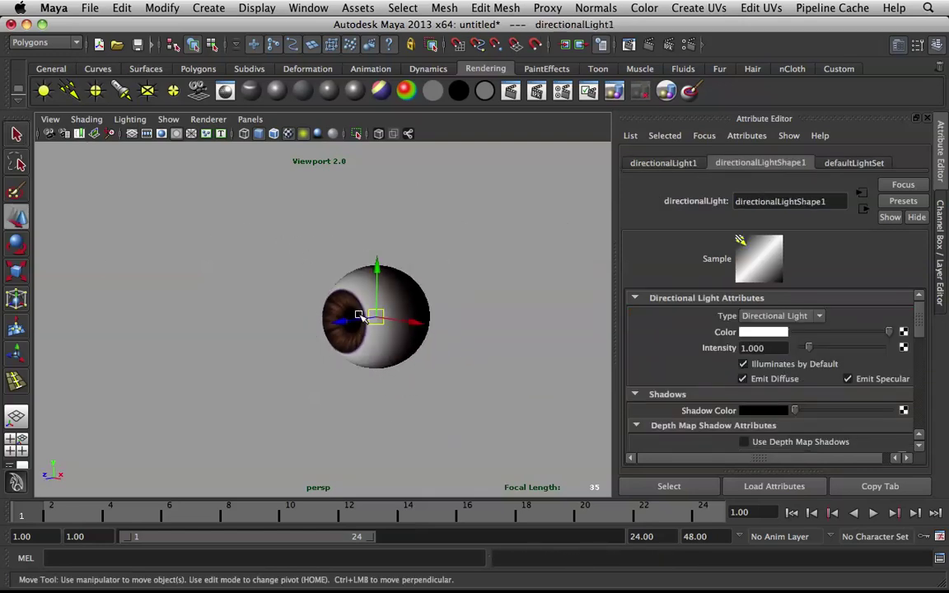
drag(352, 319, 203, 217)
key(r)
drag(212, 272, 324, 249)
key(e)
drag(197, 197, 216, 189)
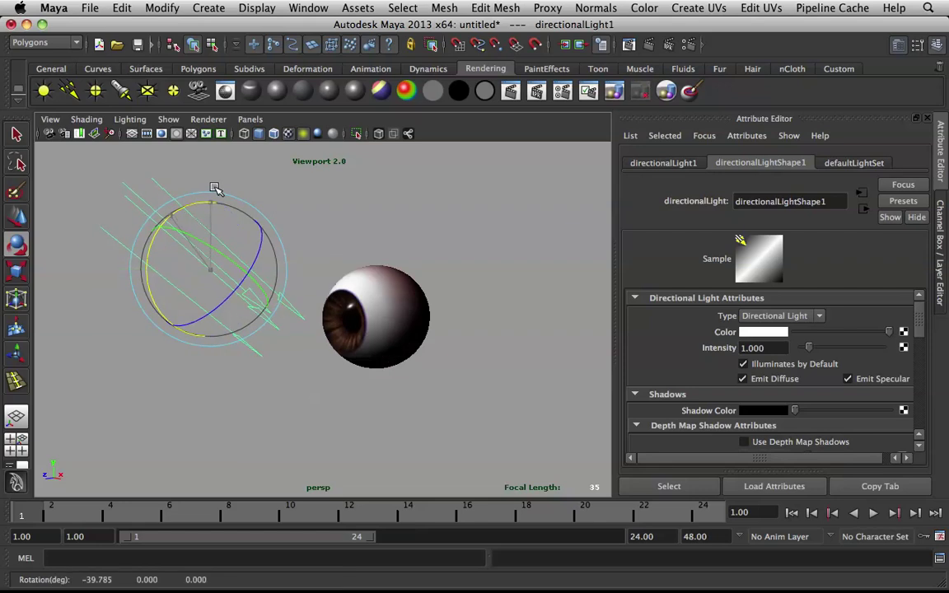
mouse_move(205, 235)
mouse_down()
mouse_move(205, 245)
mouse_move(195, 234)
mouse_up()
Enable Ray Trace Shadows on the directional light with Light Angle 10 and 32 Shadow Rays.
scroll(716, 338, down, 5)
scroll(706, 308, up, 3)
scroll(765, 359, down, 2)
scroll(766, 371, down, 3)
click(776, 425)
scroll(787, 404, down, 2)
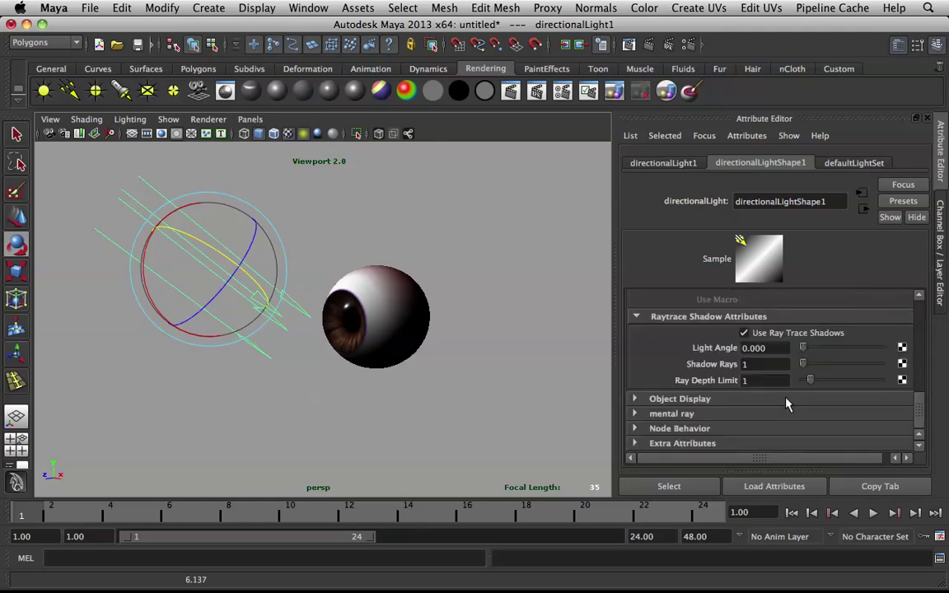
key(Tab)
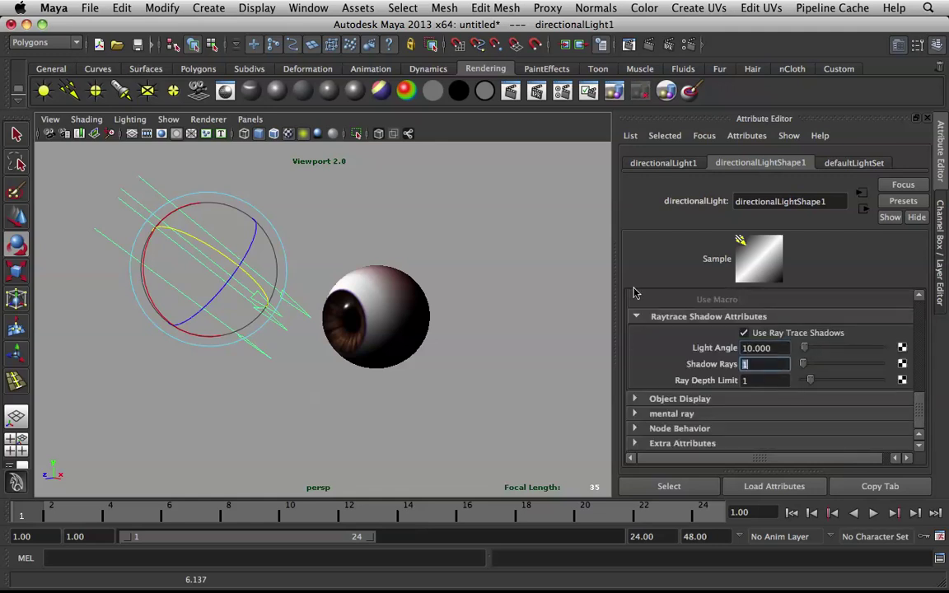
text(32)
click(502, 260)
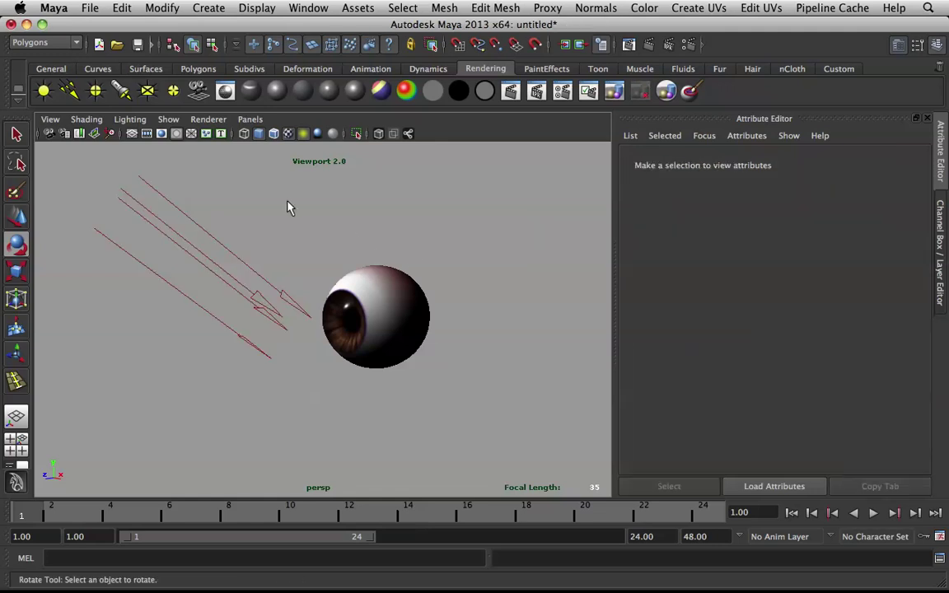
Duplicate the directional light and rotate the copy to shine on the eyeball's dark side.
click(208, 262)
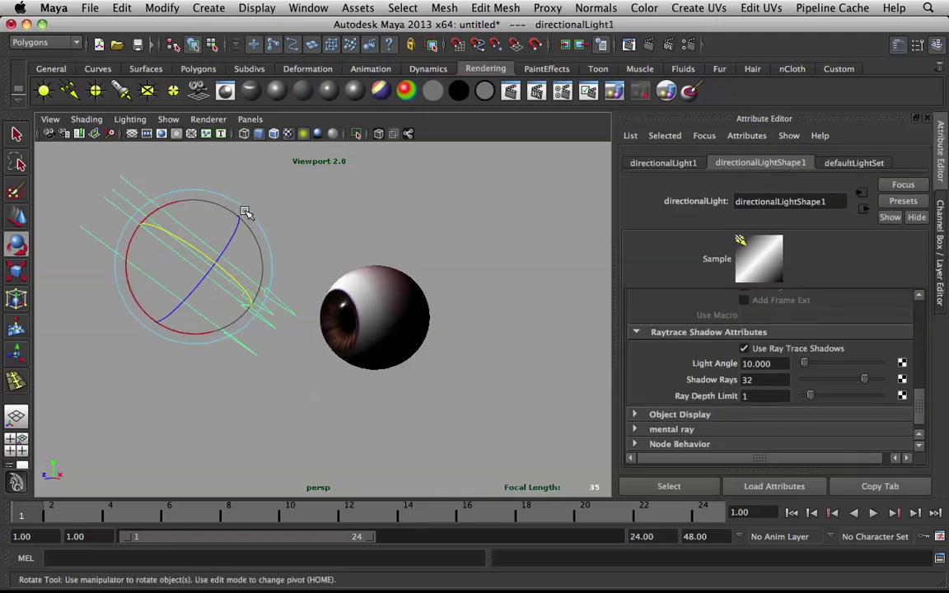
key(ctrl+d)
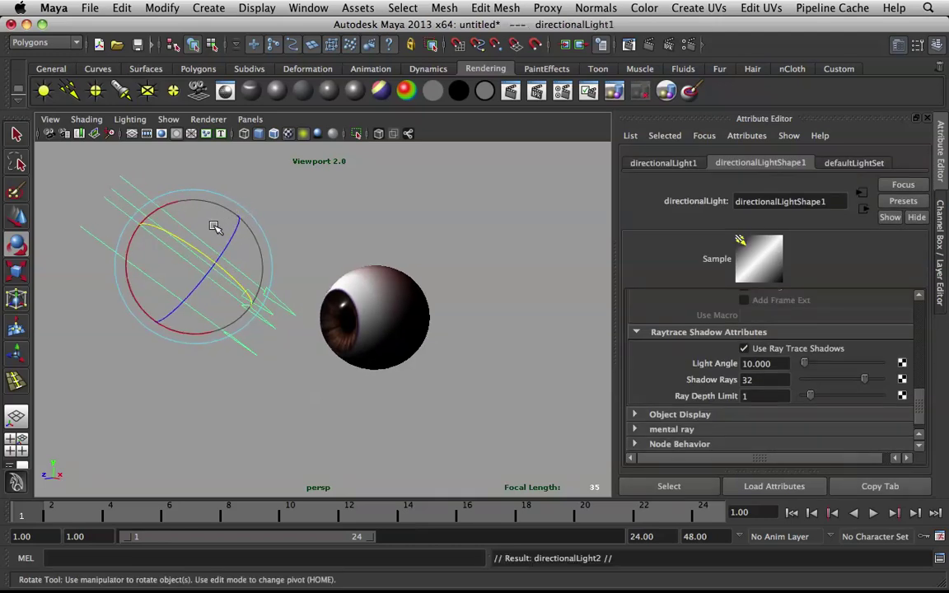
drag(188, 247, 279, 303)
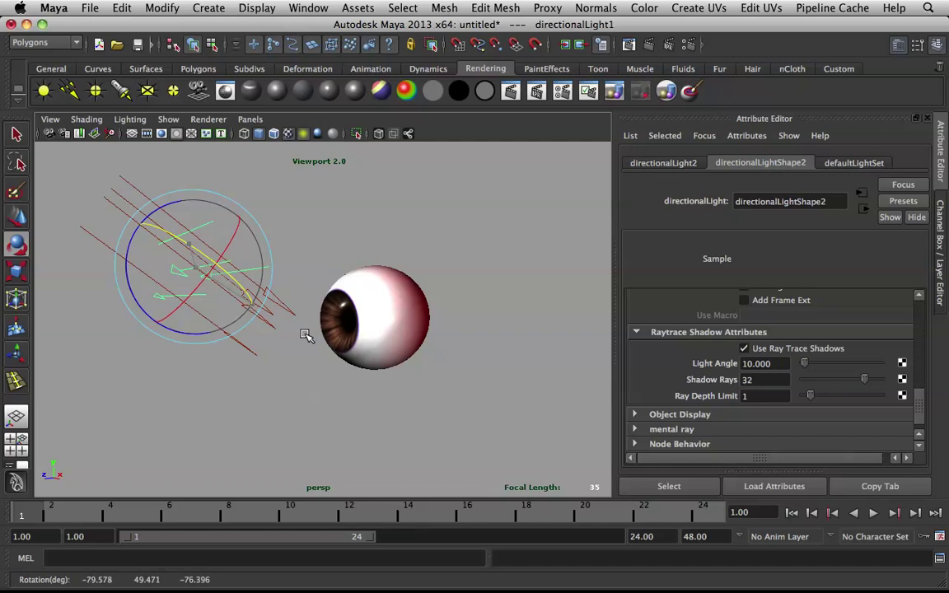
mouse_move(189, 251)
mouse_down()
mouse_move(247, 267)
mouse_move(234, 286)
mouse_up()
Set the duplicated directional light's intensity to 0.5.
scroll(787, 359, up, 10)
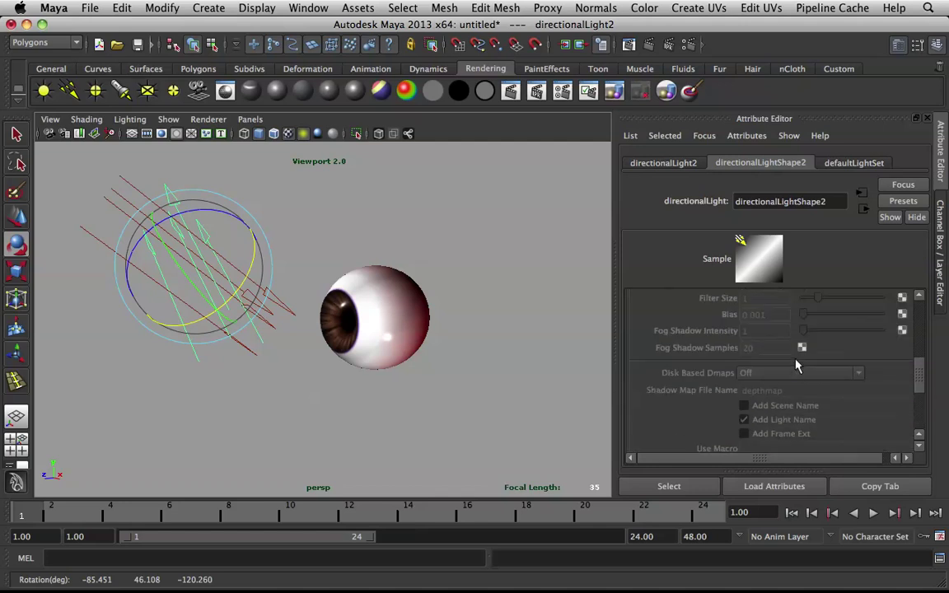
click(771, 349)
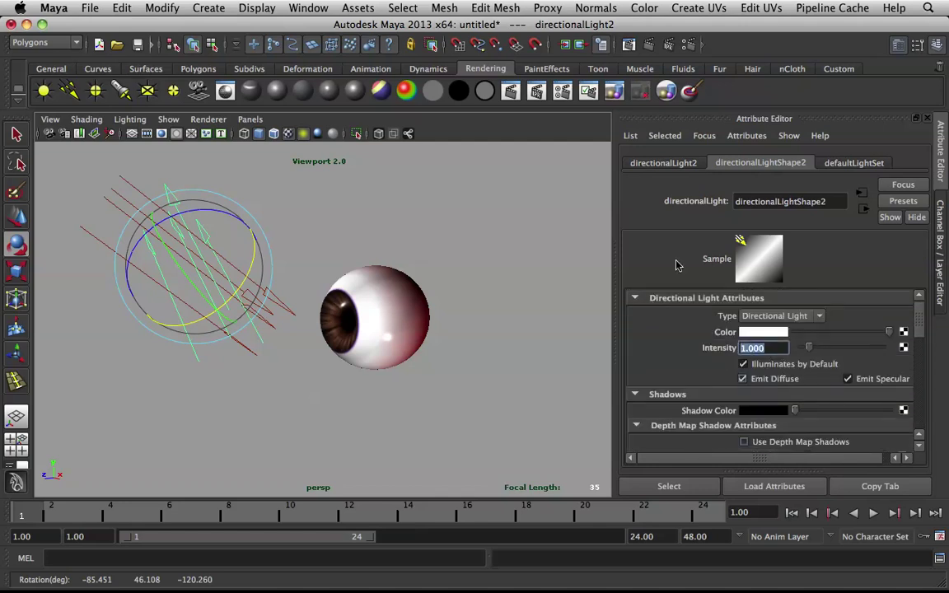
text(5)
key(Return)
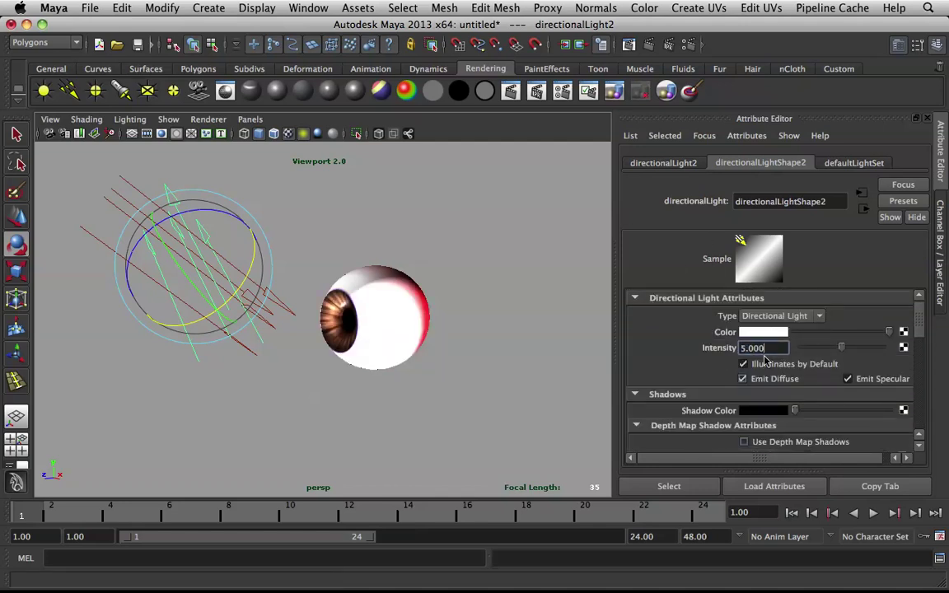
drag(770, 350, 725, 344)
text(.5)
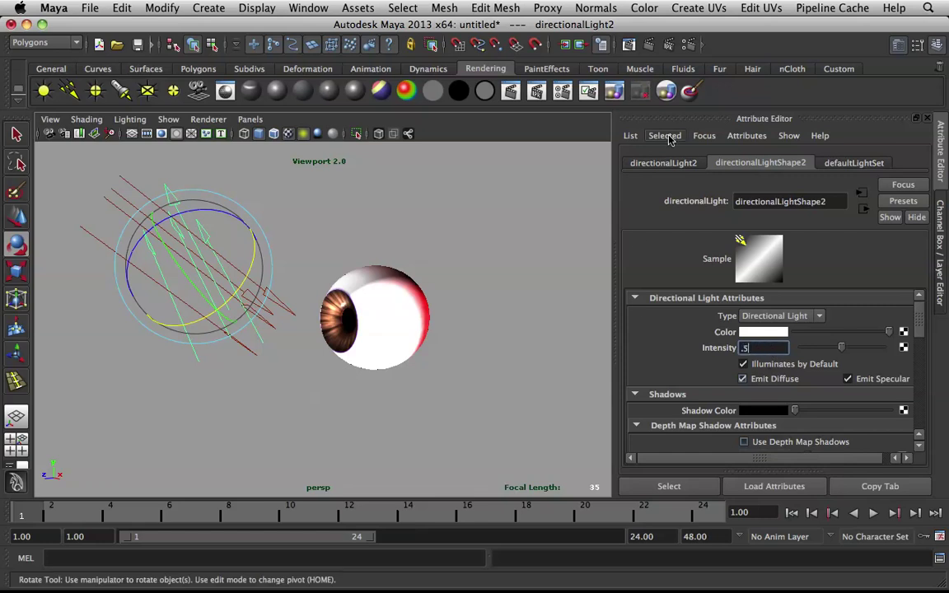
text(.5)
key(Return)
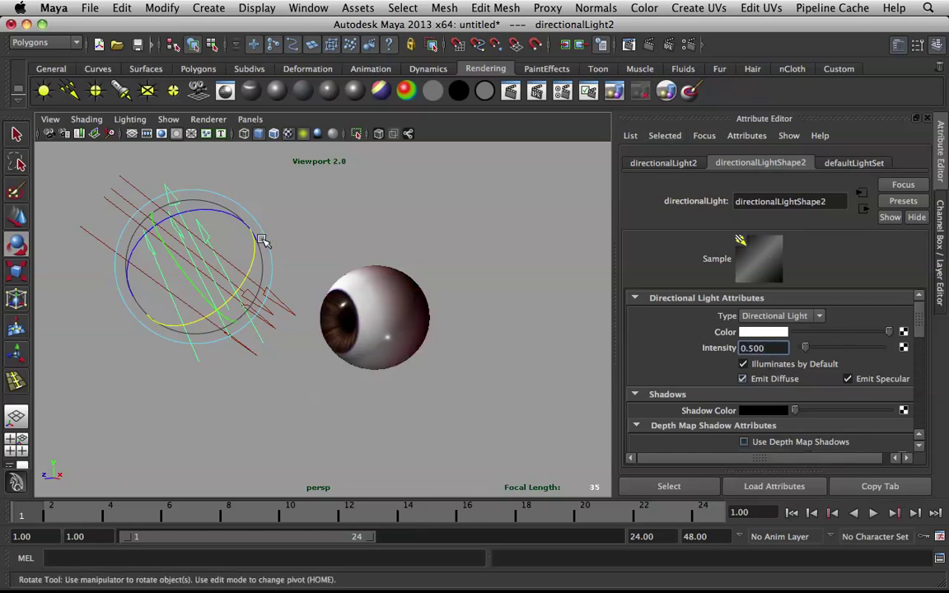
Rotate the second light to shine on the eye from behind, and duplicate it with the copy aimed upward from below.
drag(243, 289, 282, 218)
key(super+d)
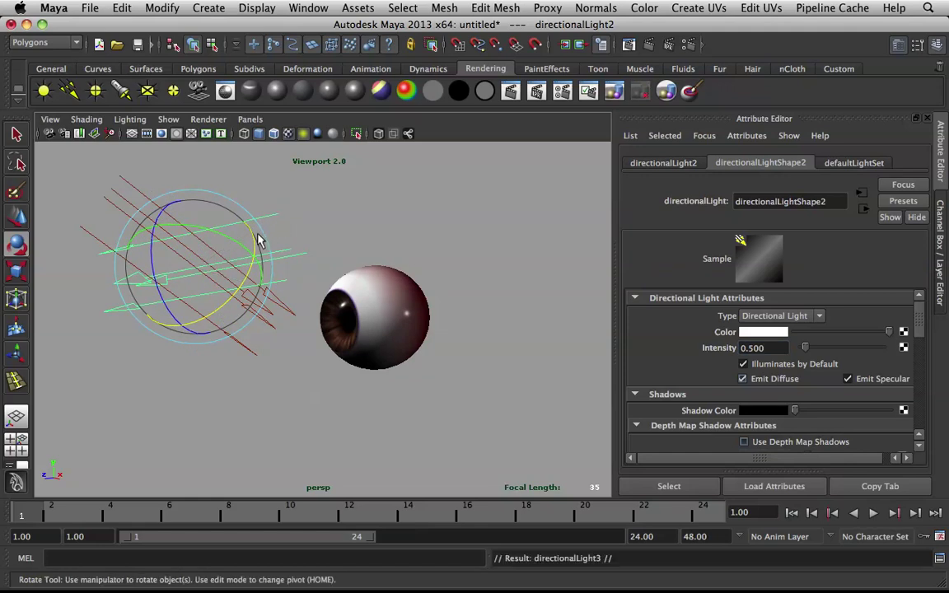
drag(195, 324, 212, 324)
Turn off Emit Specular on both duplicated directional lights.
click(470, 249)
alt+drag(445, 258, 356, 275)
alt+right_drag(439, 337, 492, 353)
alt+drag(492, 352, 439, 394)
alt+right_drag(439, 394, 364, 277)
alt+drag(263, 333, 210, 323)
click(144, 282)
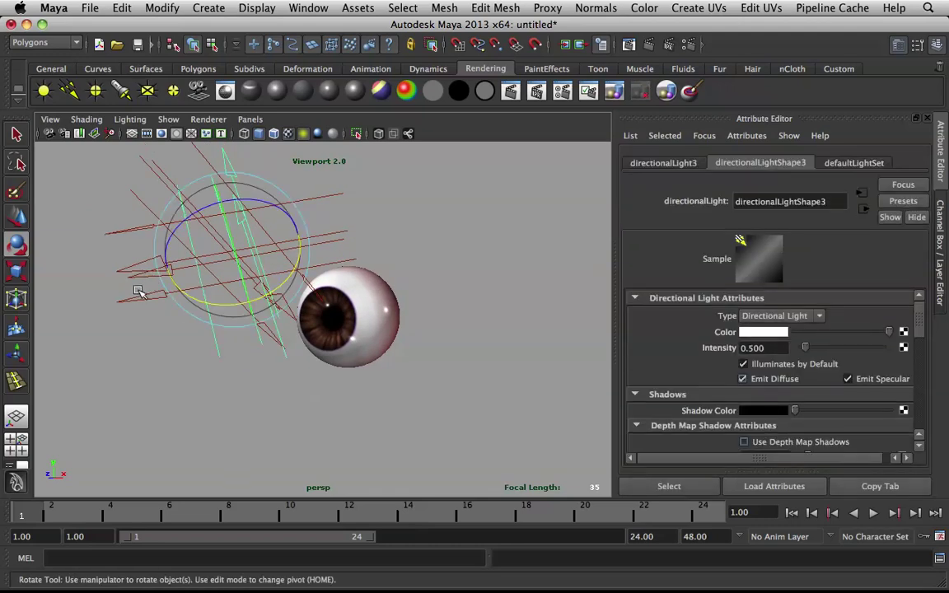
click(127, 302)
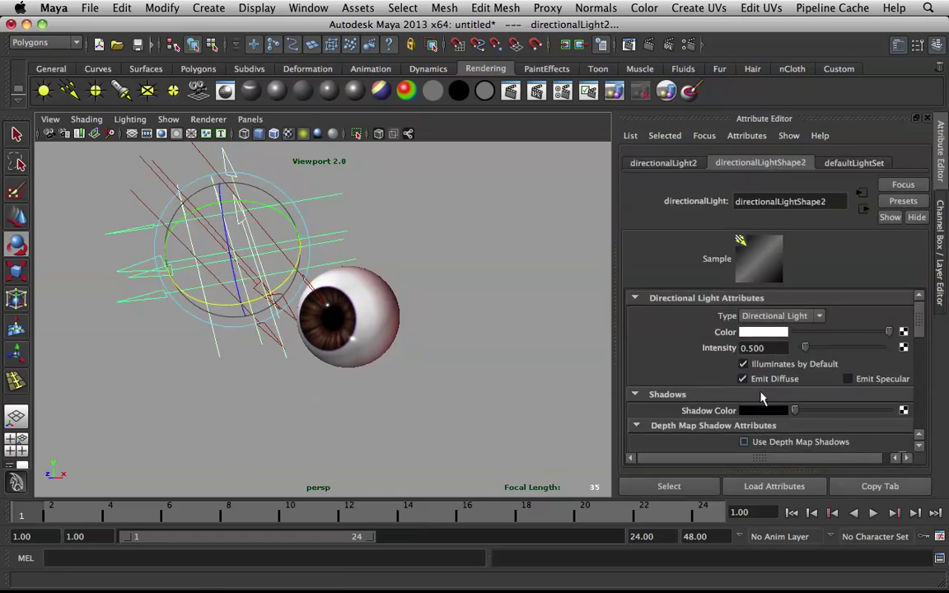
click(269, 352)
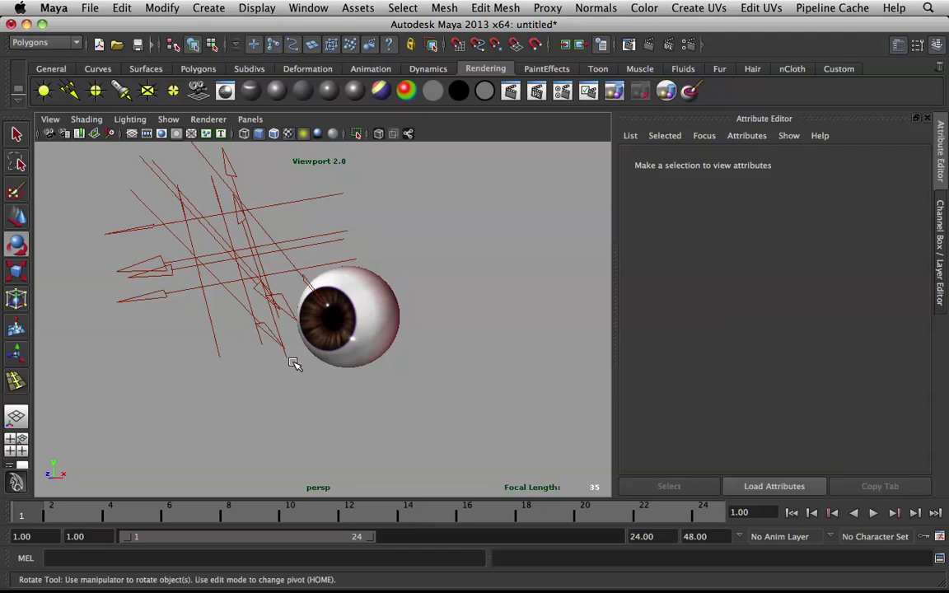
click(294, 357)
click(435, 328)
Examine the eyeball's iris, highlight and shading up close from several angles under the three lights.
alt+right_drag(434, 327, 582, 434)
alt+drag(496, 397, 504, 384)
alt+right_drag(504, 385, 538, 436)
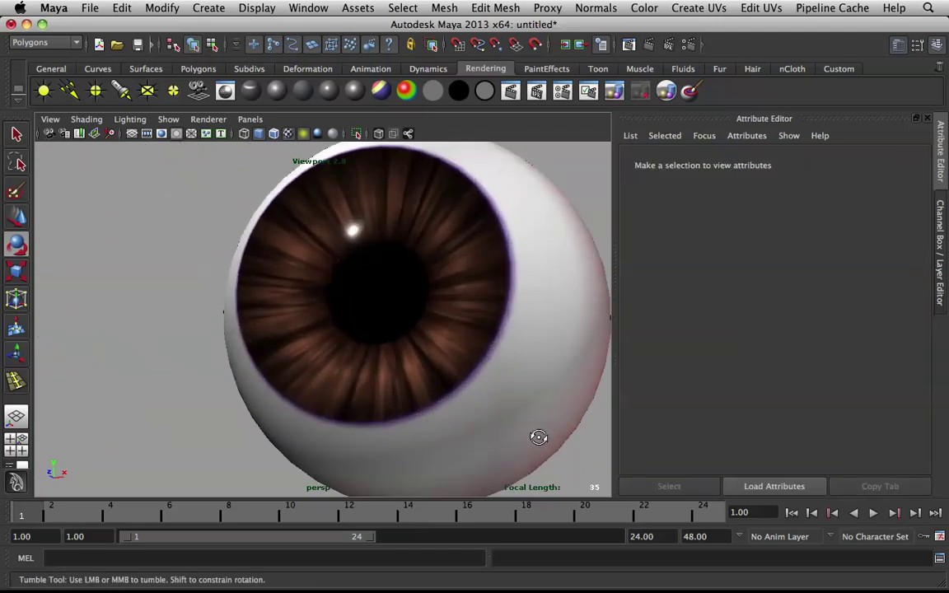
alt+drag(538, 436, 507, 409)
alt+right_drag(507, 409, 452, 334)
mouse_move(451, 335)
alt+mouse_down()
mouse_move(432, 341)
mouse_move(434, 333)
alt+mouse_up()
alt+middle_drag(434, 333, 469, 309)
alt+drag(511, 336, 445, 278)
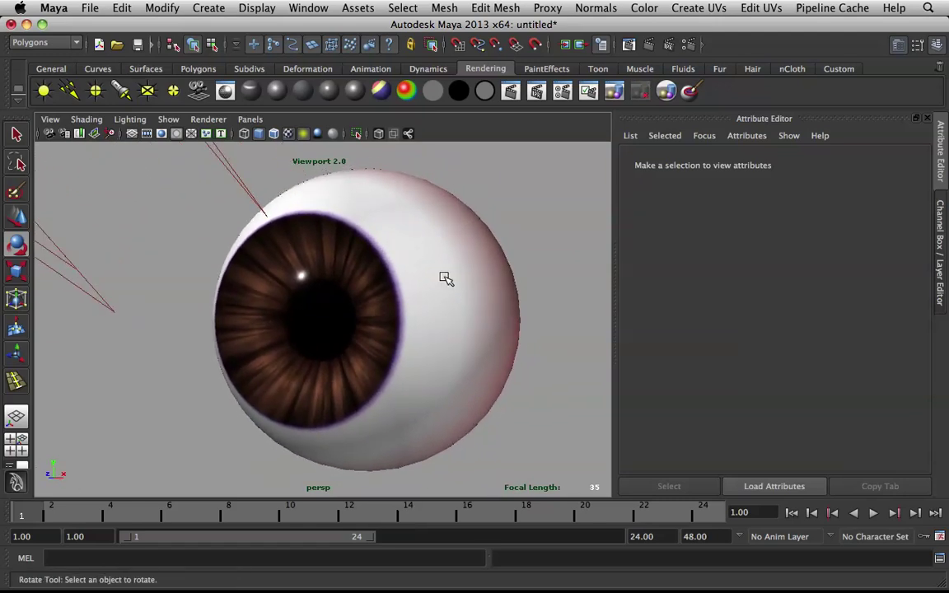
Show the resolution gate, frame the eyeball inside it, and render the current frame with mental ray.
click(163, 133)
scroll(492, 288, down, 1)
alt+middle_drag(457, 288, 460, 297)
alt+drag(459, 296, 463, 298)
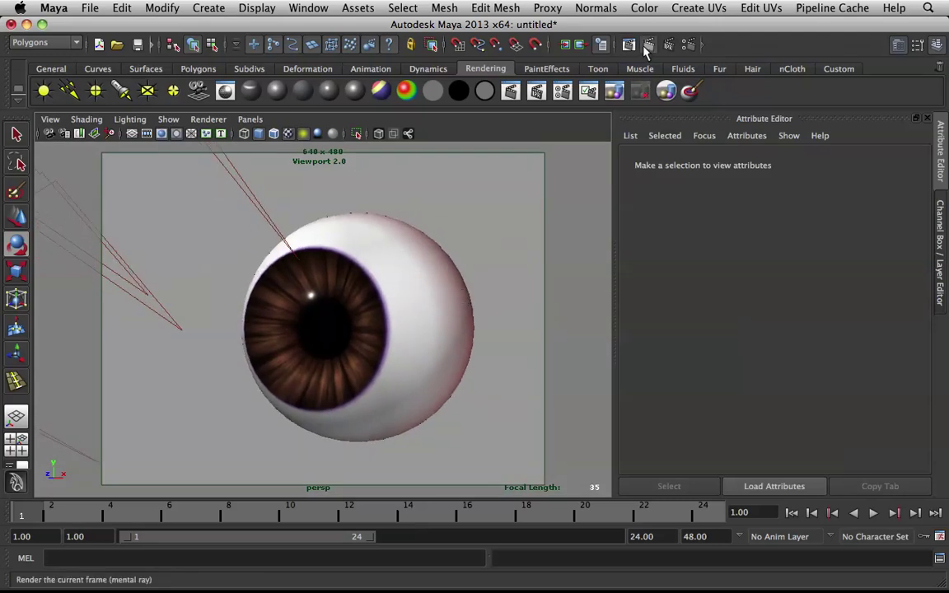
click(645, 46)
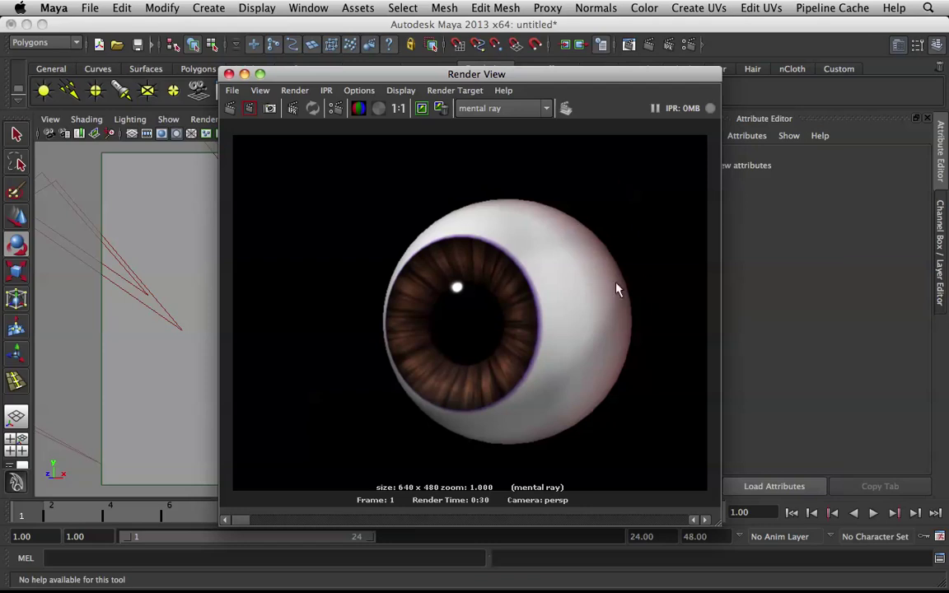
drag(498, 73, 336, 42)
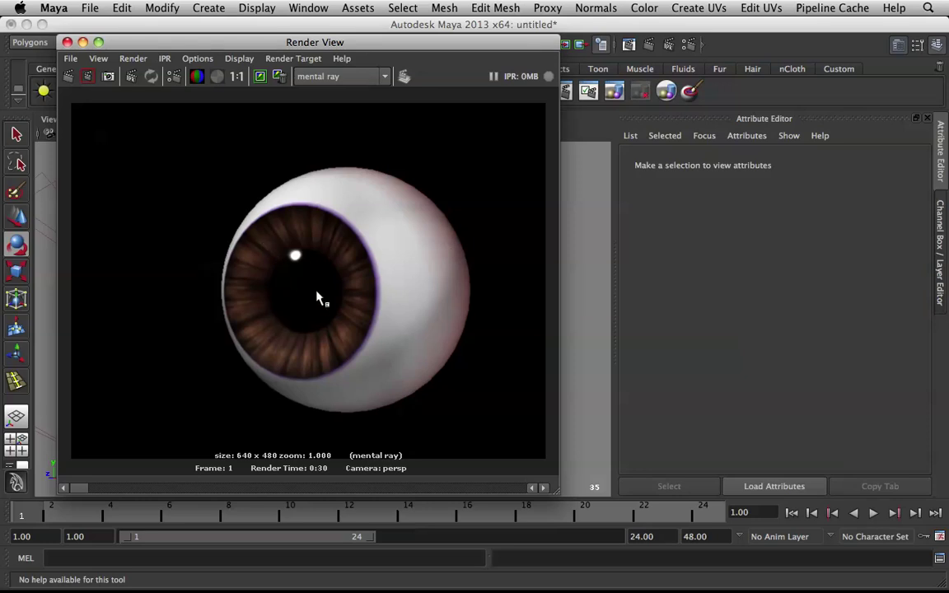
Compare the finished mental ray render of the eyeball with its appearance in the viewport.
drag(274, 46, 716, 72)
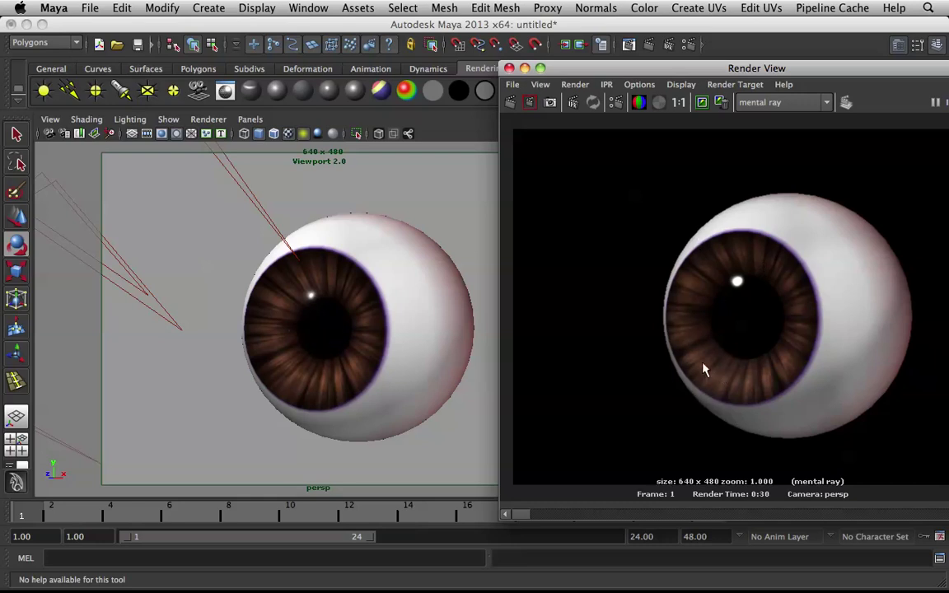
drag(766, 71, 576, 54)
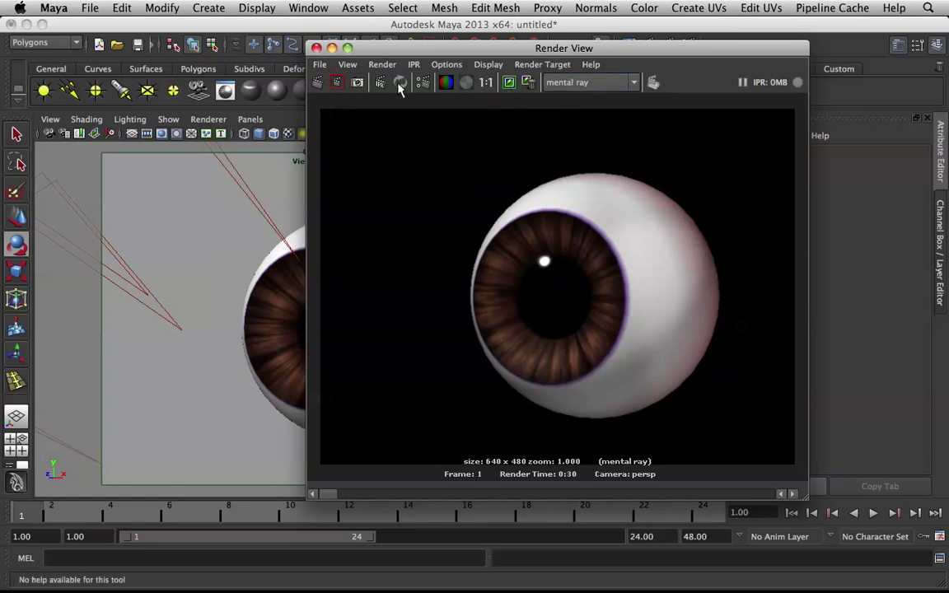
click(331, 48)
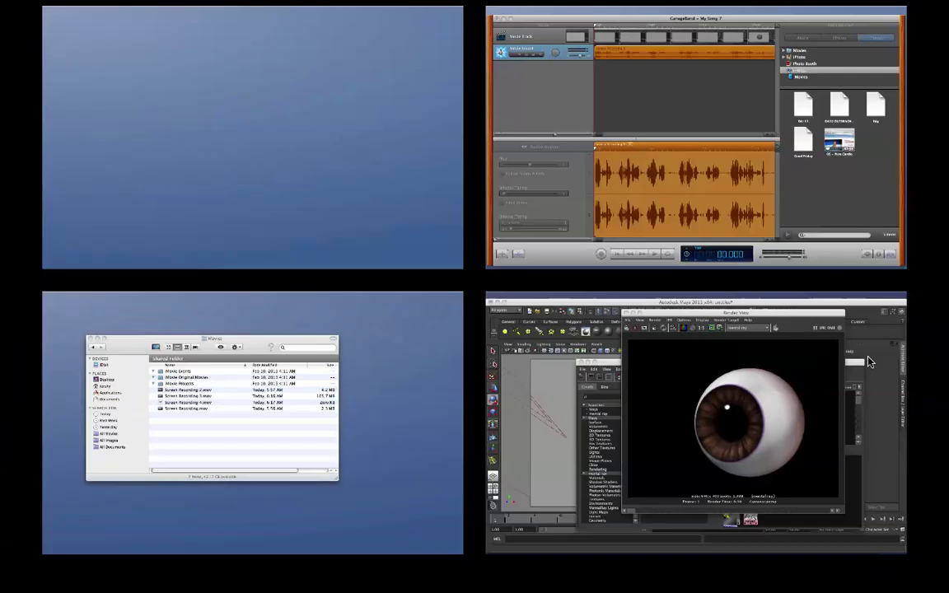
Switch to Chrome and select the web address of the video upload help page for replacement.
click(586, 363)
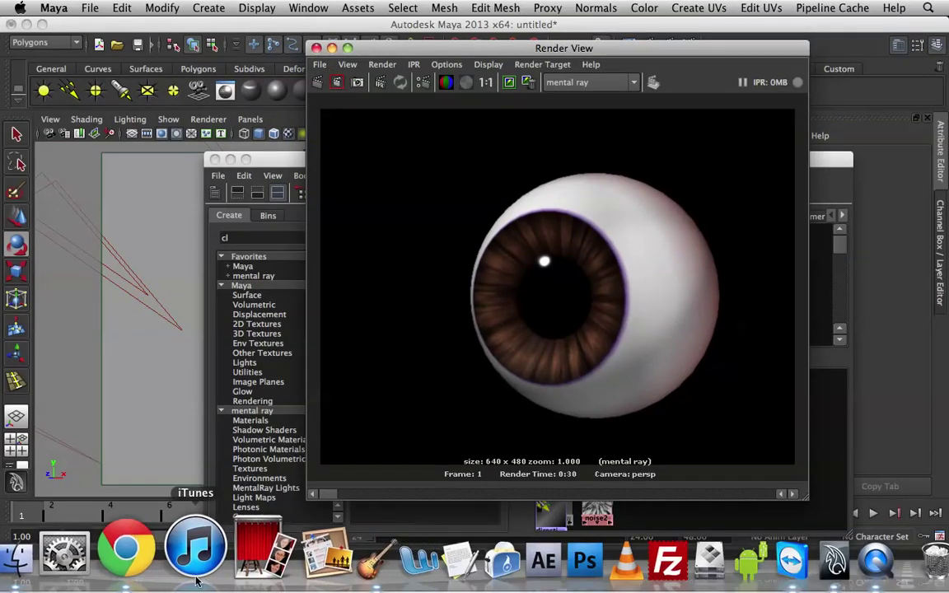
click(161, 560)
click(471, 55)
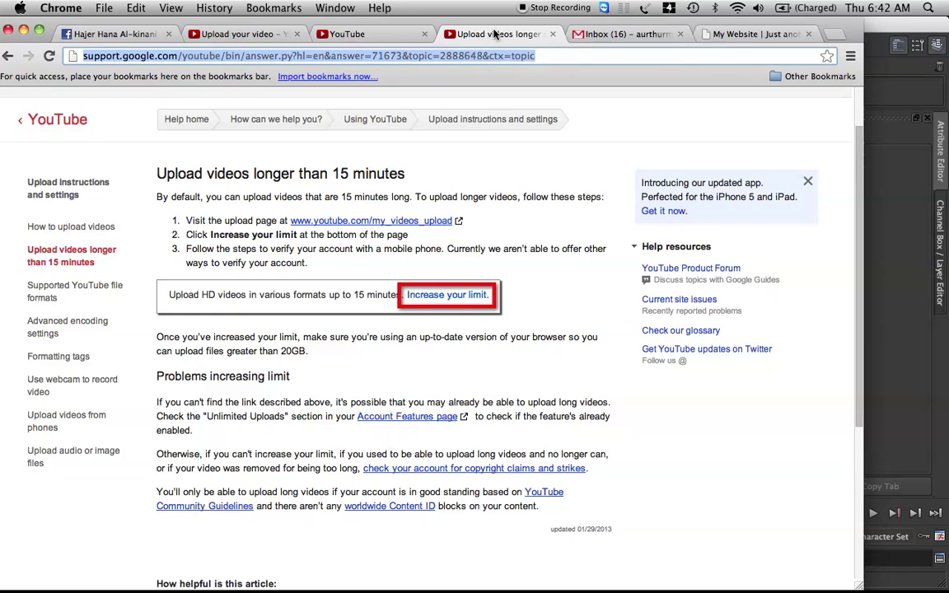
text(goo)
key(BackSpace)
key(BackSpace)
key(BackSpace)
key(BackSpace)
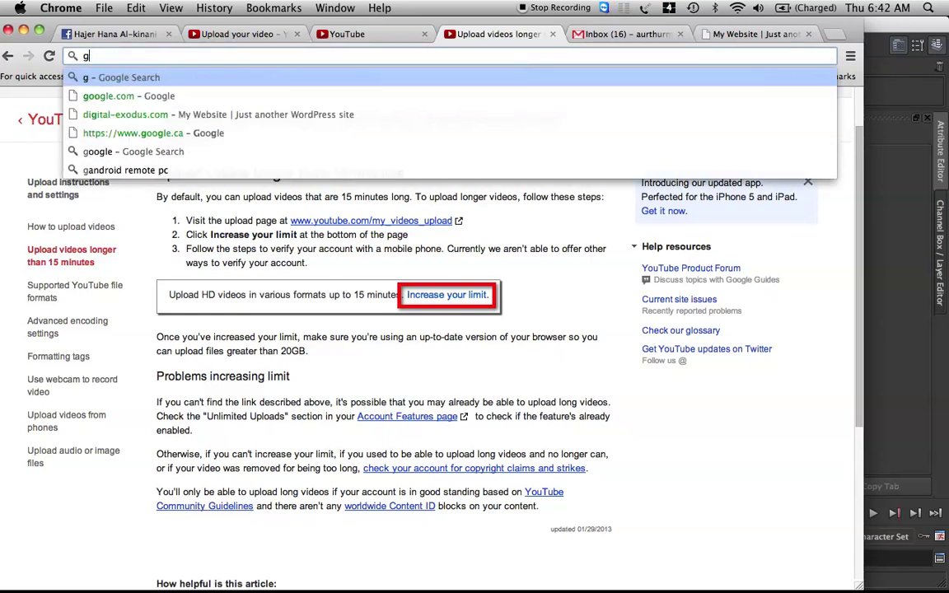
text(yout)
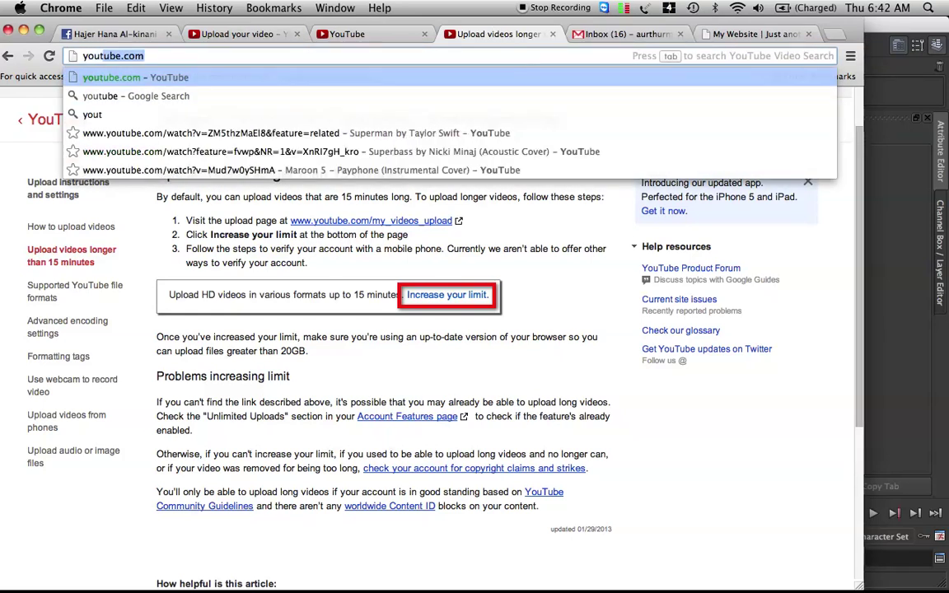
key(BackSpace)
key(BackSpace)
key(BackSpace)
key(BackSpace)
key(BackSpace)
Load google.com in place of the video upload help page.
text(googl)
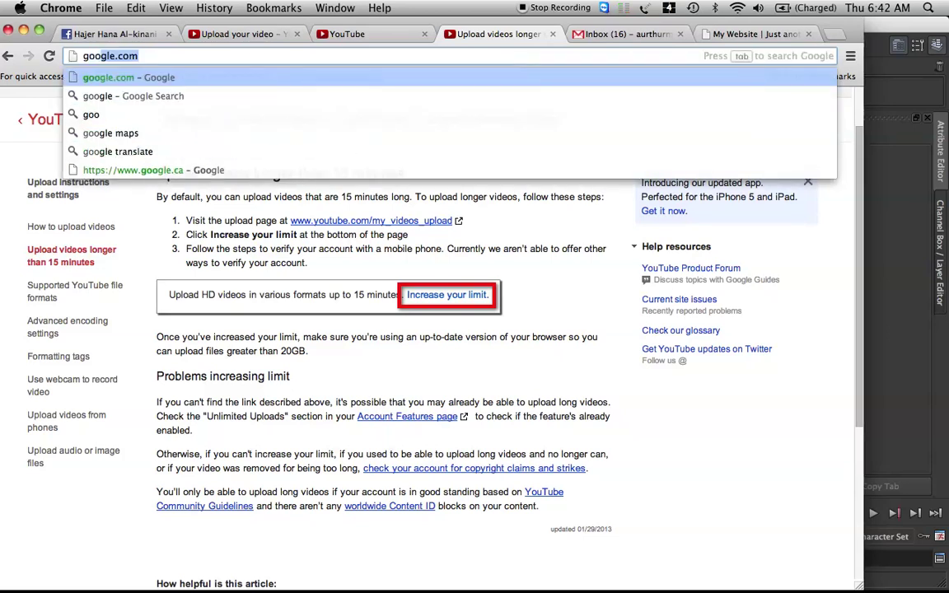
key(Return)
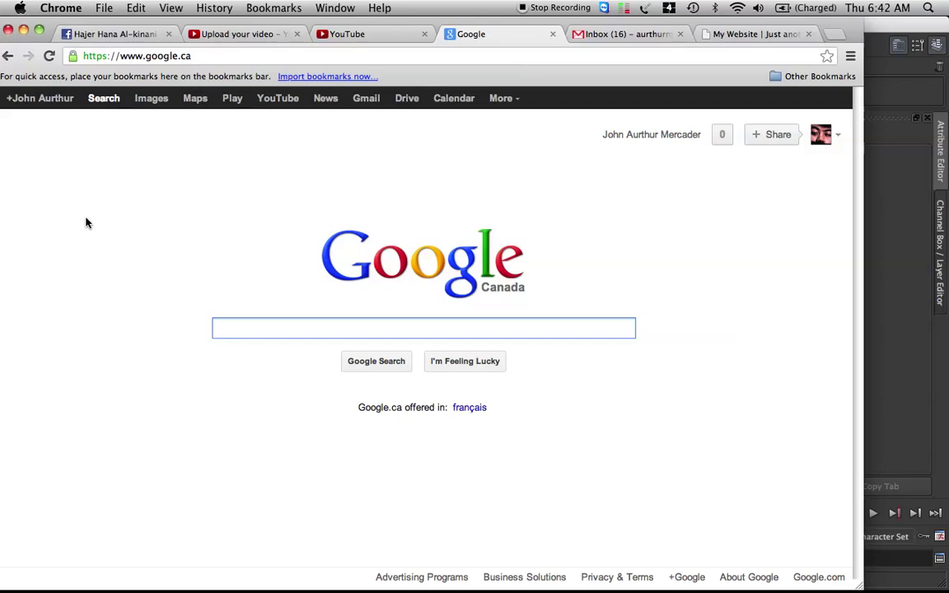
text(out)
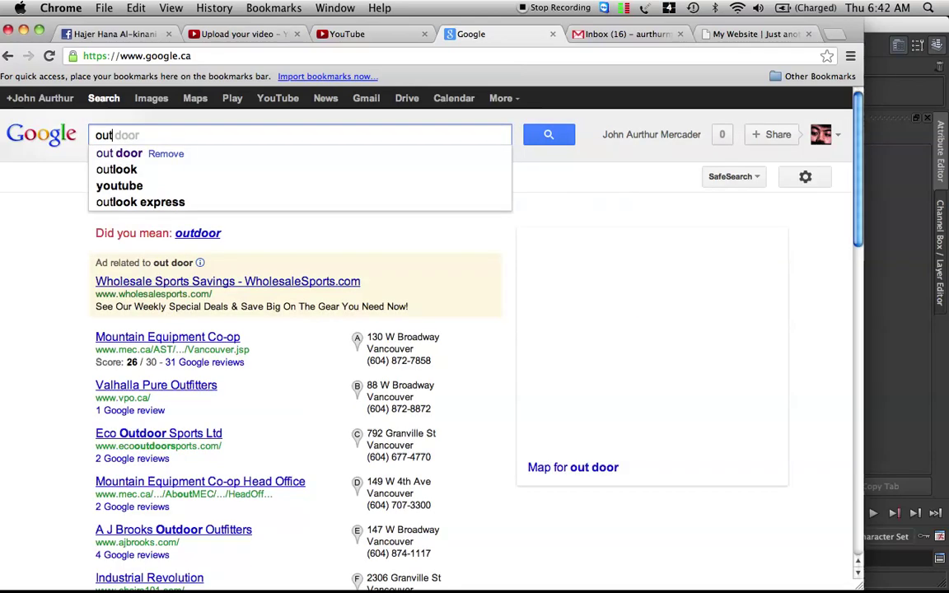
text( door)
key(BackSpace)
key(BackSpace)
key(BackSpace)
key(BackSpace)
key(BackSpace)
key(BackSpace)
key(BackSpace)
key(BackSpace)
Search Google for "indoor panoramic photography" and show the image results.
text(indoor panormi)
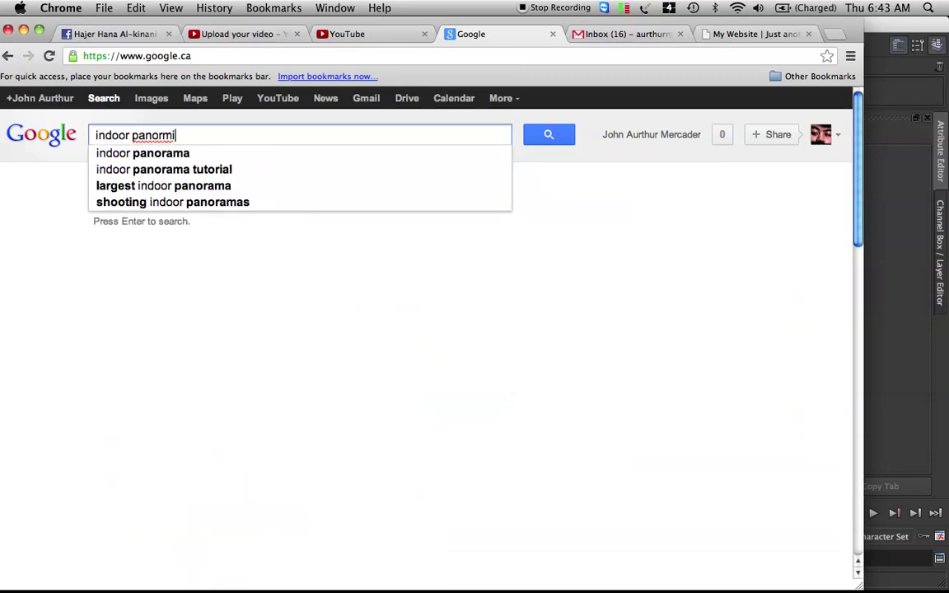
text(c)
key(Down)
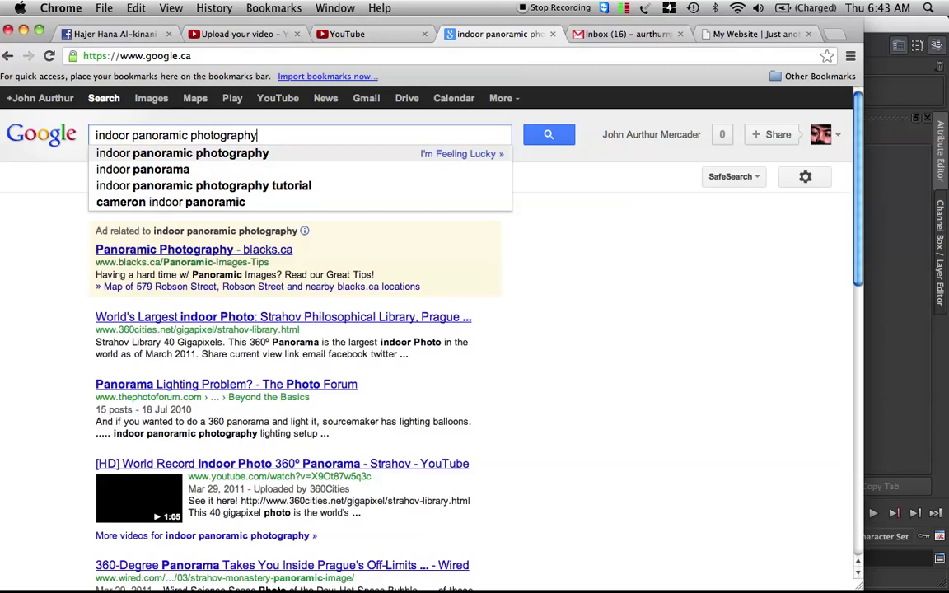
key(Return)
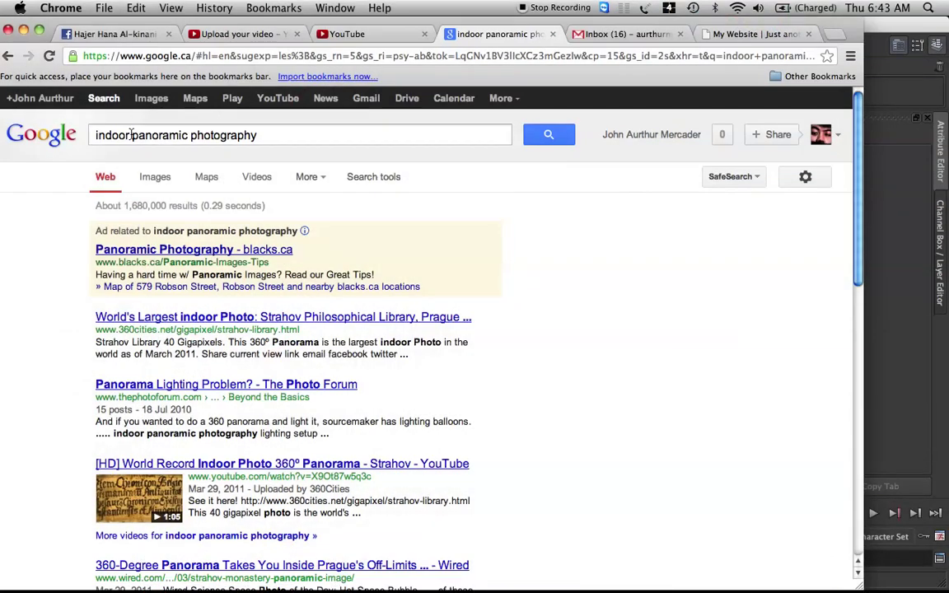
click(150, 104)
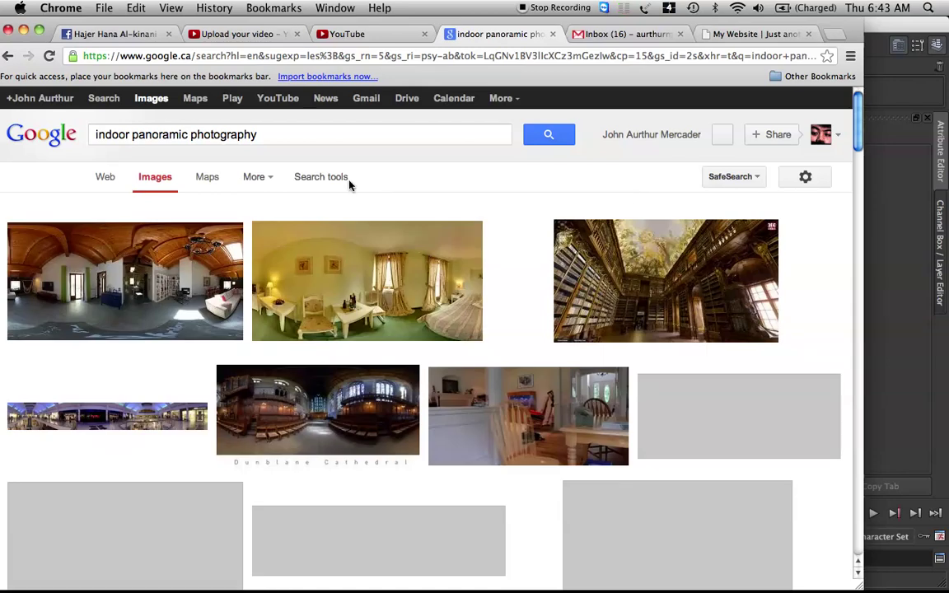
Open the panorama of the room with the wooden ceiling at full size and save pano1.jpg to the Desktop.
click(130, 262)
click(649, 412)
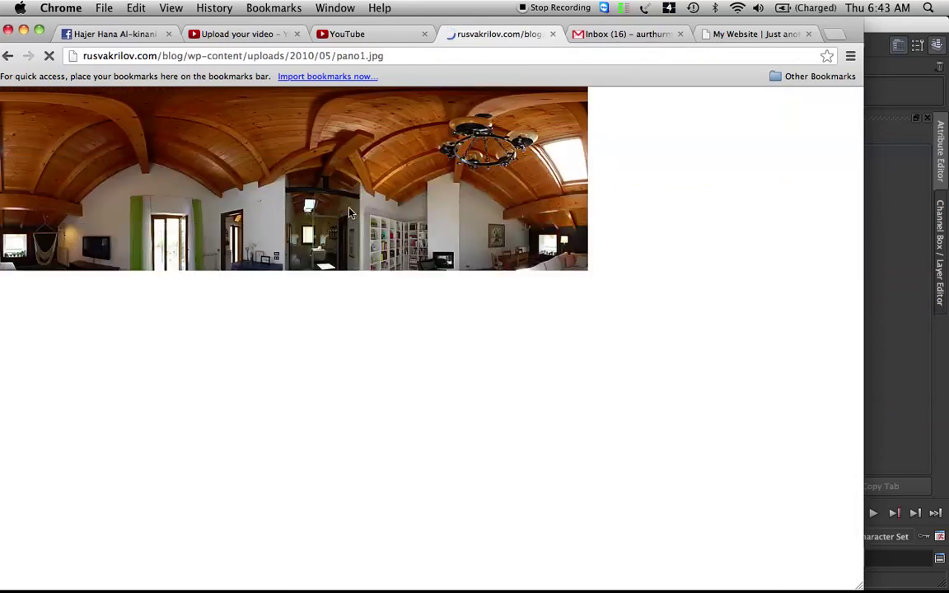
key(F8)
drag(640, 379, 400, 93)
click(400, 93)
drag(649, 217, 159, 151)
Switch back to Maya and minimize the Hypershade and Render View windows to clear the viewport.
key(F8)
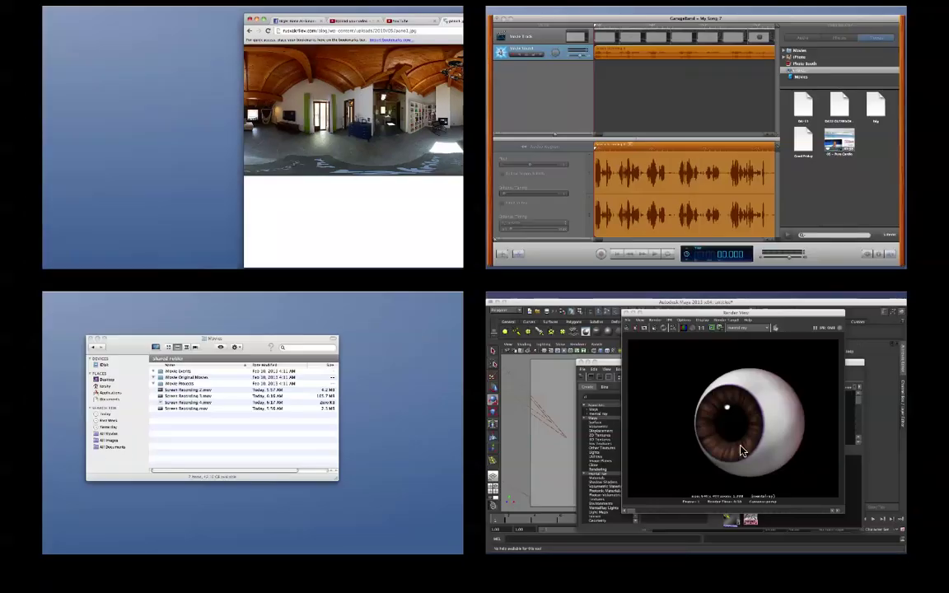
click(741, 451)
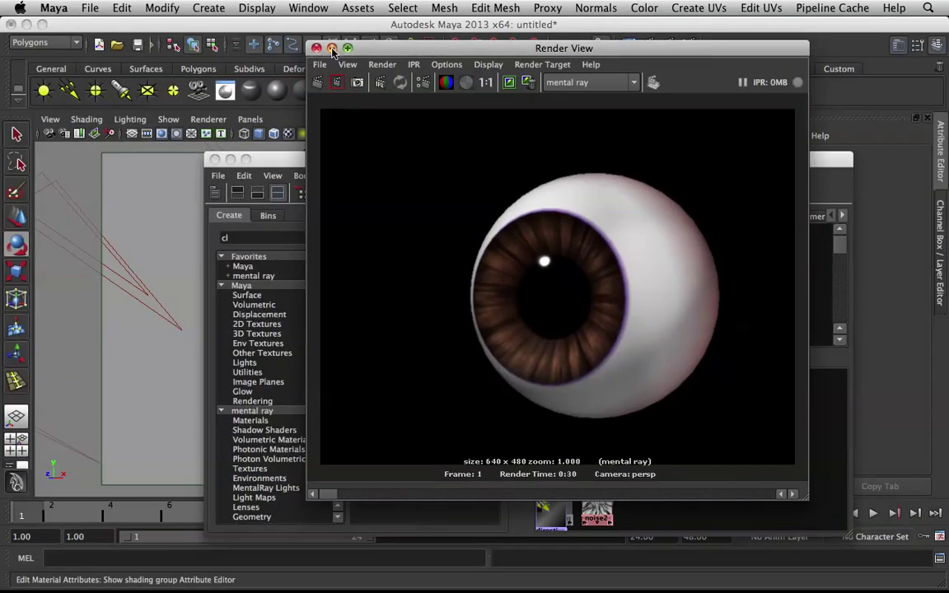
click(252, 160)
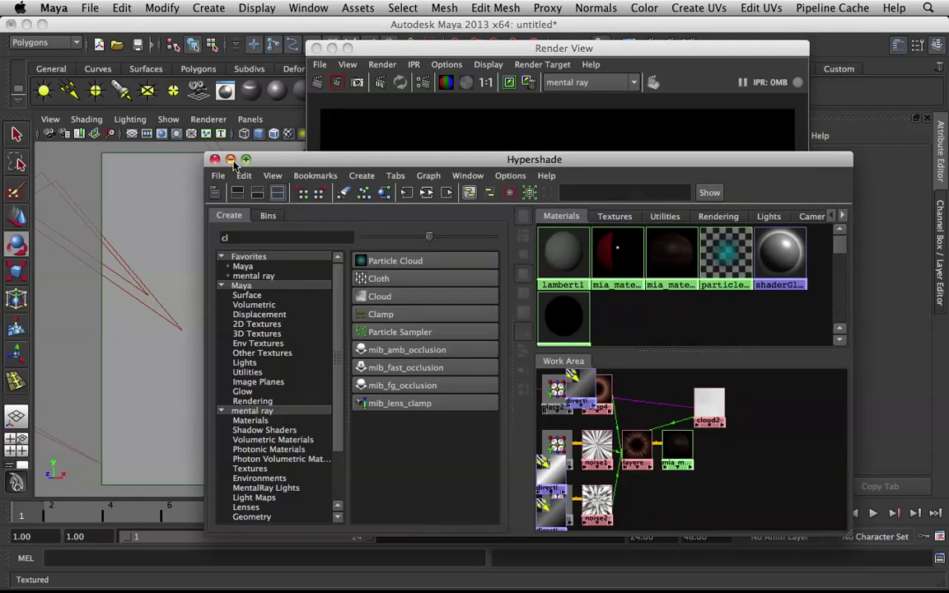
click(231, 160)
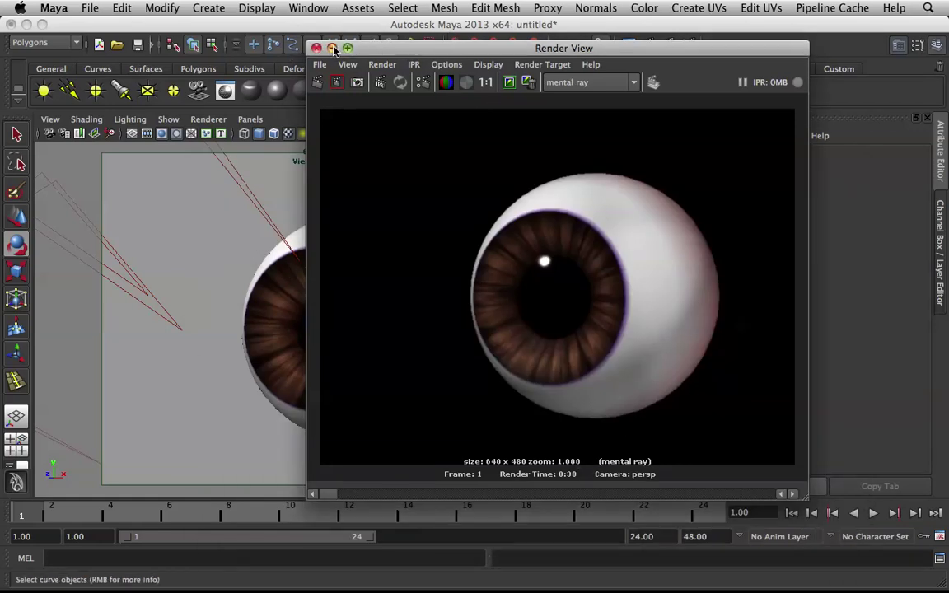
click(332, 48)
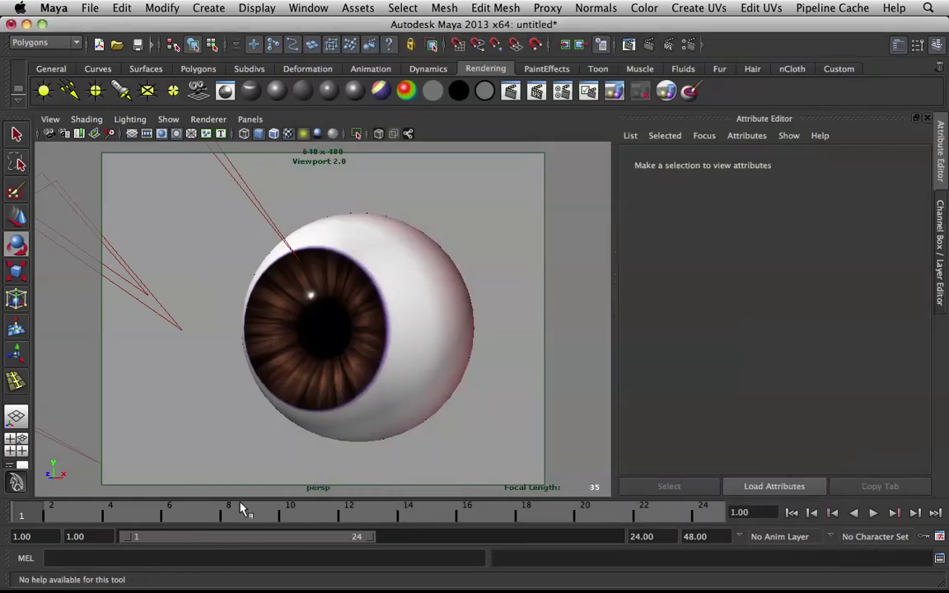
Graph the shading network of mia_material_x_passes1 in the Hypershade and inspect the material's attributes.
mouse_move(515, 577)
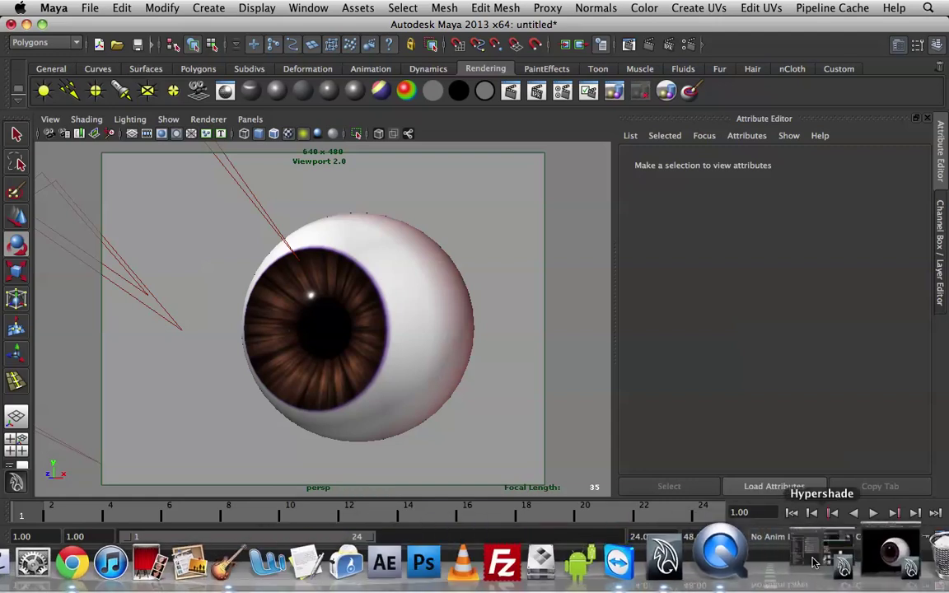
click(814, 563)
drag(397, 160, 3, 10)
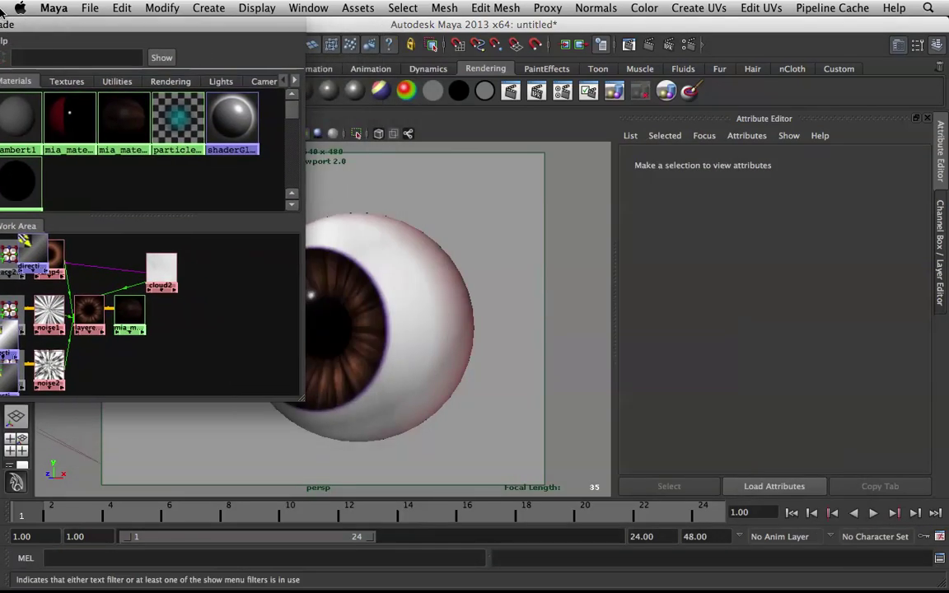
right_drag(66, 131, 97, 162)
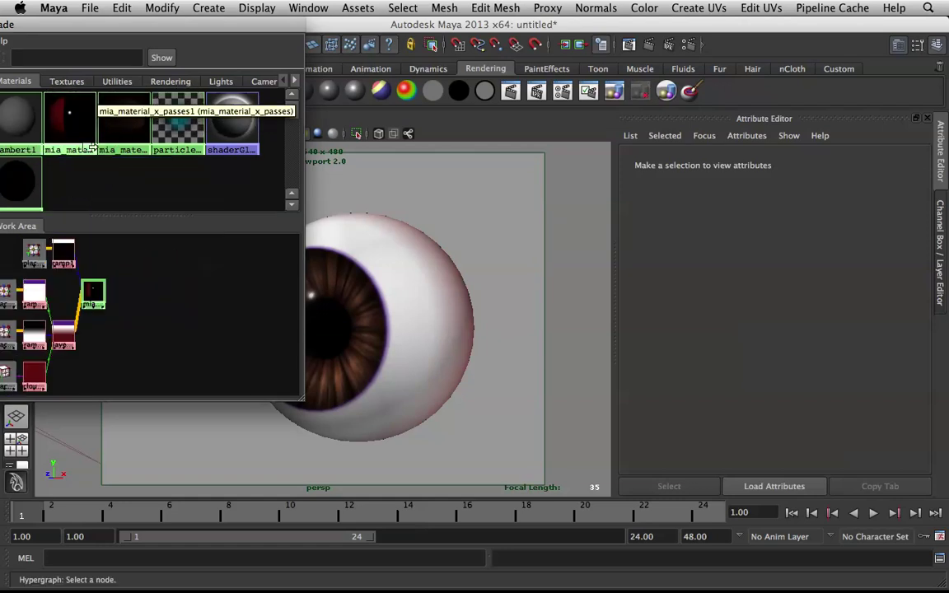
click(91, 290)
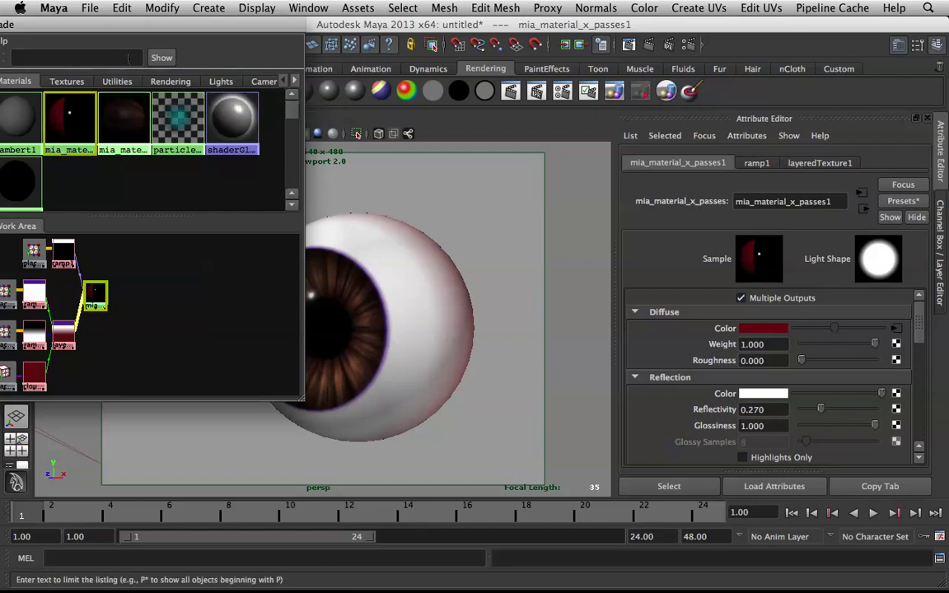
drag(94, 24, 615, 158)
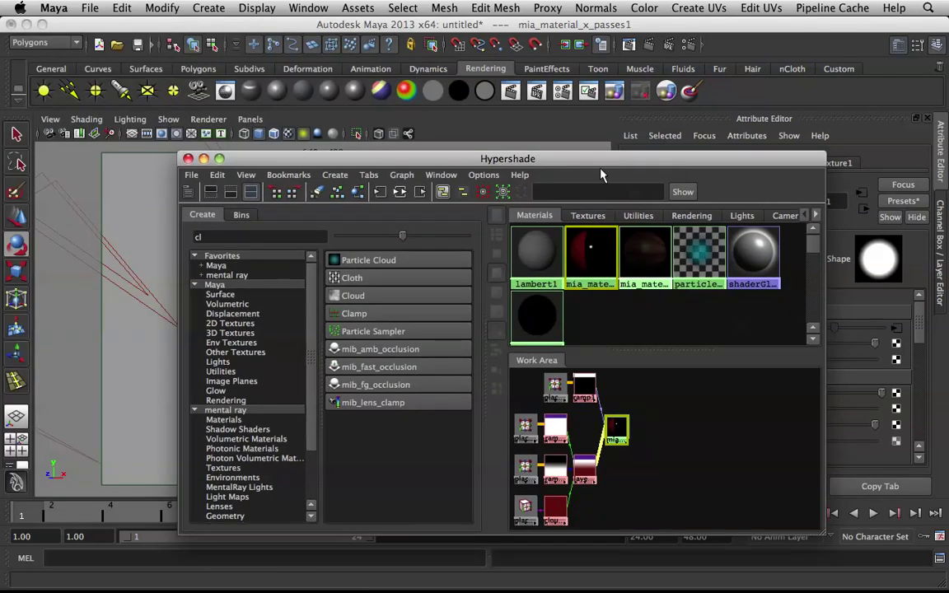
click(204, 158)
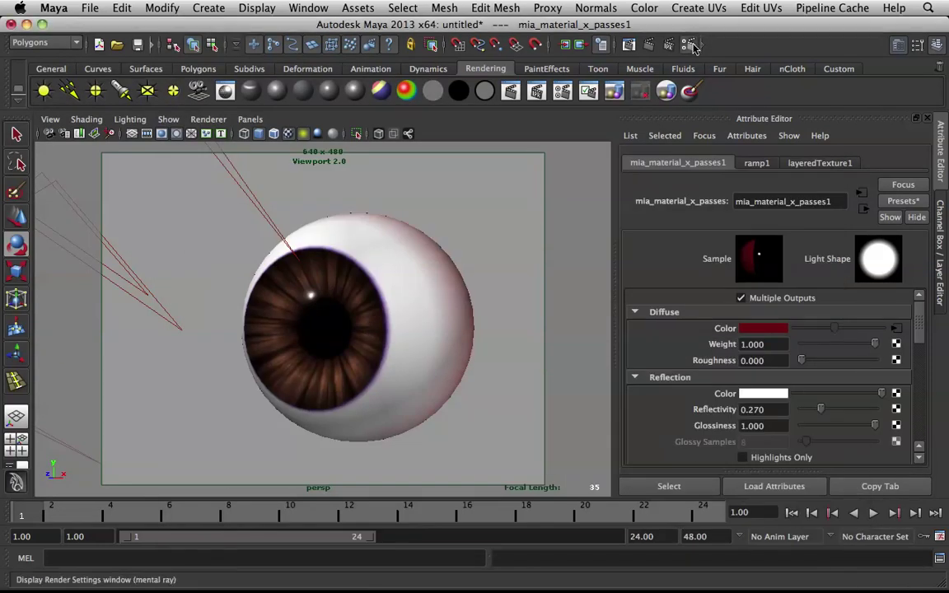
Create an Image Based Lighting node from the mental ray Indirect Lighting render settings.
click(389, 83)
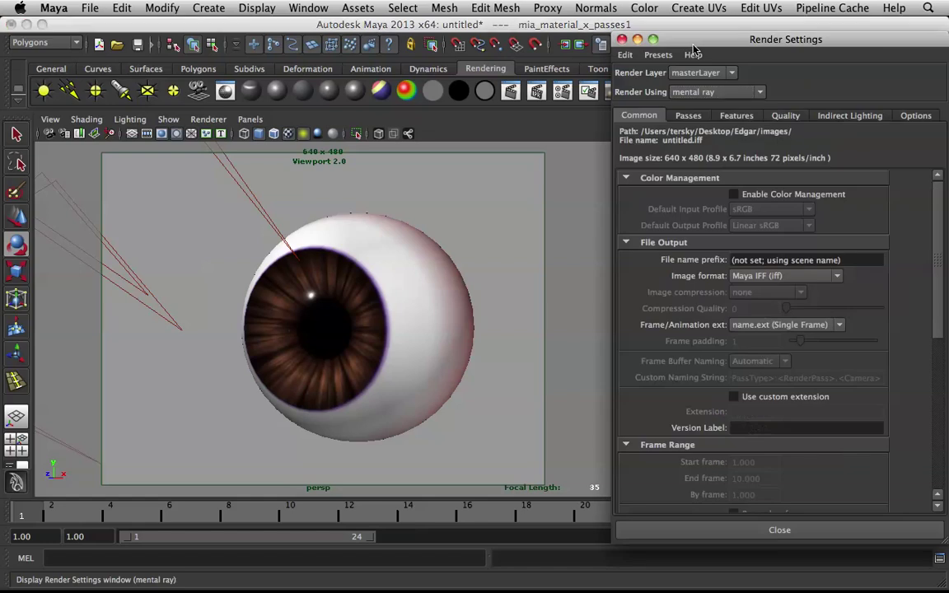
click(847, 120)
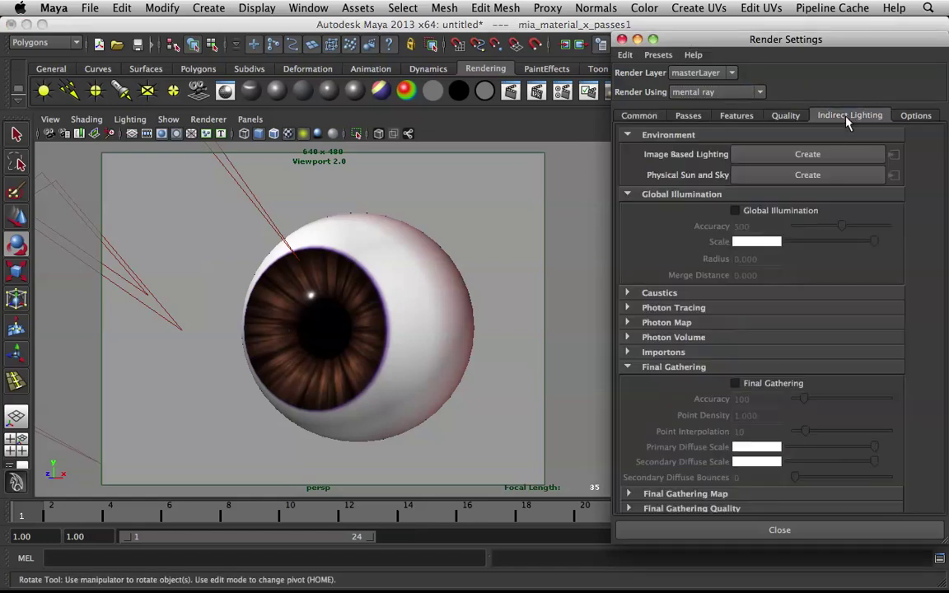
click(824, 154)
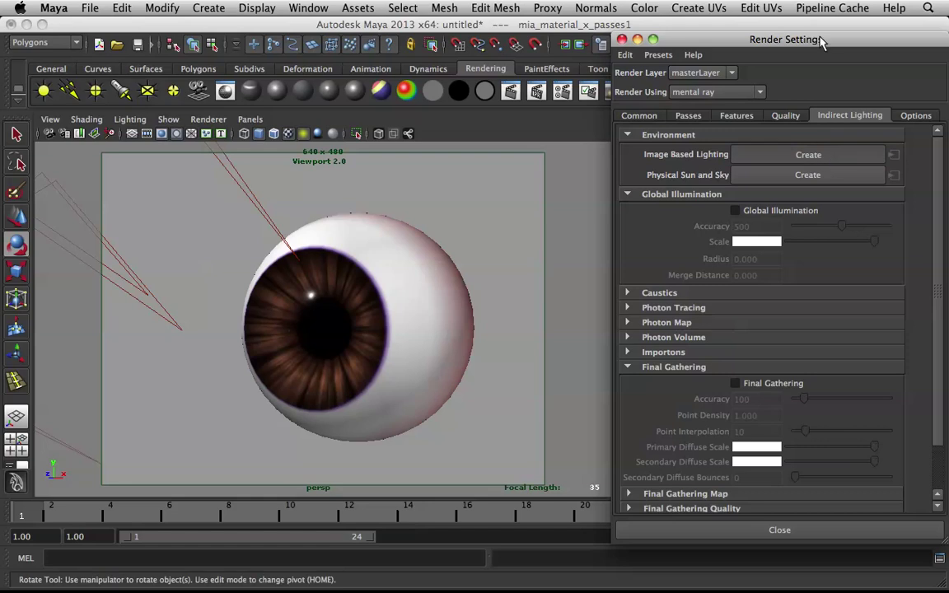
drag(823, 41, 168, 69)
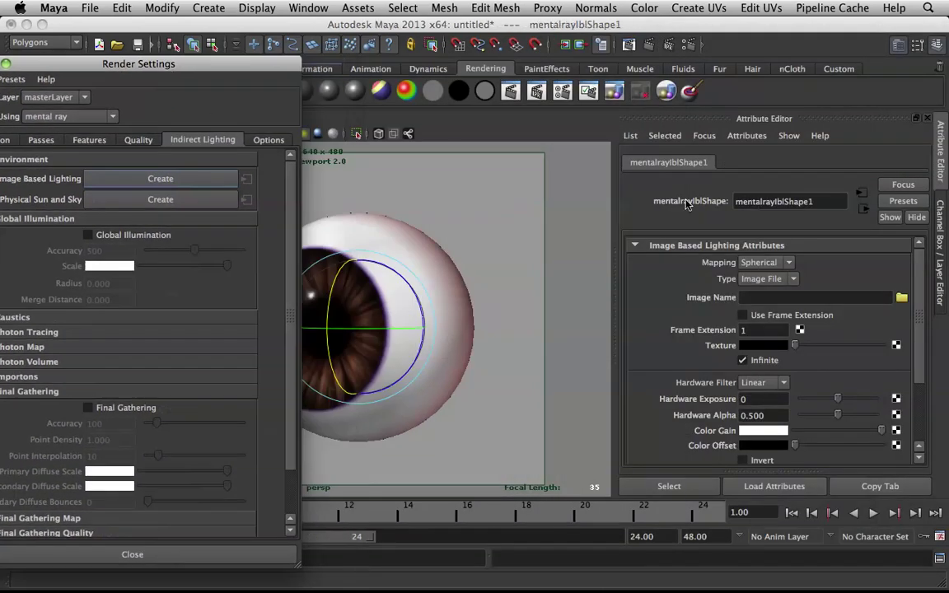
Assign pano1.jpg from the Desktop as the image of the Image Based Lighting node.
click(900, 302)
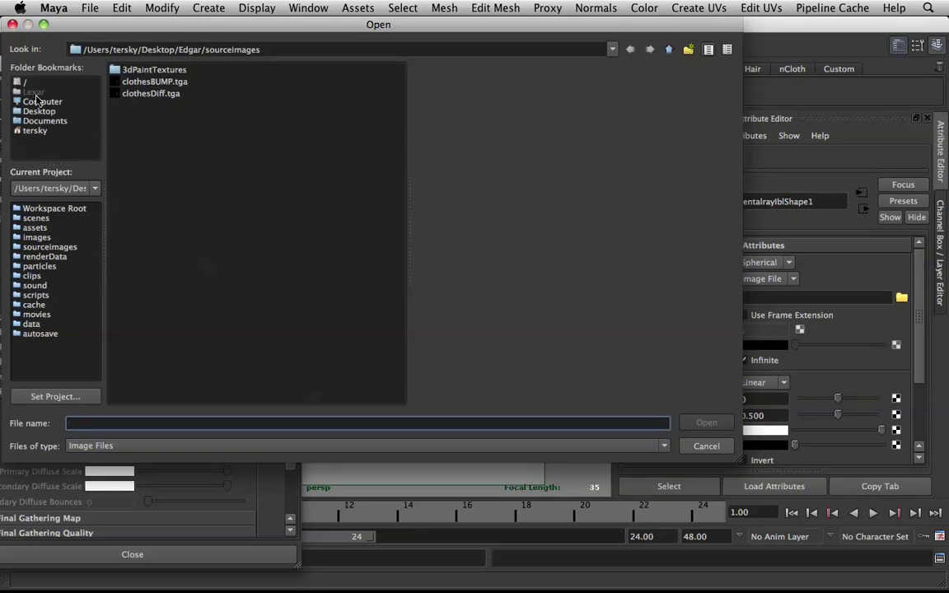
click(38, 110)
click(149, 128)
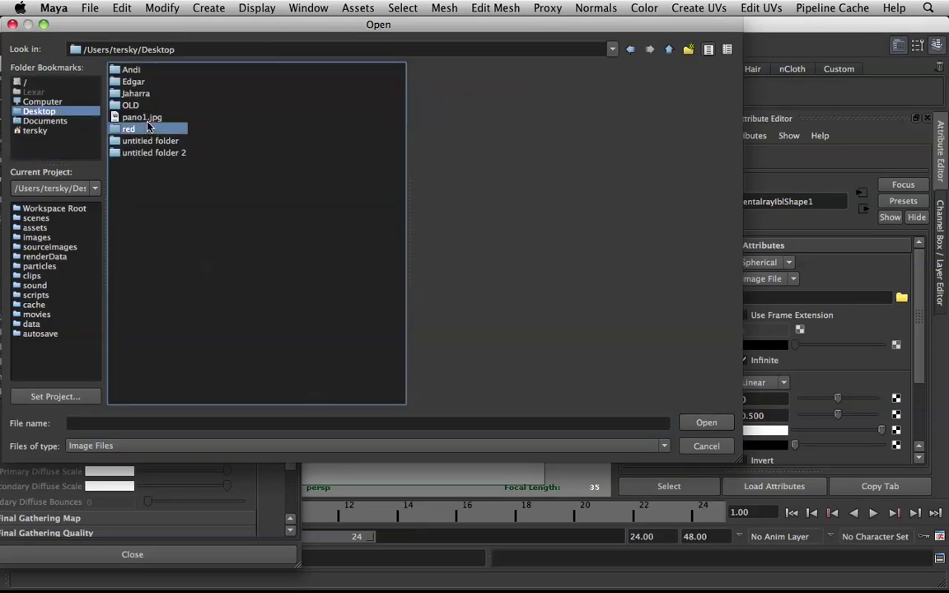
click(141, 117)
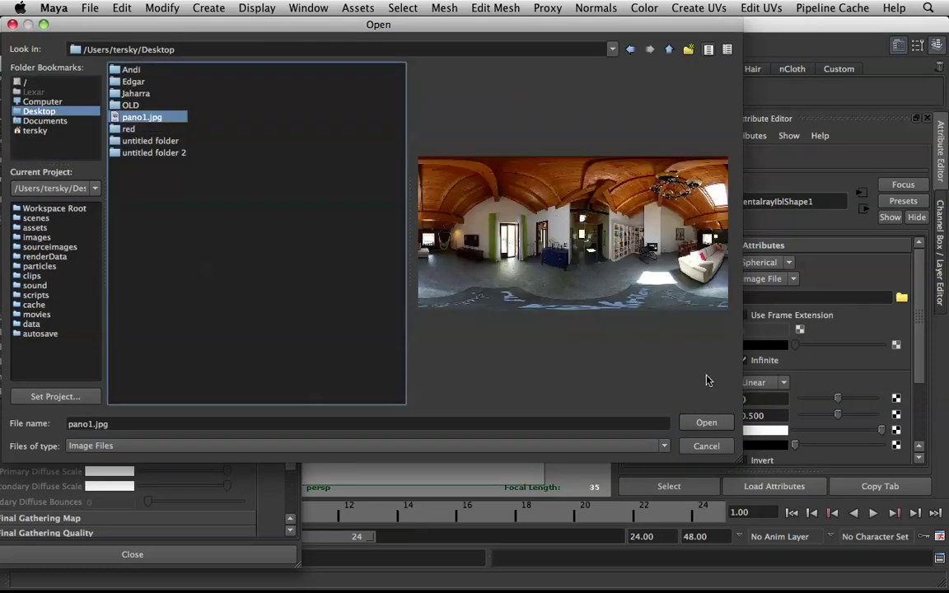
click(706, 422)
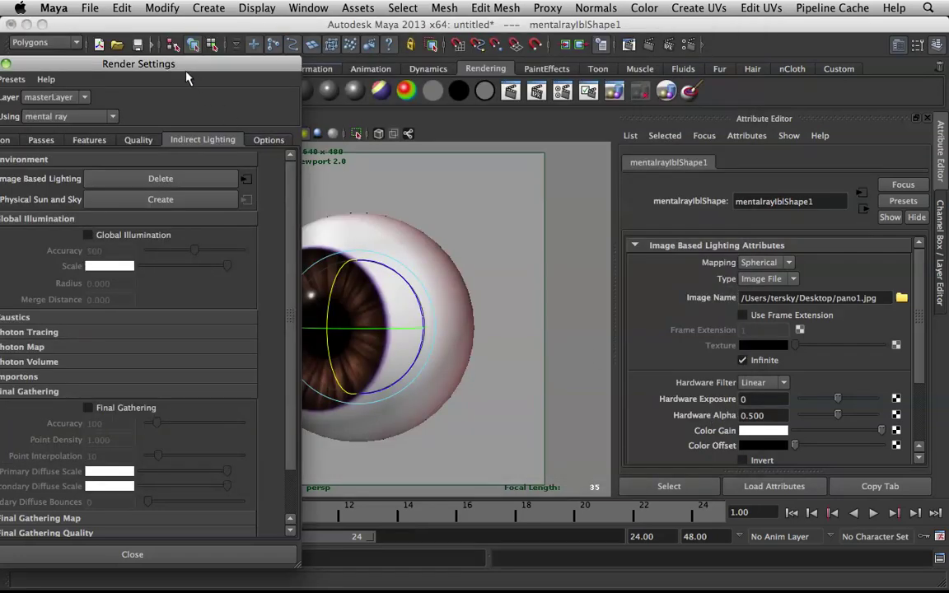
drag(170, 66, 702, 93)
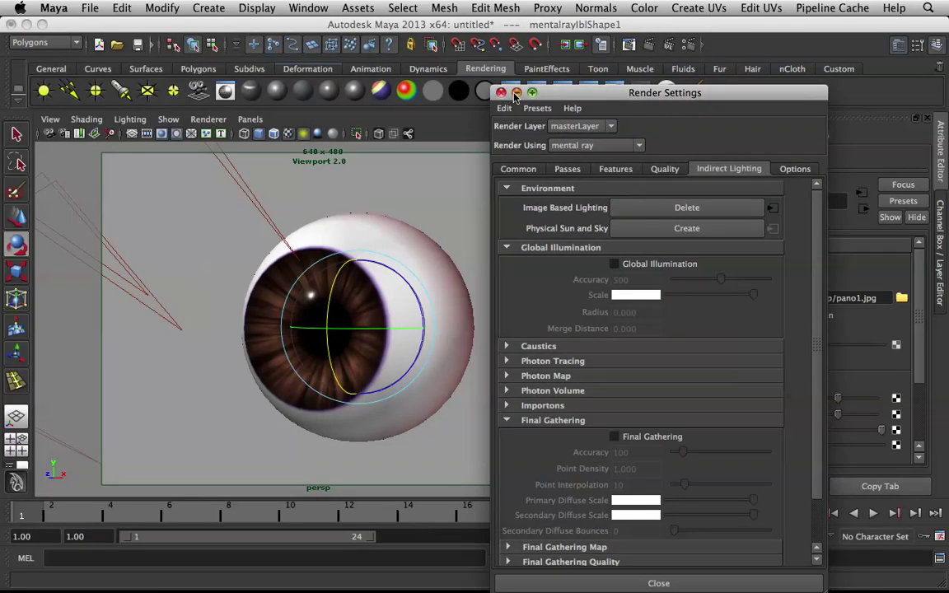
Minimize the Render Settings and switch the viewport to Default Quality Rendering to display the panorama around the eyeball.
click(514, 94)
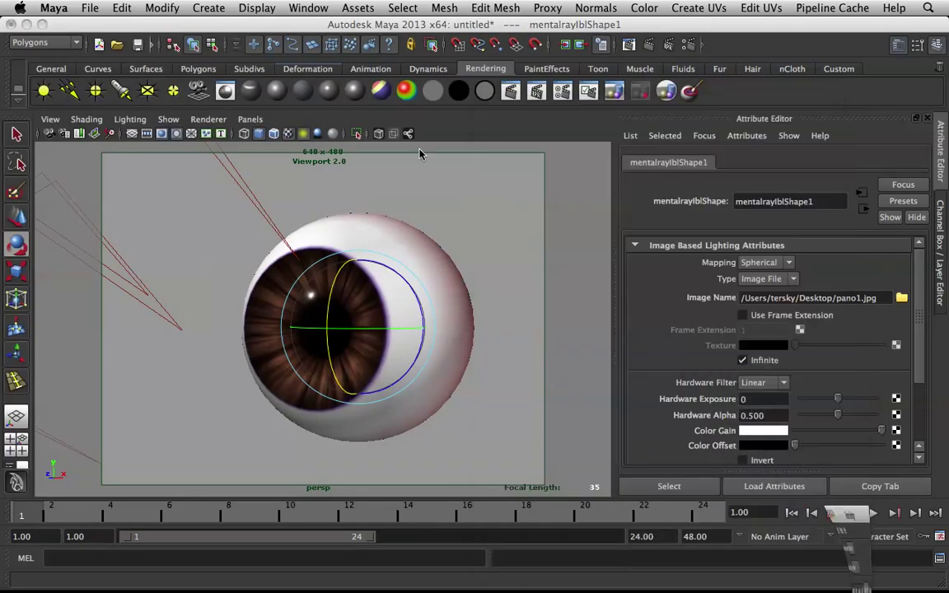
click(209, 120)
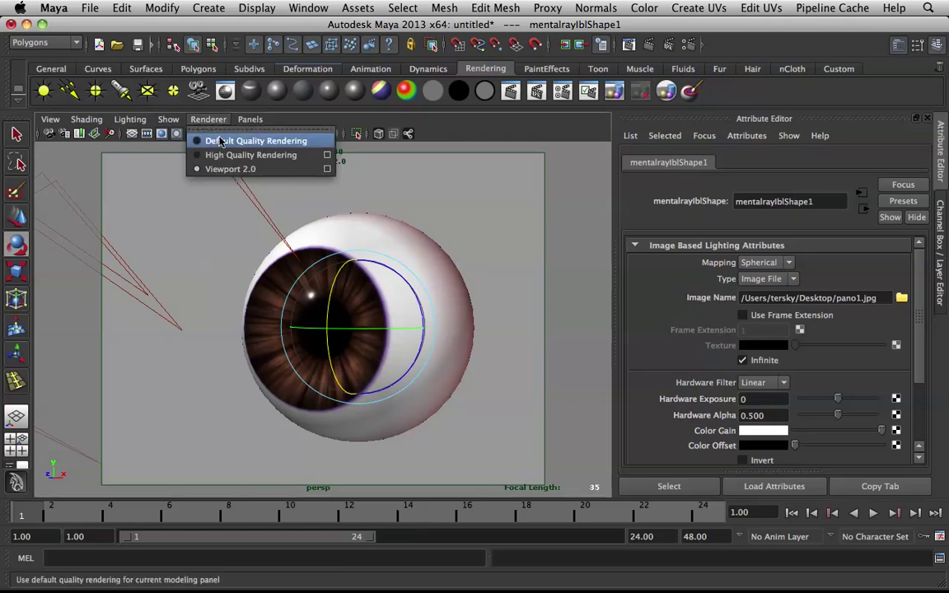
click(220, 142)
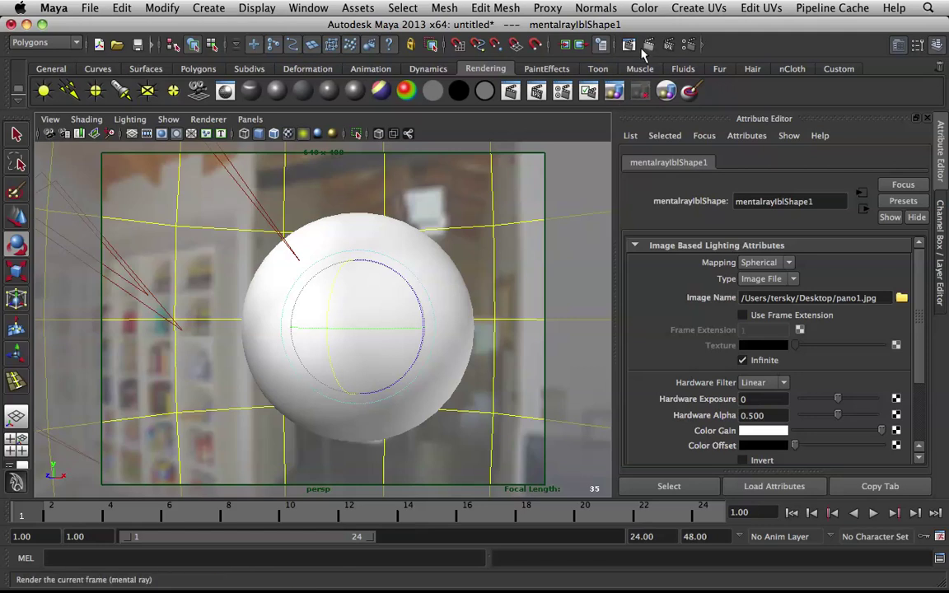
Turn off Primary Visibility in the Render Stats of mentalrayIblShape1.
scroll(827, 354, down, 3)
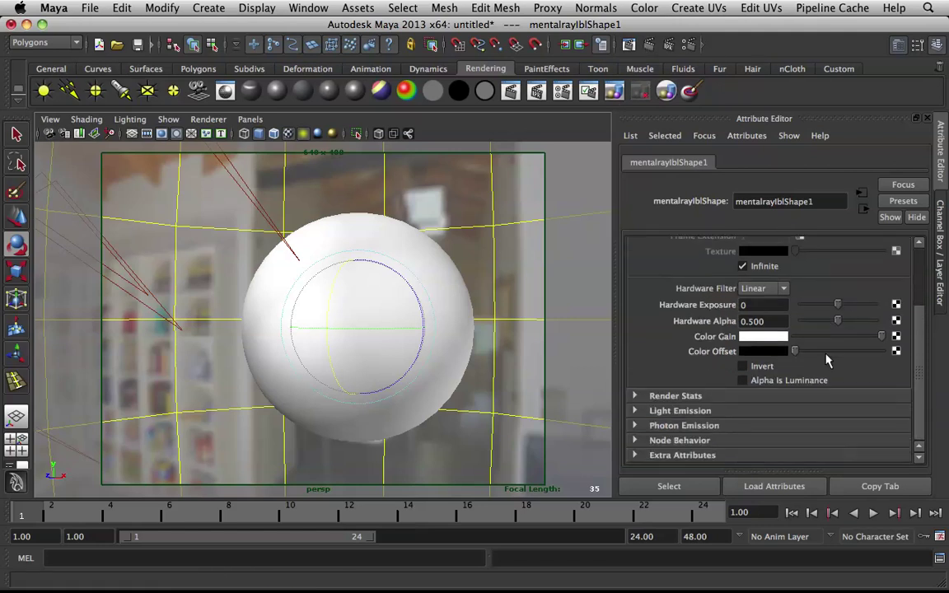
click(677, 397)
scroll(647, 355, down, 2)
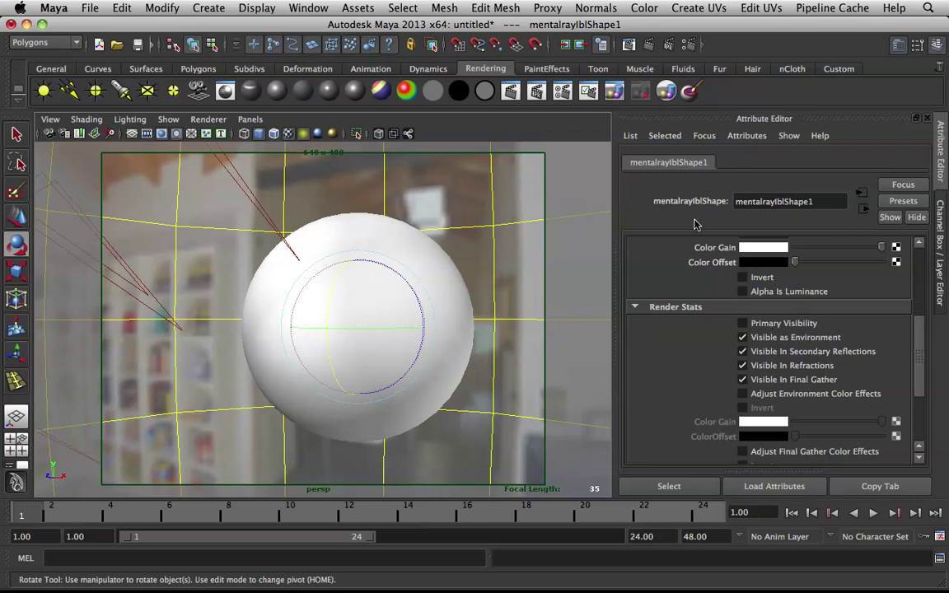
click(772, 330)
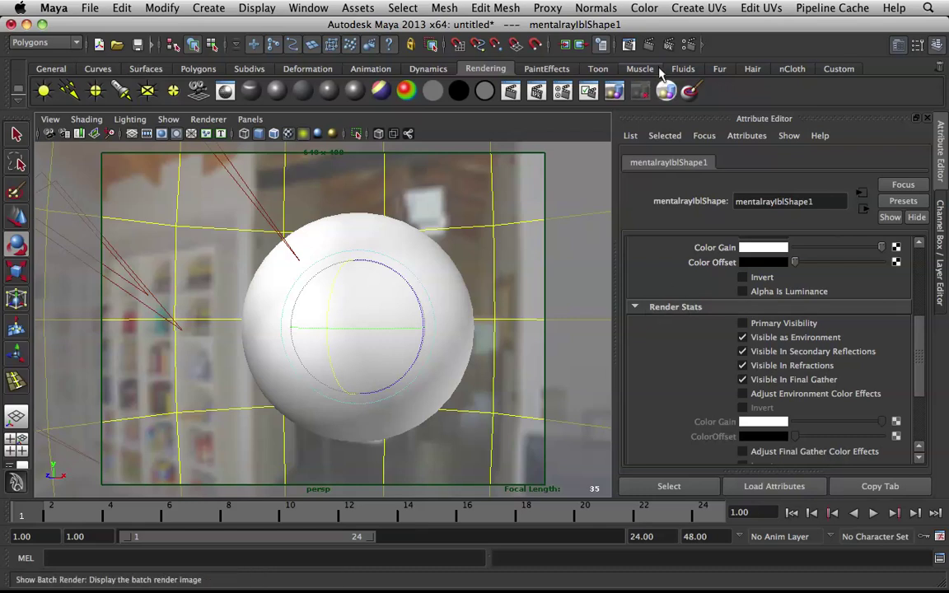
Render the current frame with mental ray to check the panorama reflections, and minimize the Render View.
scroll(745, 307, up, 4)
scroll(742, 310, down, 1)
scroll(742, 310, up, 4)
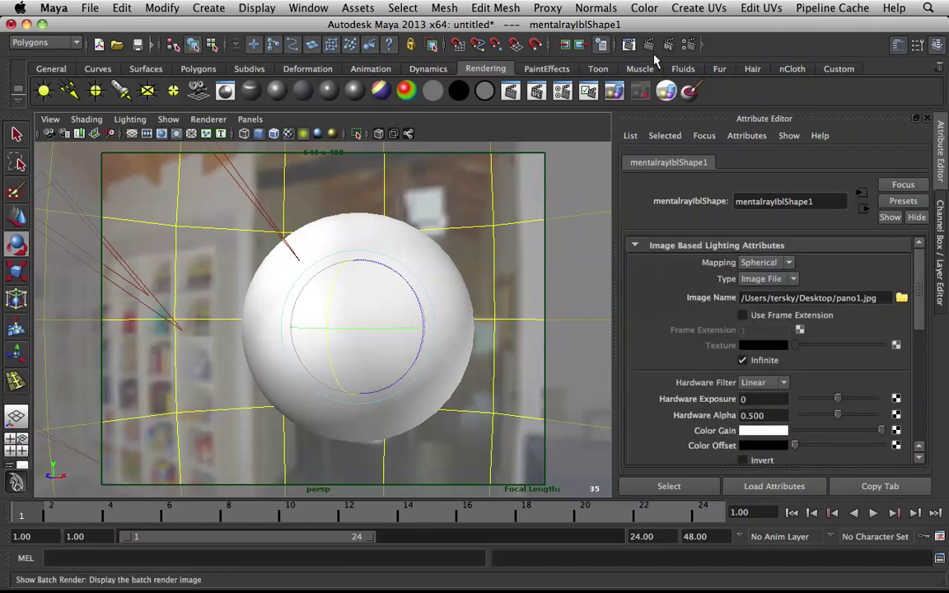
click(581, 45)
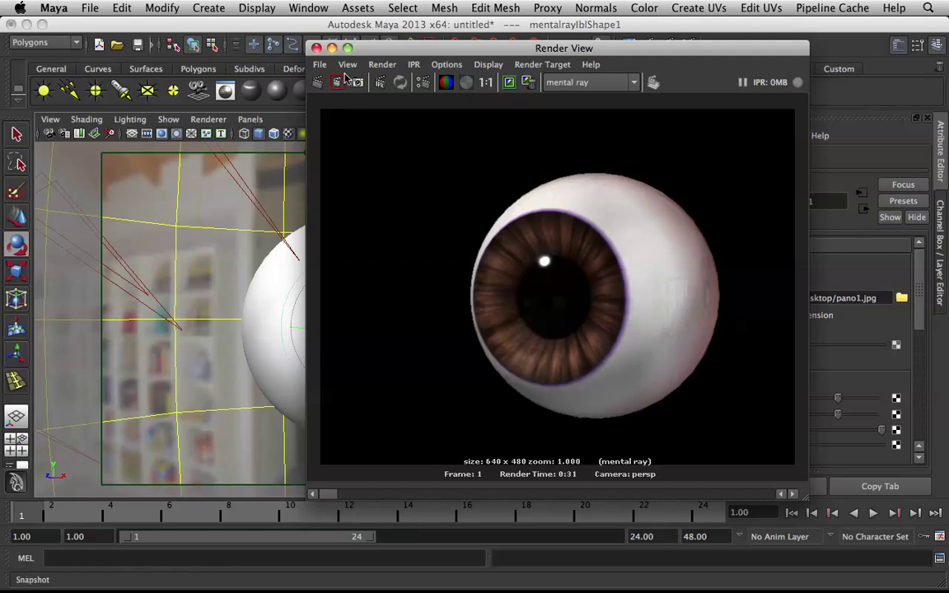
click(331, 47)
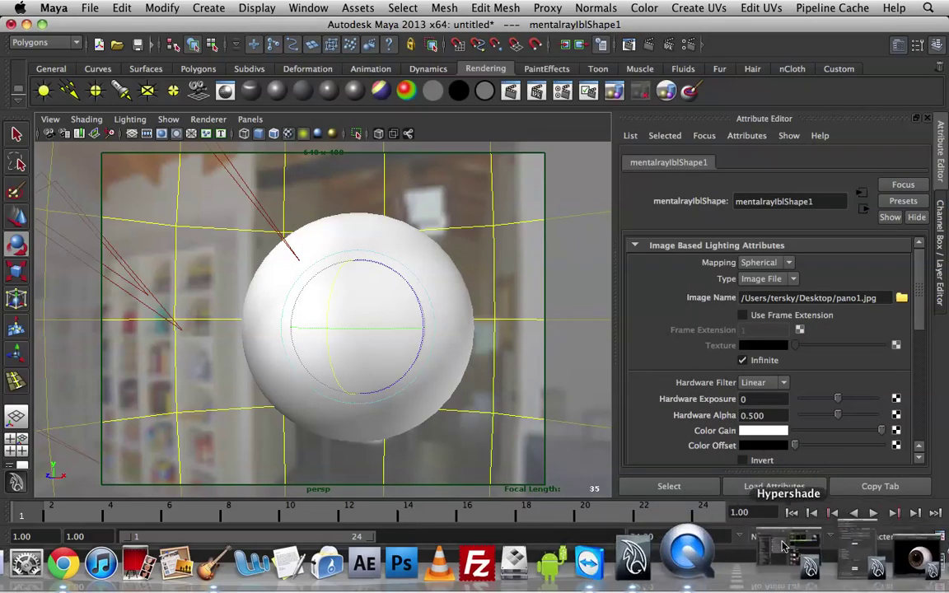
Restore the Hypershade and graph the shading network of the brown iris material, framing its noise and layered texture nodes.
click(814, 562)
drag(482, 151, 347, 16)
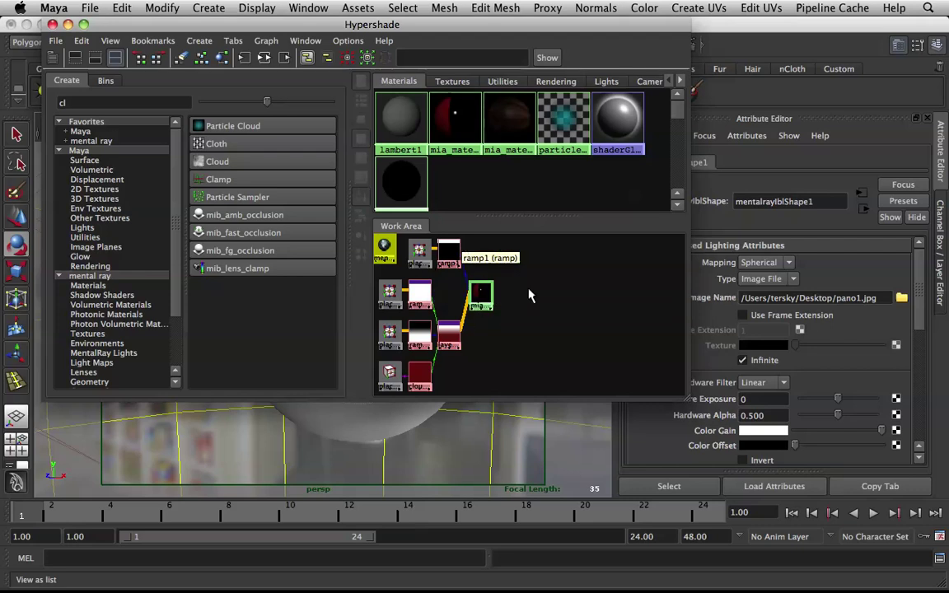
right_drag(505, 122, 511, 171)
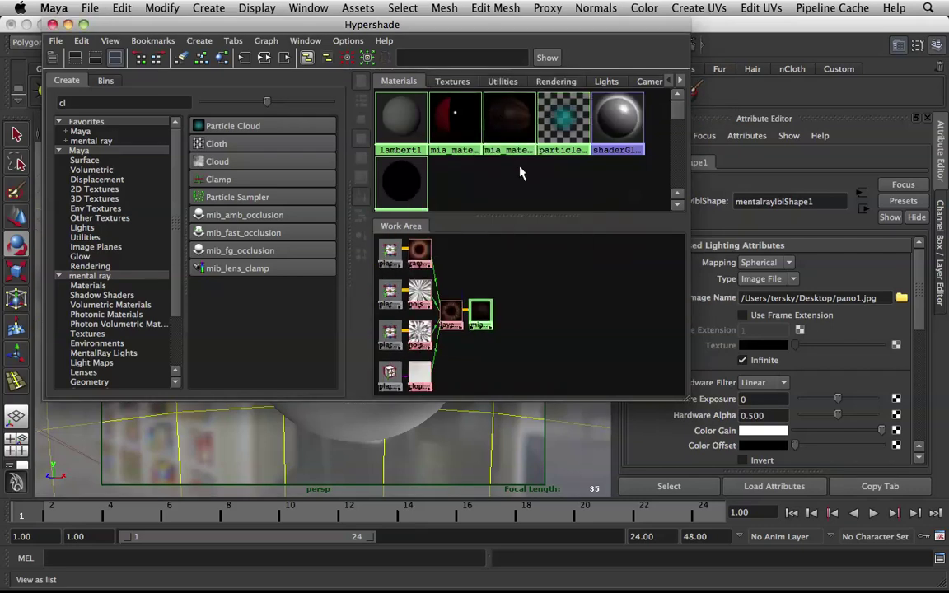
scroll(481, 299, up, 2)
alt+middle_drag(481, 299, 646, 303)
scroll(644, 300, up, 2)
alt+middle_drag(584, 293, 538, 278)
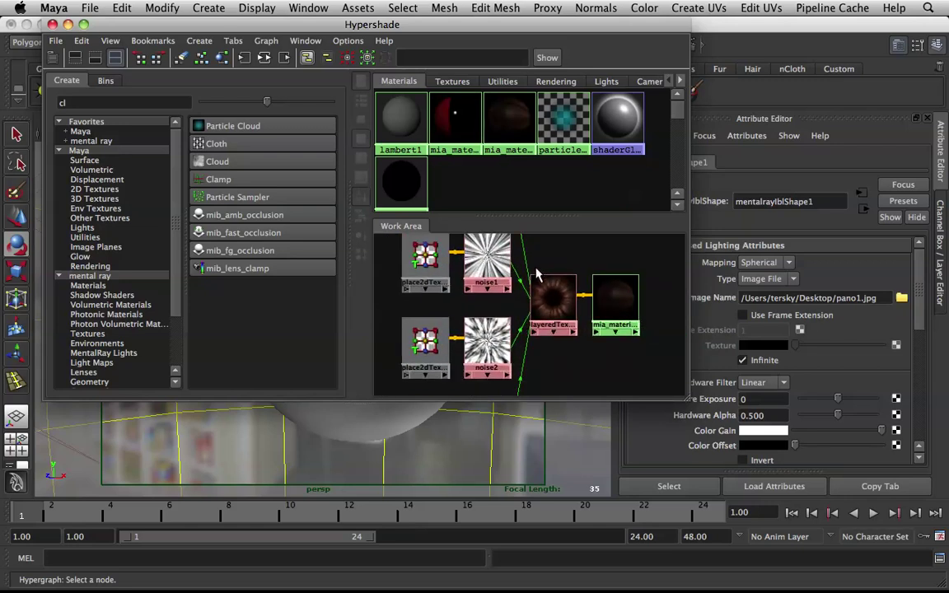
scroll(520, 278, down, 2)
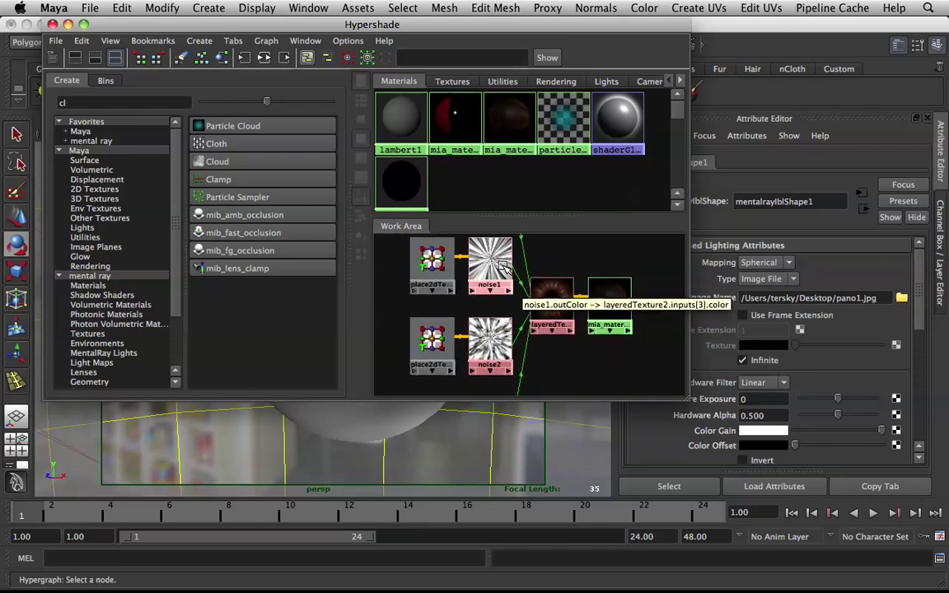
scroll(520, 281, down, 2)
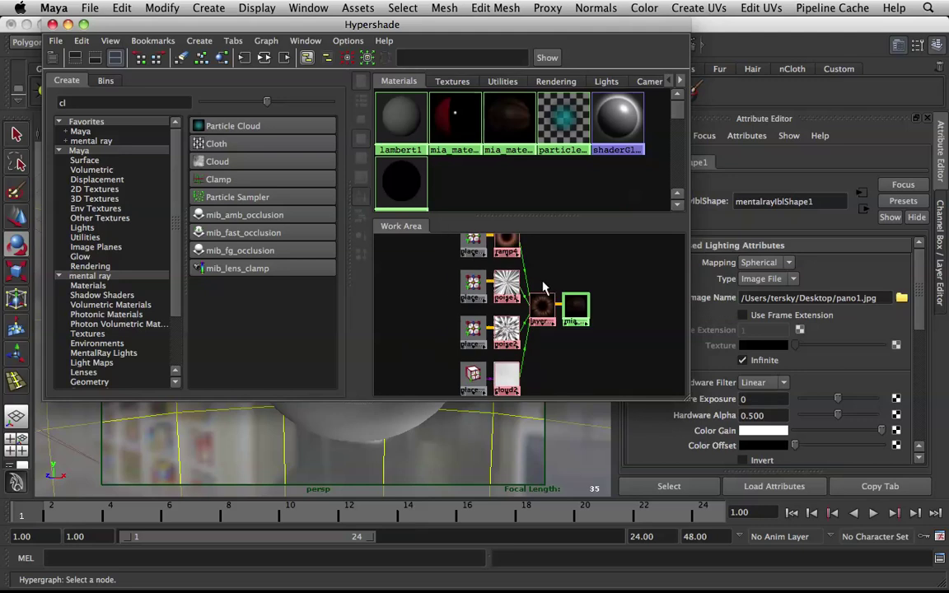
alt+middle_drag(543, 279, 490, 284)
Create a new Layered Texture node and place it above the iris material in the work area.
click(591, 263)
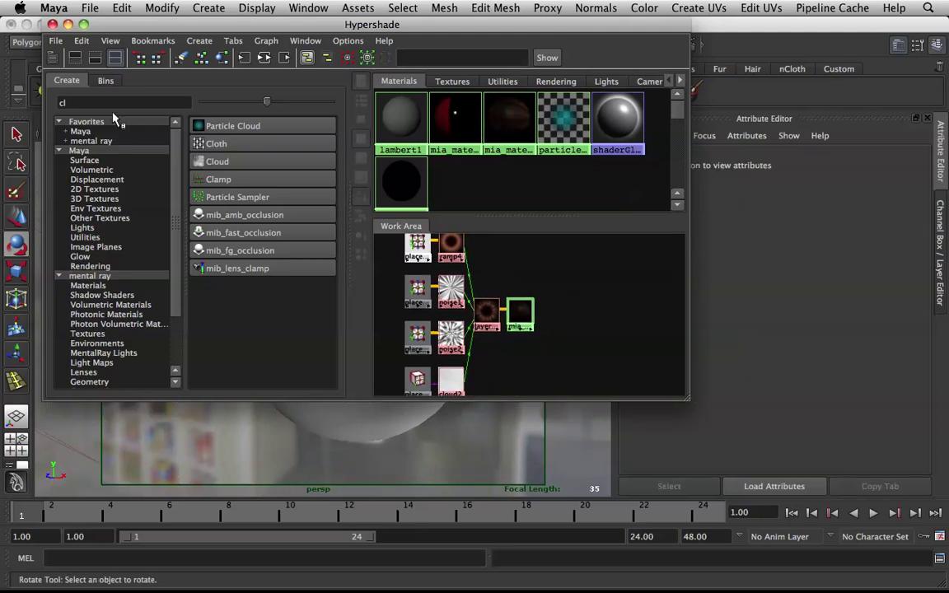
click(74, 102)
text(lay)
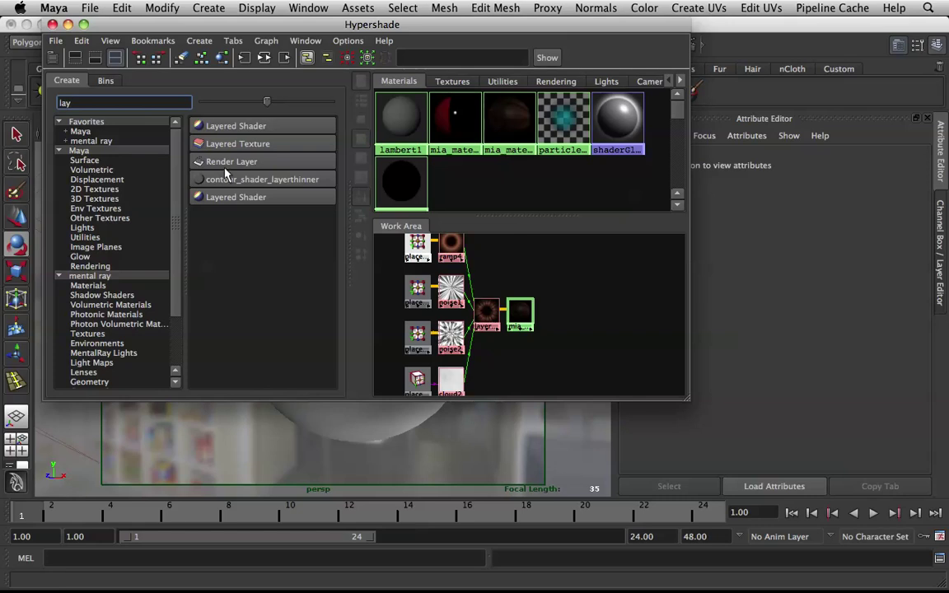
click(242, 148)
drag(387, 251, 524, 261)
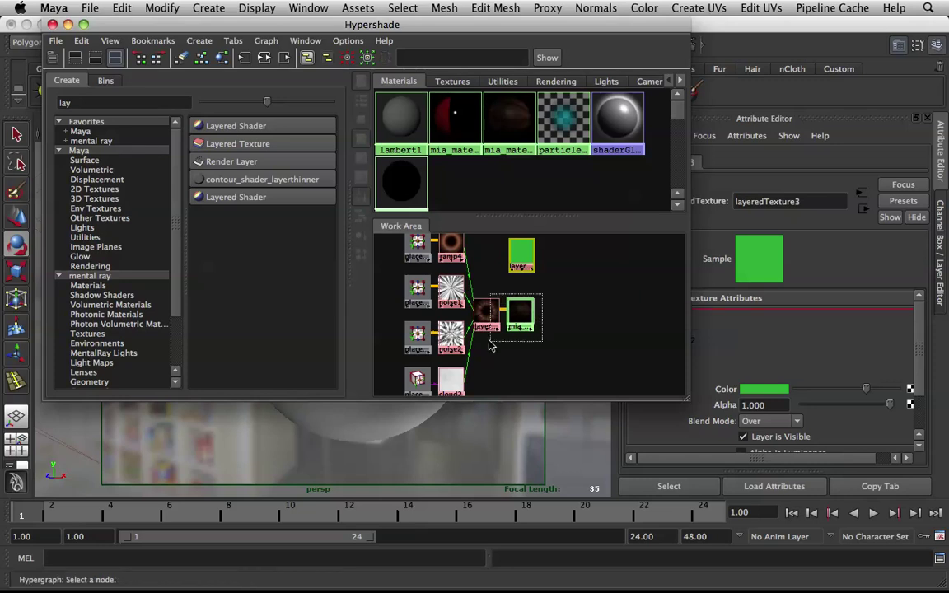
Move the existing layered texture and iris material aside and connect noise1 and noise2 to layeredTexture3 as default inputs.
click(486, 311)
drag(486, 312, 546, 326)
click(467, 289)
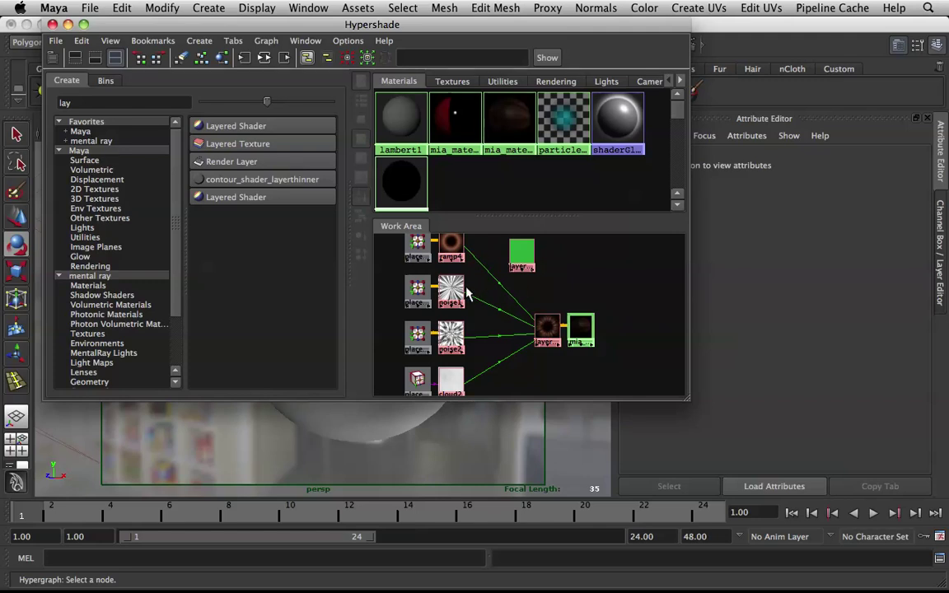
middle_drag(451, 288, 524, 261)
click(556, 277)
middle_drag(452, 334, 541, 269)
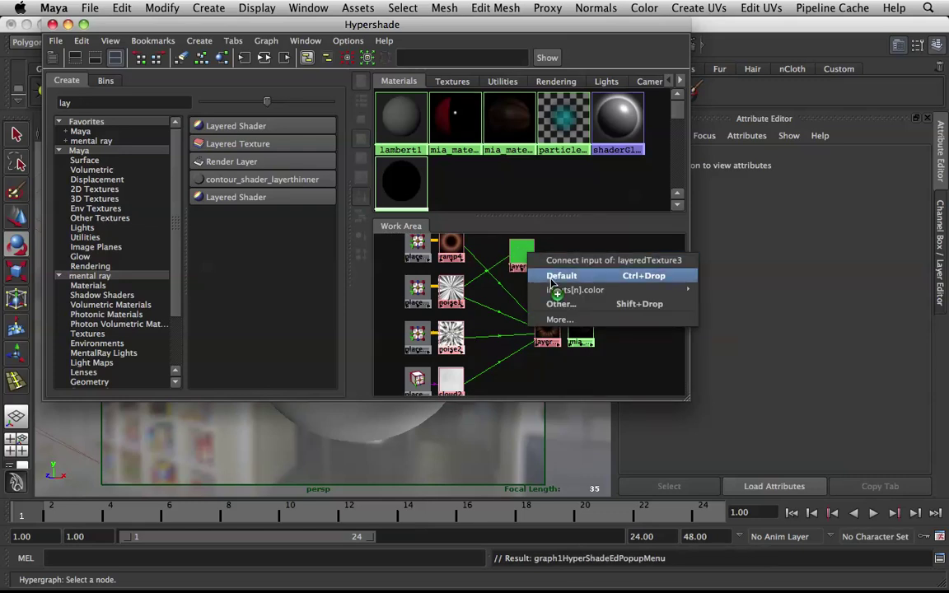
click(554, 276)
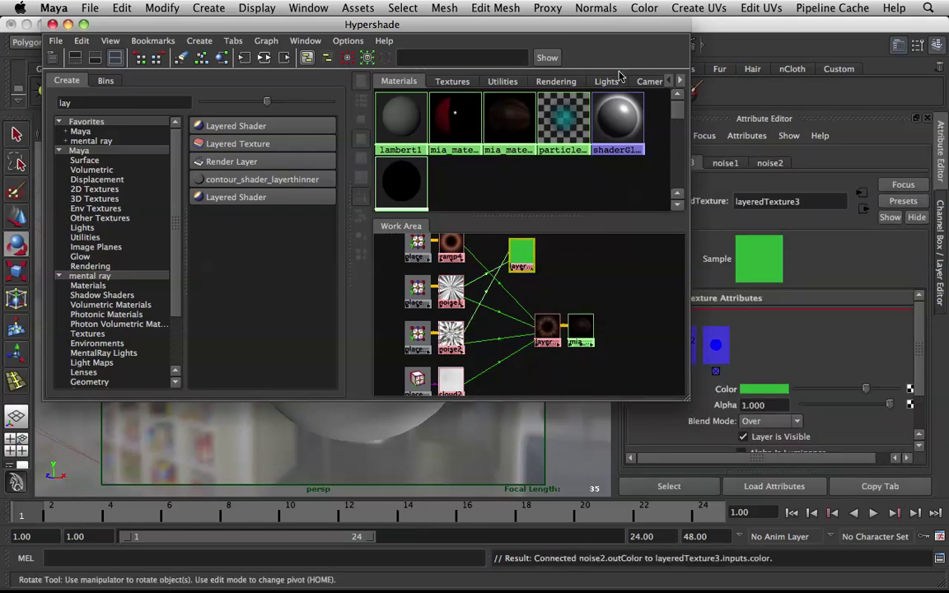
Remove the default green layer from layeredTexture3 and set the first noise layer's blend mode to Multiply.
drag(558, 27, 397, 62)
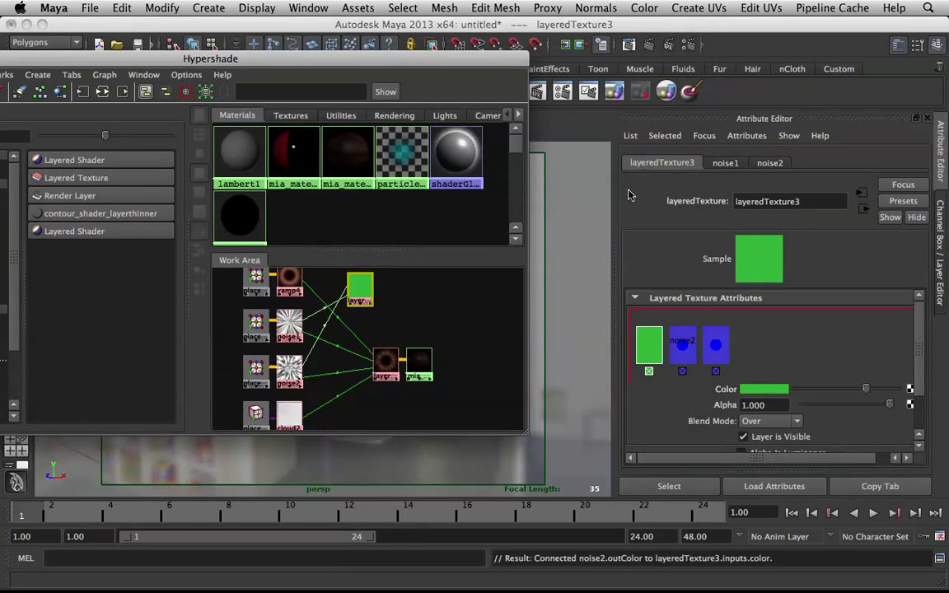
click(649, 373)
click(766, 422)
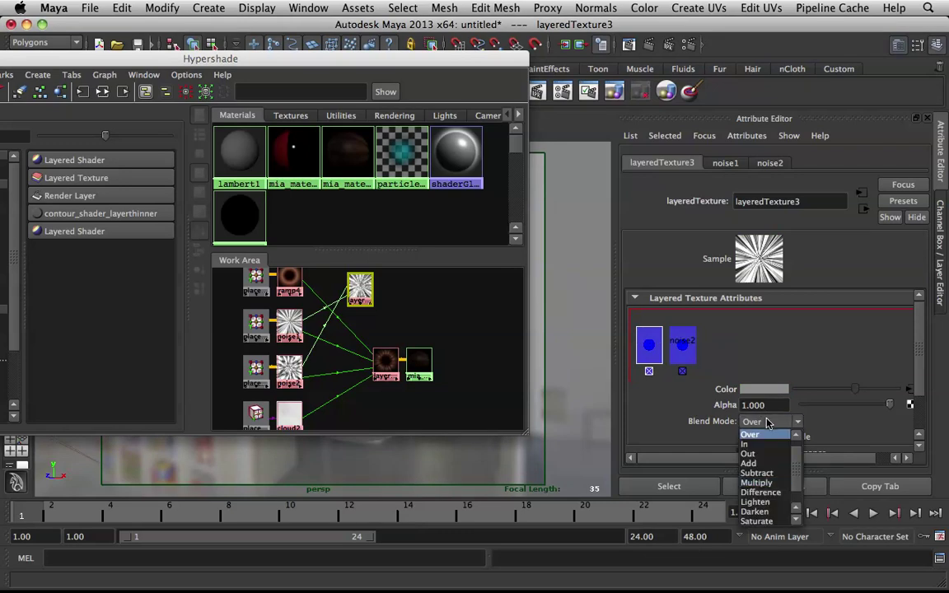
click(765, 483)
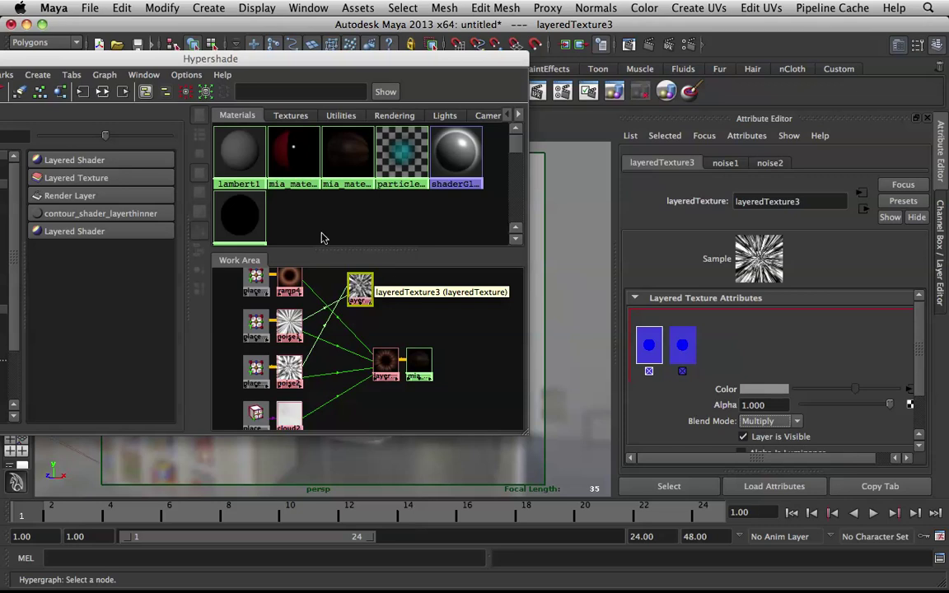
Search the node list for "lumina" and create a Luminance utility node.
drag(237, 54, 471, 54)
click(242, 140)
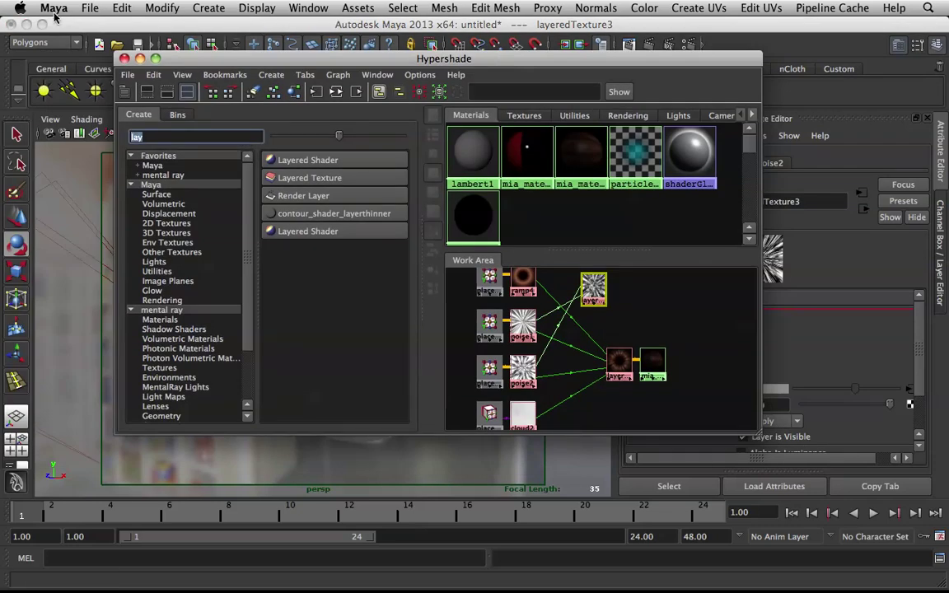
text(lum)
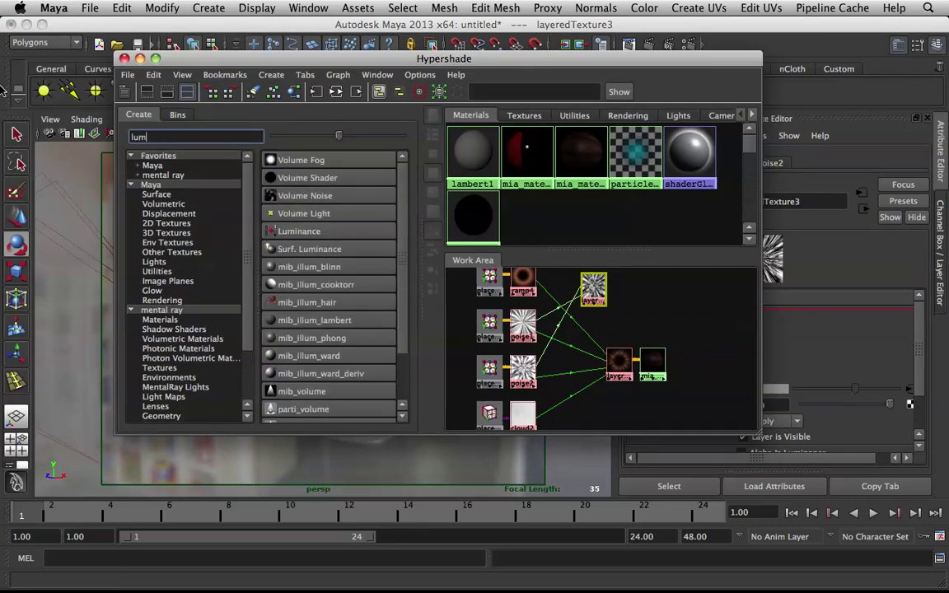
text(ina)
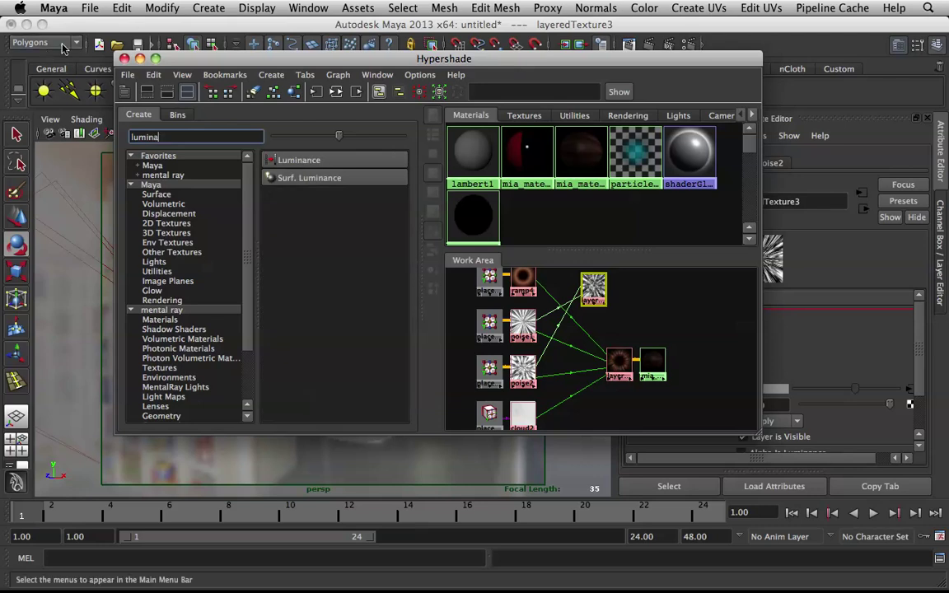
click(295, 162)
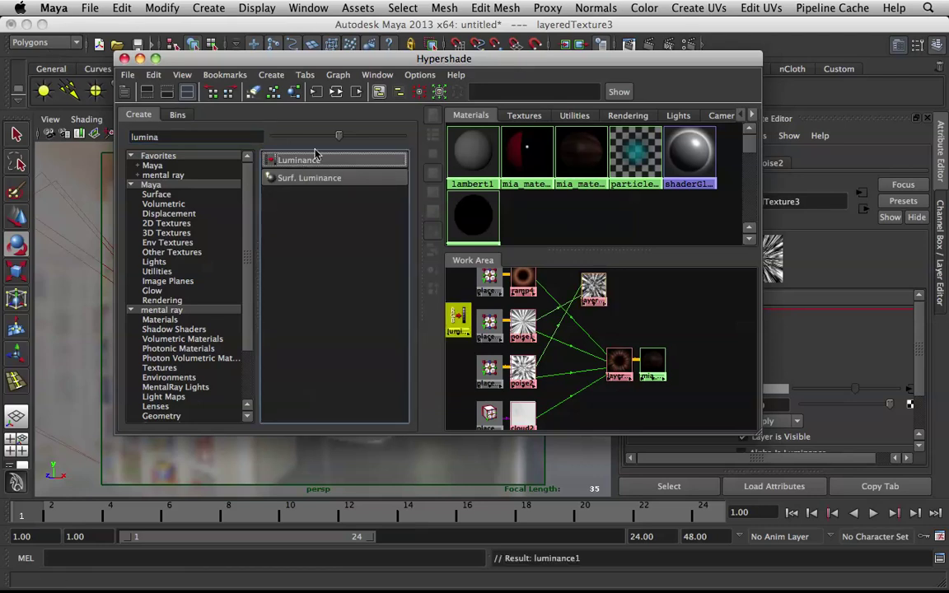
Arrange the Luminance node beside layeredTexture3, above the iris material in the work area.
drag(511, 59, 193, 56)
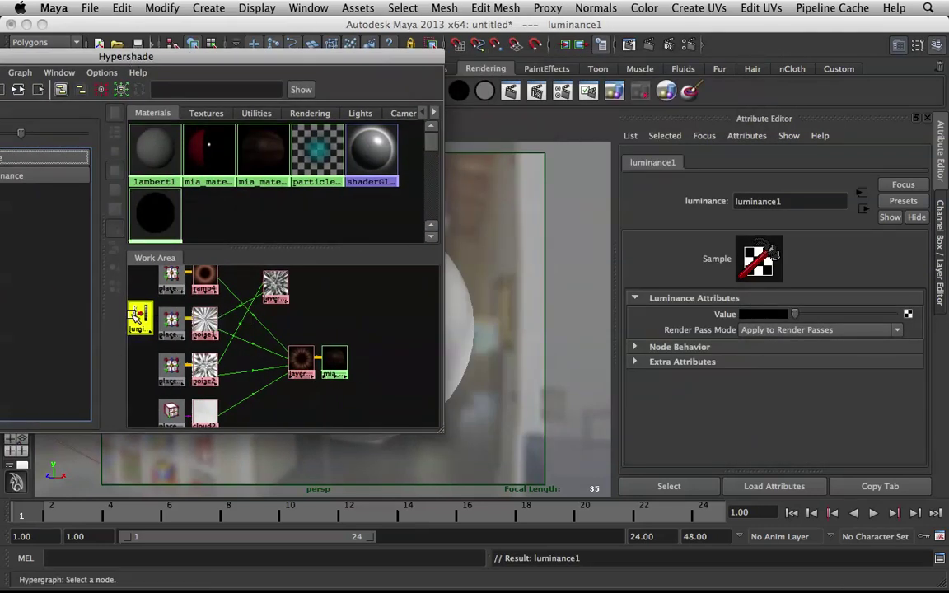
drag(138, 317, 326, 312)
scroll(293, 309, up, 4)
alt+middle_drag(297, 310, 278, 374)
click(252, 315)
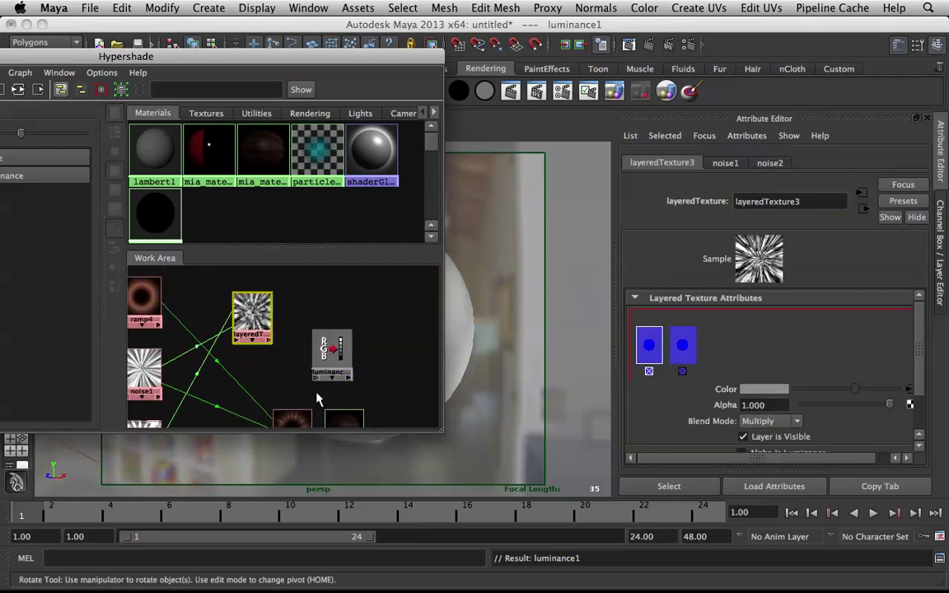
alt+middle_drag(276, 371, 280, 329)
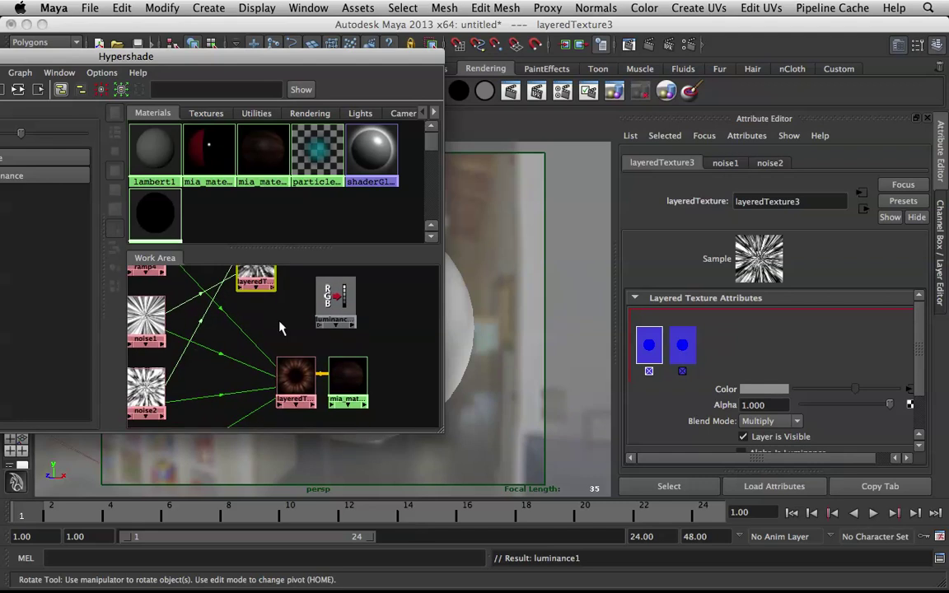
drag(258, 272, 262, 297)
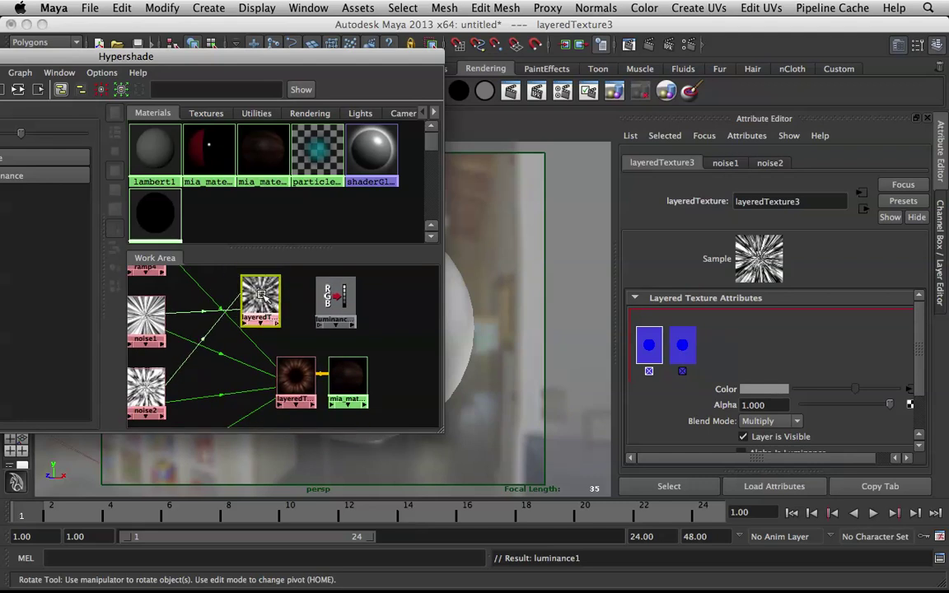
click(337, 298)
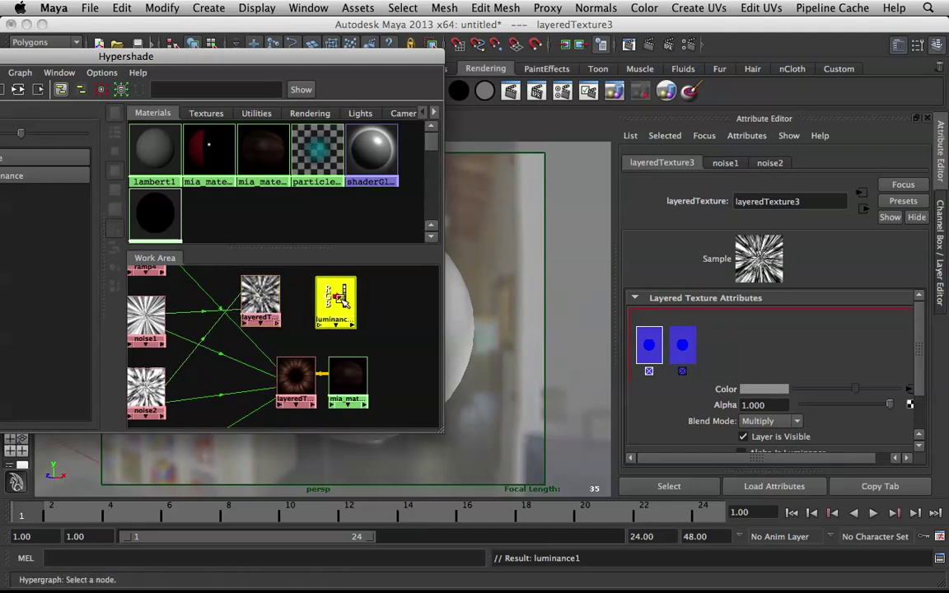
click(261, 297)
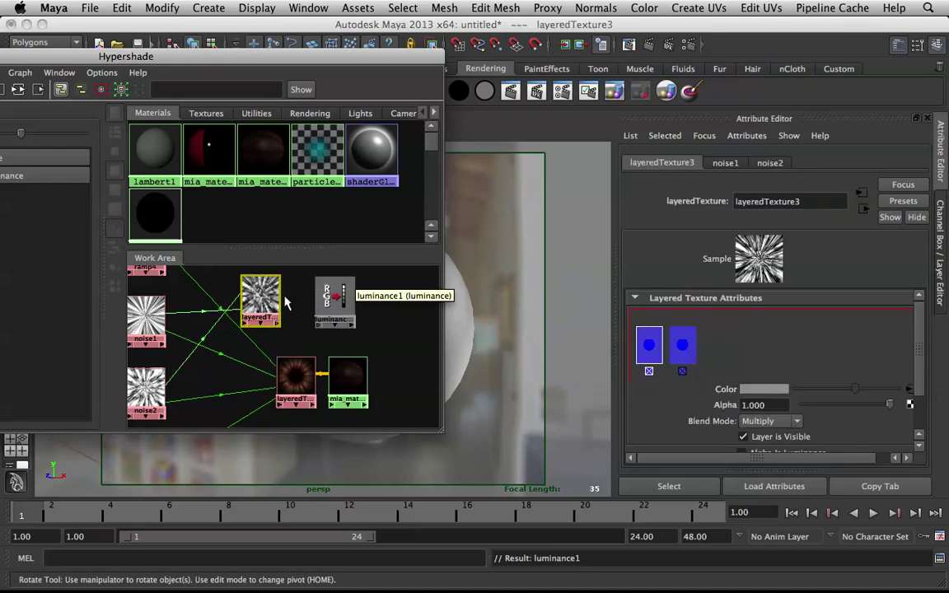
click(348, 375)
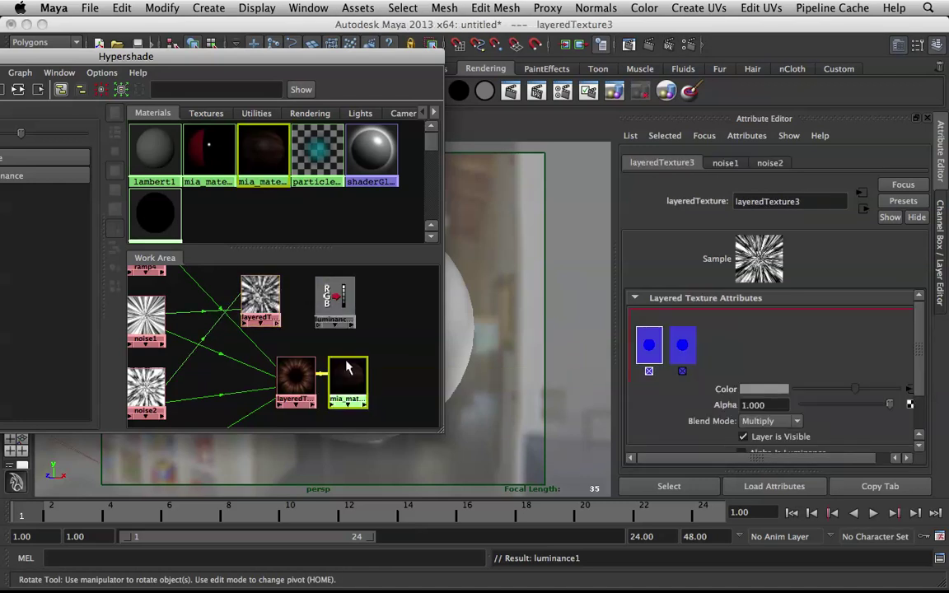
drag(338, 300, 312, 293)
middle_drag(262, 290, 316, 302)
click(372, 333)
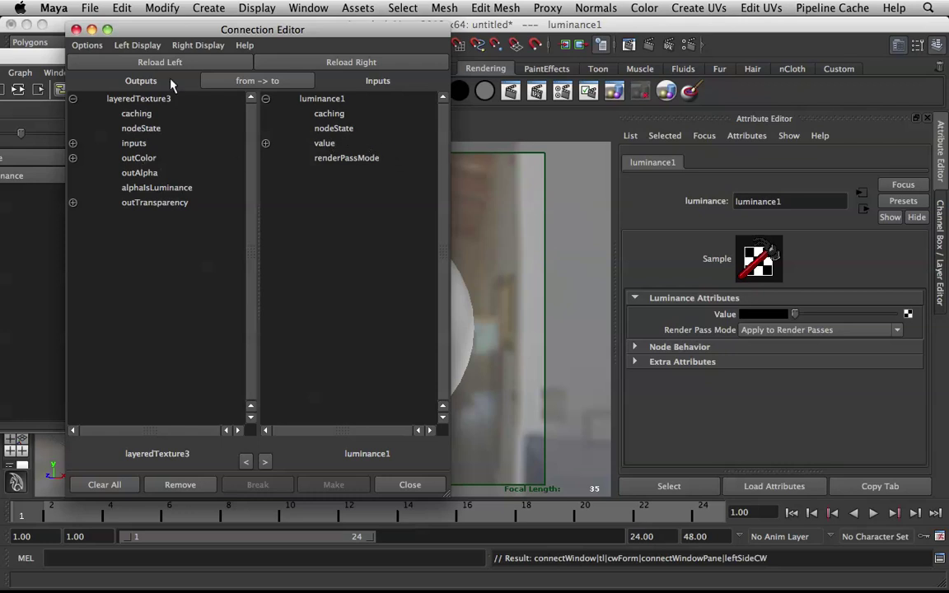
click(75, 30)
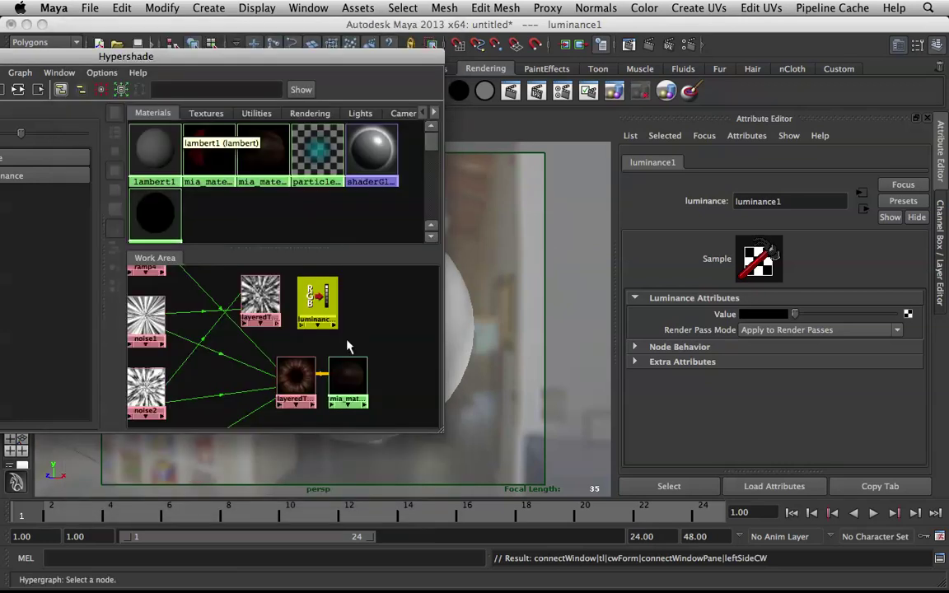
Reposition the Luminance node and connect layeredTexture3's output color to its Value attribute.
drag(320, 296, 330, 294)
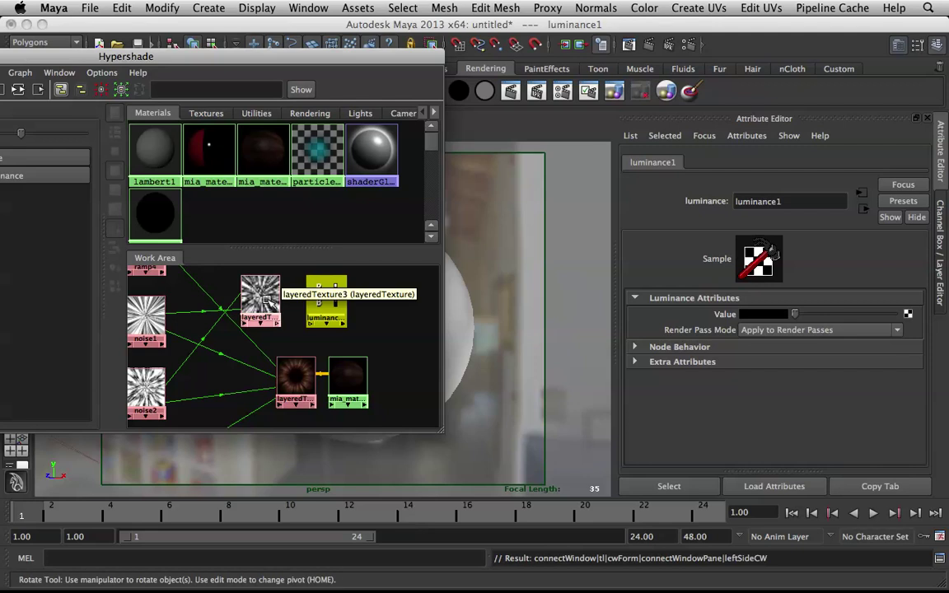
middle_drag(260, 298, 726, 316)
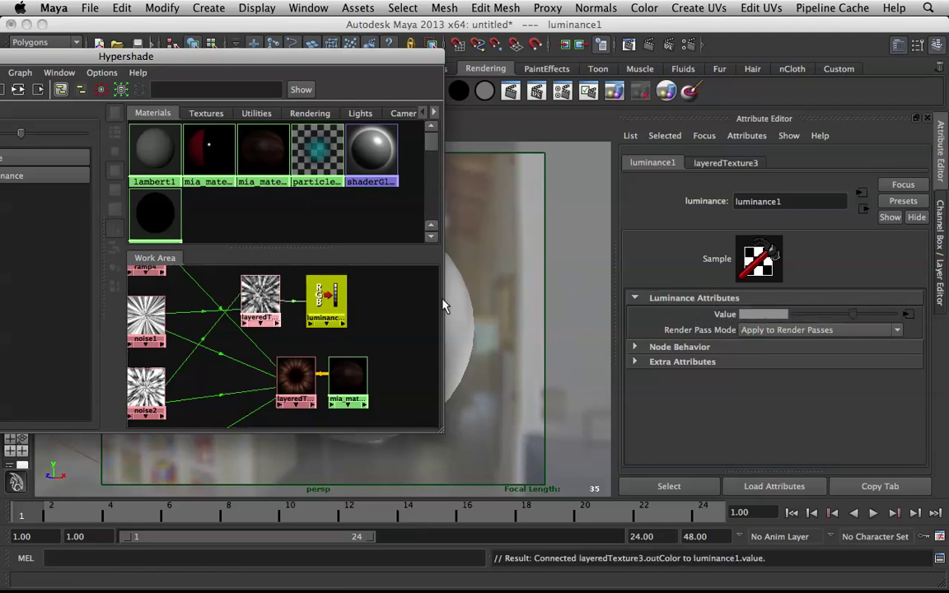
Connect the Luminance node to the Overall Bump attribute of the iris material mia_material_x_passes2.
click(335, 373)
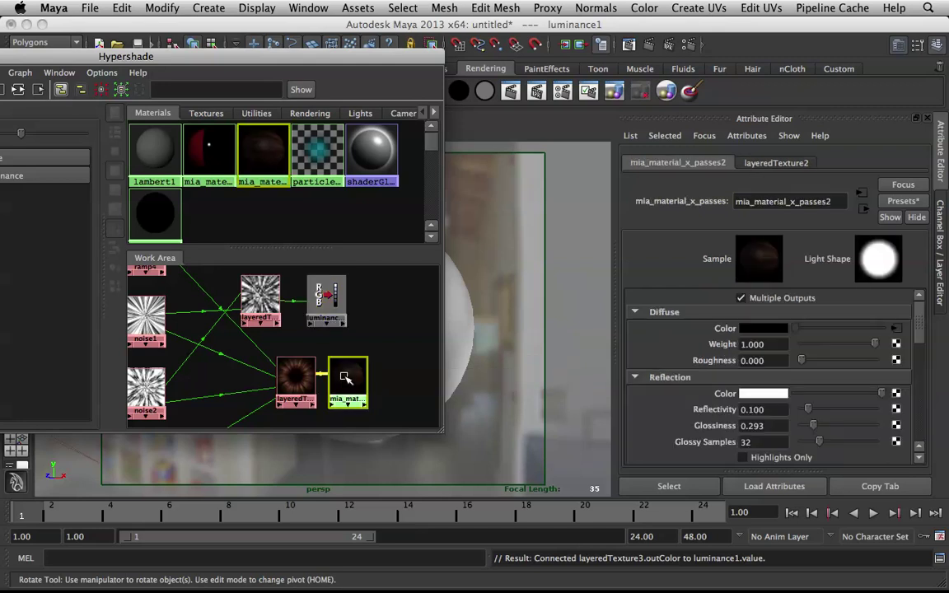
scroll(737, 381, down, 10)
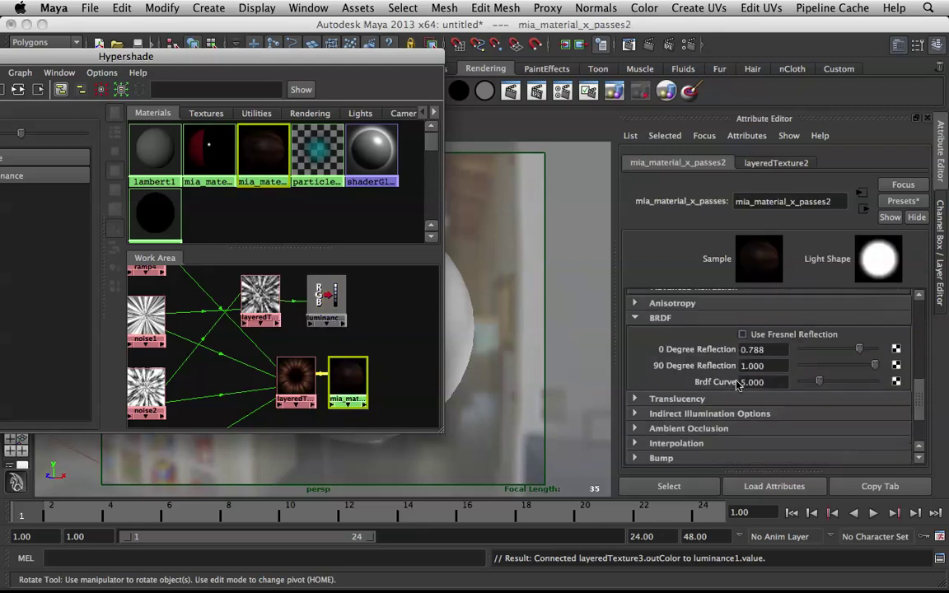
scroll(738, 382, up, 3)
scroll(727, 396, down, 3)
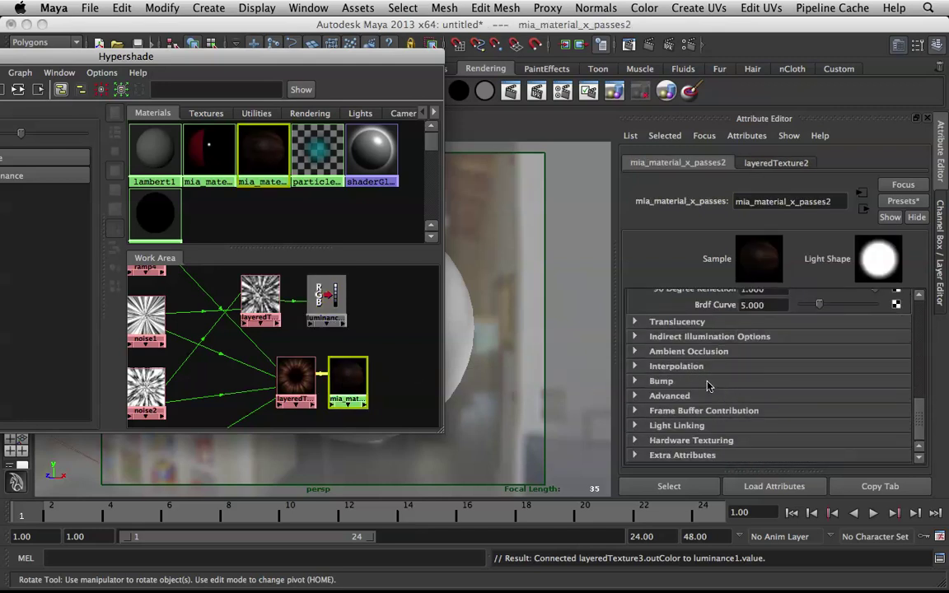
click(669, 382)
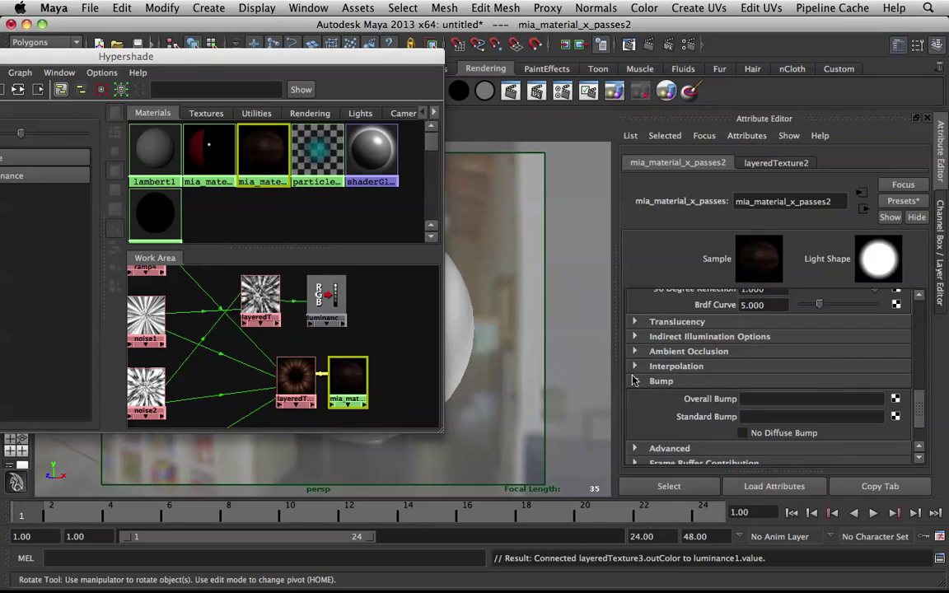
click(322, 295)
middle_drag(321, 295, 722, 408)
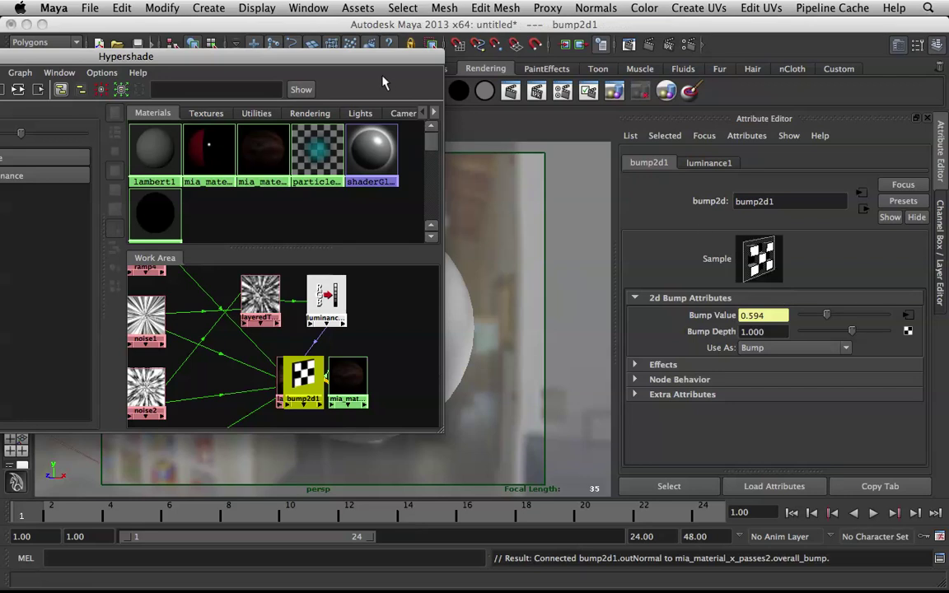
Set bump2d1's Bump Depth to 0.5 and re-render the eyeball with mental ray.
drag(380, 56, 94, 87)
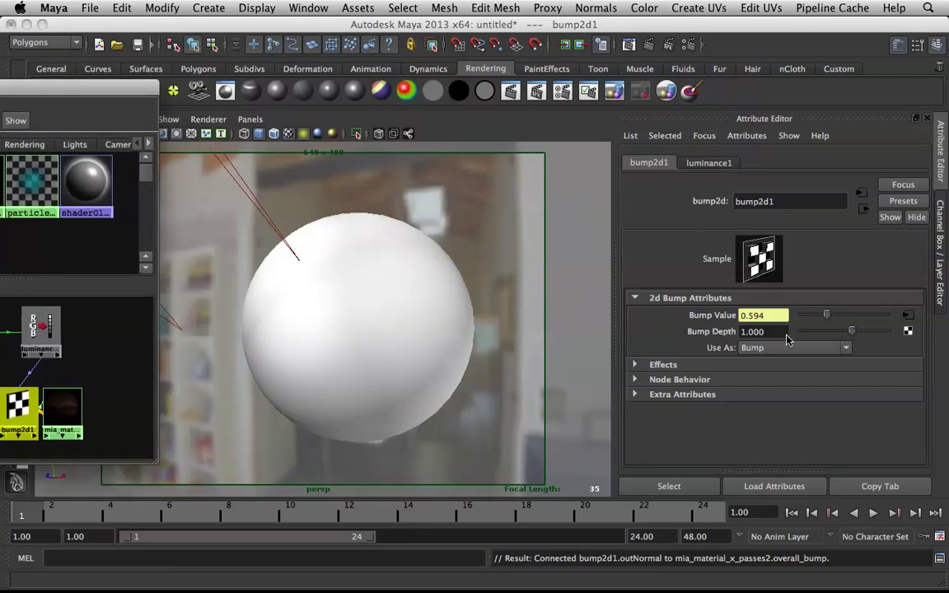
click(783, 333)
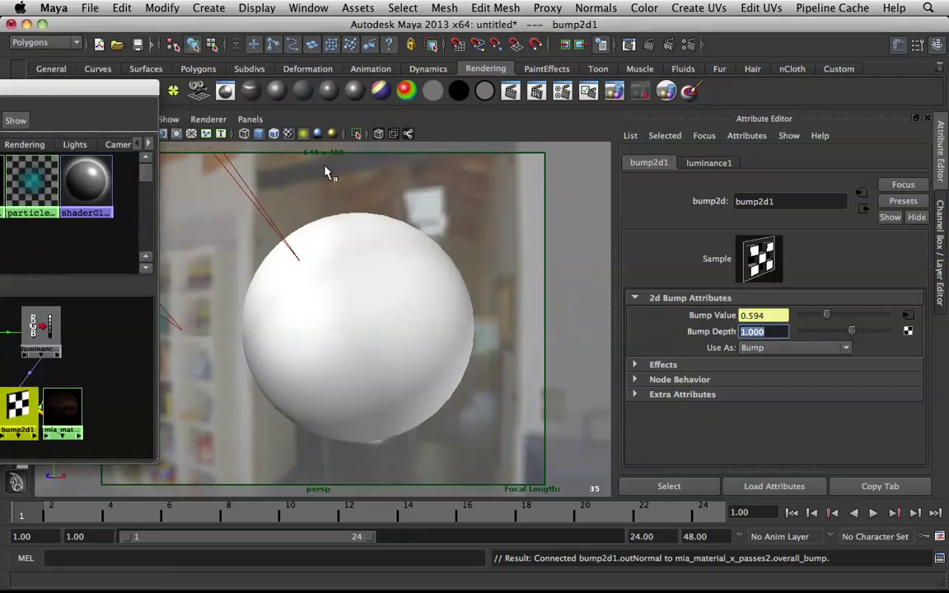
text(0.5)
key(Return)
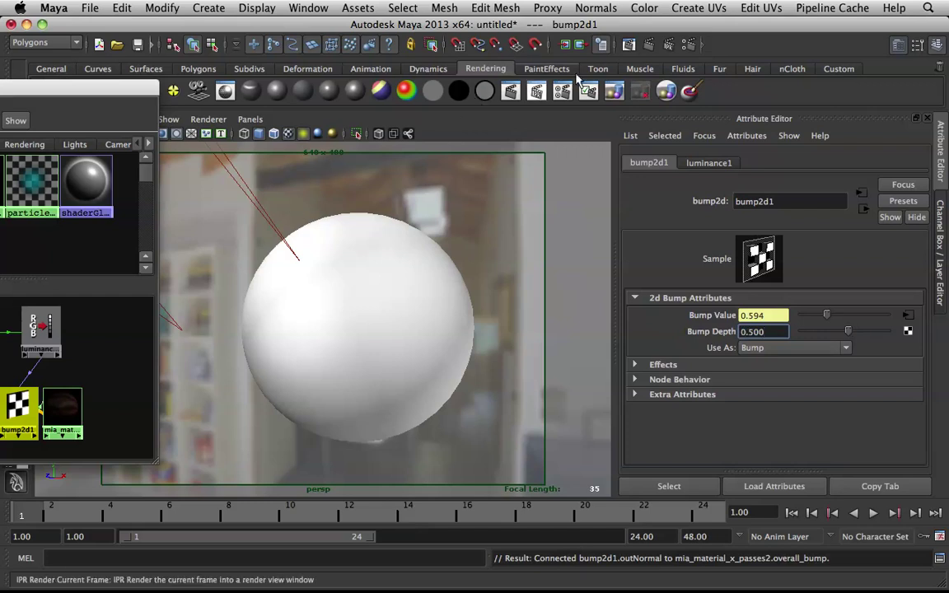
click(567, 44)
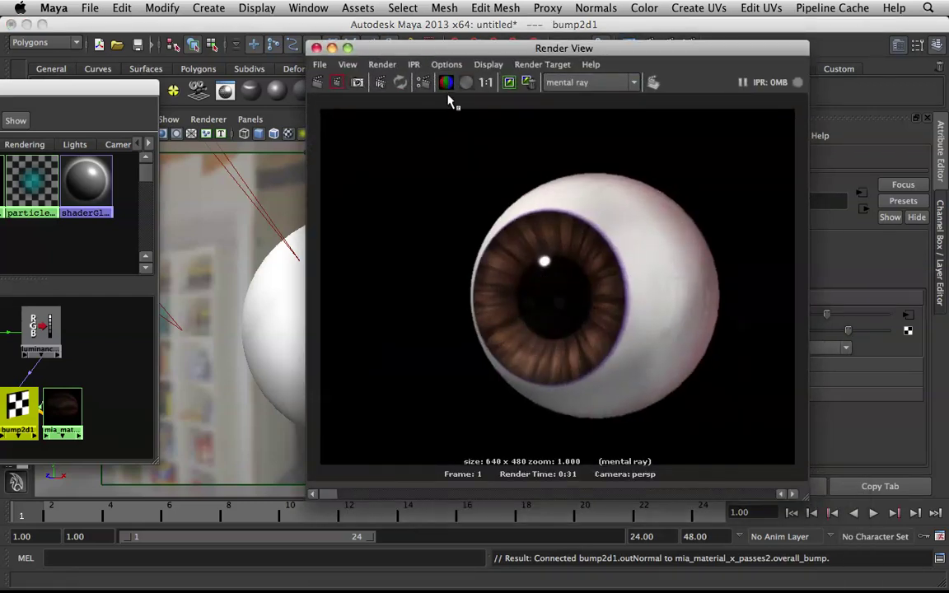
click(508, 87)
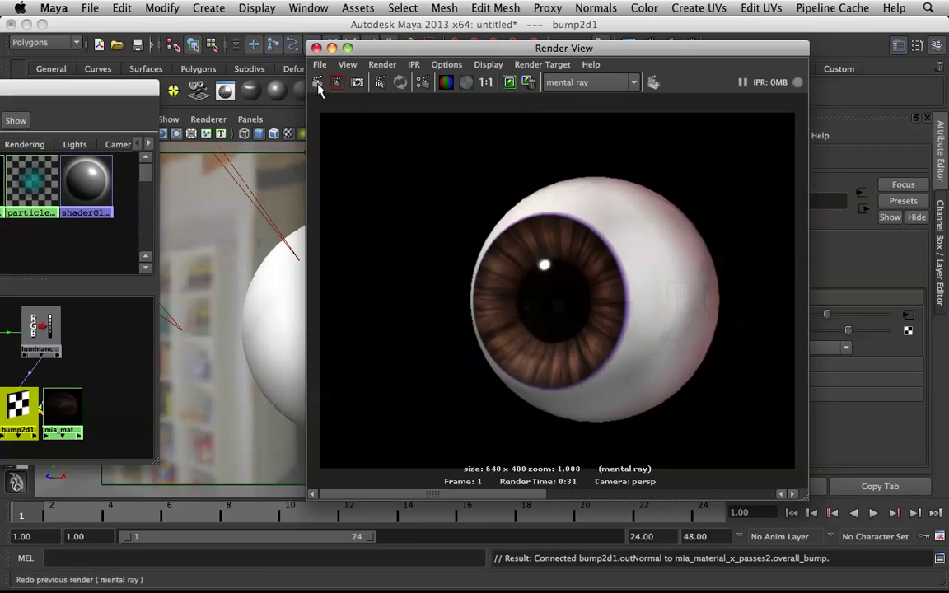
click(318, 84)
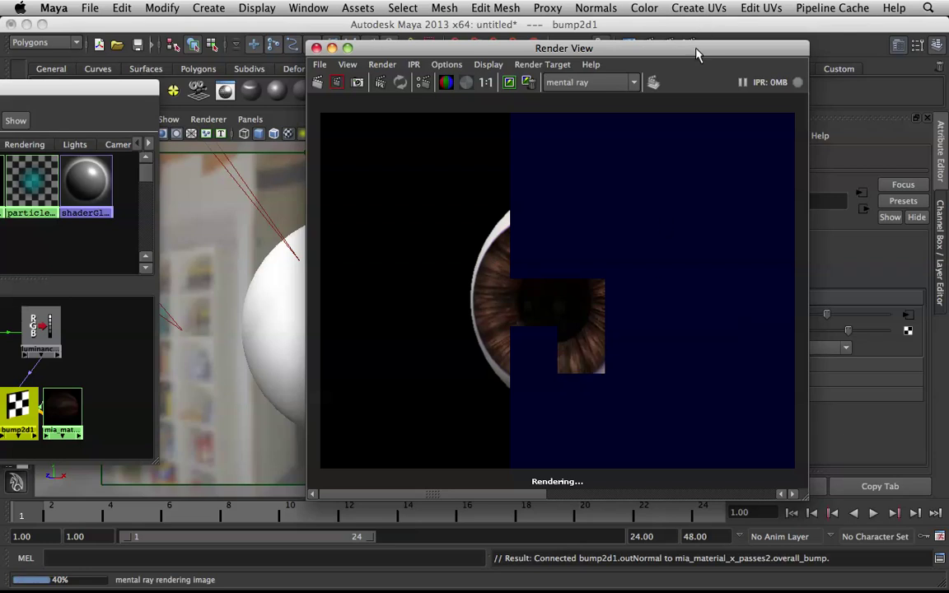
Set bump2d1's Bump Depth to 0.1 and re-render the eyeball to inspect the iris relief.
drag(697, 54, 496, 36)
click(762, 332)
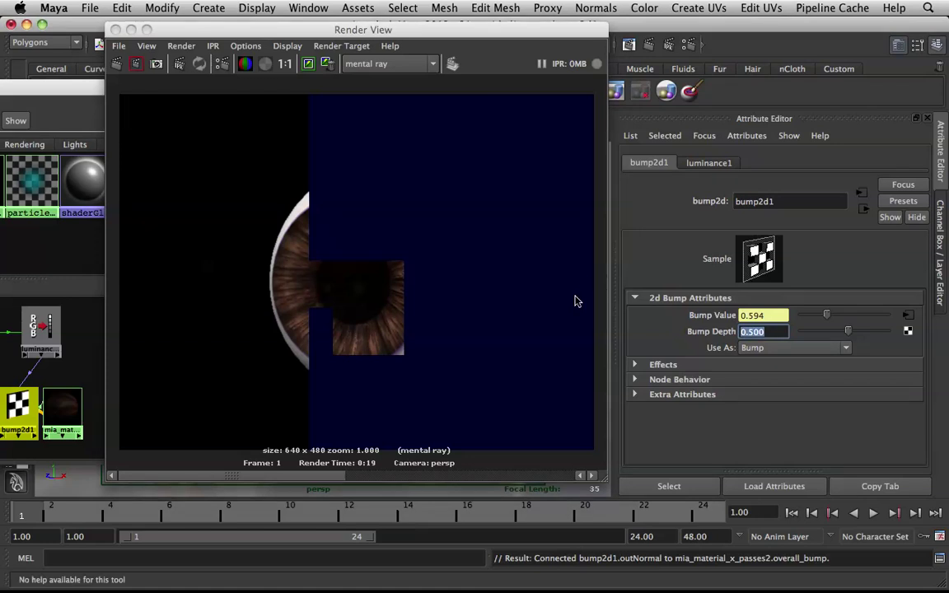
text(0.100)
click(116, 66)
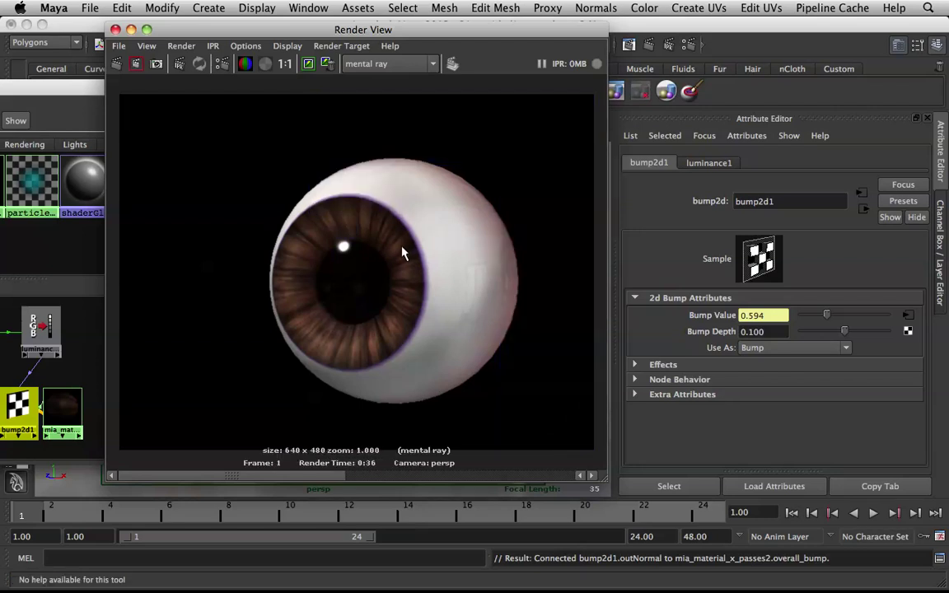
mouse_move(295, 478)
mouse_down()
mouse_move(441, 477)
mouse_move(250, 467)
mouse_move(507, 470)
mouse_move(213, 465)
mouse_move(485, 470)
mouse_move(278, 475)
mouse_up()
mouse_move(320, 477)
mouse_down()
mouse_move(498, 460)
mouse_move(320, 467)
mouse_up()
Minimize the render window, switch to Chrome and go back from pano1.jpg to the Google image results.
click(131, 30)
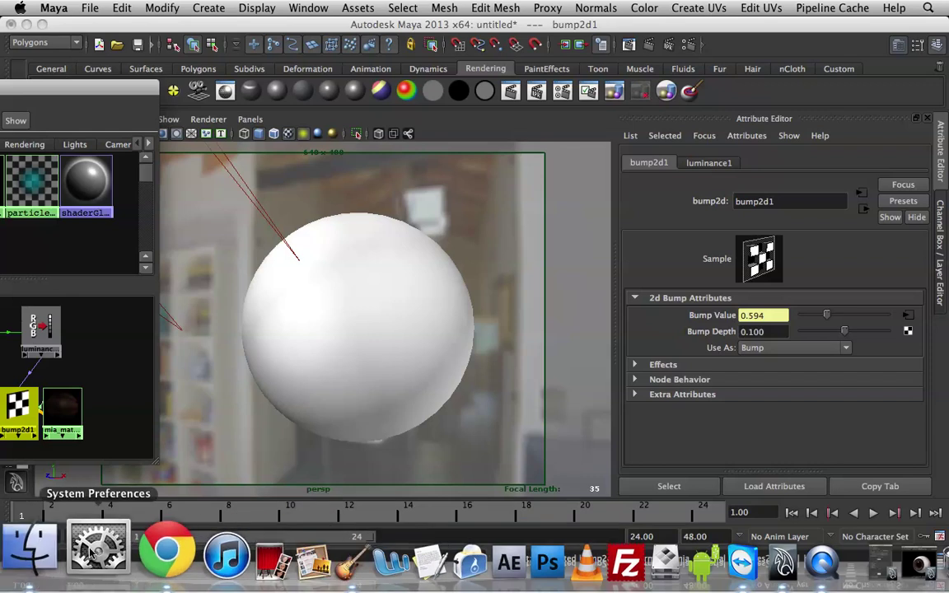
click(134, 556)
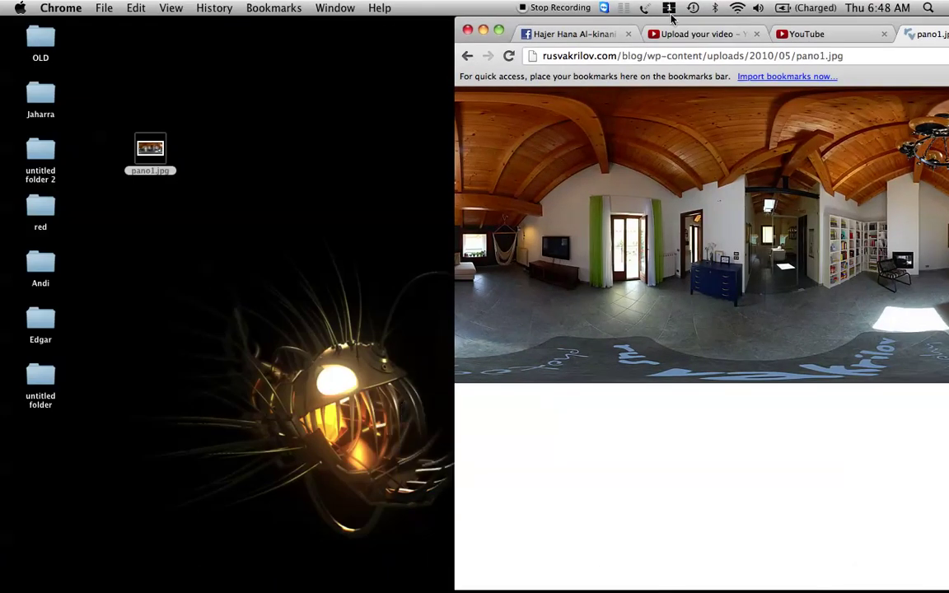
drag(681, 22, 253, 4)
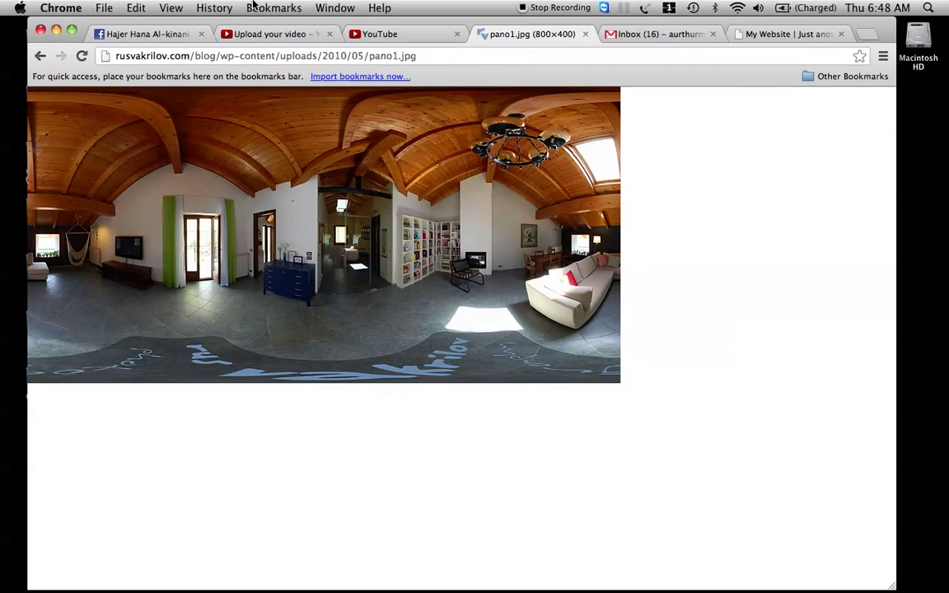
click(429, 55)
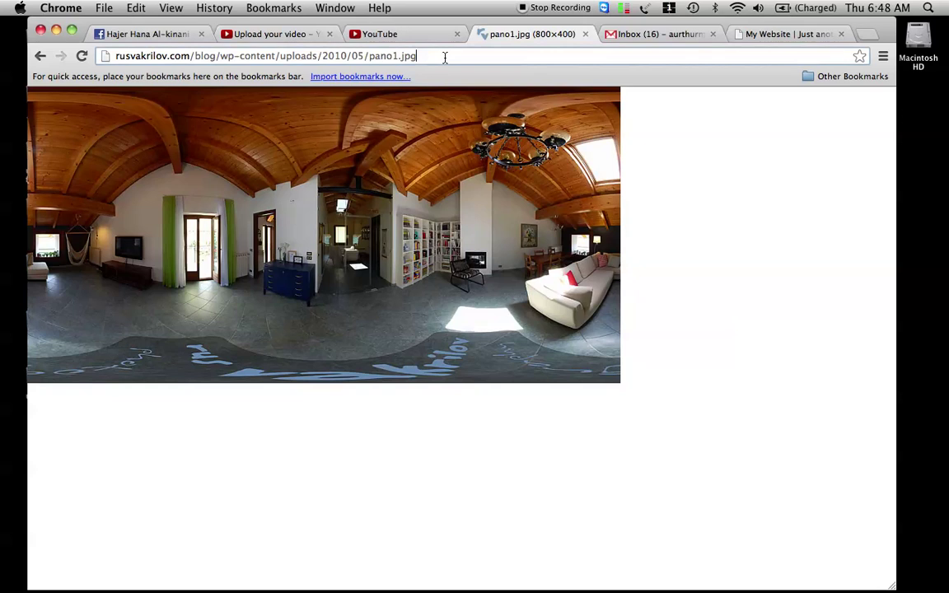
click(39, 56)
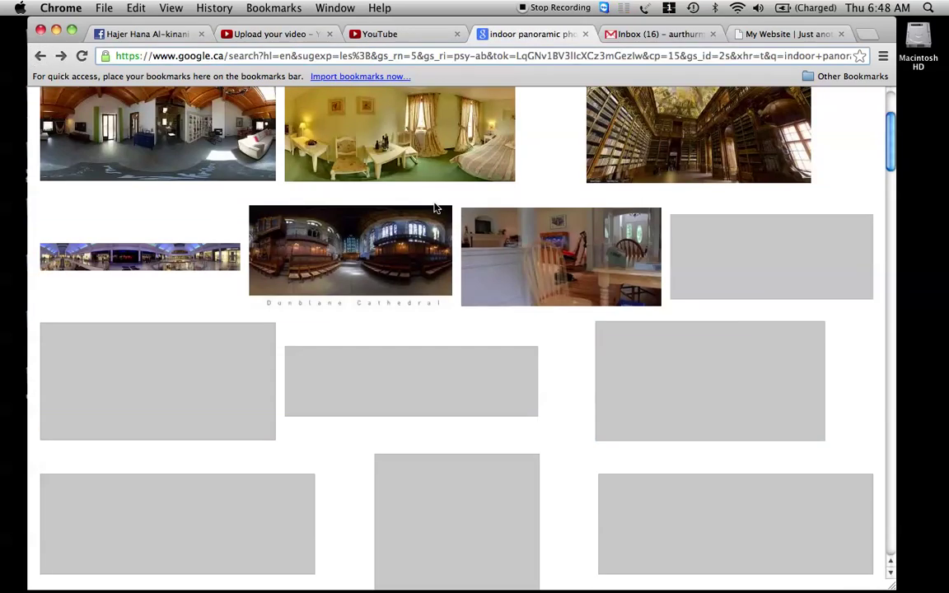
Replace the Google Images query with "eye texture" and run the search.
scroll(346, 188, up, 3)
drag(321, 140, 137, 116)
triple_click(330, 142)
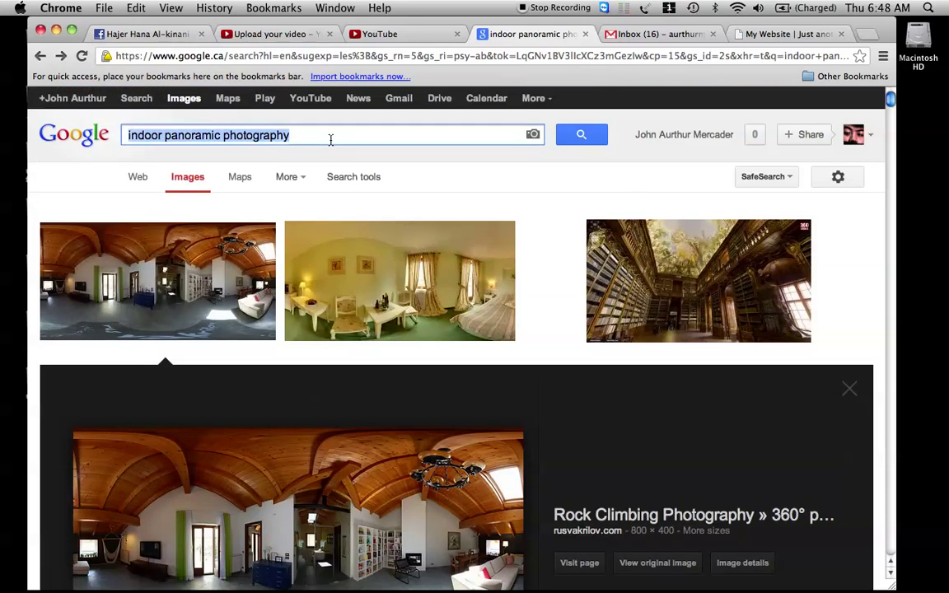
text(e)
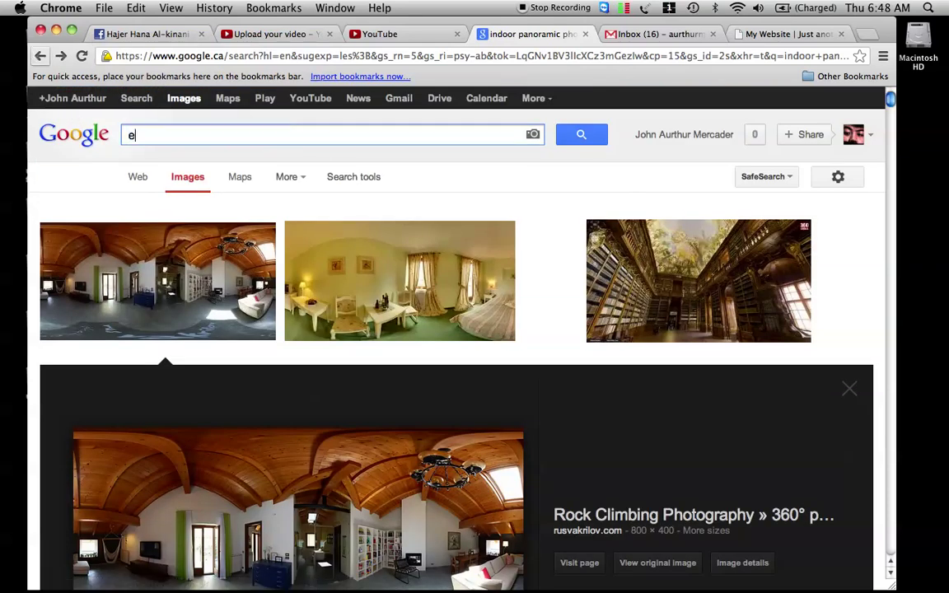
text(ye text)
key(Down)
key(Return)
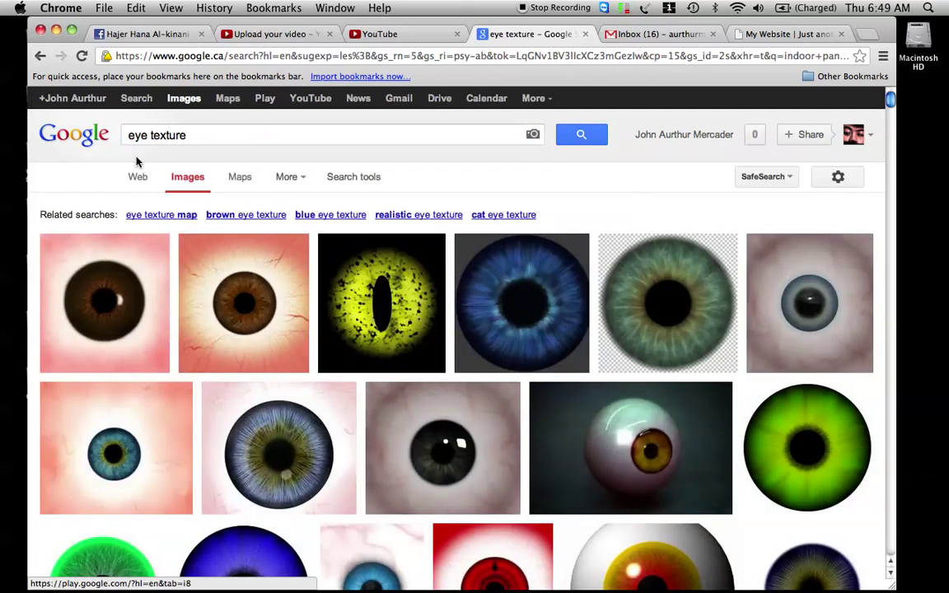
Open the original of the veined brown eye texture and save eyeTextureNew2.jpg to the desktop beside pano1.jpg.
click(239, 304)
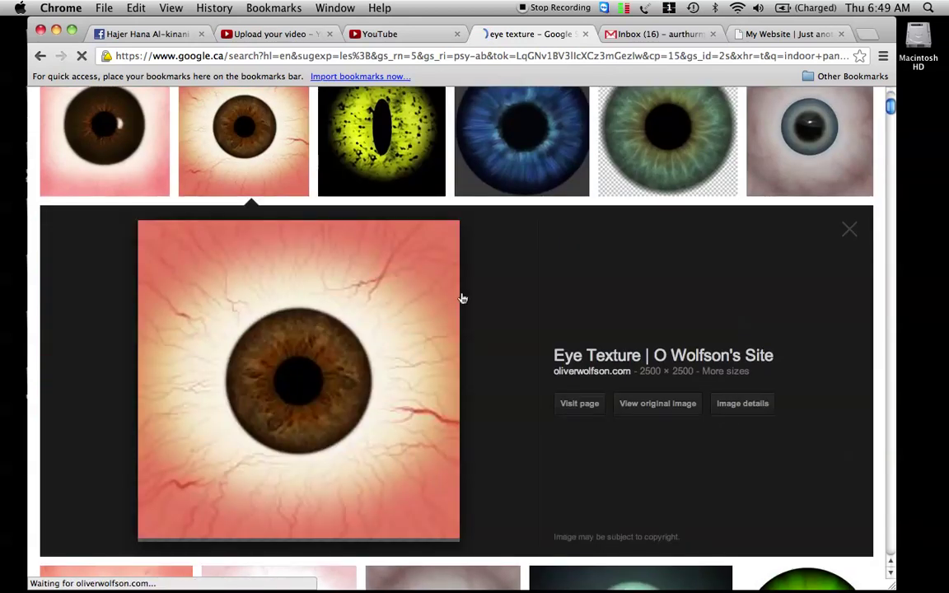
click(647, 412)
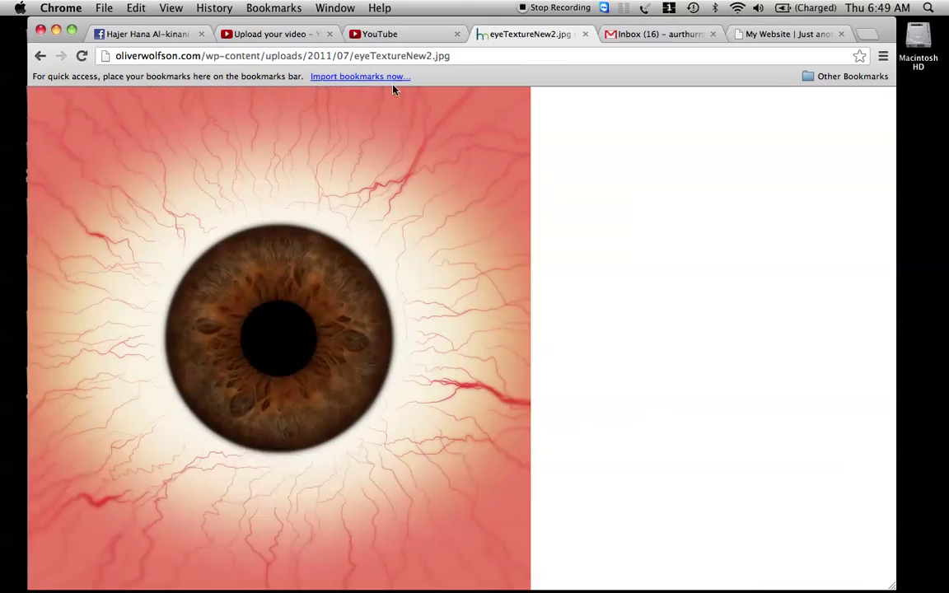
drag(383, 23, 713, 23)
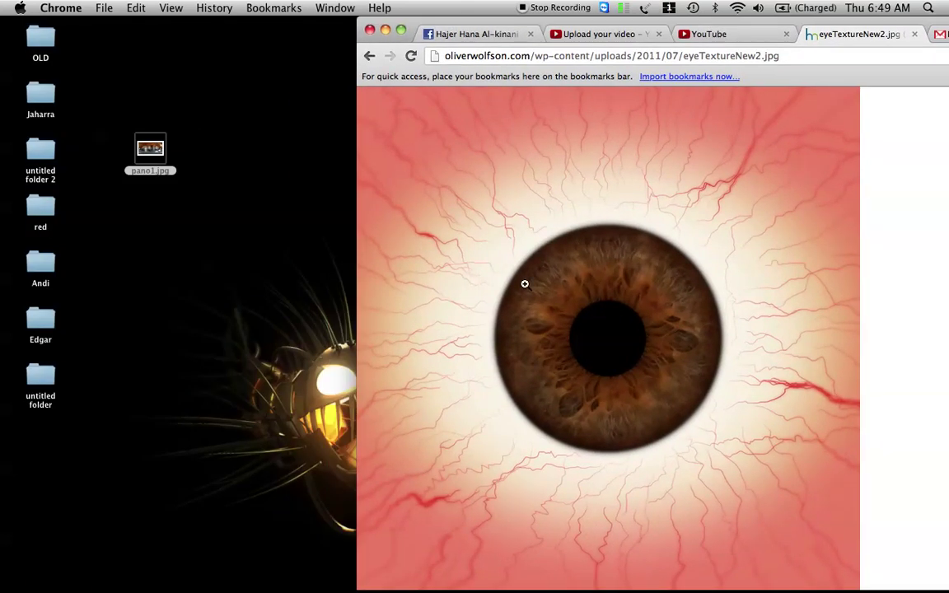
click(598, 282)
drag(624, 233, 163, 206)
click(208, 233)
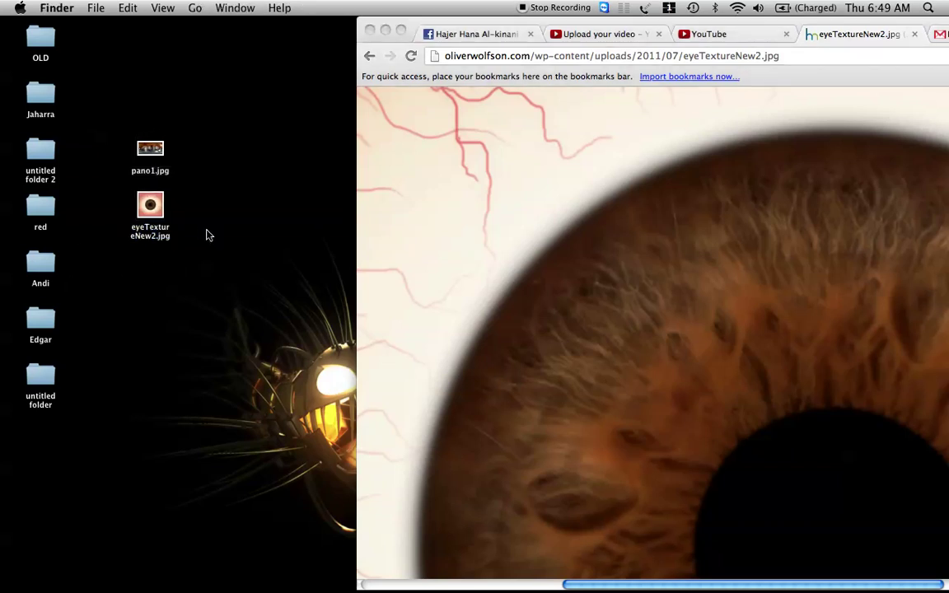
Switch back to Maya with the Render View and Render Settings minimized, and show the Channel Box / Layer Editor.
key(F8)
click(623, 397)
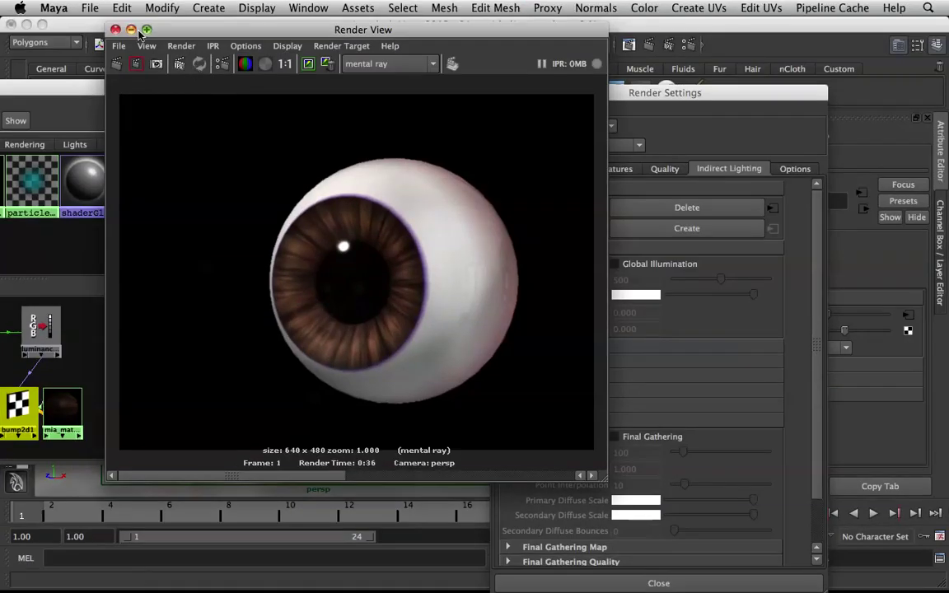
click(132, 30)
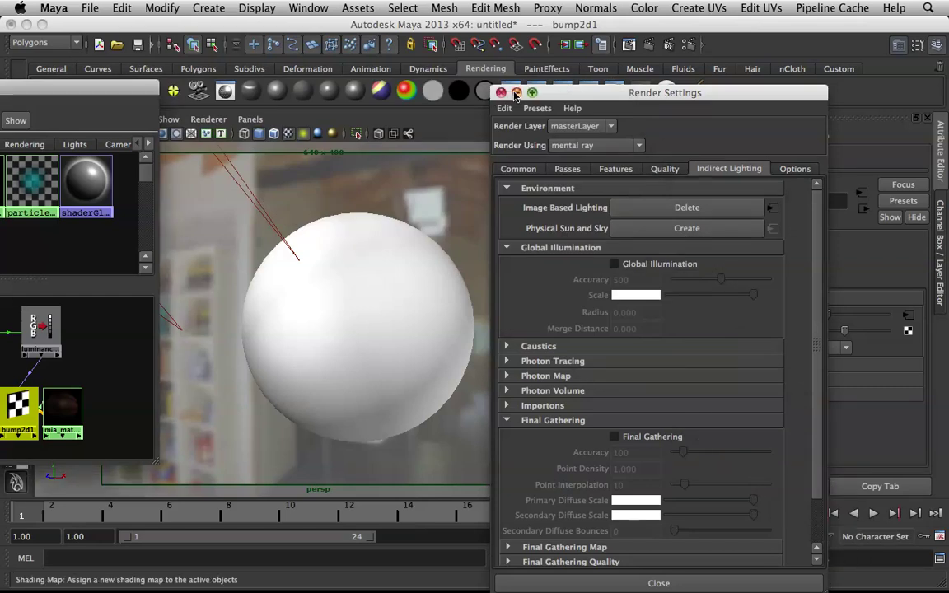
click(516, 95)
drag(31, 93, 99, 105)
click(940, 218)
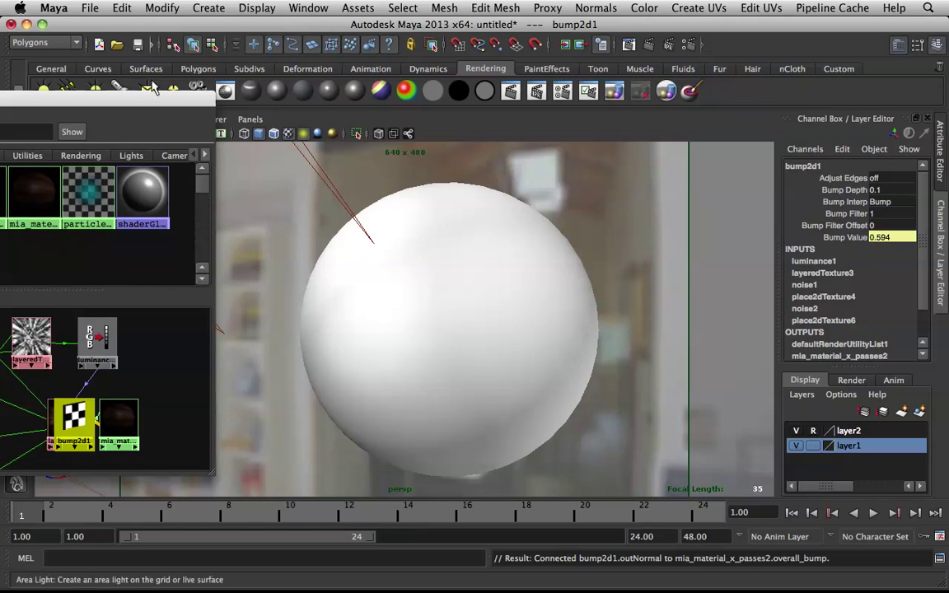
Switch the layer2 display layer from reference to normal display type.
click(97, 91)
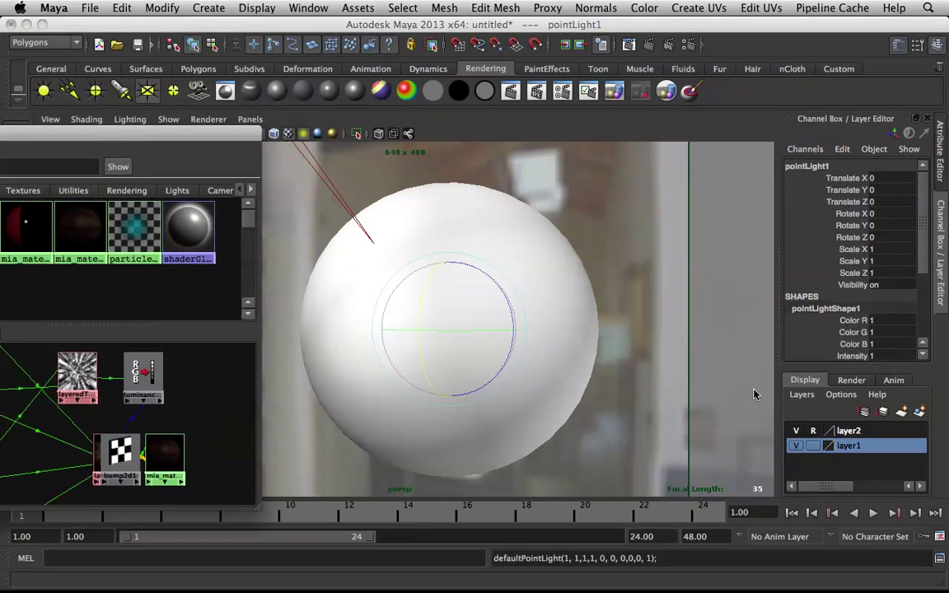
click(812, 432)
click(813, 432)
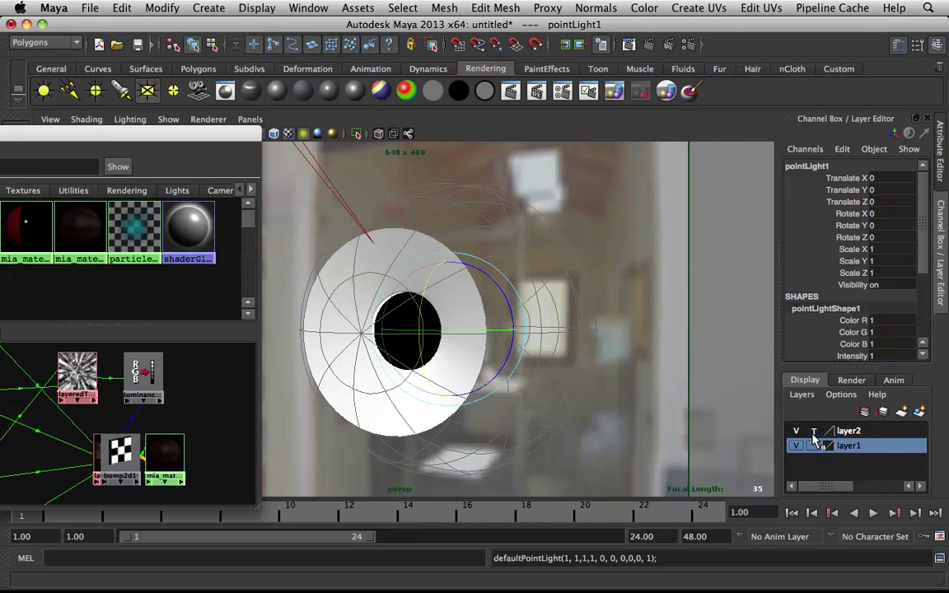
click(812, 432)
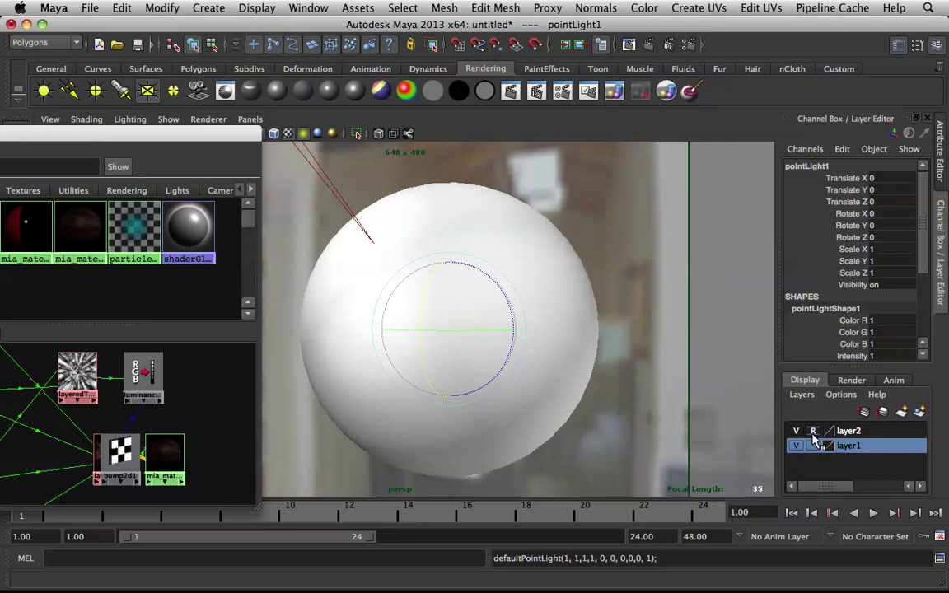
click(601, 204)
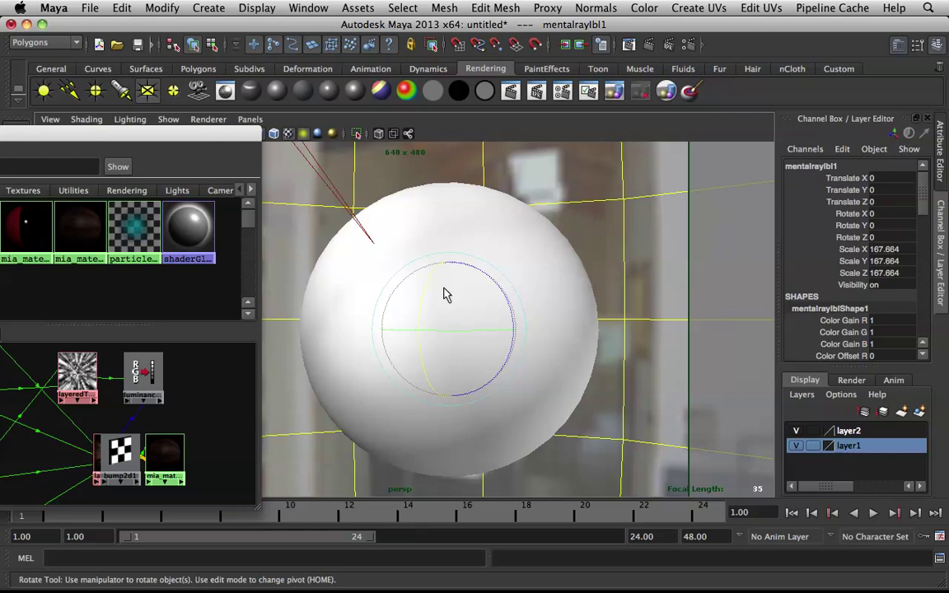
Show the Outliner beside the perspective view and delete pointLight1.
drag(137, 141, 732, 129)
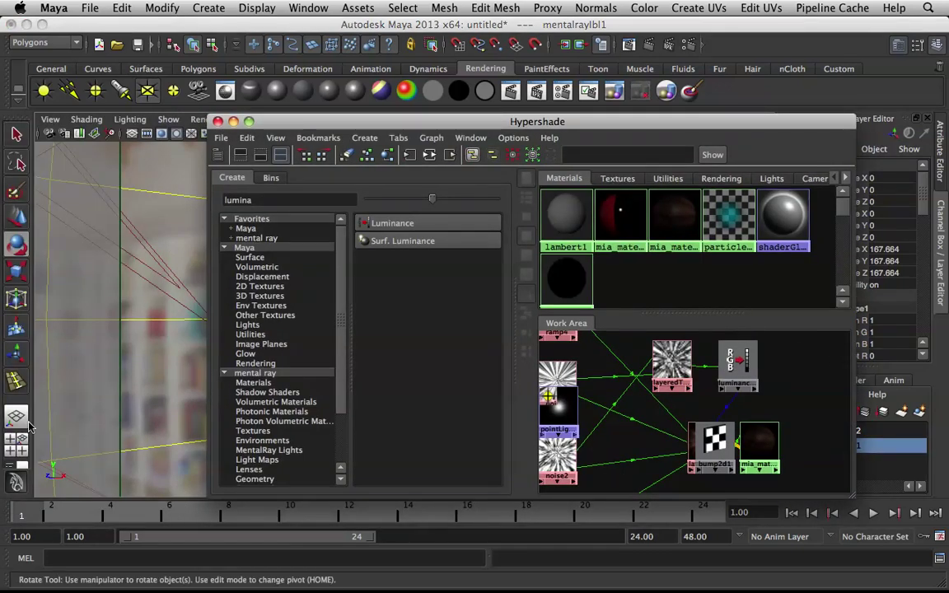
click(12, 465)
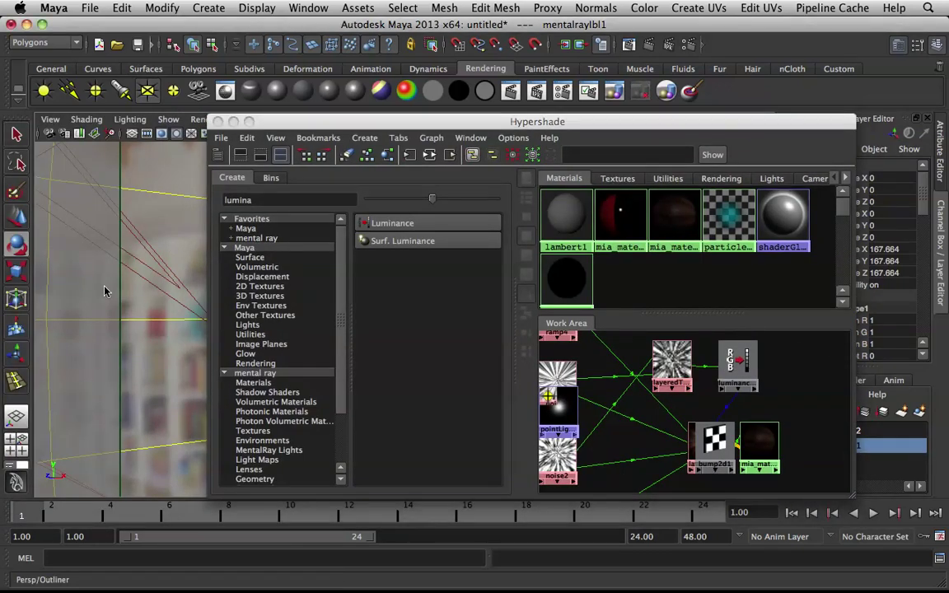
click(8, 427)
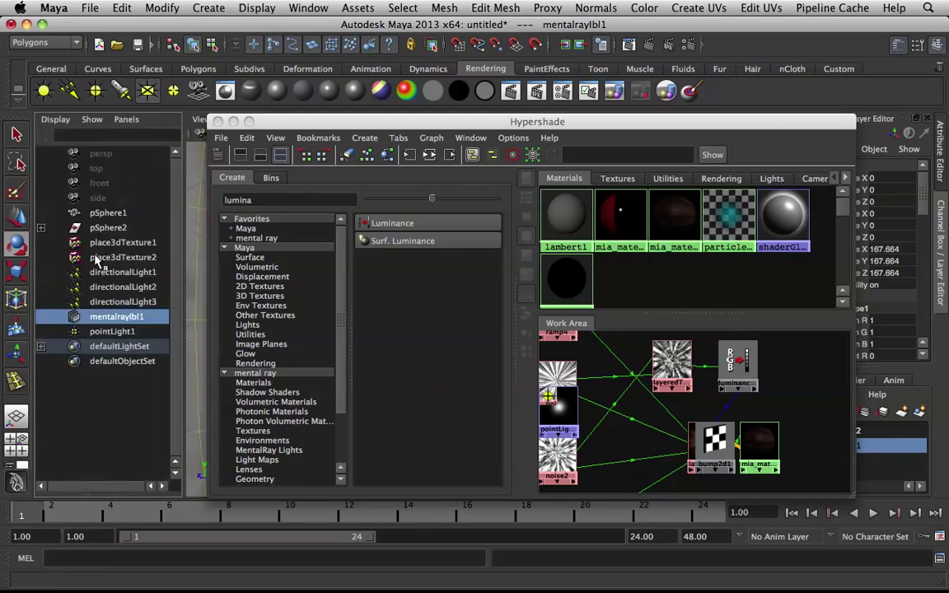
click(110, 334)
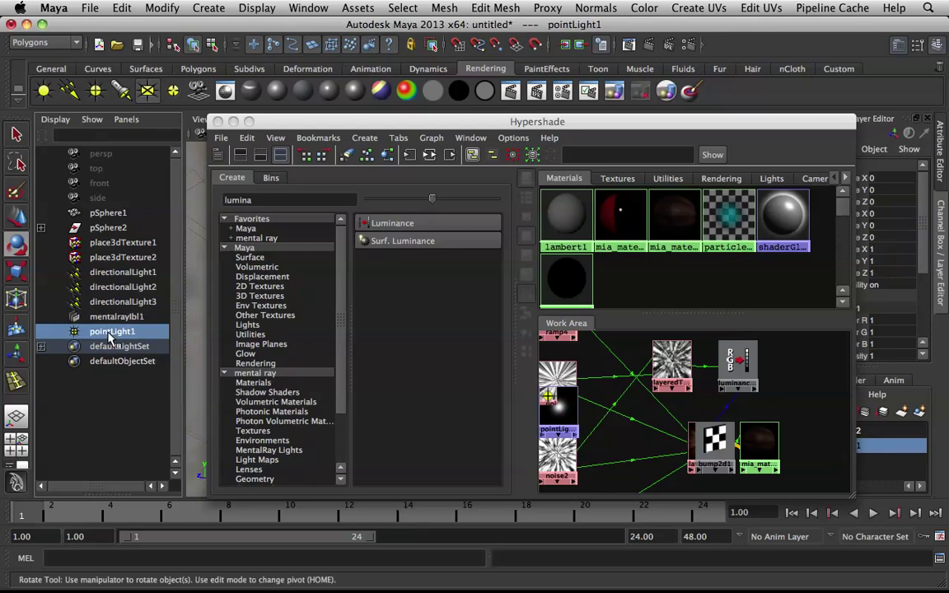
key(Delete)
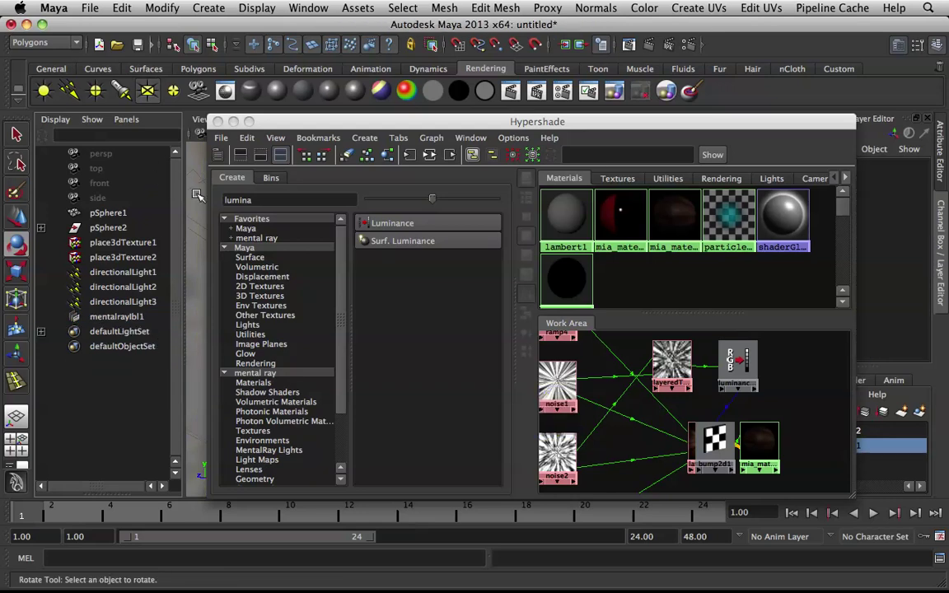
Return to the single perspective view and graph the network of mia_material_x_passes1 in the Hypershade.
key(space)
drag(364, 118, 5, 87)
drag(361, 92, 125, 110)
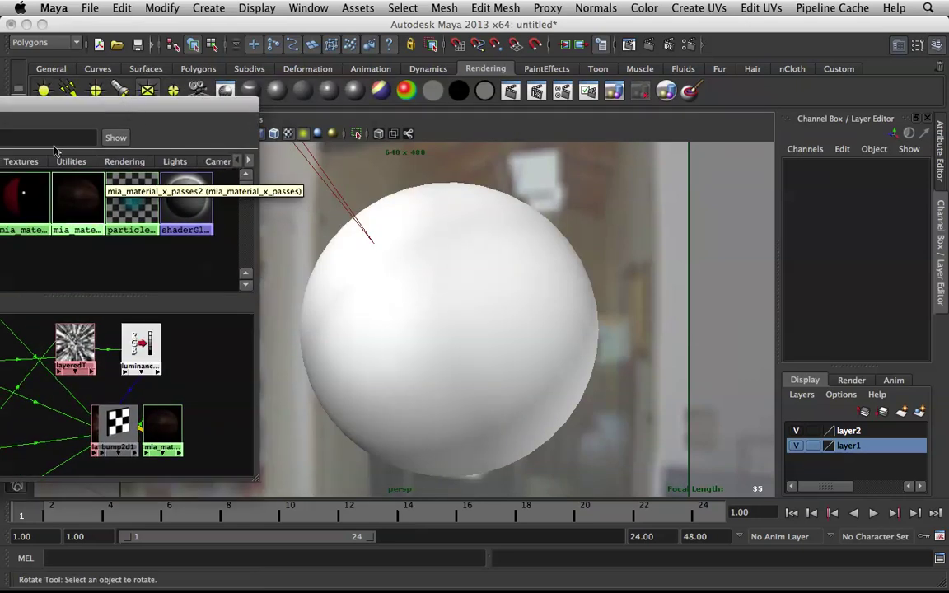
click(30, 189)
drag(196, 106, 326, 88)
right_click(154, 183)
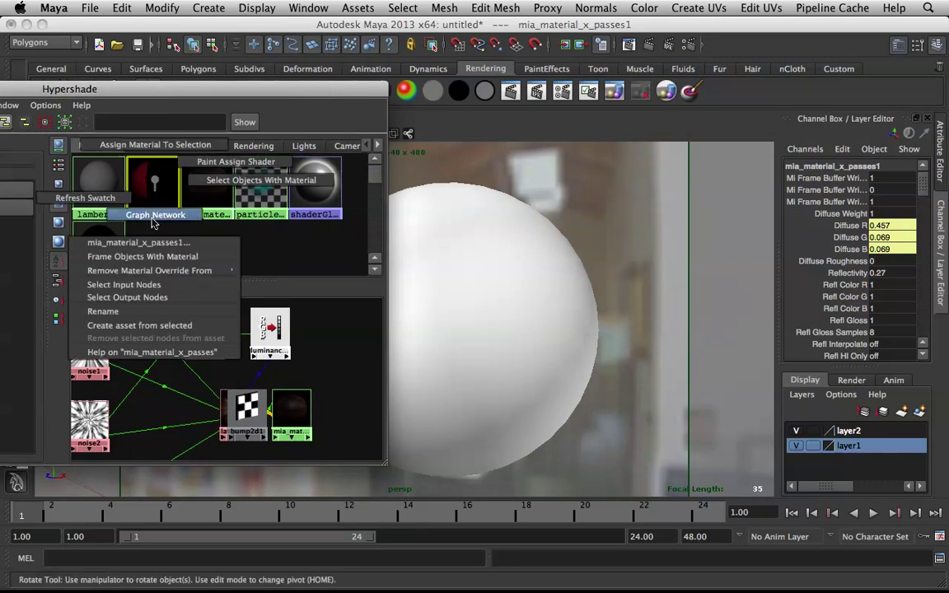
click(152, 214)
Switch the perspective view's renderer to Viewport 2.0, keeping the Hypershade work area in view.
drag(329, 89, 131, 95)
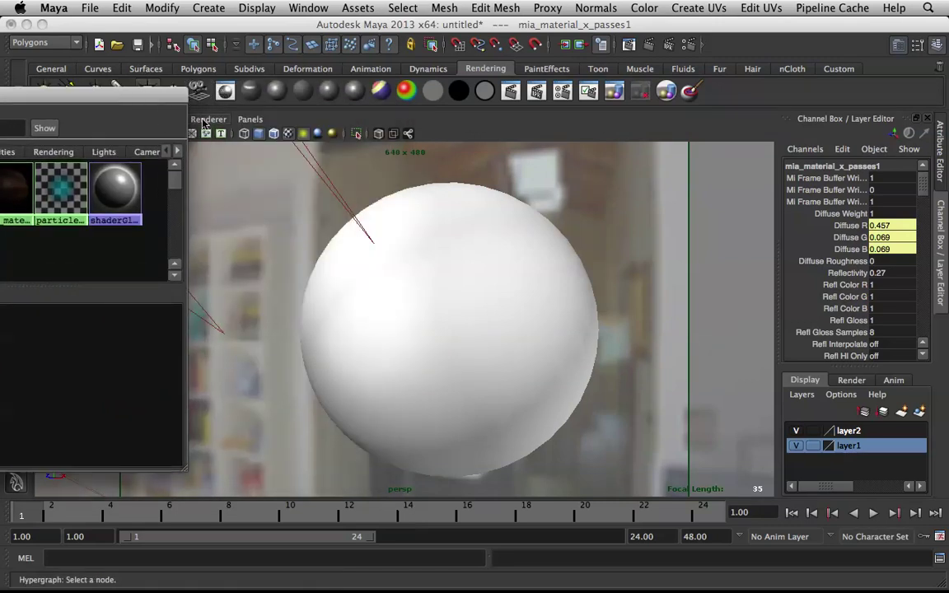
click(207, 119)
click(234, 171)
drag(128, 92, 239, 147)
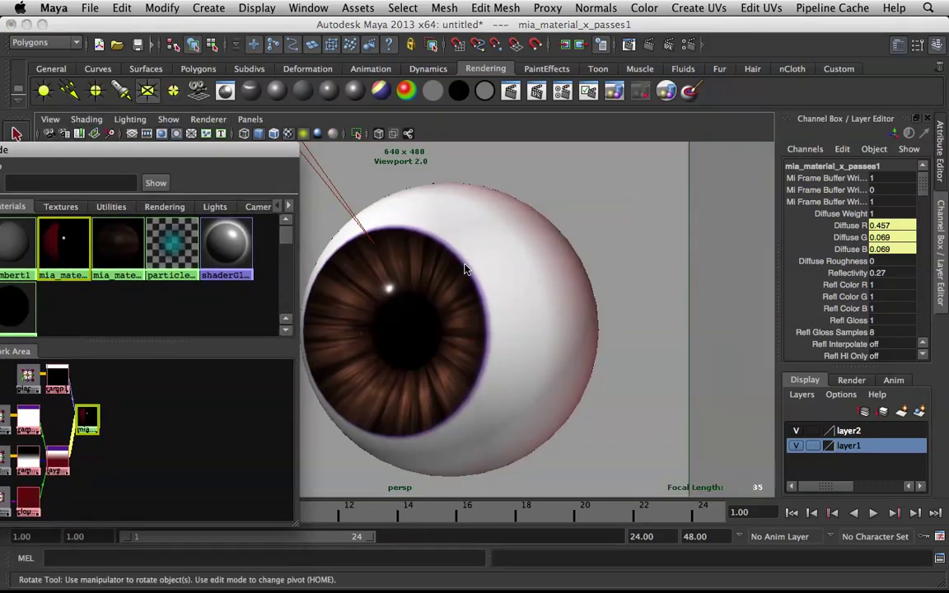
Change the purple colour of ramp2, which feeds layeredTexture1, to saturation 0.413 and value 0.570 and check the iris edge on the eyeball.
click(58, 459)
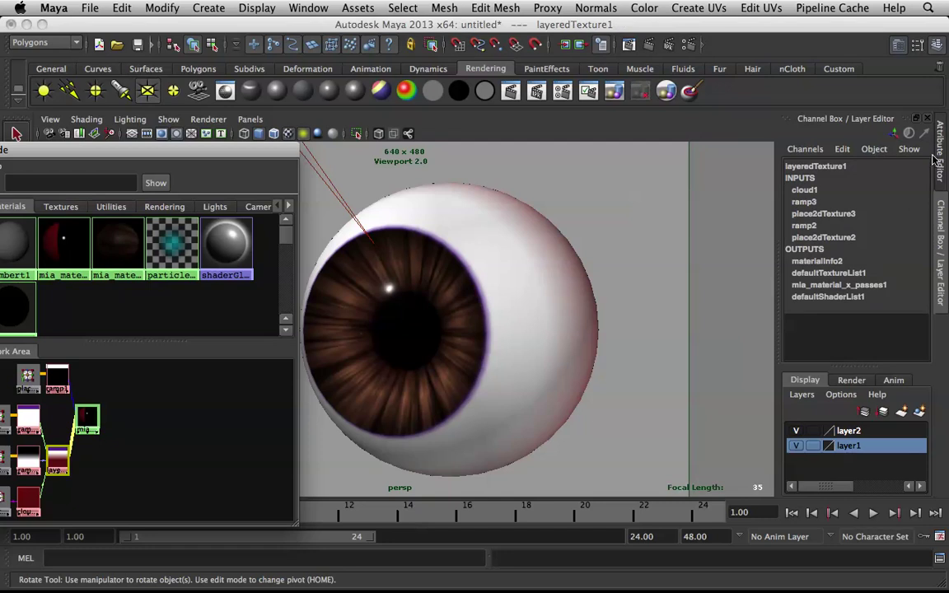
click(940, 153)
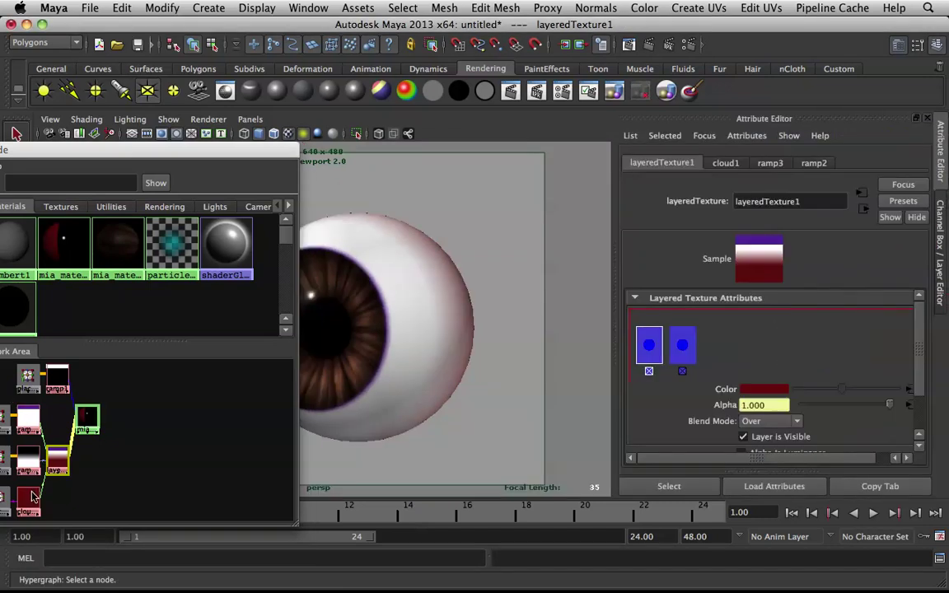
click(27, 420)
scroll(774, 357, up, 2)
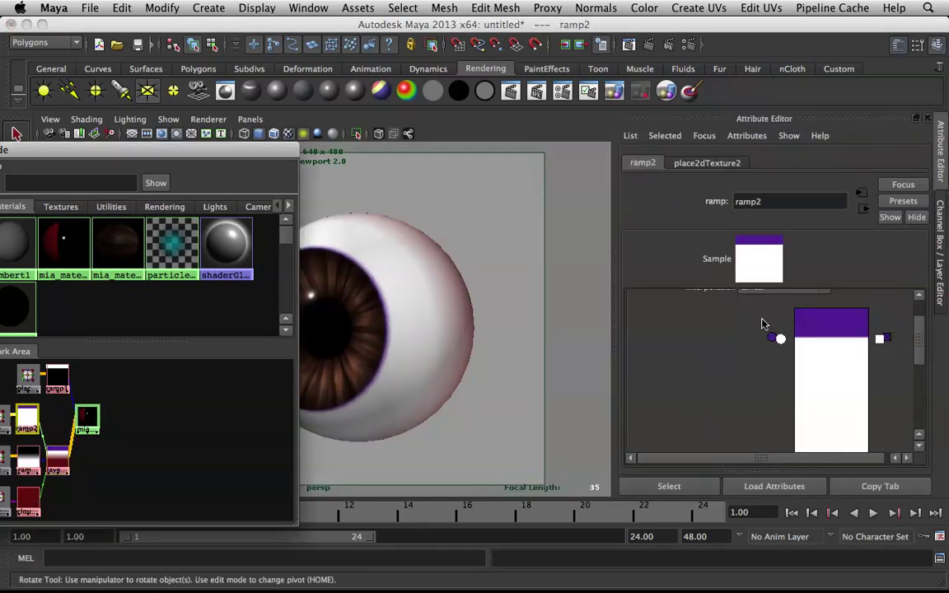
click(772, 338)
scroll(767, 355, down, 3)
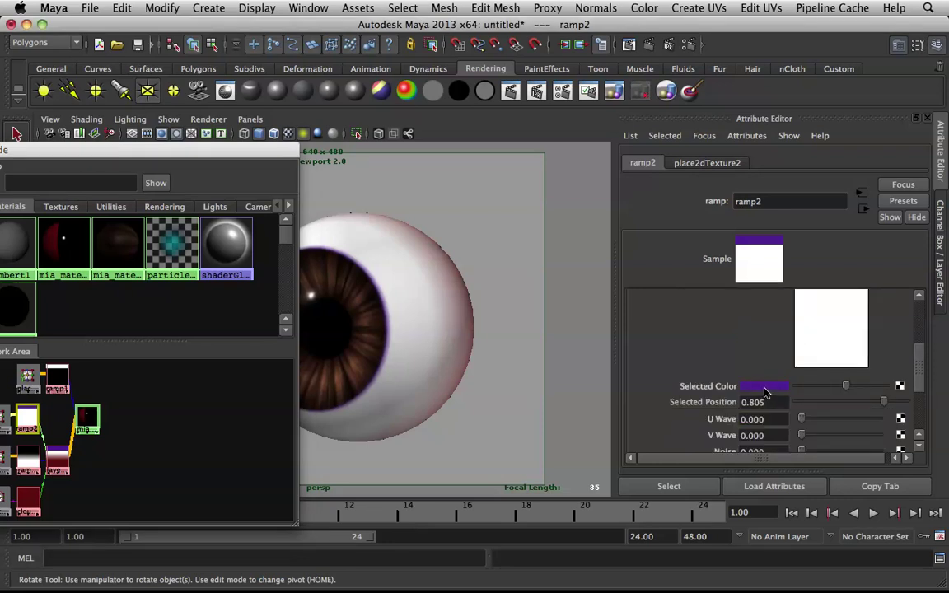
click(767, 386)
drag(766, 430, 744, 423)
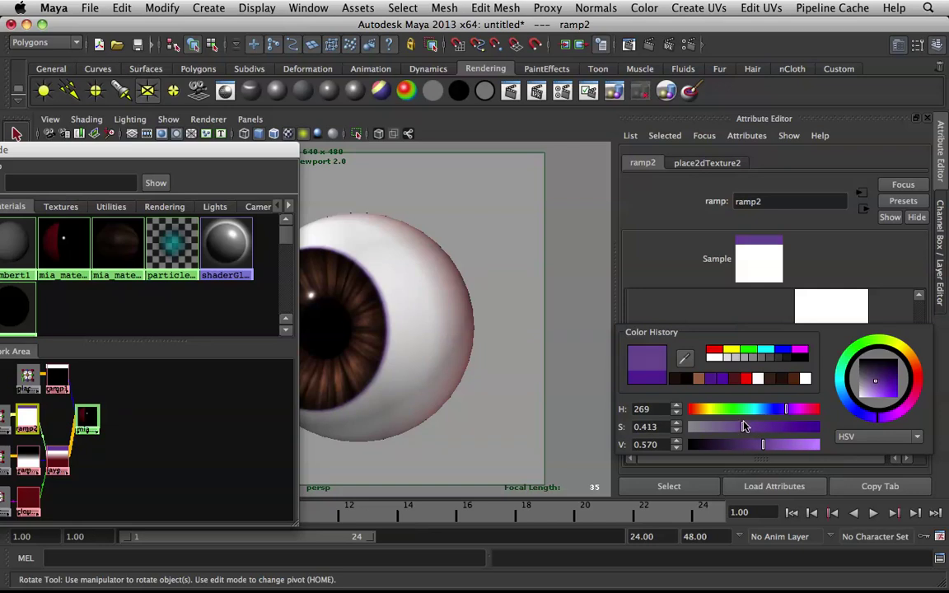
mouse_move(418, 308)
alt+mouse_down()
mouse_move(459, 307)
mouse_move(428, 307)
alt+mouse_up()
drag(252, 154, 132, 163)
alt+drag(363, 247, 419, 286)
alt+drag(362, 213, 403, 296)
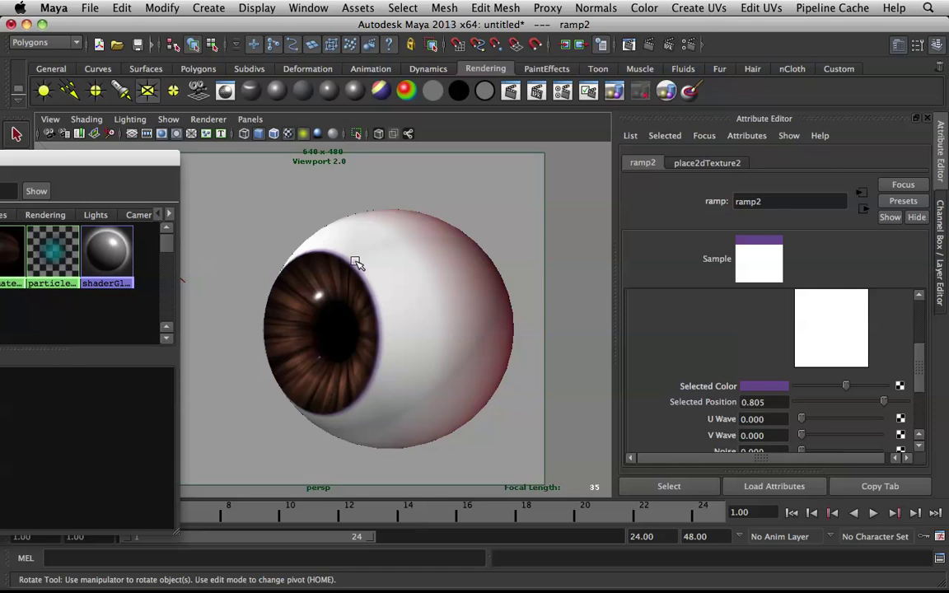
Activate the Select tool and select the outer eyeball sphere pSphere1.
click(408, 280)
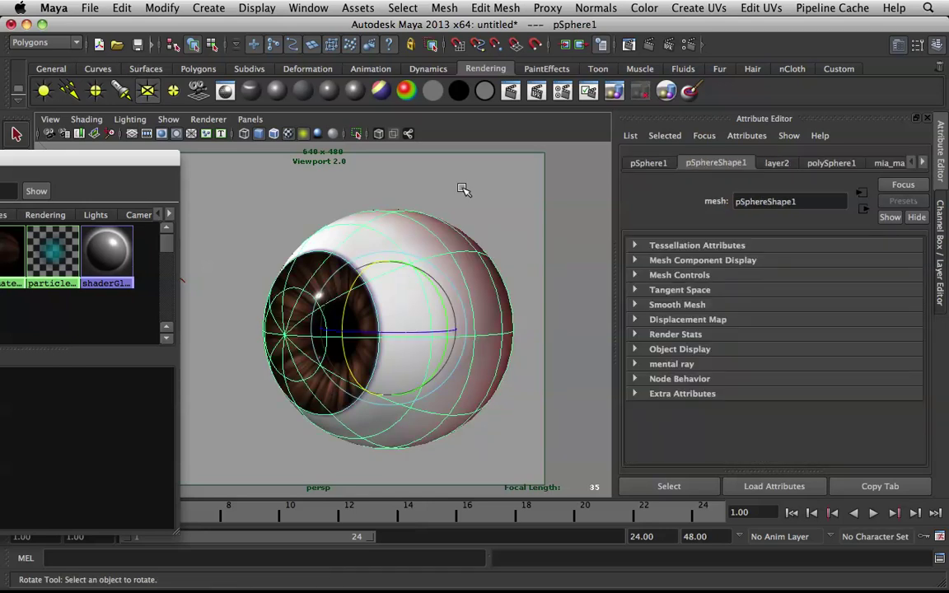
click(464, 191)
click(417, 268)
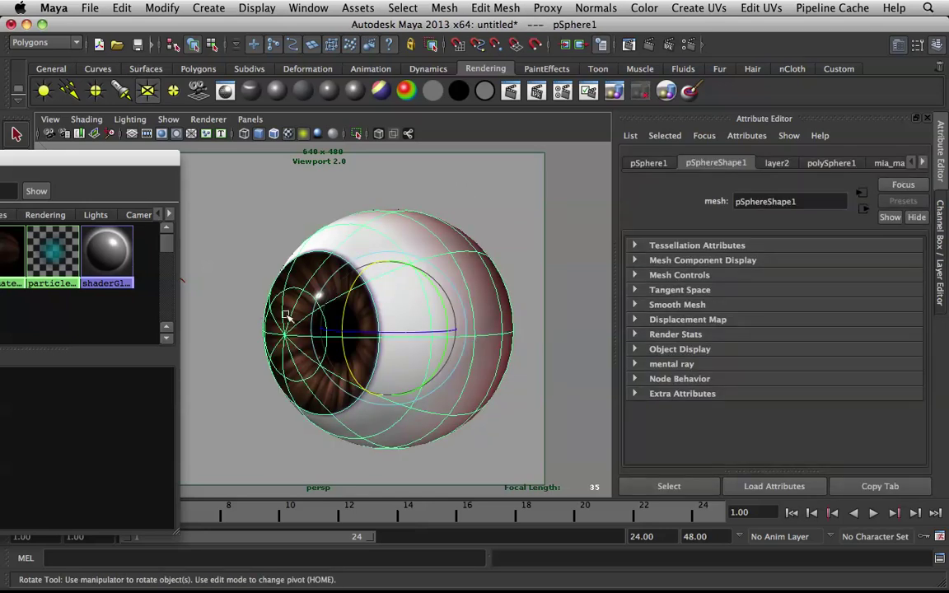
click(483, 192)
key(q)
click(392, 227)
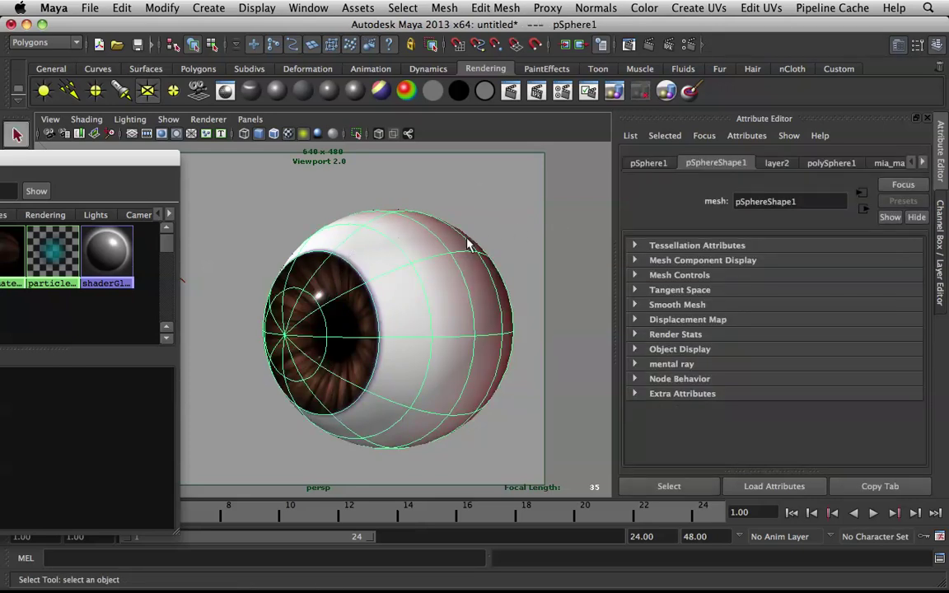
alt+drag(430, 256, 368, 281)
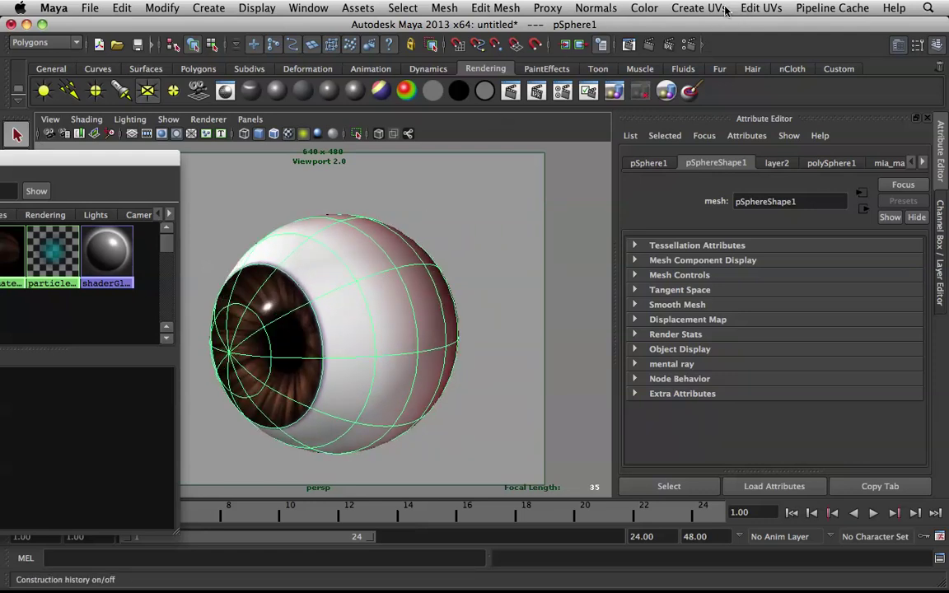
click(684, 9)
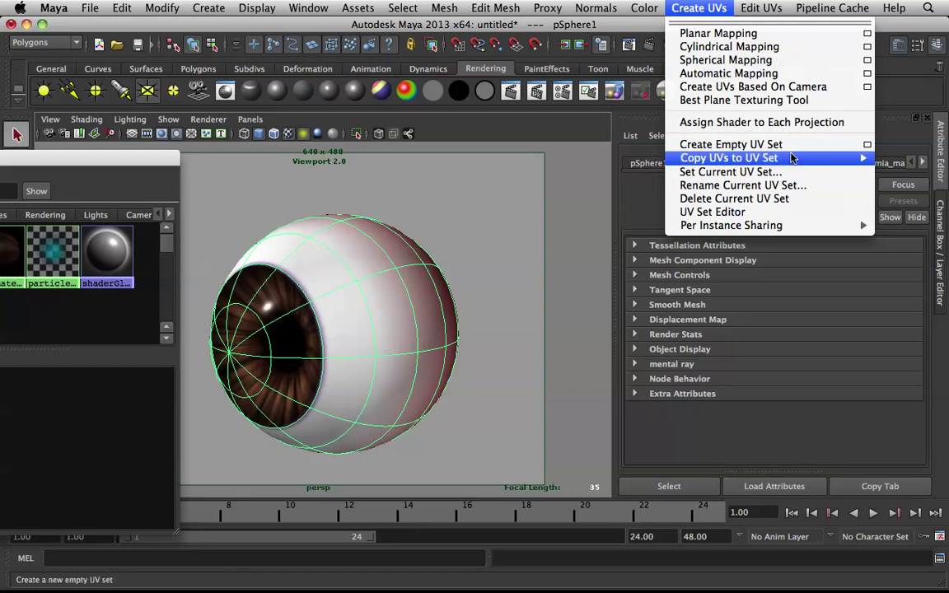
mouse_move(791, 157)
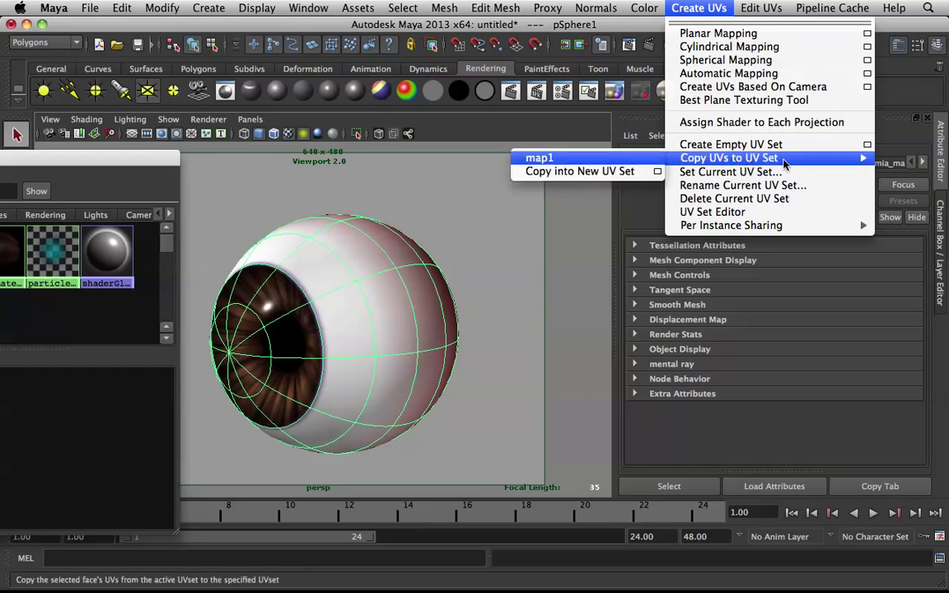
click(658, 177)
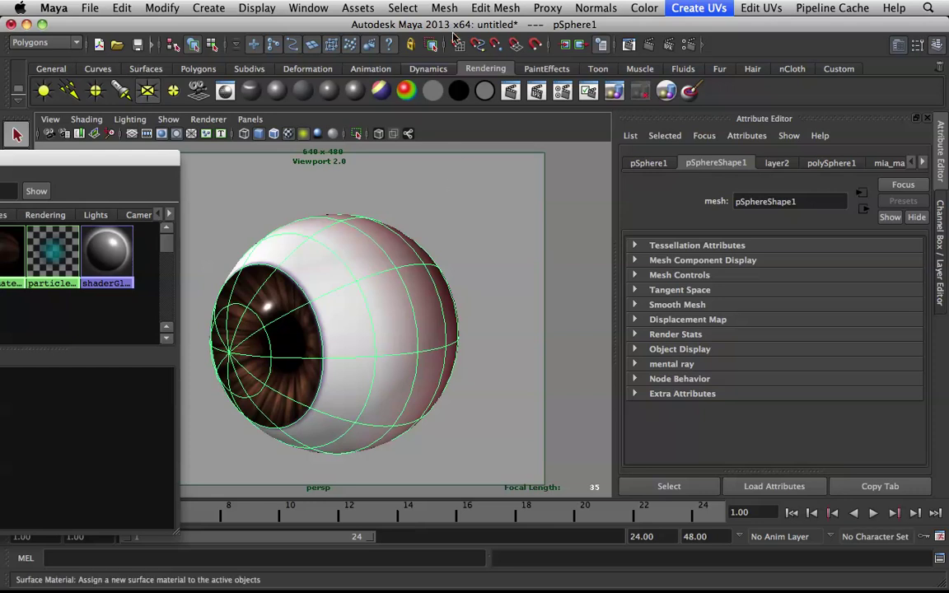
drag(494, 28, 469, 29)
click(441, 251)
alt+drag(442, 249, 391, 245)
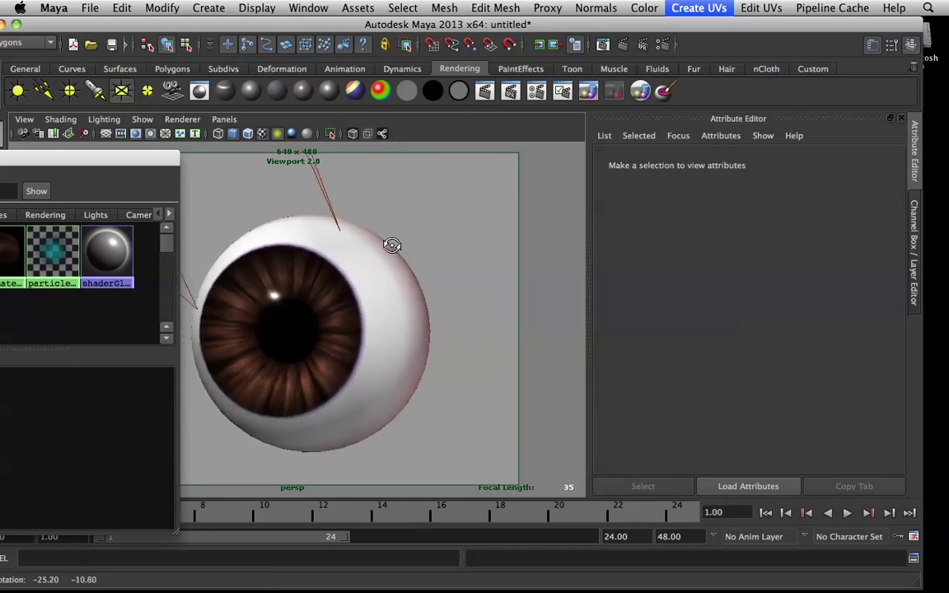
drag(143, 168, 505, 94)
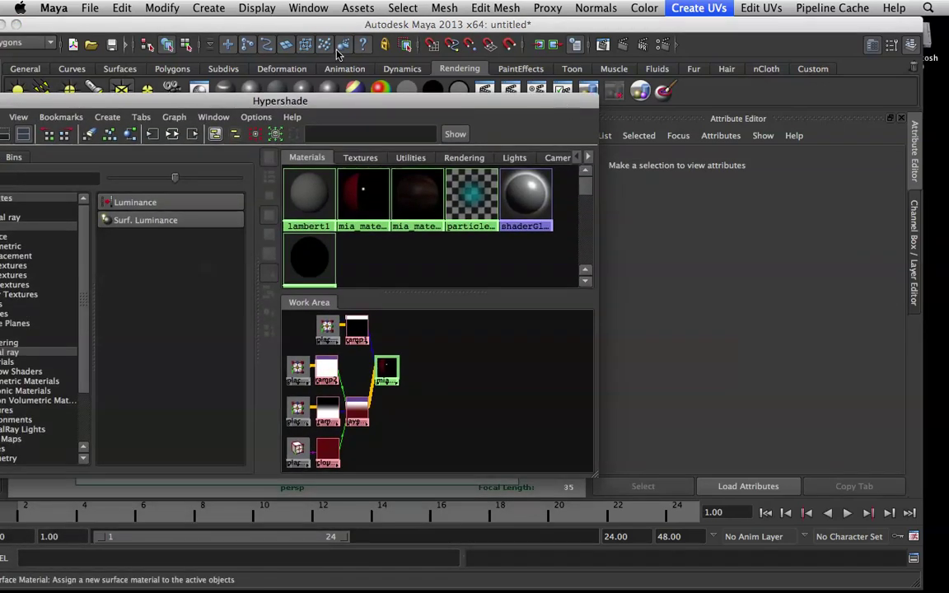
key(ctrl+Down)
click(520, 129)
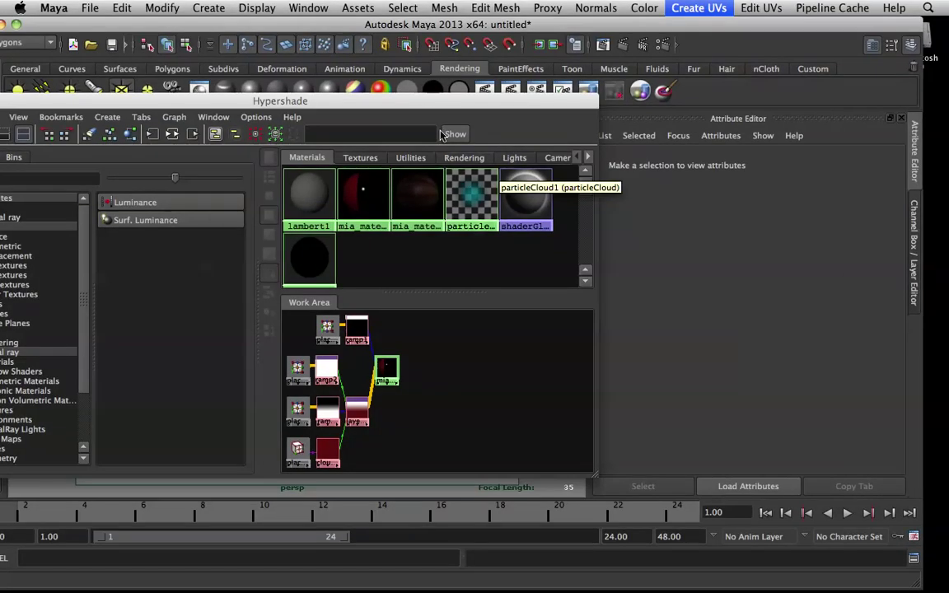
drag(346, 101, 35, 109)
click(707, 7)
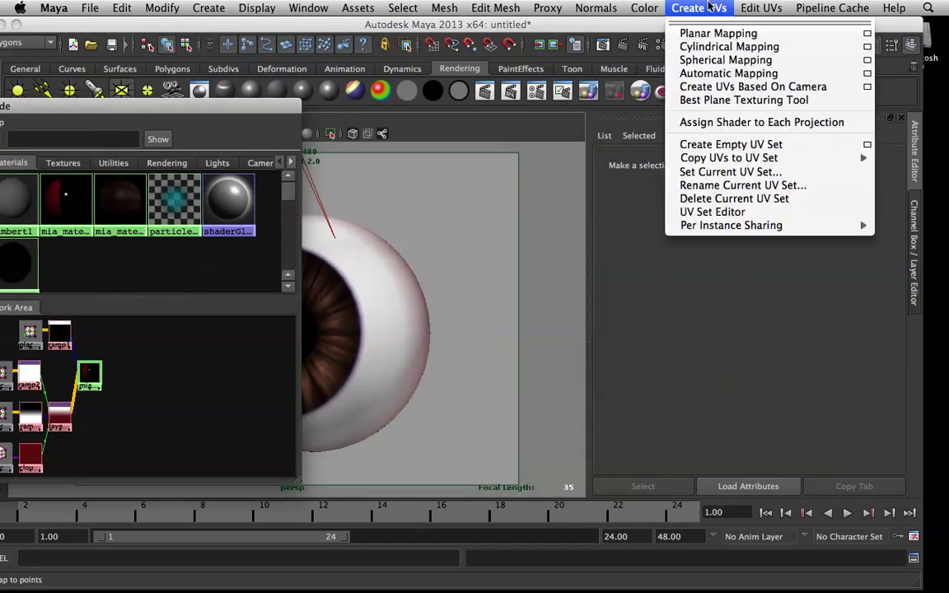
mouse_move(789, 164)
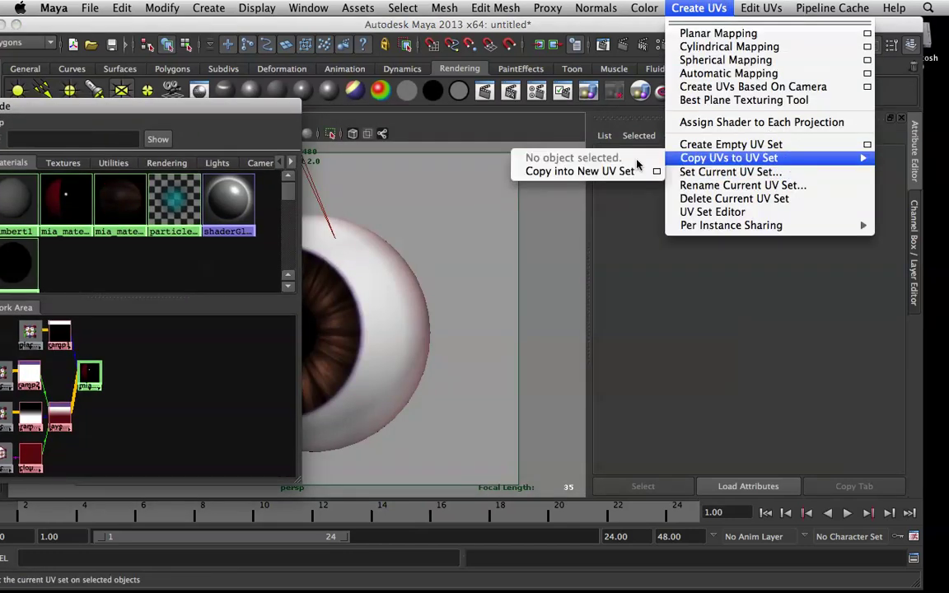
click(657, 171)
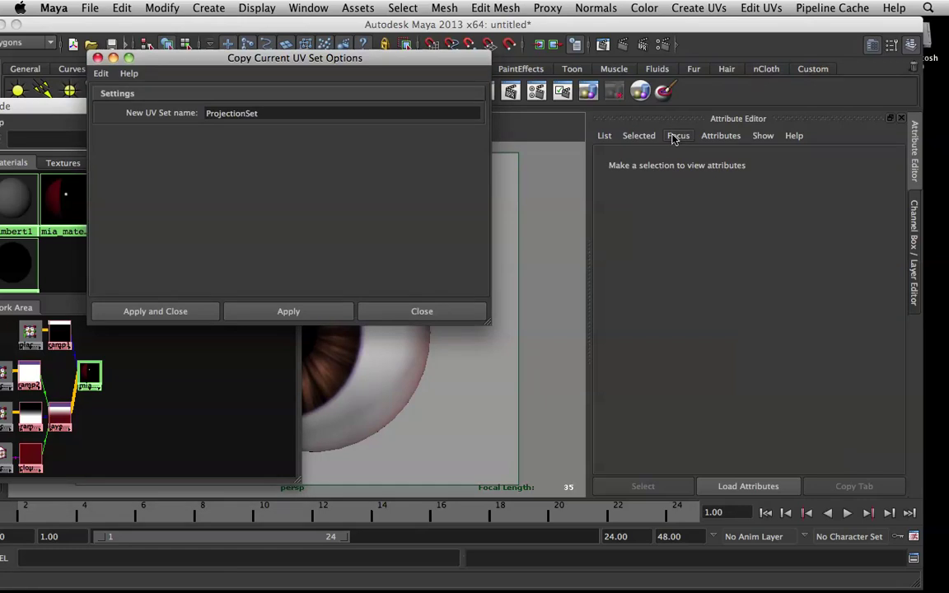
click(422, 311)
Copy the UVs of the outer eyeball sphere pSphere1 into a new UV set named eyeUVset_2.
click(367, 320)
alt+middle_drag(368, 319, 451, 294)
alt+drag(448, 294, 387, 282)
click(699, 9)
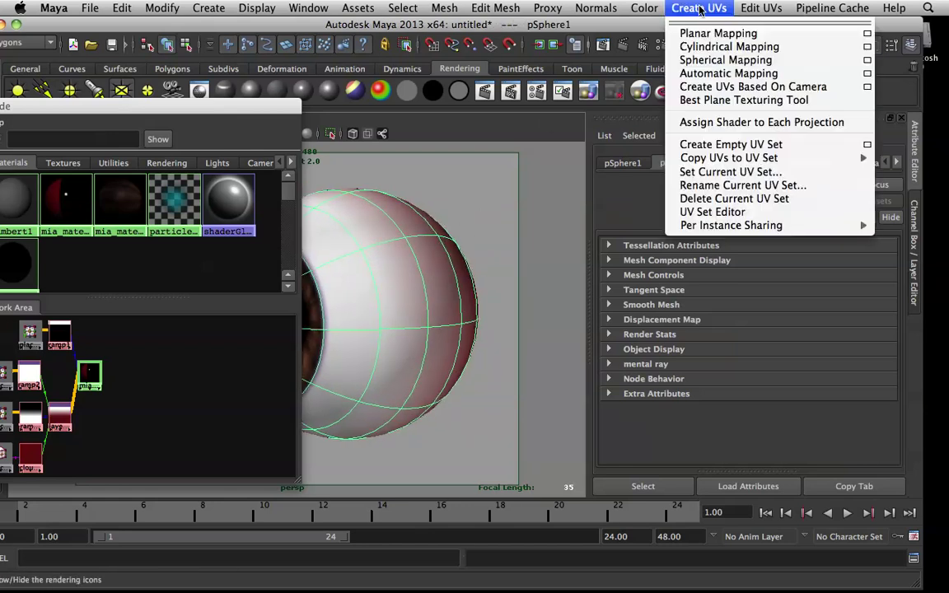
mouse_move(729, 158)
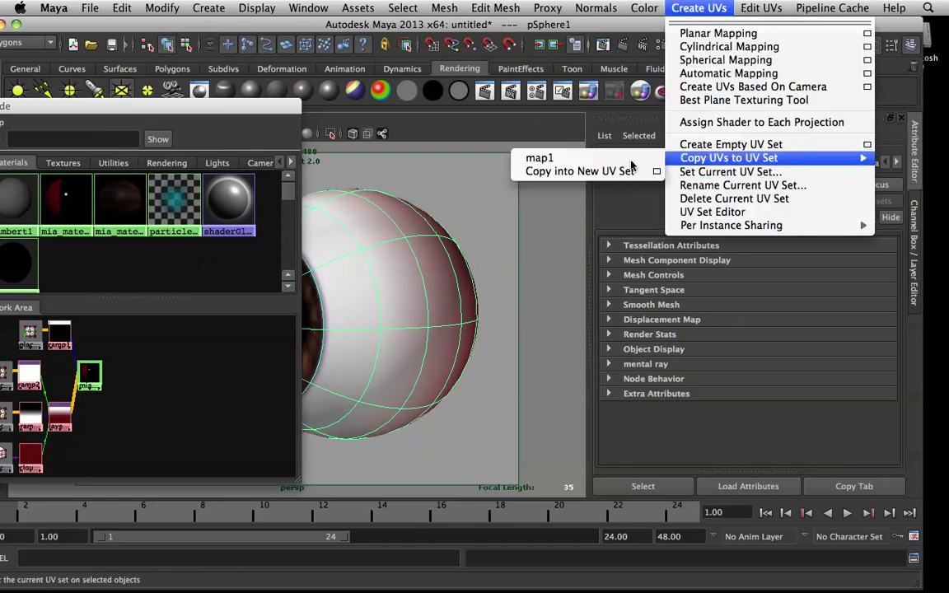
click(656, 172)
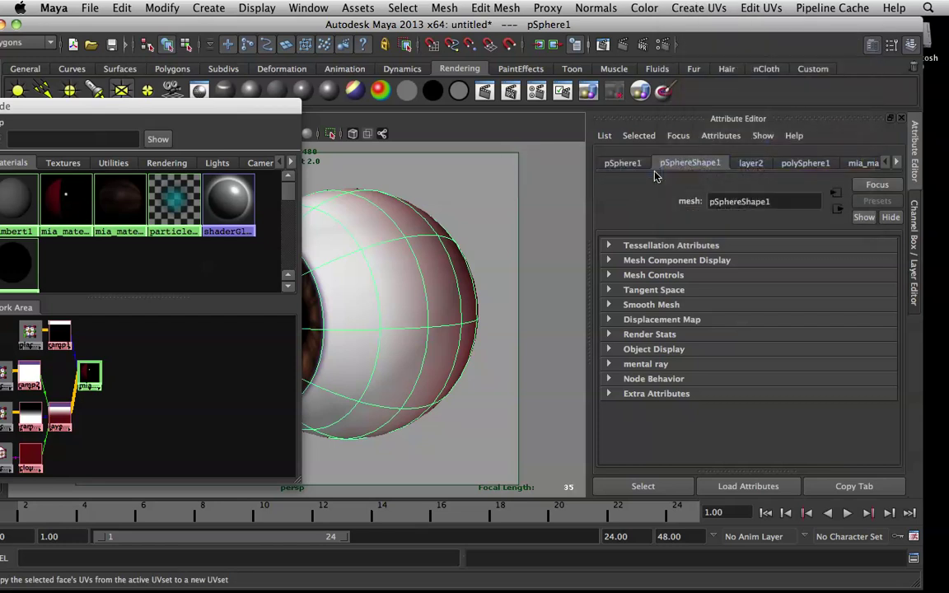
click(295, 113)
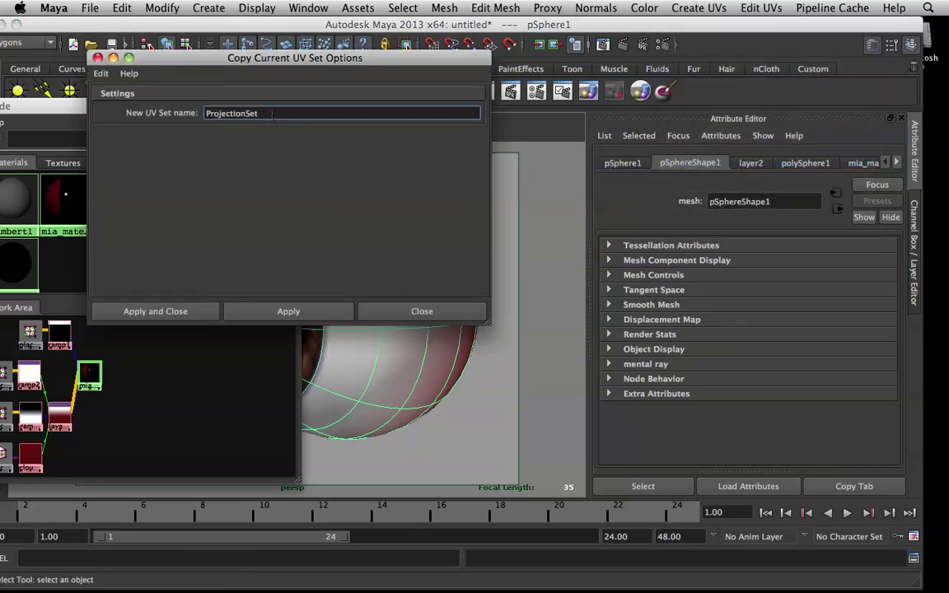
drag(259, 112, 95, 93)
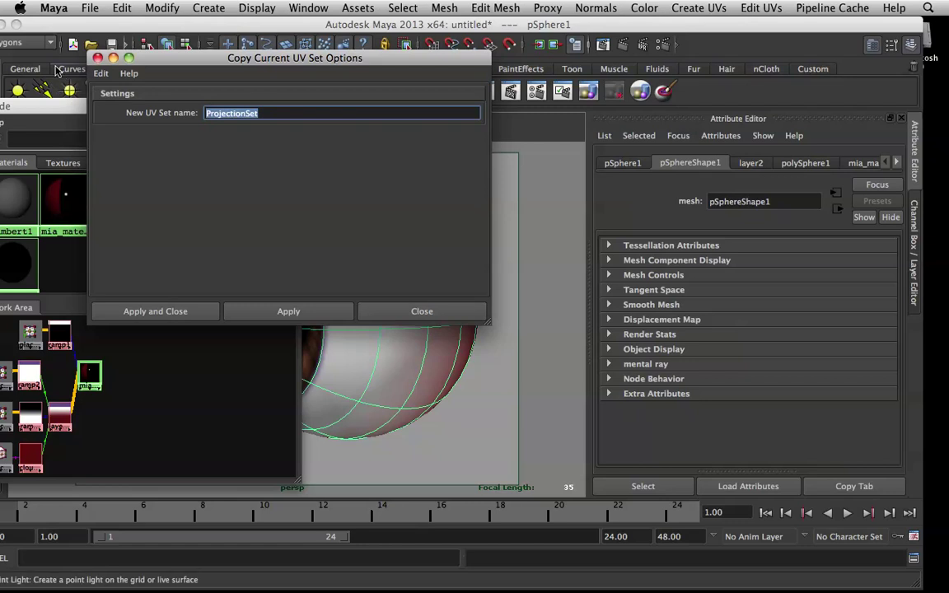
text(eyeUVset_2)
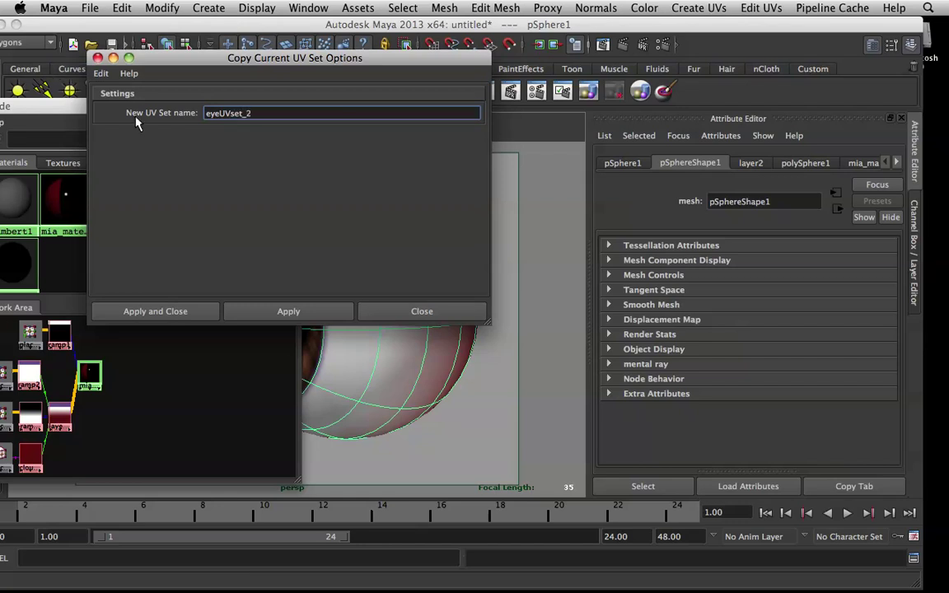
click(318, 317)
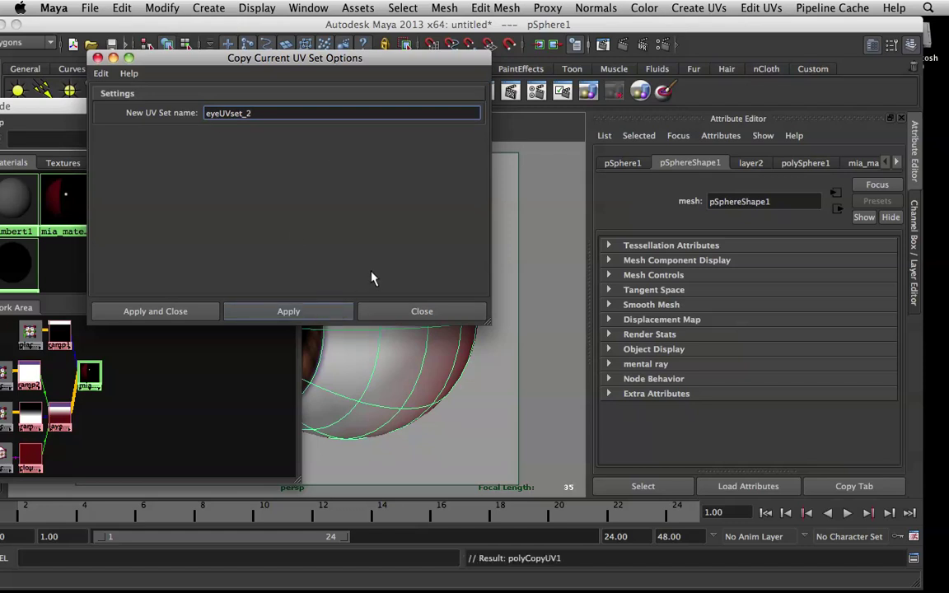
click(402, 312)
Return from component selection to object mode and reselect the outer eyeball sphere, keeping the Hypershade window clear of it.
drag(234, 110, 101, 107)
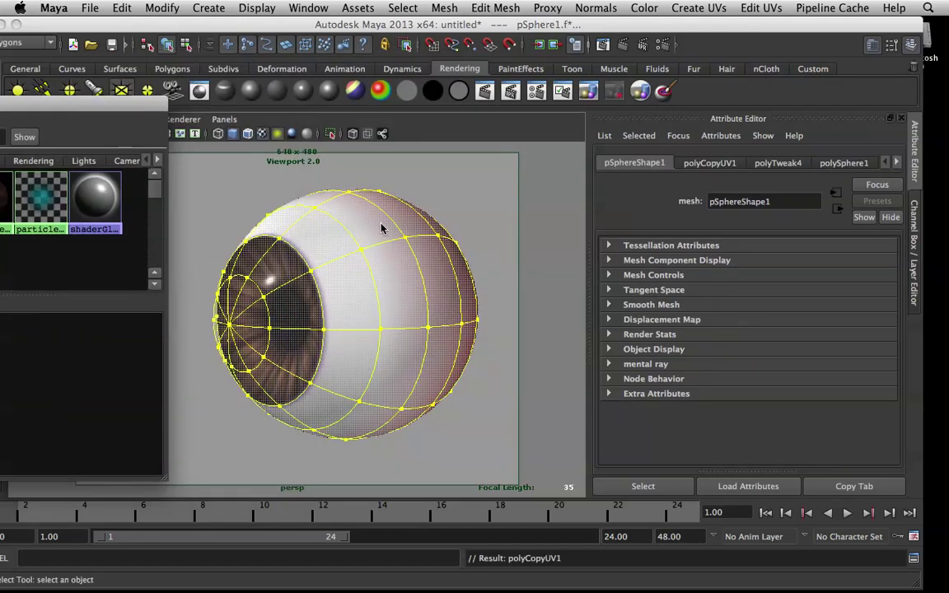
click(425, 199)
right_drag(368, 221, 387, 219)
click(387, 217)
mouse_move(318, 189)
alt+mouse_down()
mouse_move(366, 190)
mouse_move(326, 176)
alt+mouse_up()
click(75, 107)
drag(74, 109, 138, 126)
alt+drag(326, 206, 348, 231)
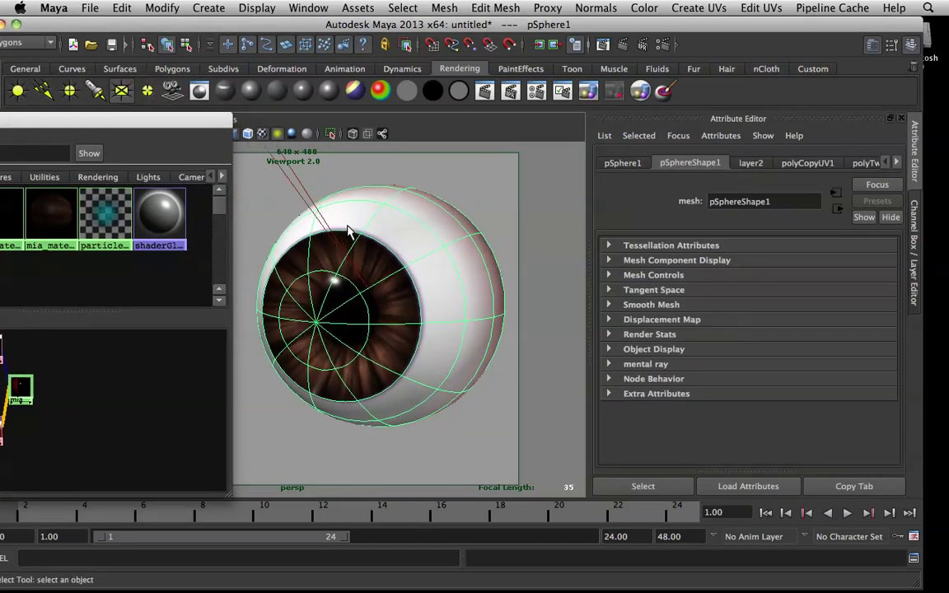
Open the UV Texture Editor for the selected sphere and frame its full UV layout.
click(742, 10)
click(741, 330)
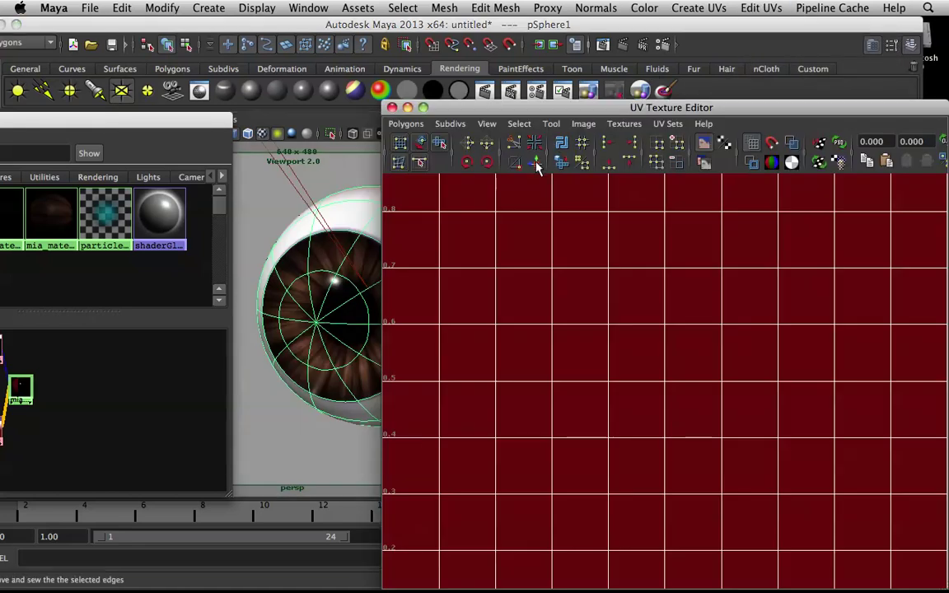
drag(592, 112, 492, 29)
key(a)
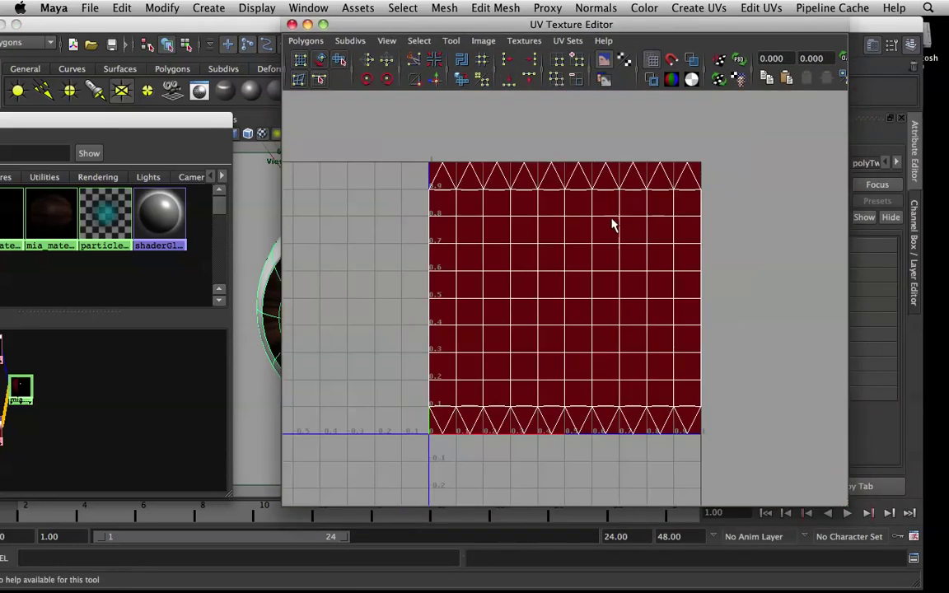
Compare the sphere's map1 and eyeUVset_2 layouts, leaving eyeUVset_2 as the current UV set and the eyeball in view.
click(568, 40)
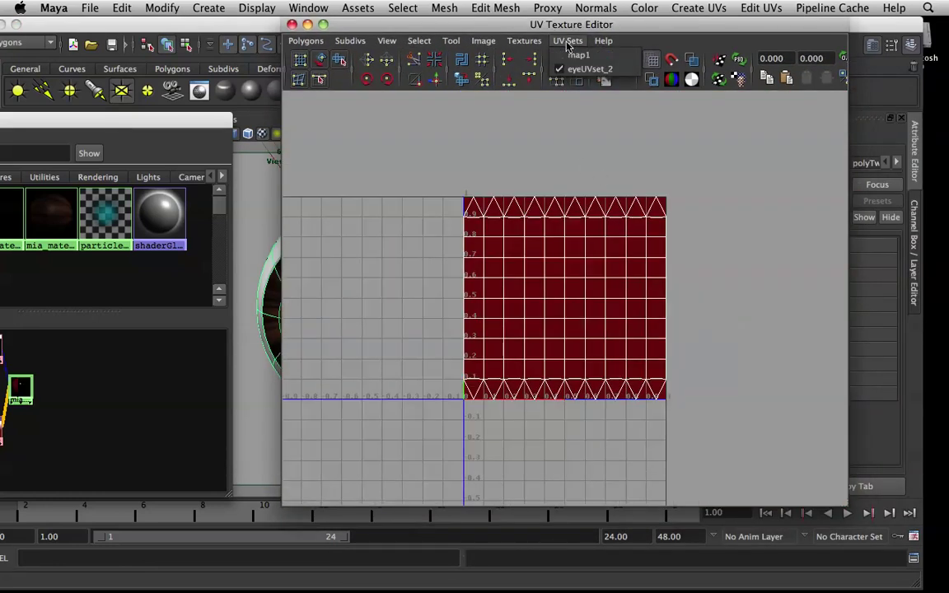
click(576, 55)
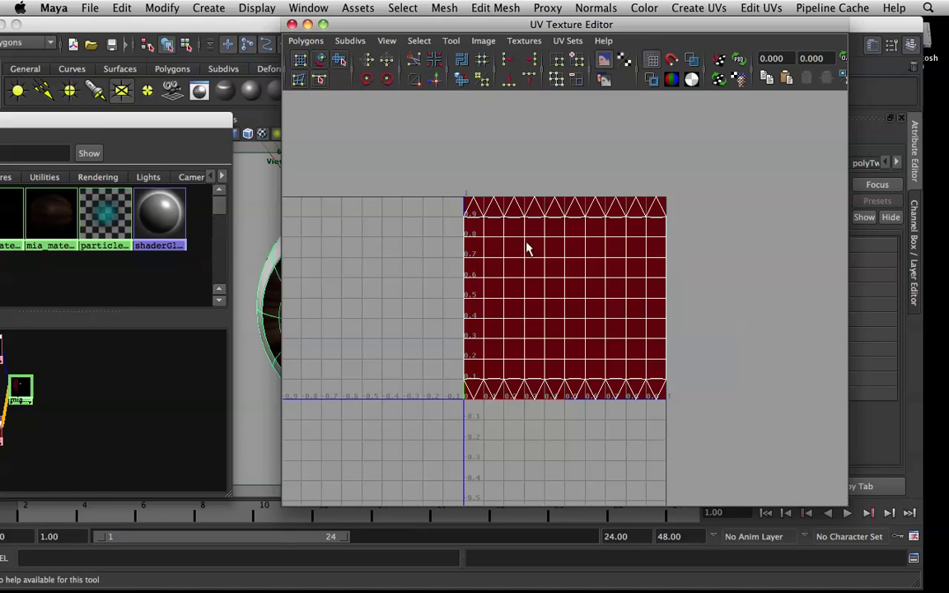
click(568, 41)
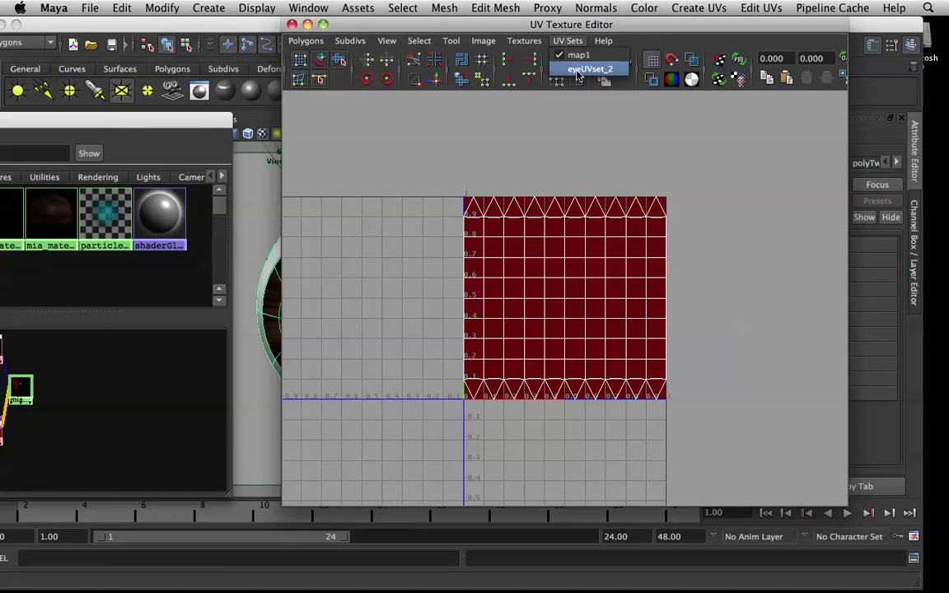
click(577, 67)
drag(509, 24, 743, 52)
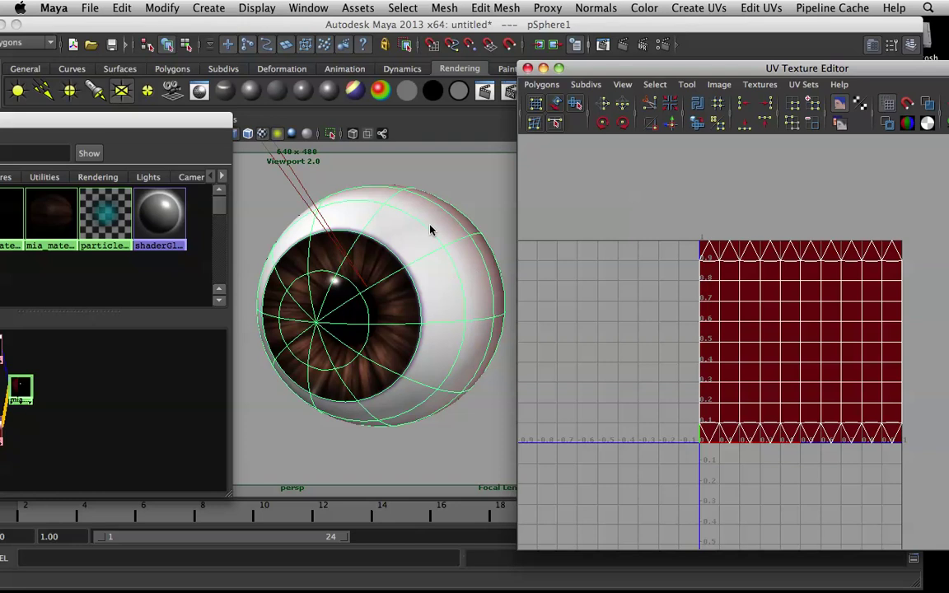
Apply a planar mapping to the sphere from the Z axis, fitted to the bounding box and keeping the image width/height ratio.
click(691, 8)
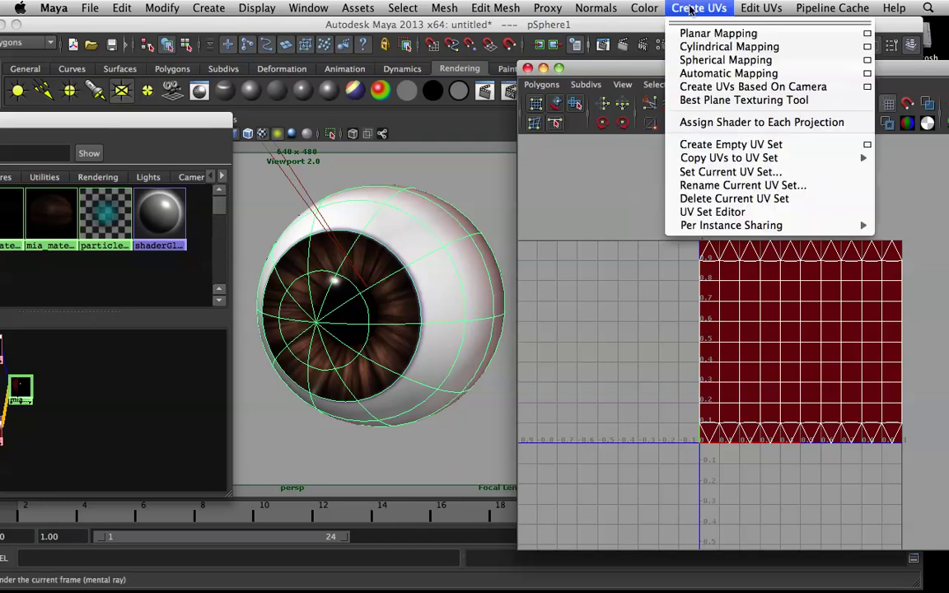
click(868, 33)
click(217, 175)
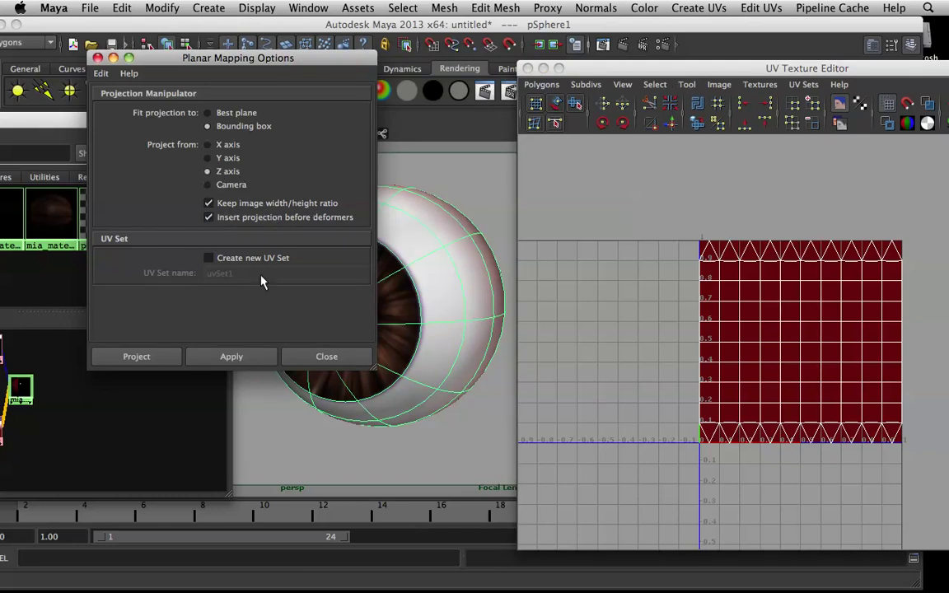
click(238, 356)
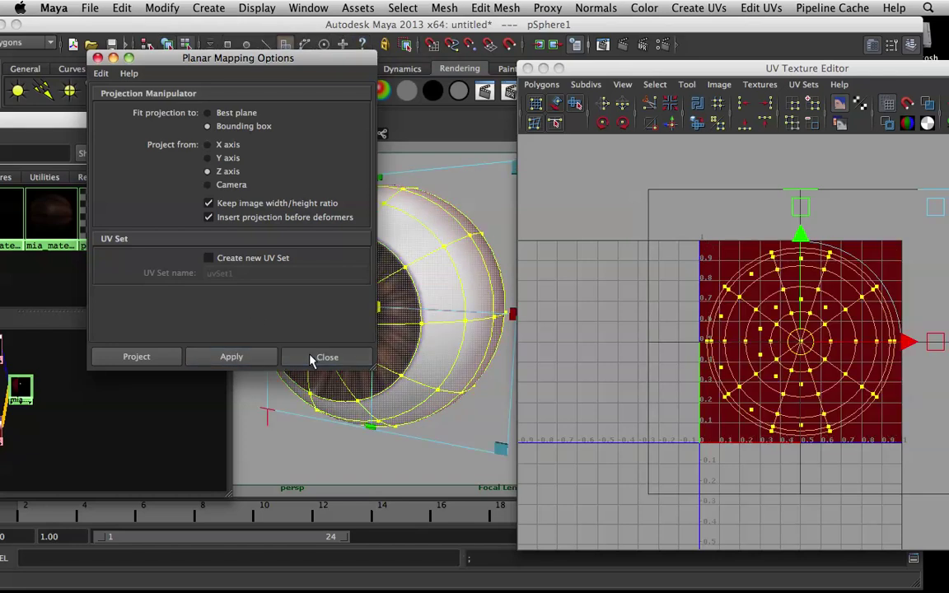
click(312, 359)
Leave the projection's component selection for object mode, then reselect the outer eyeball sphere and frame it.
click(292, 444)
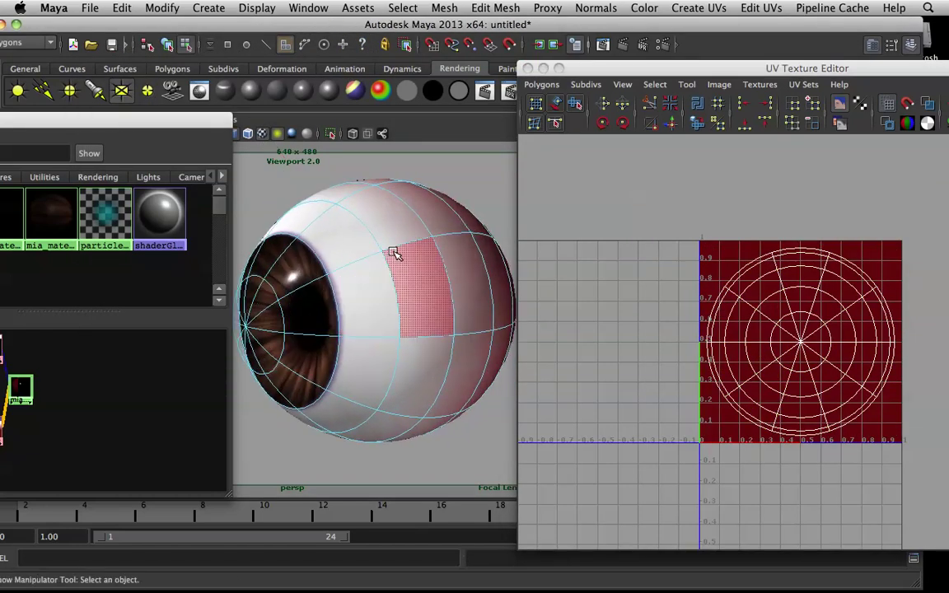
right_drag(394, 251, 457, 233)
scroll(413, 244, down, 5)
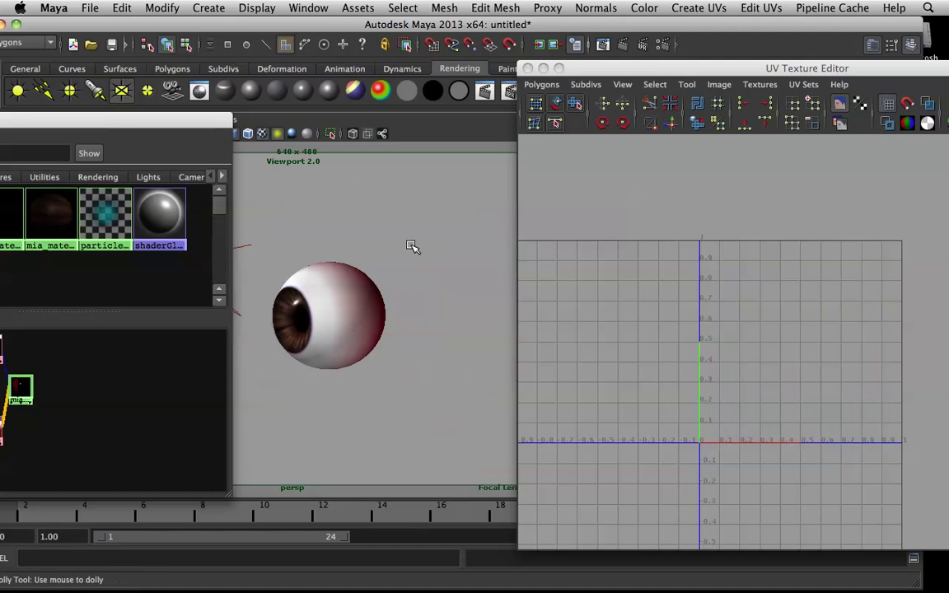
click(363, 285)
key(f)
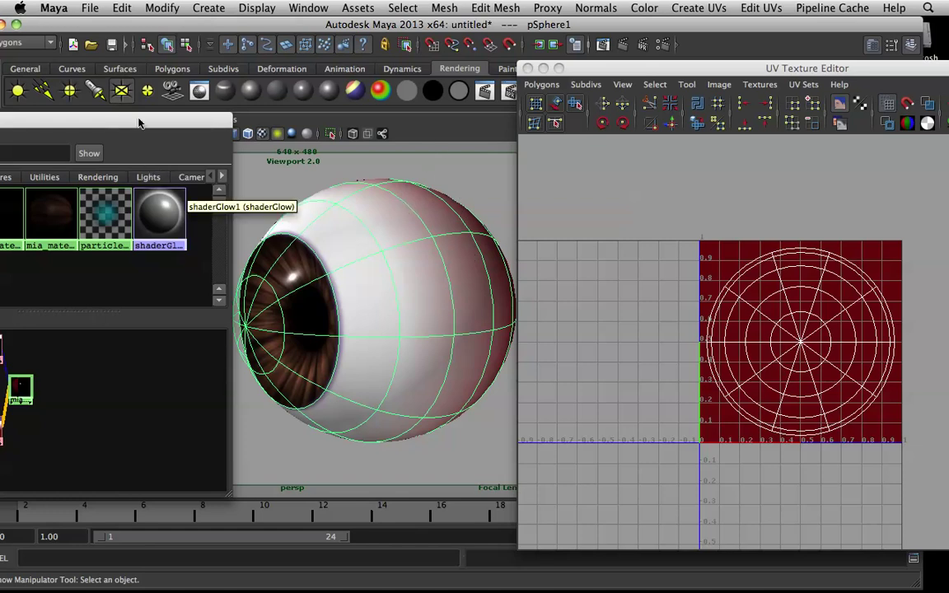
Add a new layer to layeredTexture1 and place it in front of the existing layers, closing the UV Texture Editor.
drag(143, 123, 298, 47)
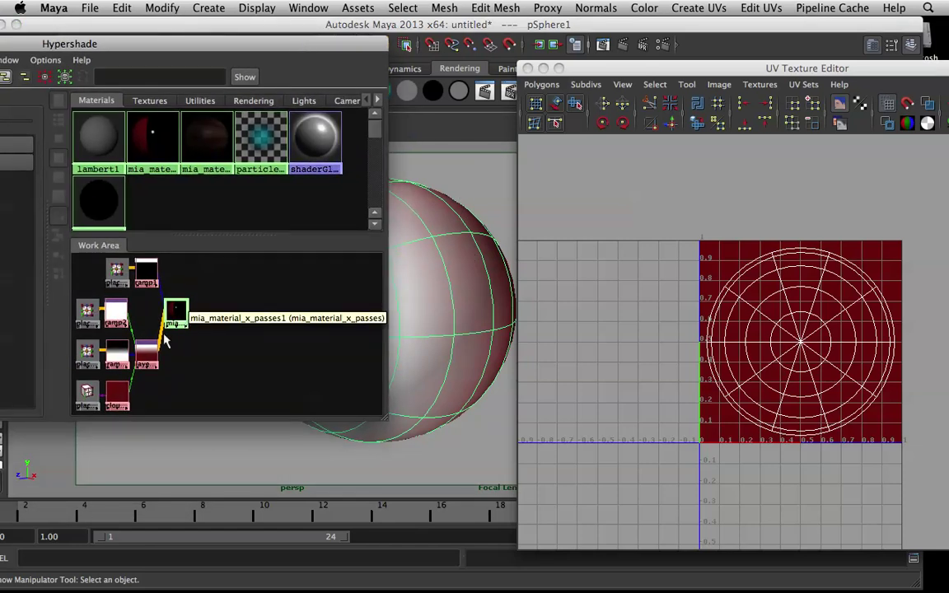
click(144, 356)
drag(786, 67, 506, 133)
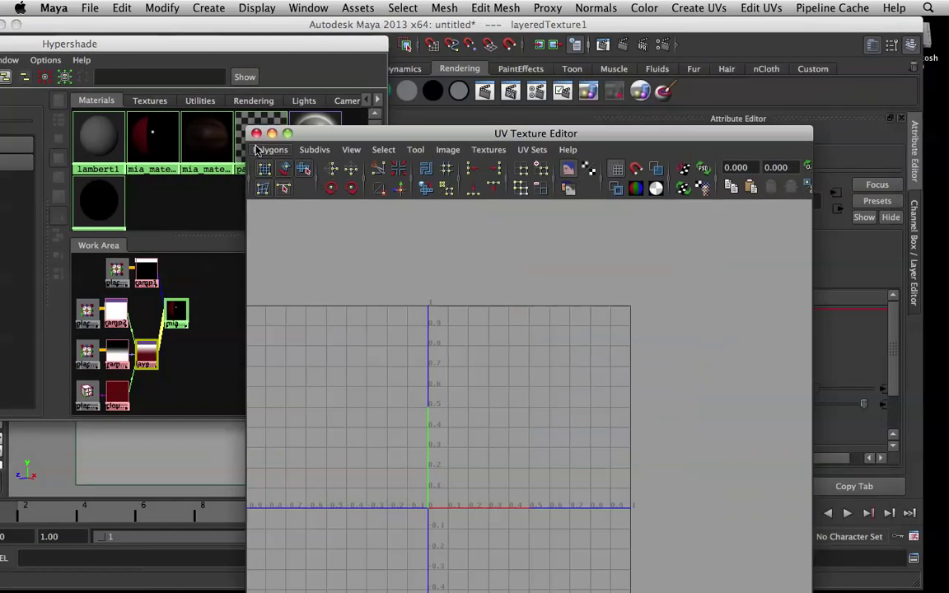
click(256, 133)
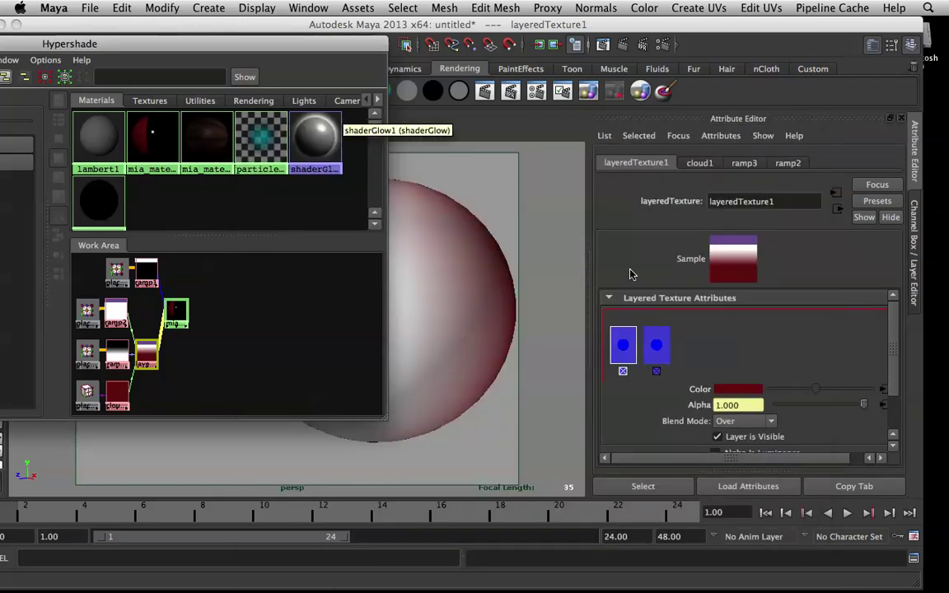
click(689, 350)
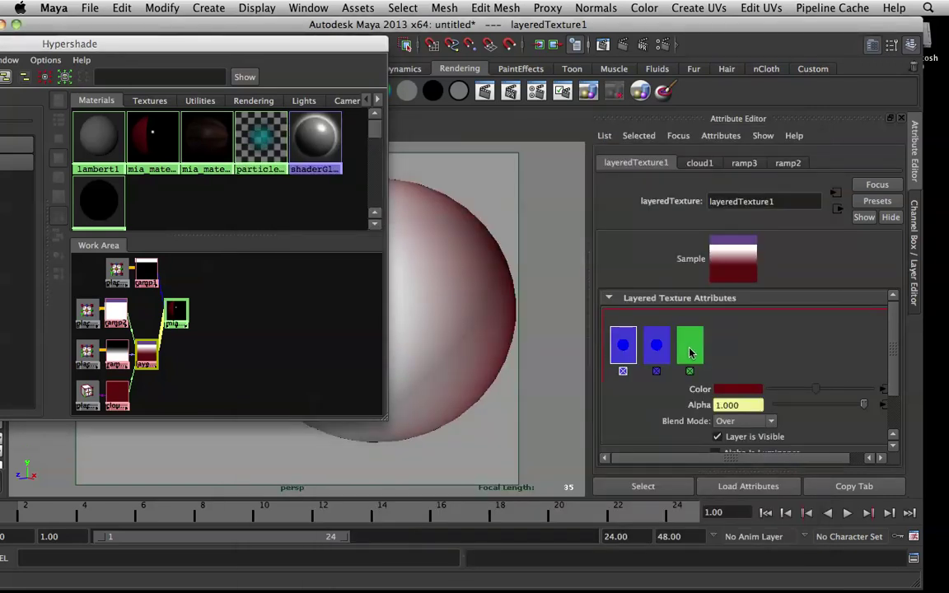
middle_drag(689, 350, 623, 346)
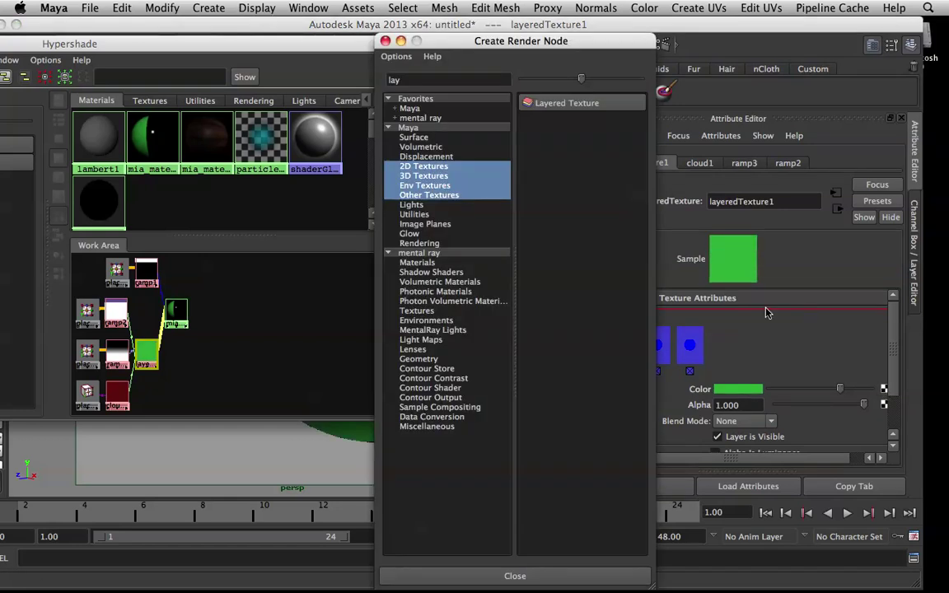
Map a File texture to the new layer's colour and load eyeTextureNew2.jpg from the Desktop as its image.
double_click(453, 79)
text(fil)
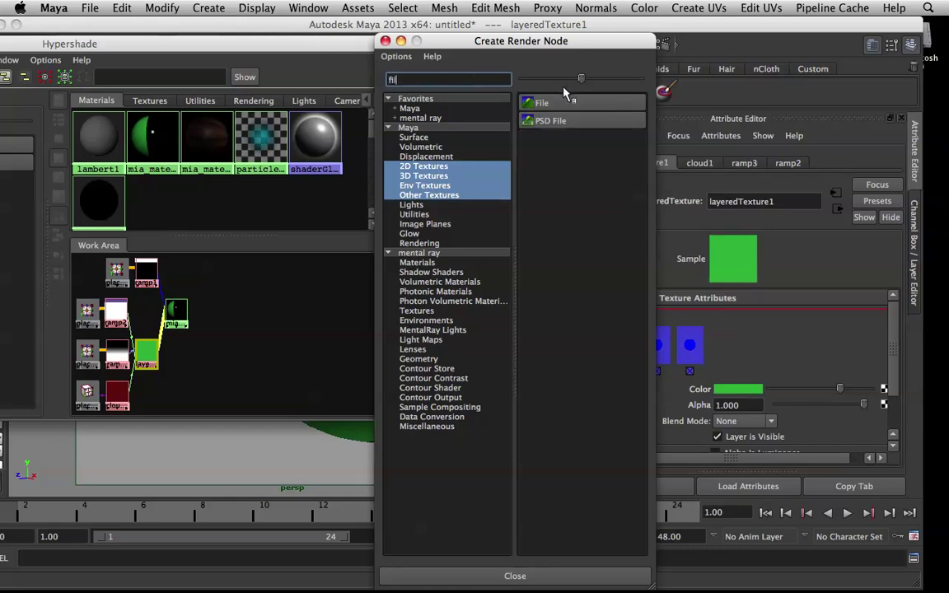
click(565, 102)
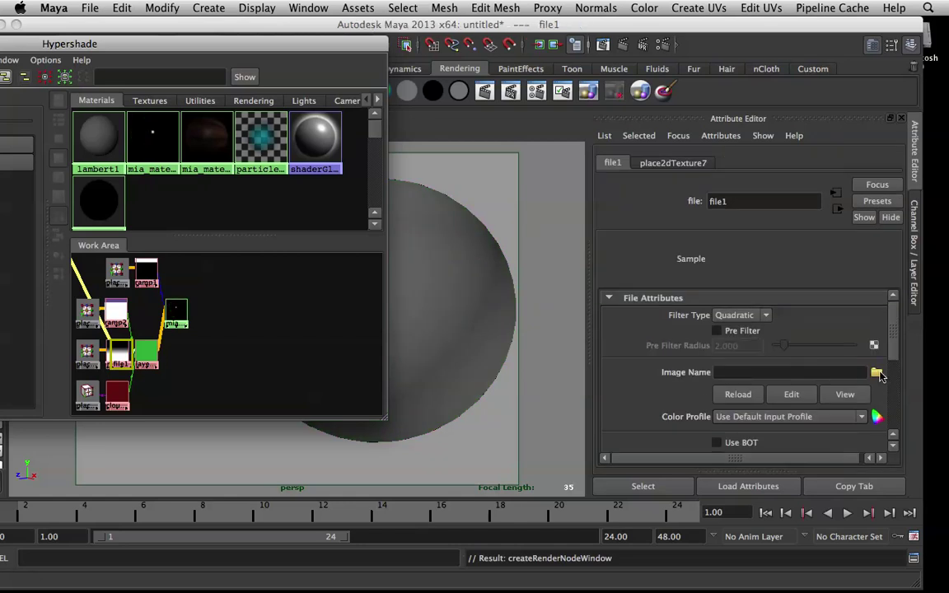
click(876, 374)
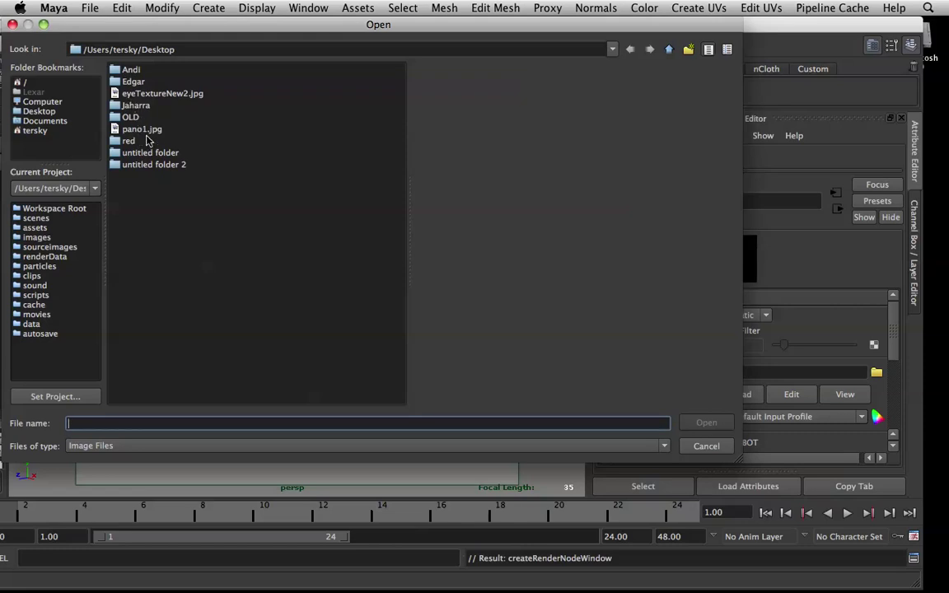
double_click(154, 95)
Select the outer eyeball sphere and open the Relationship Editor for texture-centric UV linking.
drag(212, 53, 108, 82)
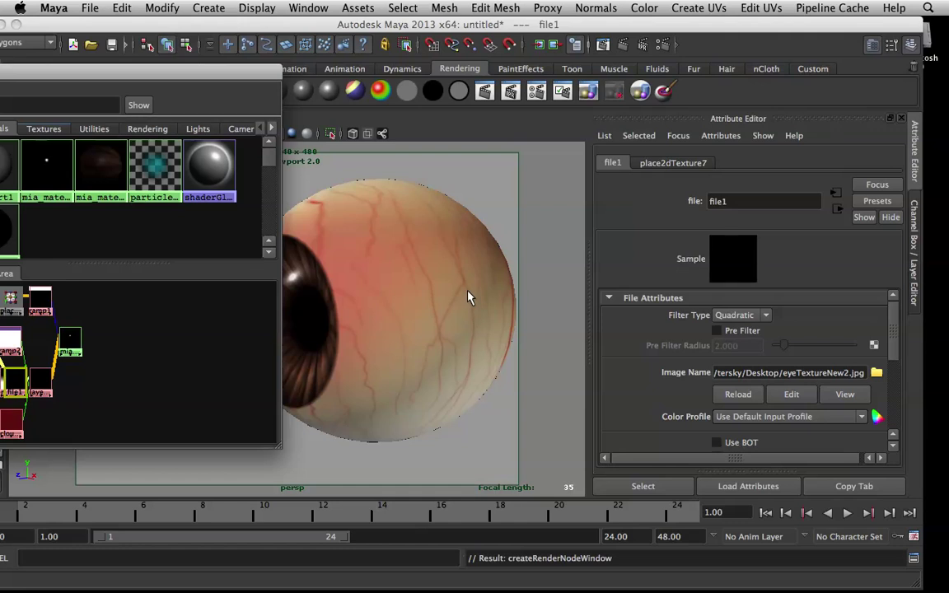
alt+drag(468, 292, 360, 279)
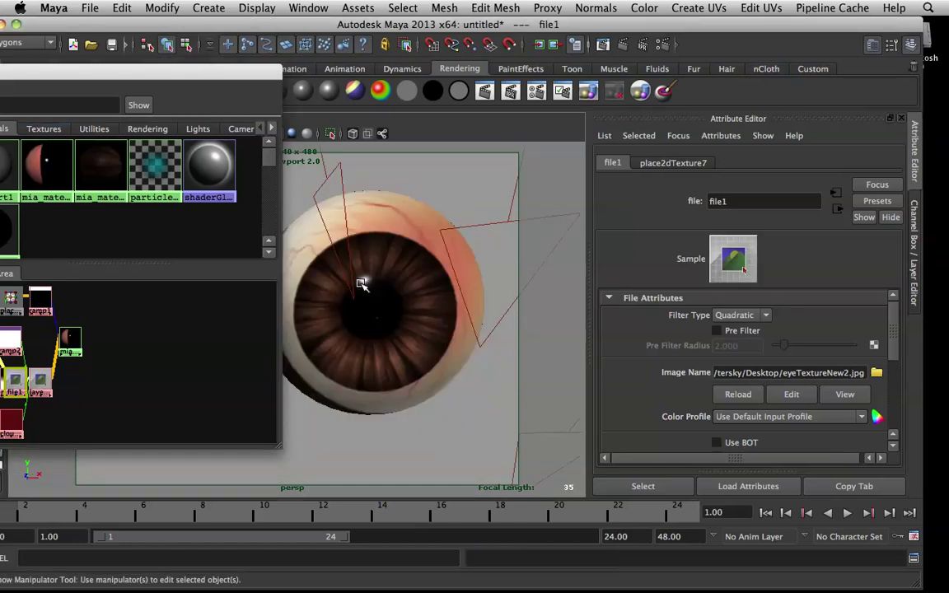
alt+drag(424, 286, 487, 268)
mouse_move(392, 285)
alt+mouse_down()
mouse_move(465, 284)
mouse_move(452, 270)
mouse_move(387, 365)
mouse_move(299, 310)
mouse_move(388, 298)
alt+mouse_up()
drag(200, 76, 176, 223)
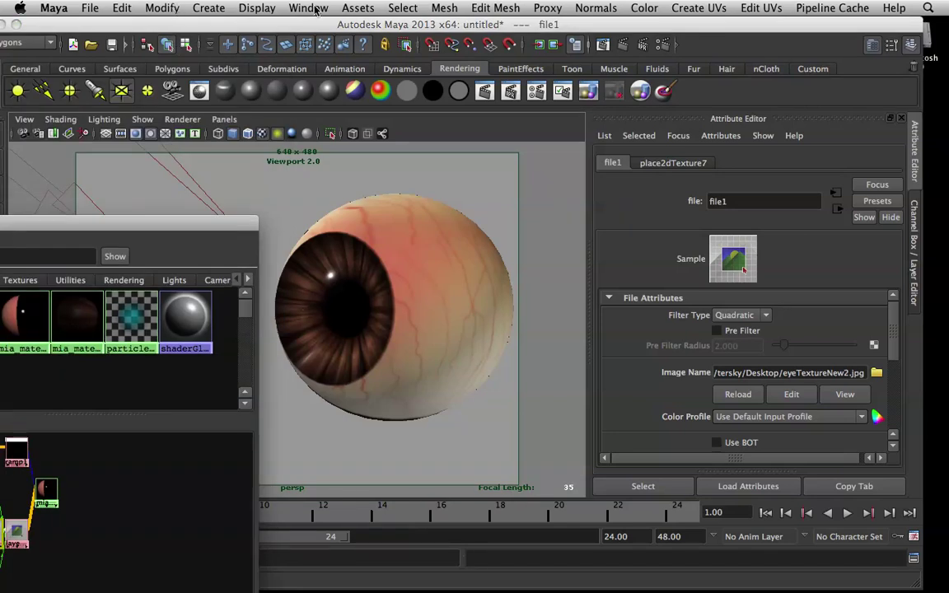
click(478, 250)
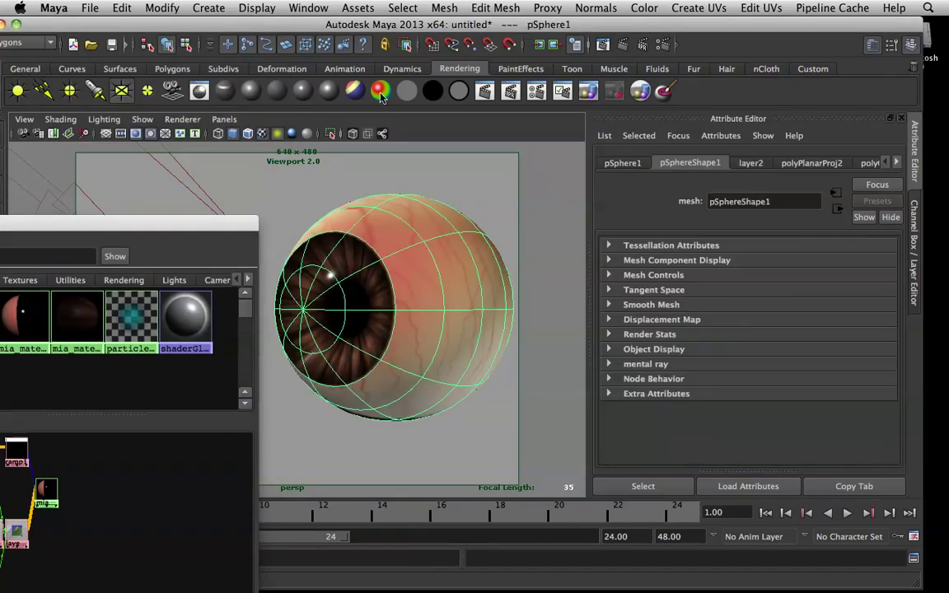
click(308, 8)
mouse_move(368, 79)
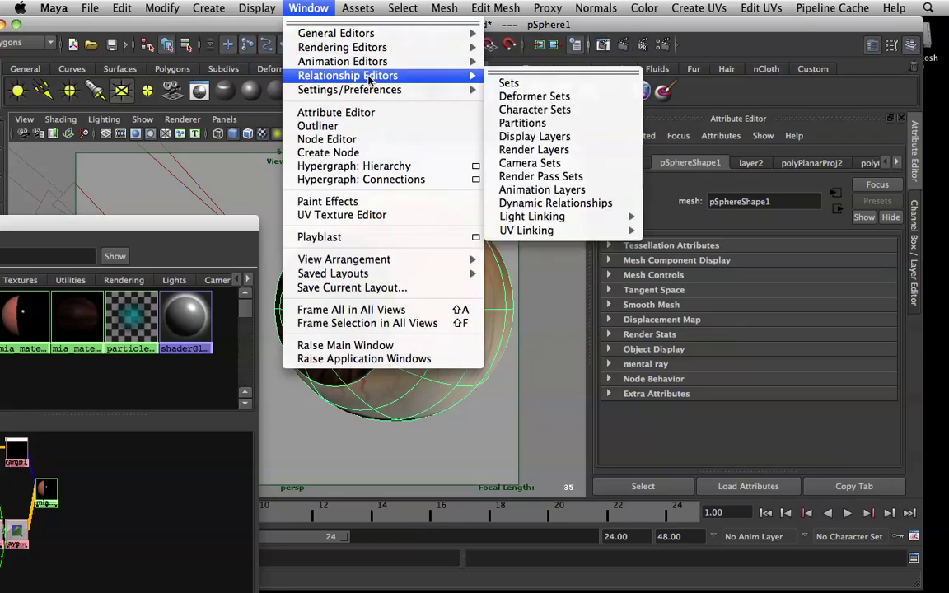
mouse_move(564, 231)
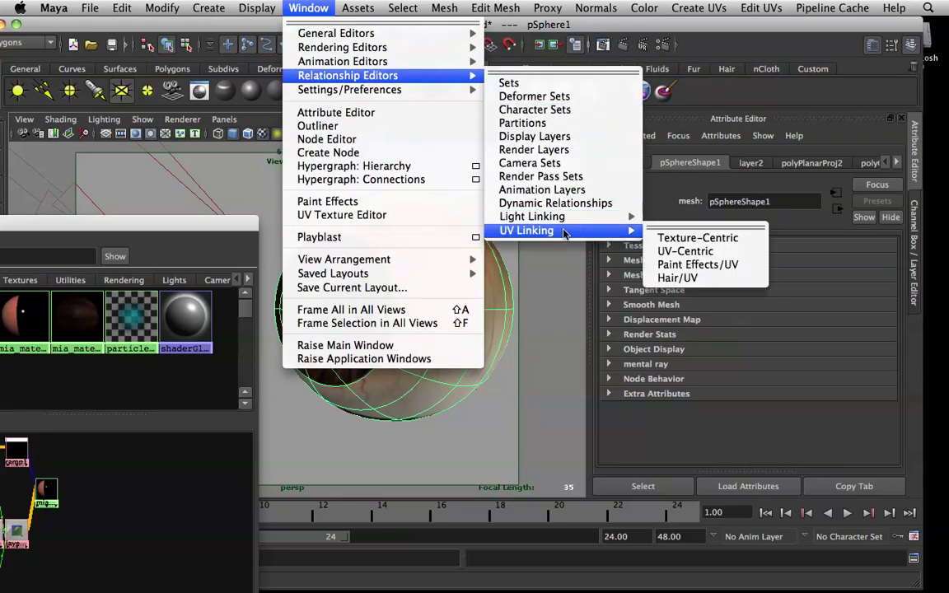
click(677, 238)
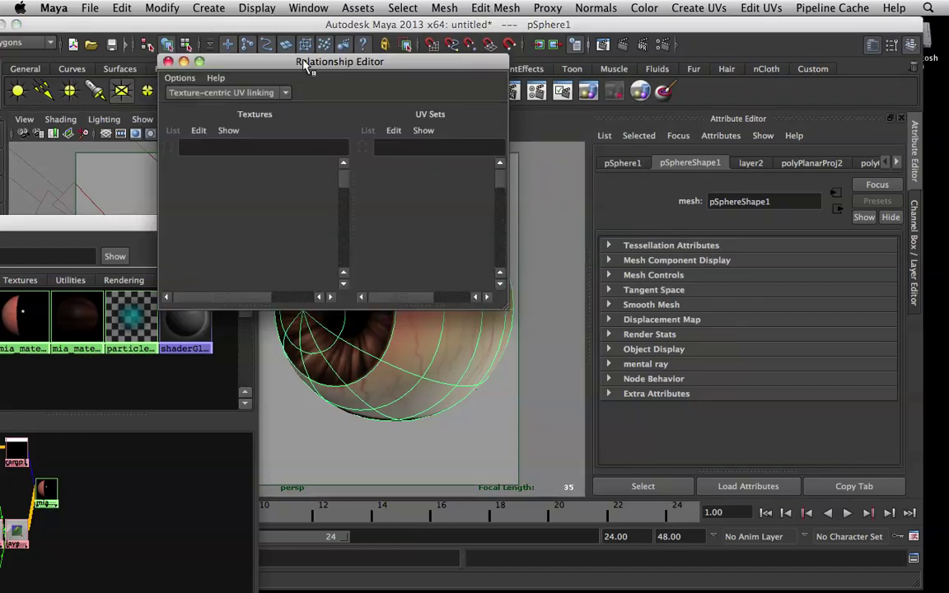
Link the file1 texture to the eyeUVset_2 UV set of pSphereShape1 and close the Relationship Editor.
drag(303, 66, 144, 29)
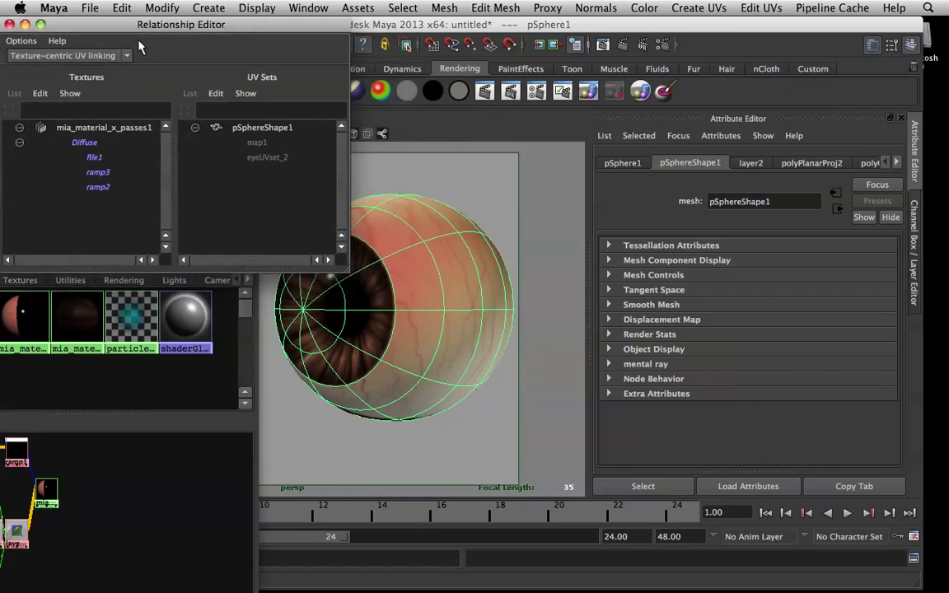
click(95, 158)
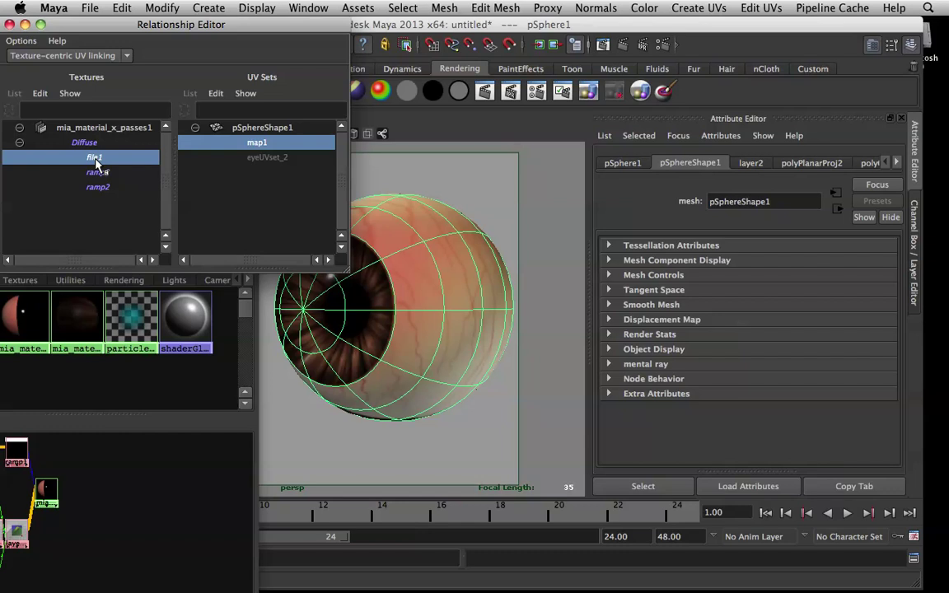
click(265, 158)
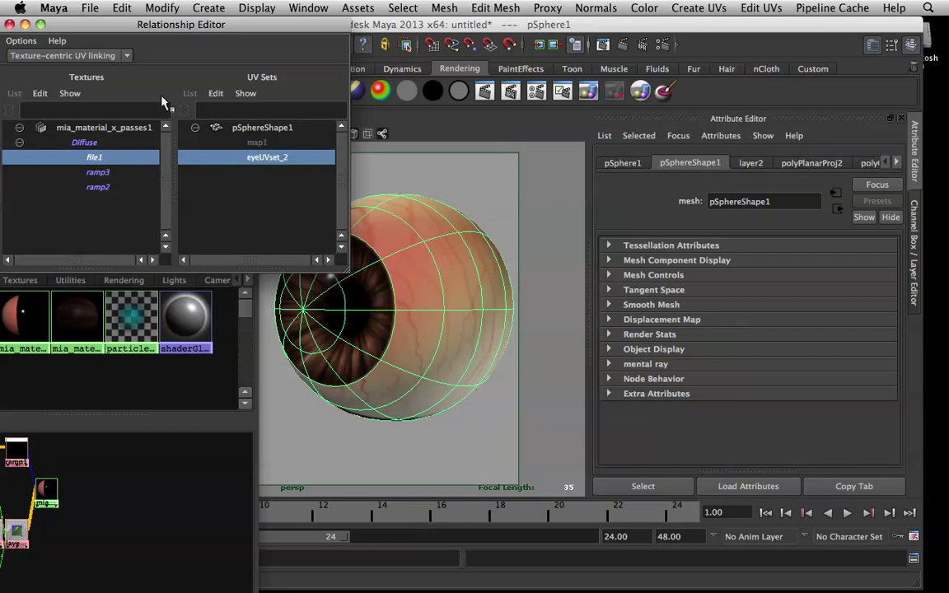
click(10, 25)
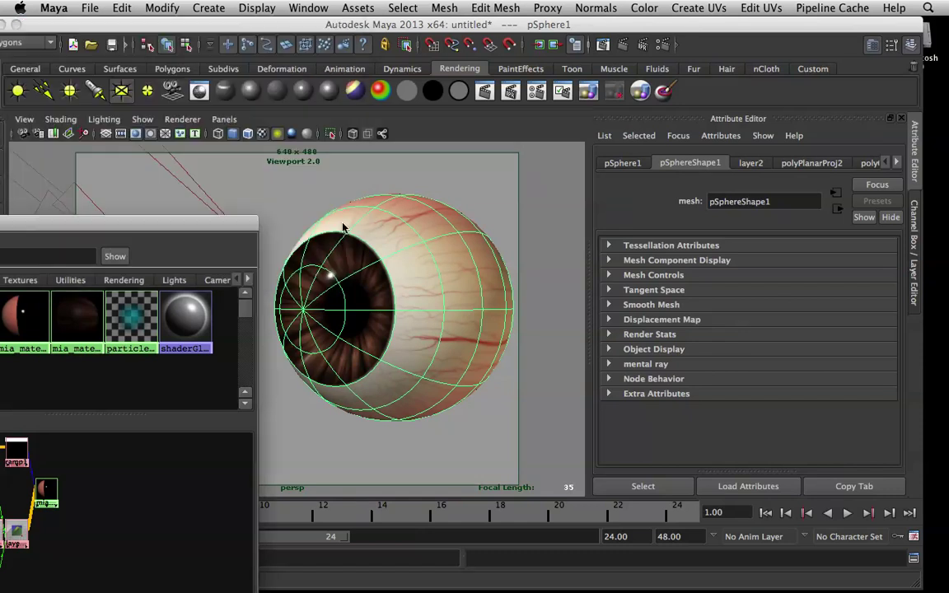
Graph the eyeball material's network in the Hypershade and set the front layer of layeredTexture1 to the Multiply blend mode.
alt+drag(412, 245, 578, 297)
alt+drag(458, 272, 240, 232)
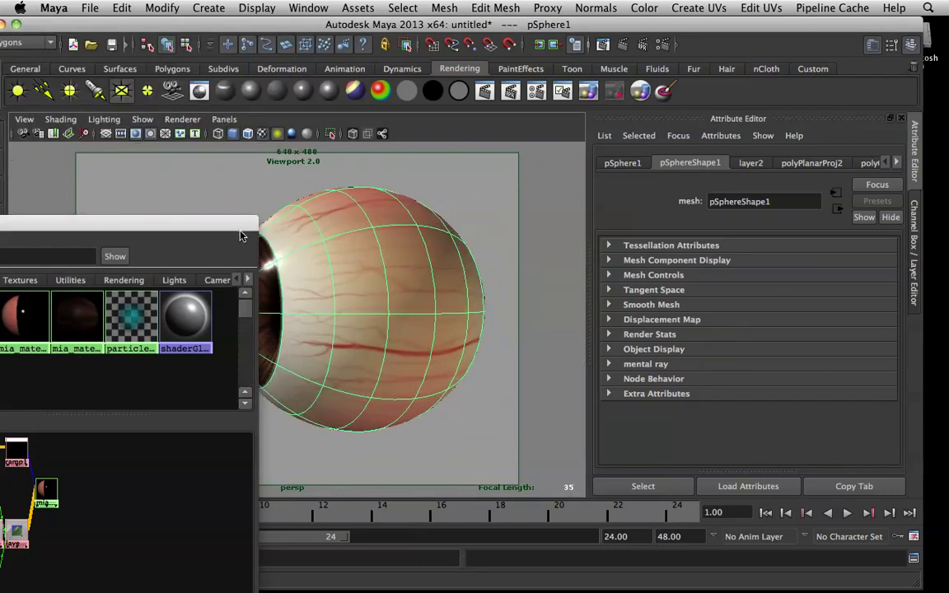
alt+drag(251, 124, 234, 273)
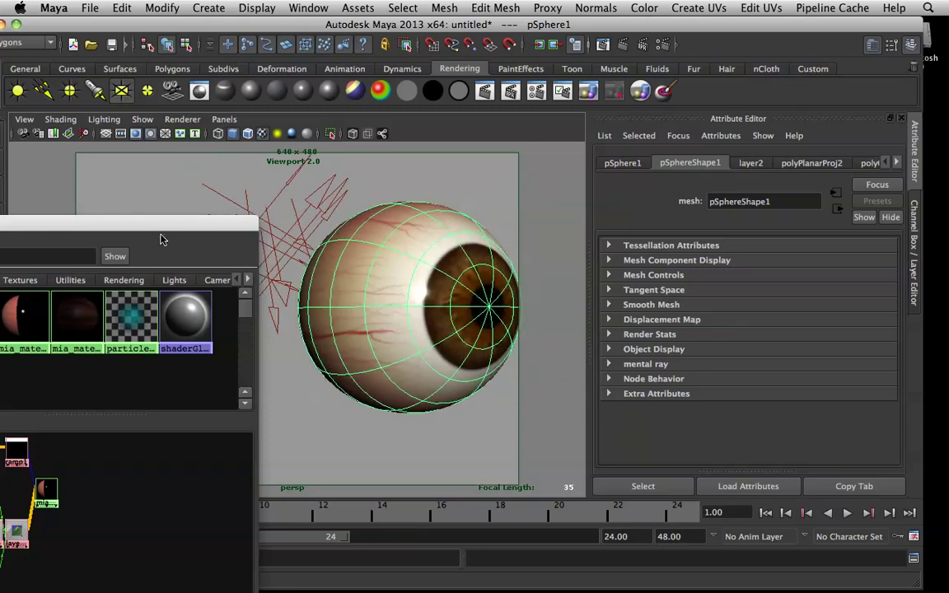
click(161, 237)
drag(206, 229, 278, 94)
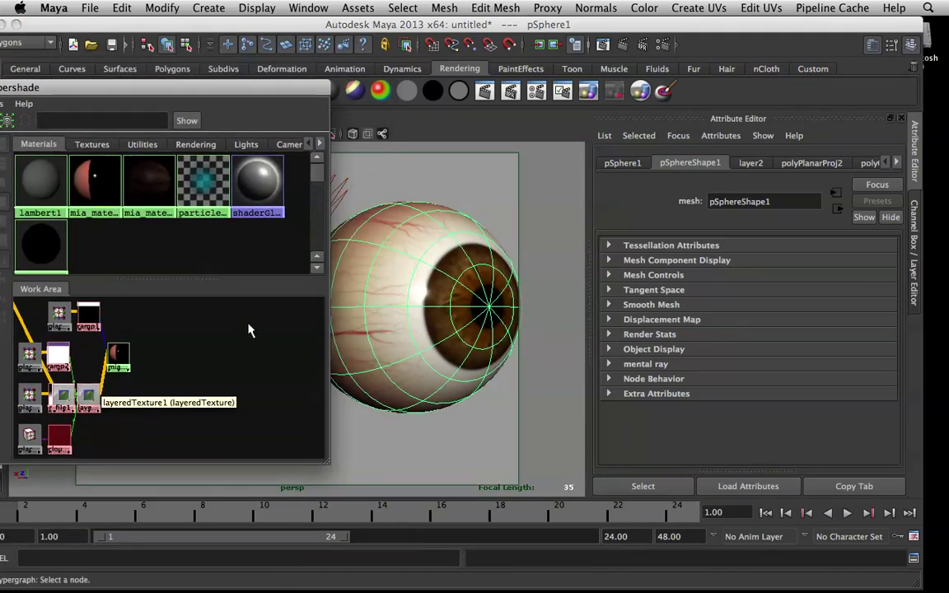
alt+drag(380, 259, 389, 258)
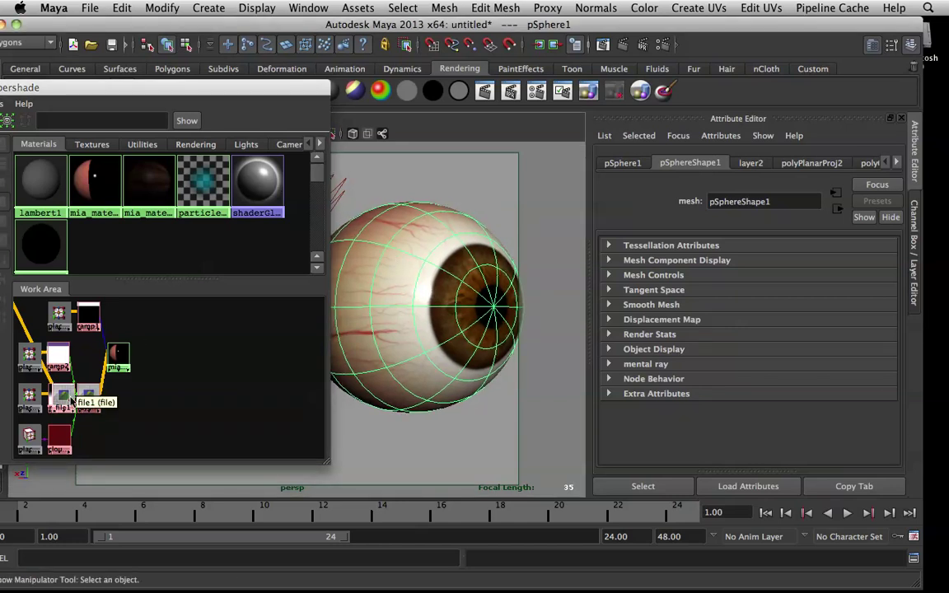
right_drag(112, 355, 116, 384)
click(121, 390)
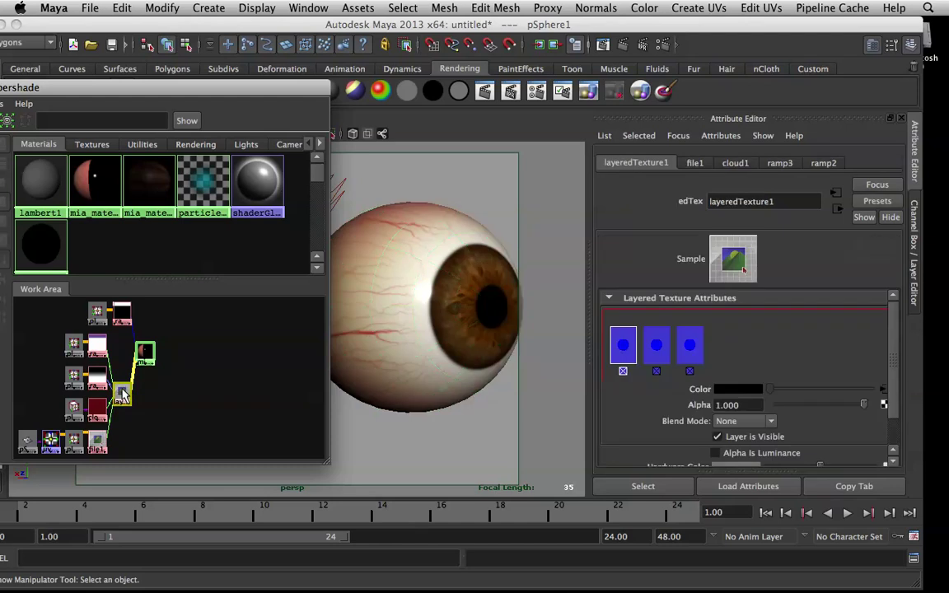
click(759, 423)
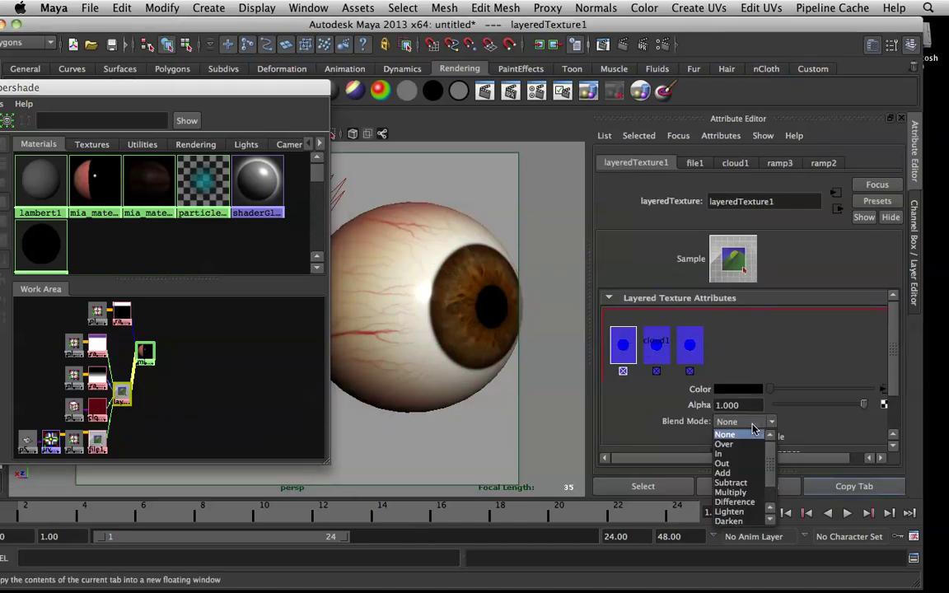
click(739, 487)
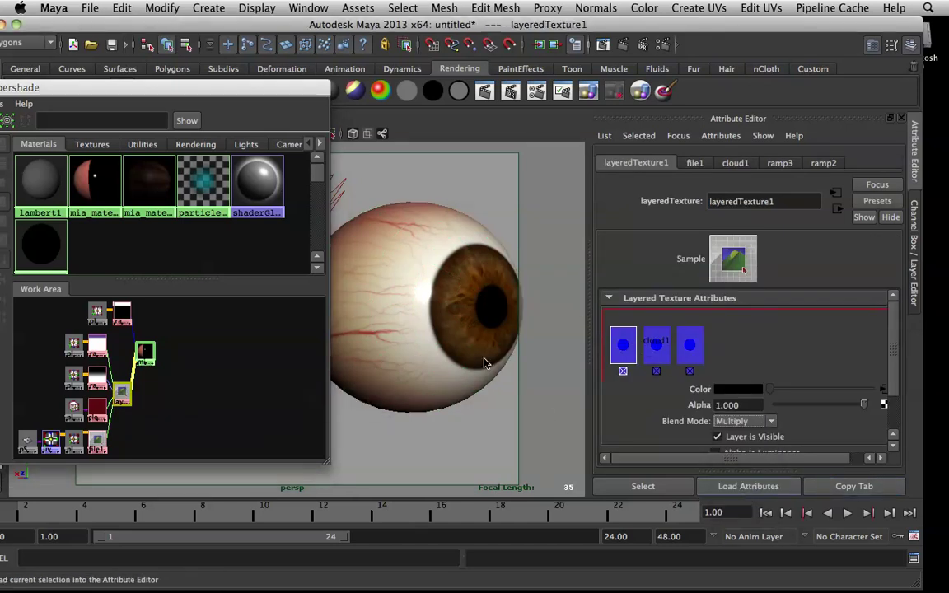
Open the UV Texture Editor for the outer sphere and select all UVs of its circular planar shell.
alt+drag(477, 352, 536, 320)
alt+drag(407, 306, 501, 337)
alt+right_drag(333, 278, 440, 331)
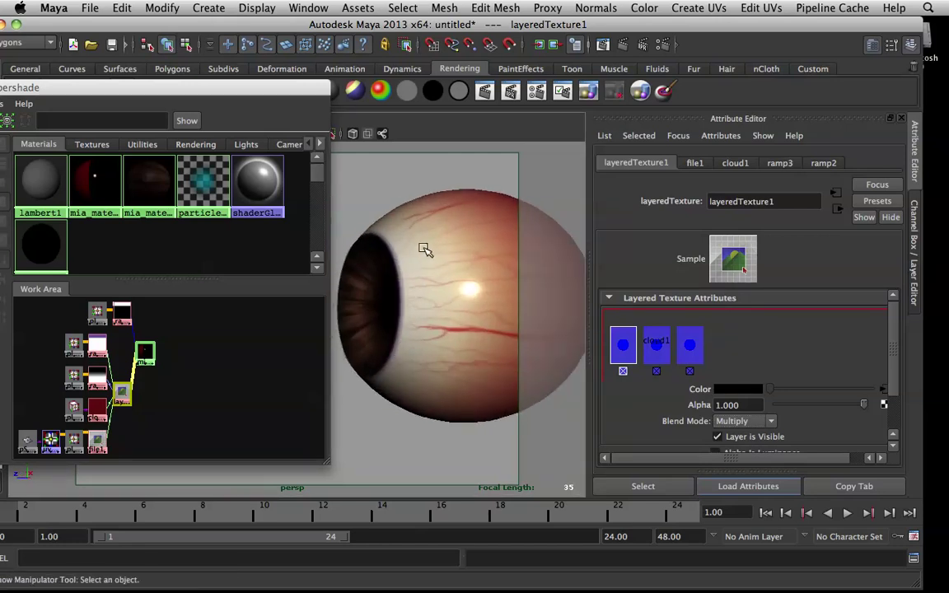
alt+drag(438, 290, 521, 295)
alt+right_drag(446, 287, 496, 364)
alt+middle_drag(464, 341, 451, 336)
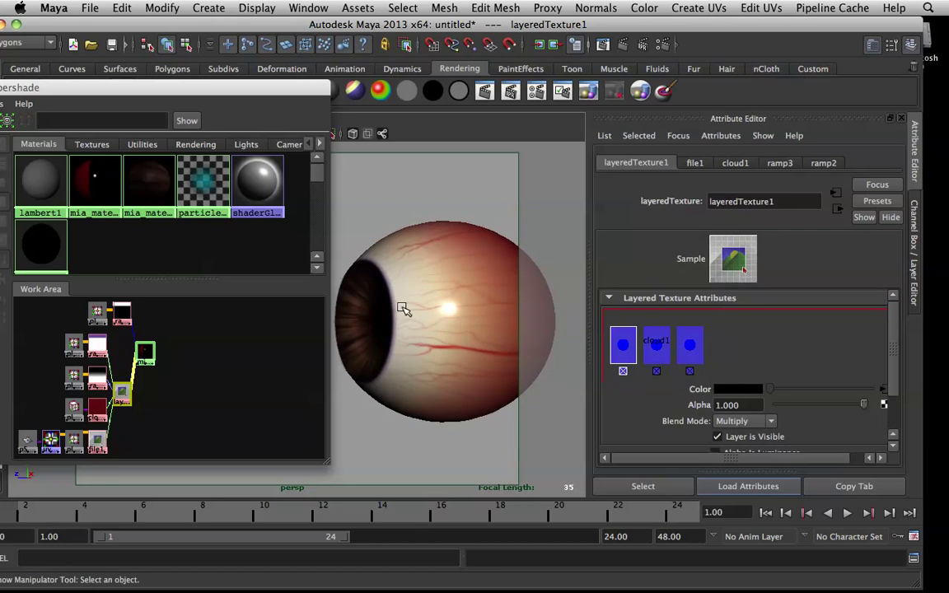
click(452, 326)
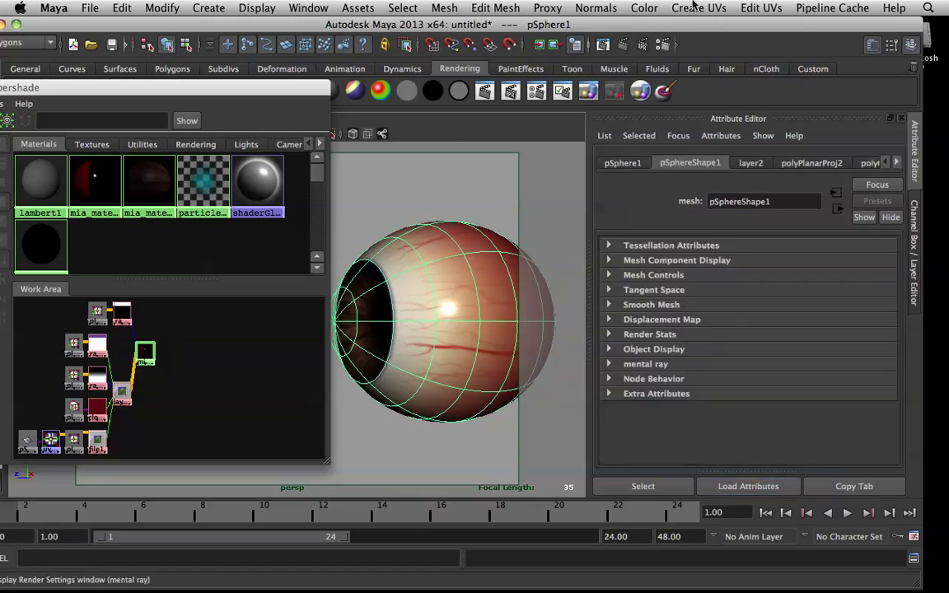
click(694, 6)
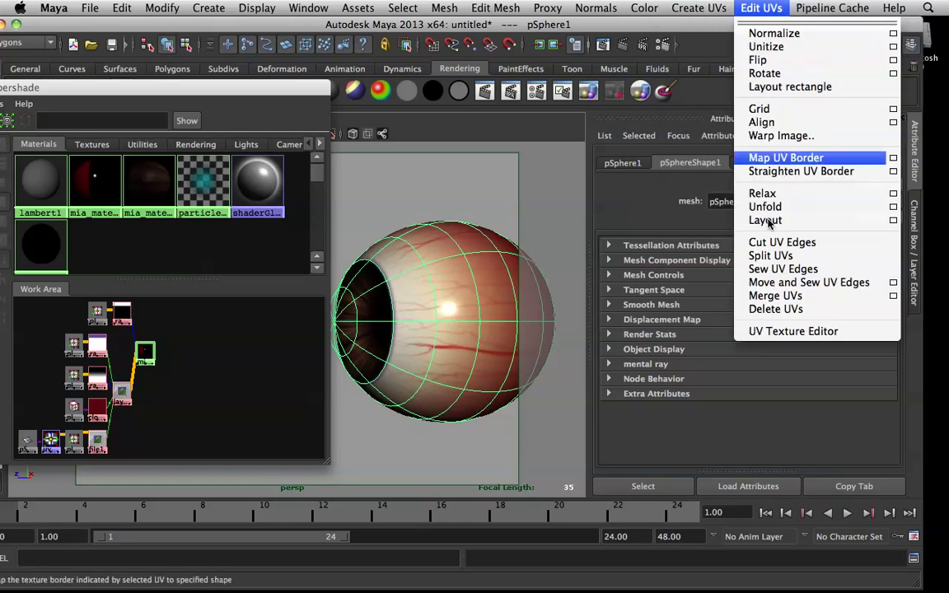
click(785, 330)
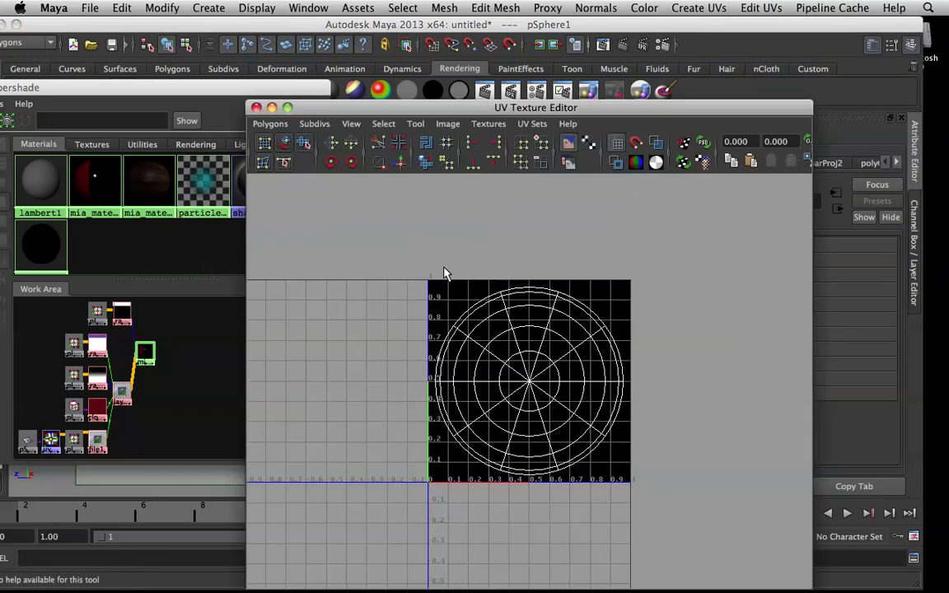
right_drag(501, 328, 556, 323)
drag(432, 271, 622, 472)
drag(663, 114, 211, 76)
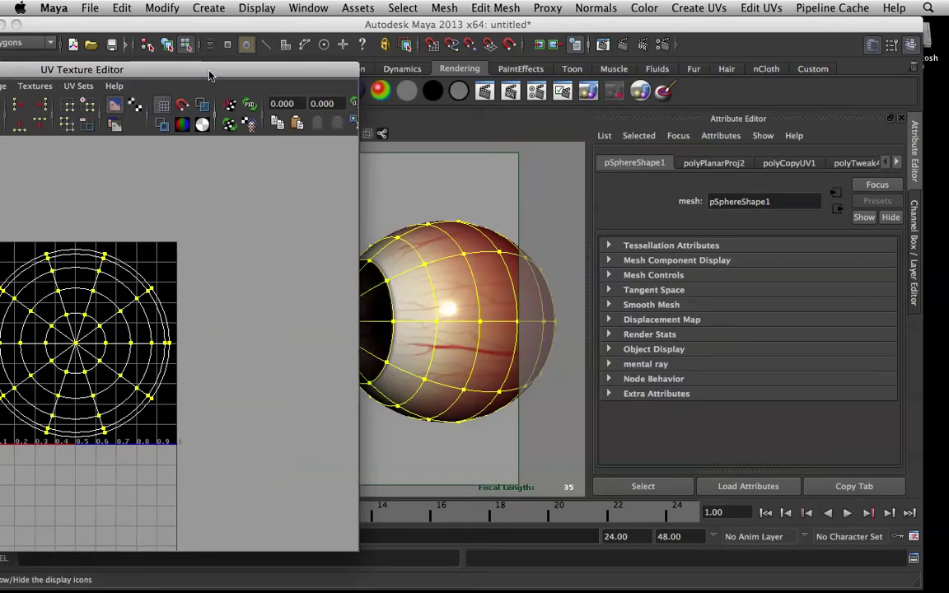
Scale the whole UV shell down uniformly about its centre to about two thirds of the texture square's width, undoing surplus adjustments.
key(r)
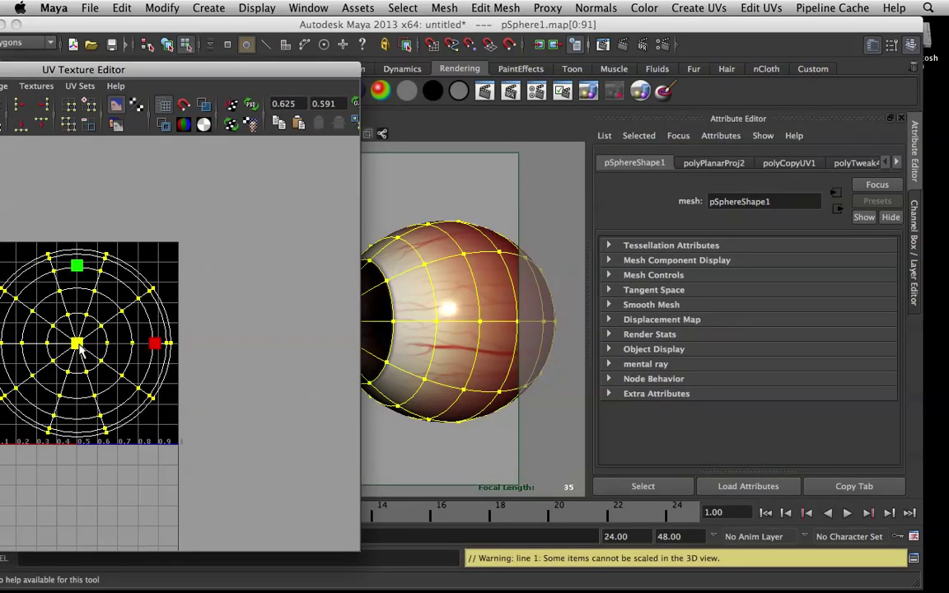
drag(79, 348, 152, 344)
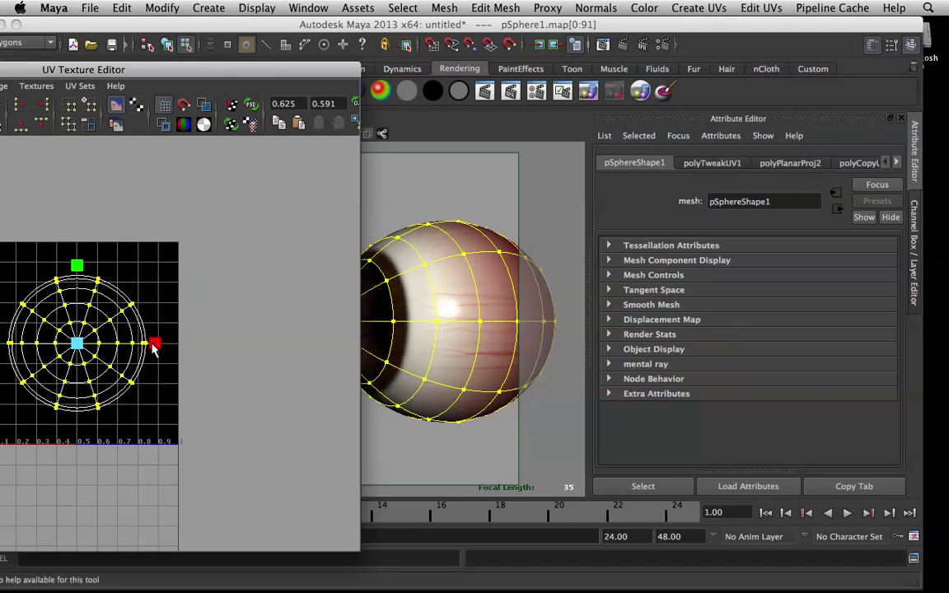
key(ctrl+z)
key(ctrl+z)
key(ctrl+z)
key(ctrl+z)
key(ctrl+z)
key(ctrl+z)
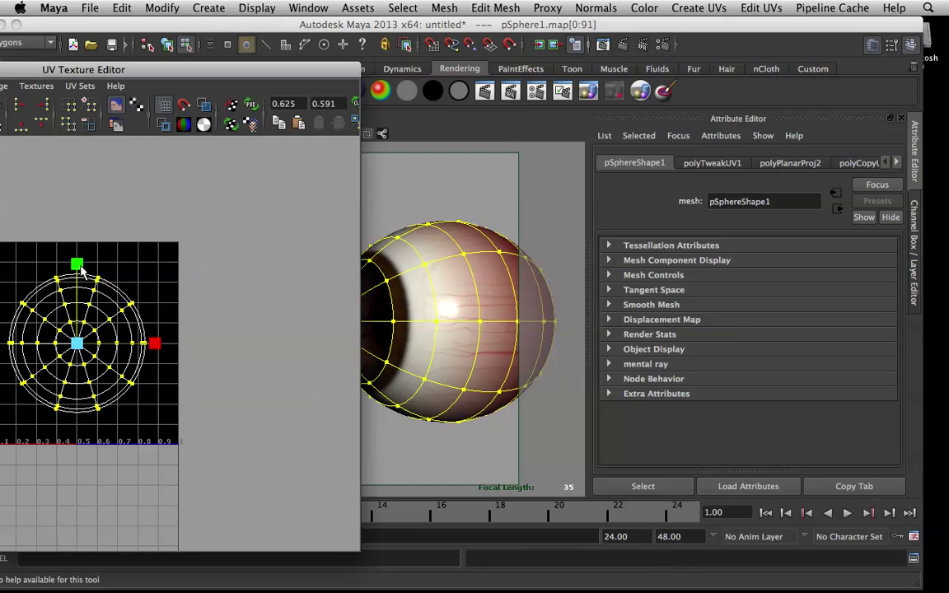
Clear the UV selection, return the sphere to object mode and examine the texture around the iris from several angles.
drag(178, 69, 278, 335)
click(376, 181)
alt+drag(375, 180, 419, 255)
right_drag(419, 253, 468, 223)
alt+drag(467, 221, 574, 193)
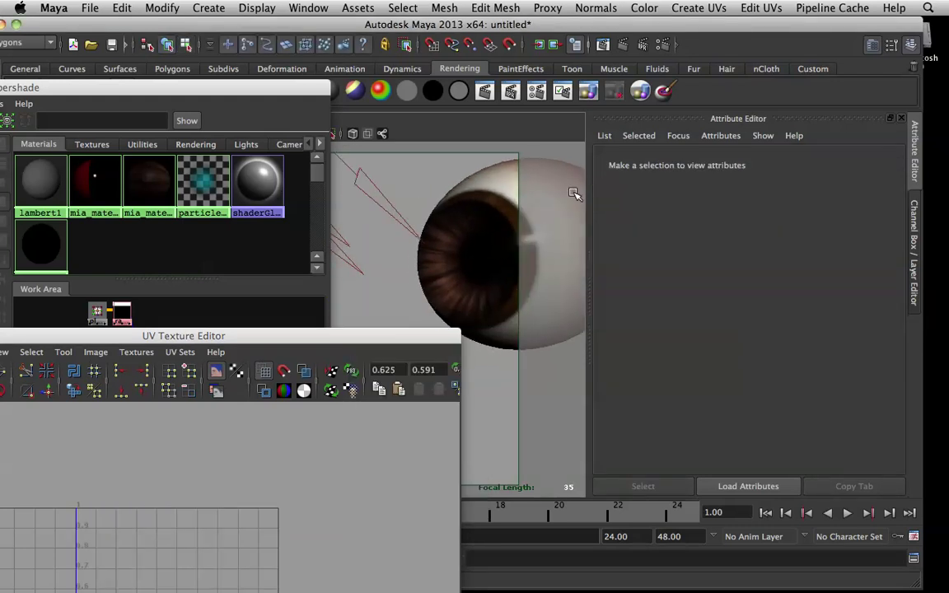
alt+drag(493, 210, 488, 237)
alt+drag(539, 263, 430, 186)
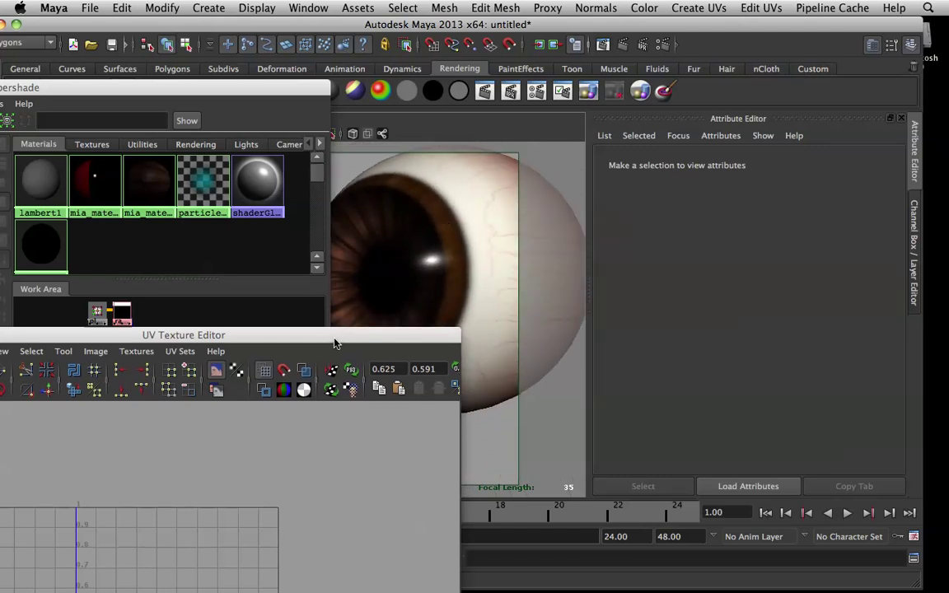
Reselect the outer sphere and select the UVs around the centre of its shell in the UV Texture Editor.
drag(206, 336, 812, 189)
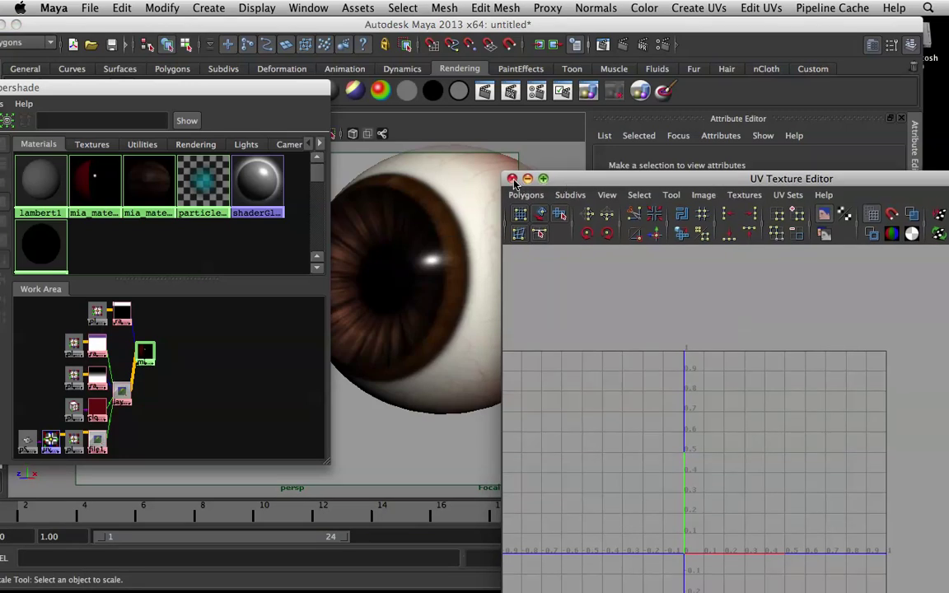
click(453, 266)
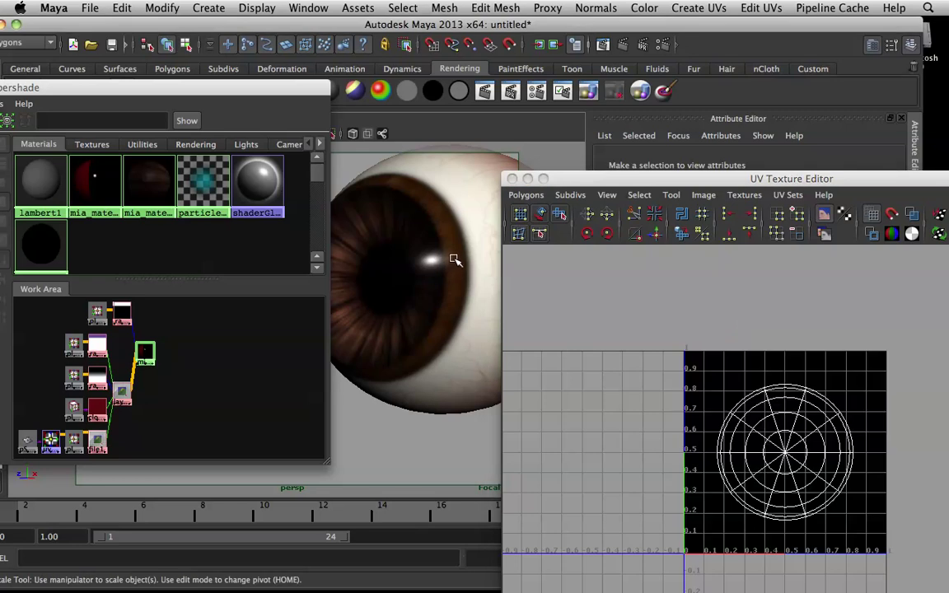
right_drag(756, 392, 818, 388)
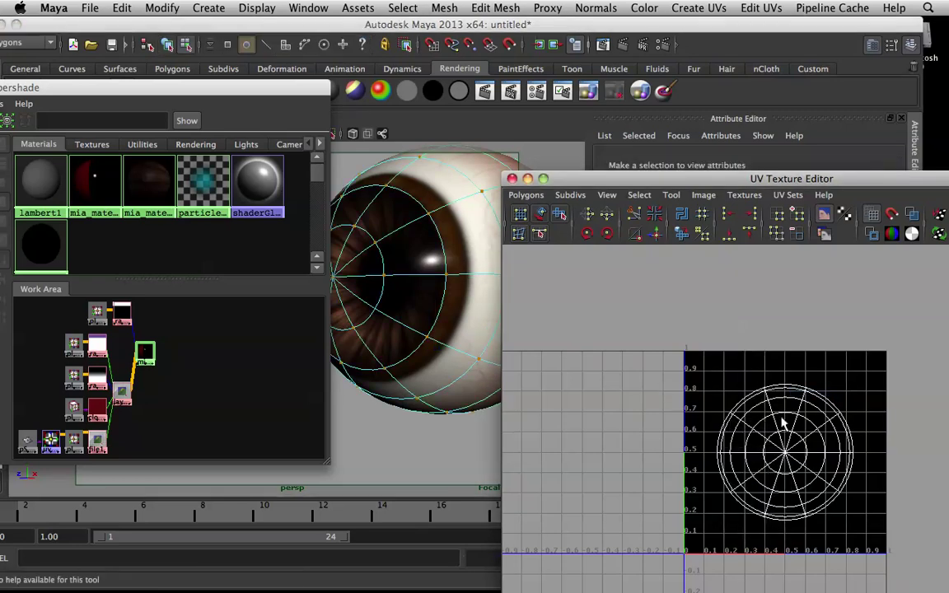
scroll(781, 420, up, 5)
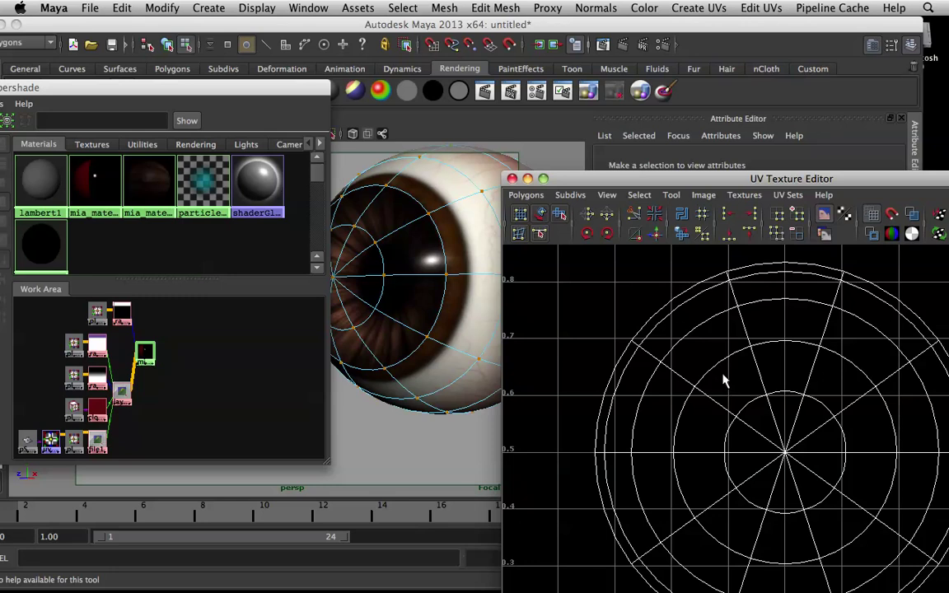
drag(649, 337, 852, 516)
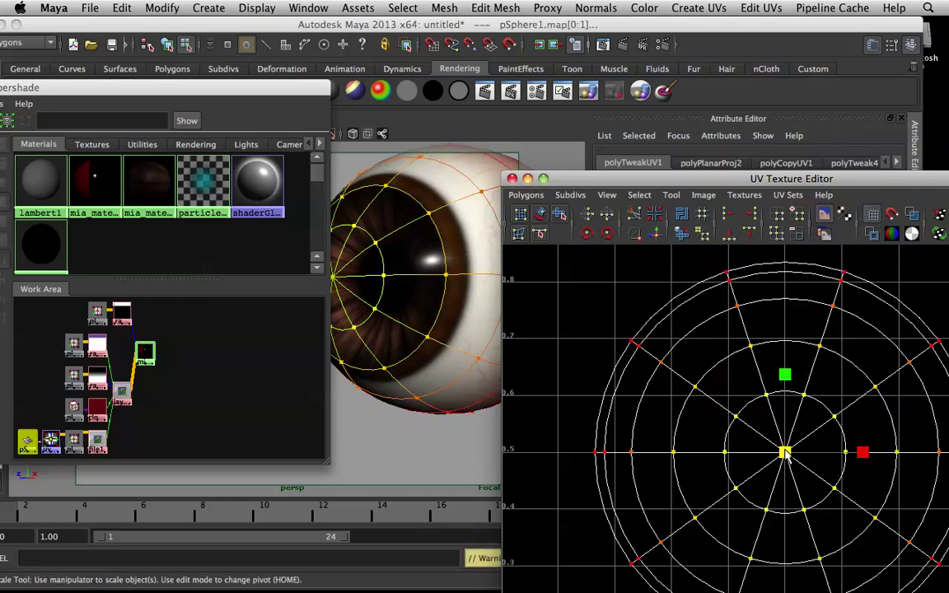
Try scaling the central UVs with soft selection and undo the change.
key(b)
drag(787, 455, 891, 371)
key(z)
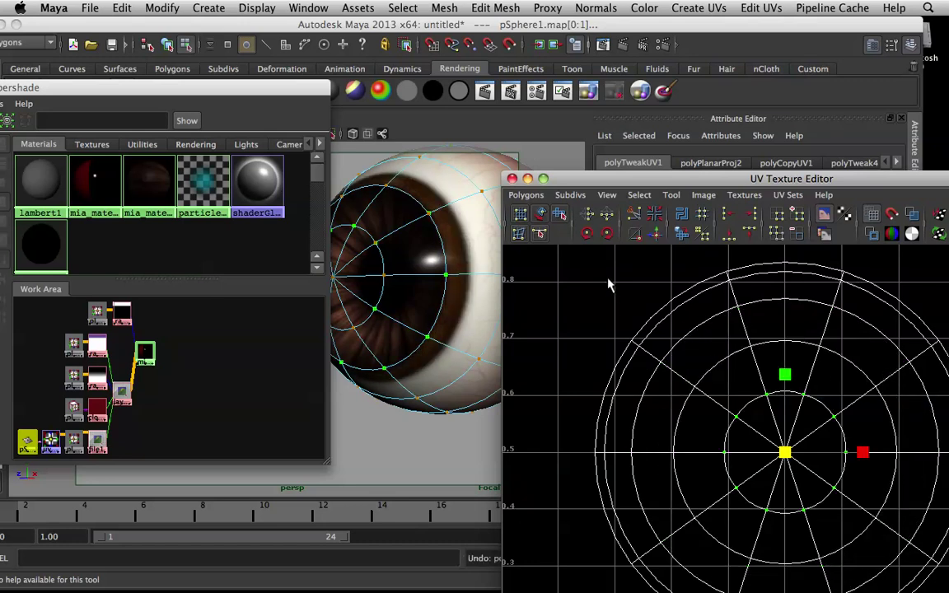
Clear the UV selection, close the UV Texture Editor and return the outer sphere to object mode.
click(608, 284)
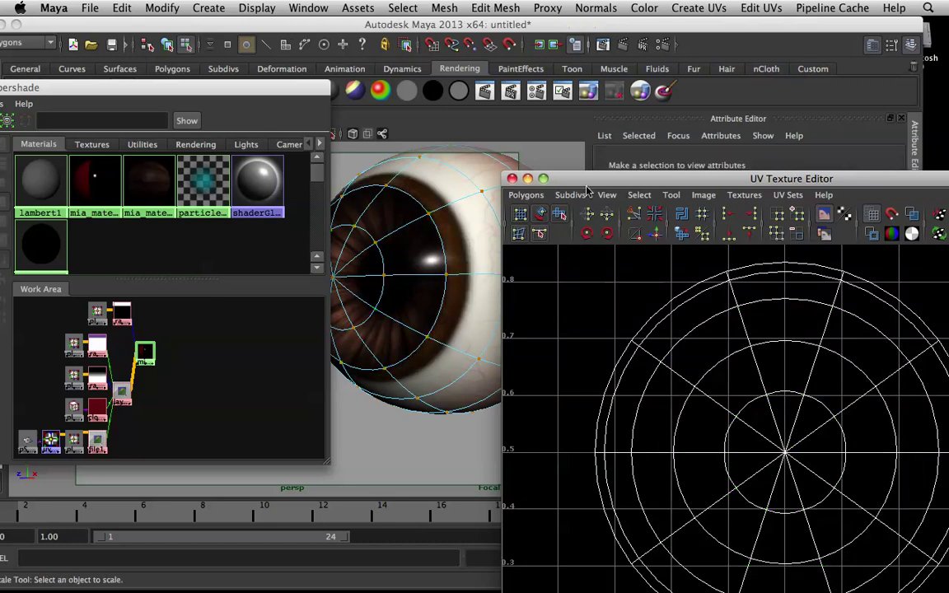
click(511, 178)
right_drag(426, 230, 484, 204)
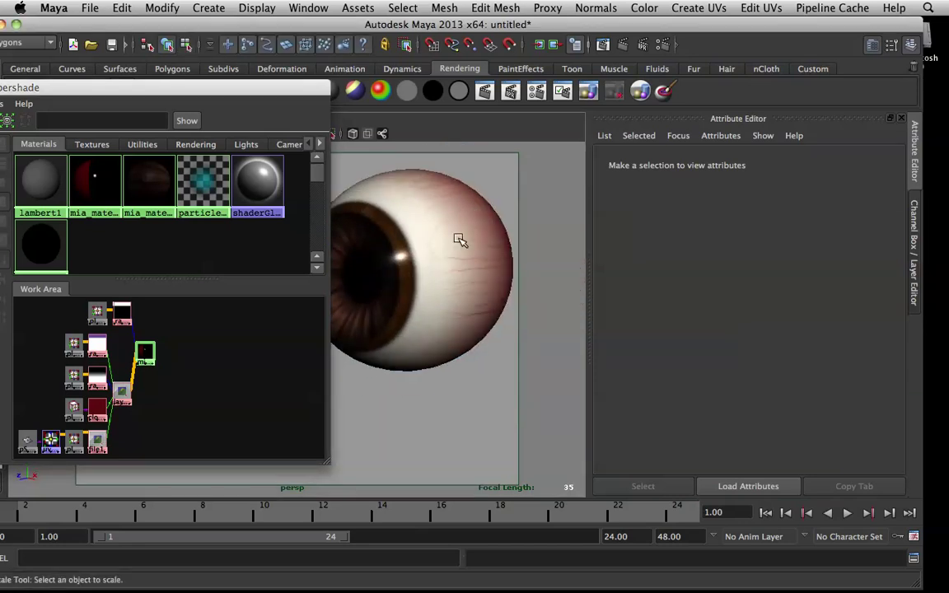
Create a Ramp texture in the Hypershade and place its node beside the eyeball's layered texture node.
click(121, 394)
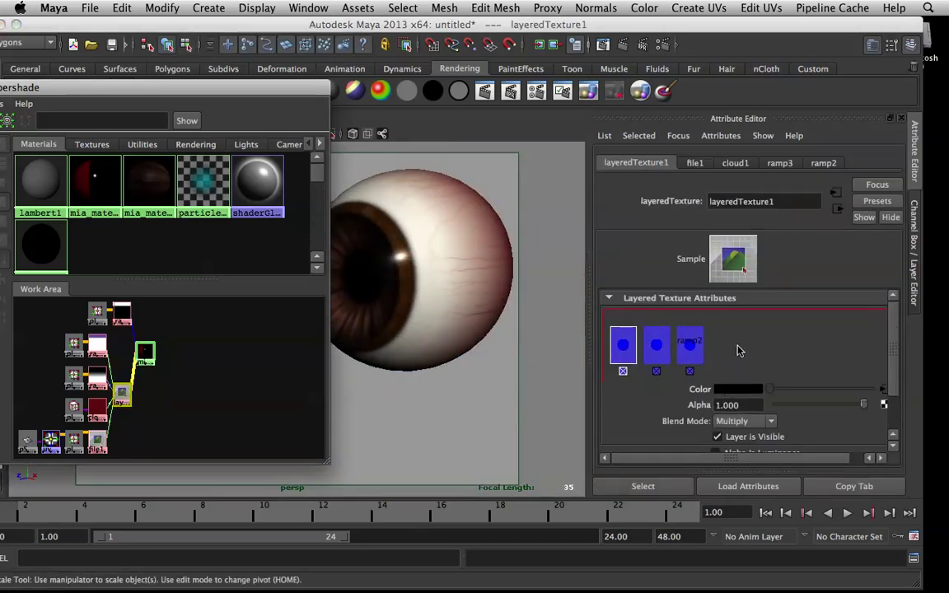
drag(148, 86, 551, 96)
click(198, 176)
drag(197, 176, 29, 103)
text(ram)
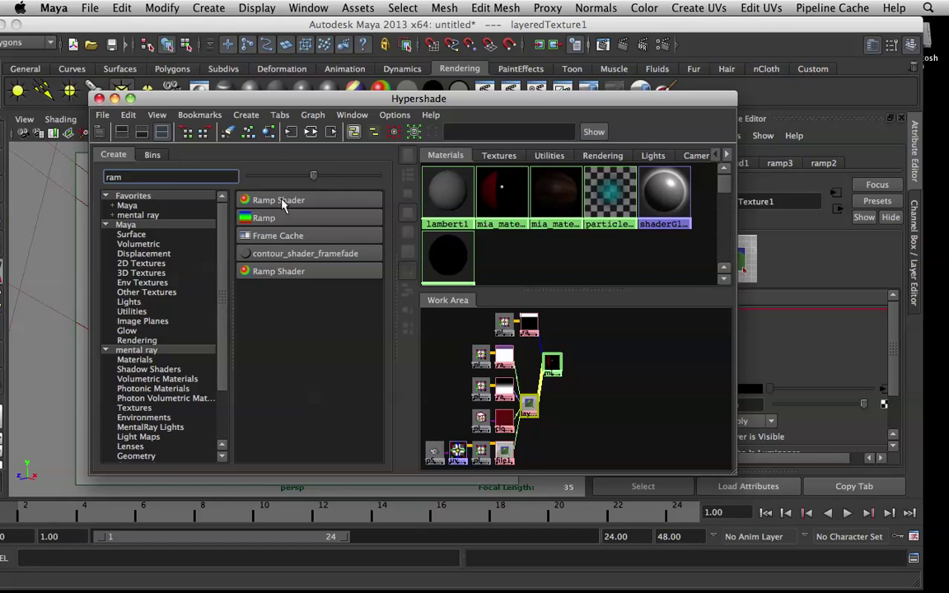
click(286, 218)
drag(400, 98, 0, 61)
drag(33, 282, 158, 377)
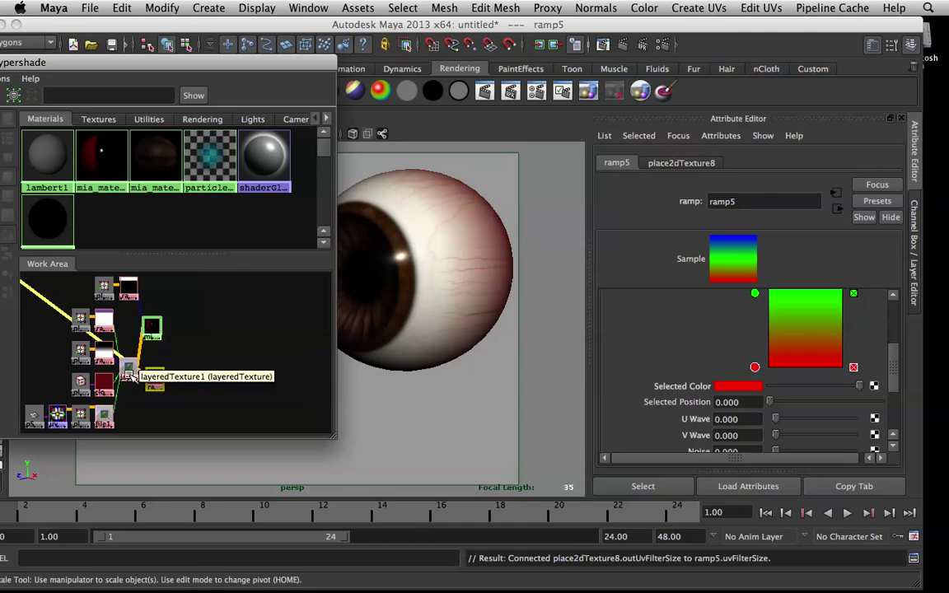
Connect the new ramp to the Alpha of the layered texture's first Multiply layer and rearrange the shader graph.
click(129, 368)
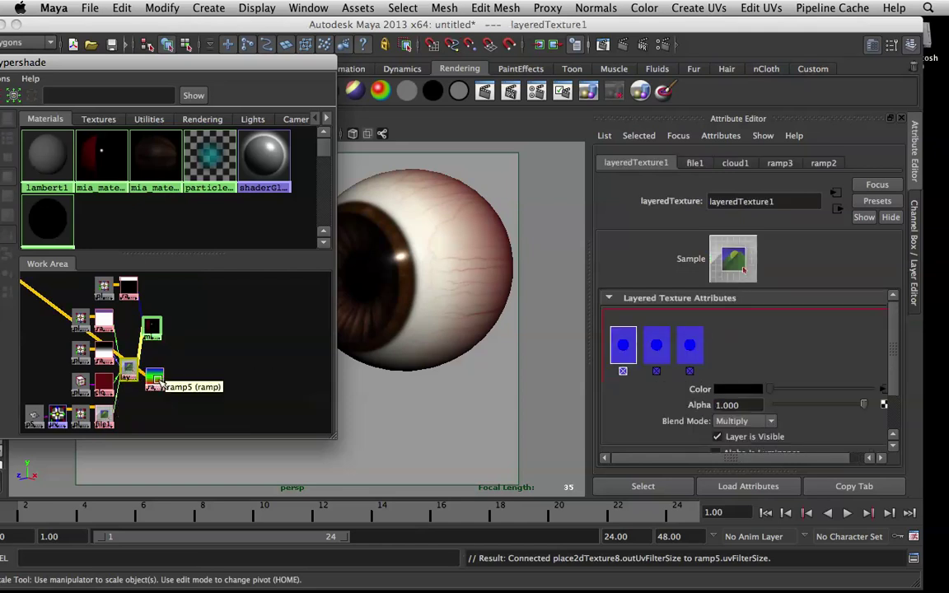
middle_drag(158, 380, 709, 412)
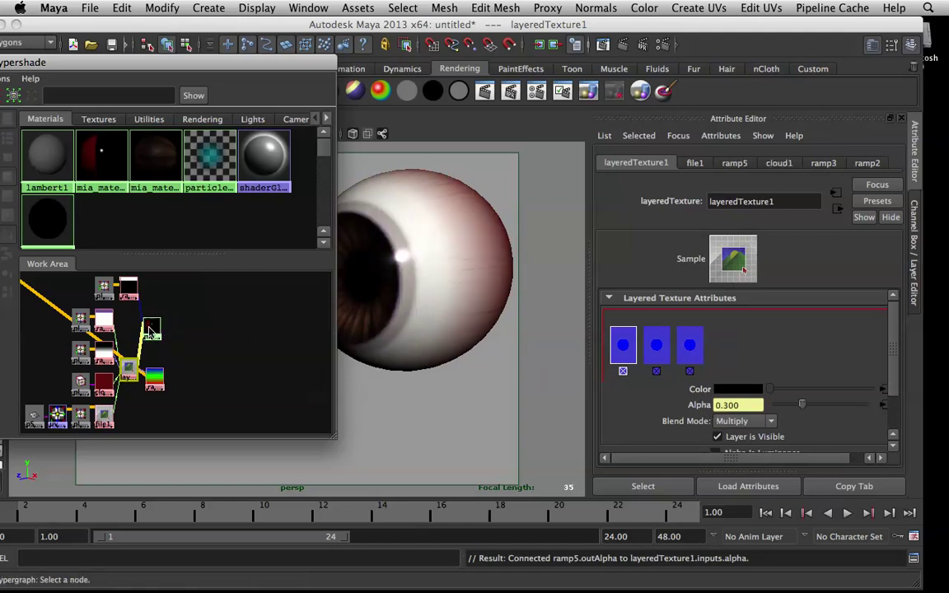
right_drag(149, 330, 157, 356)
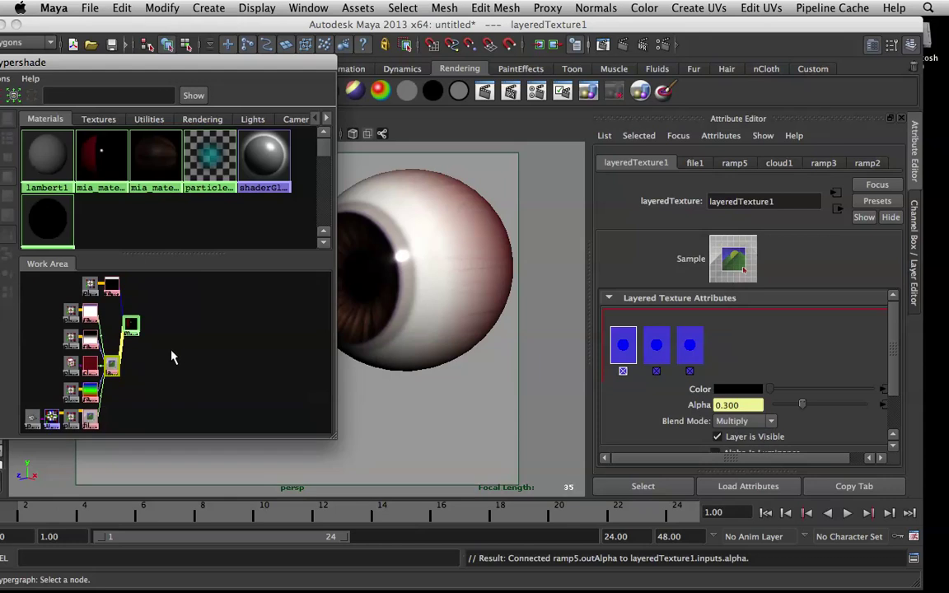
Open the ramp connected to the layer's alpha and set its red marker at position 0.000 to white.
click(884, 405)
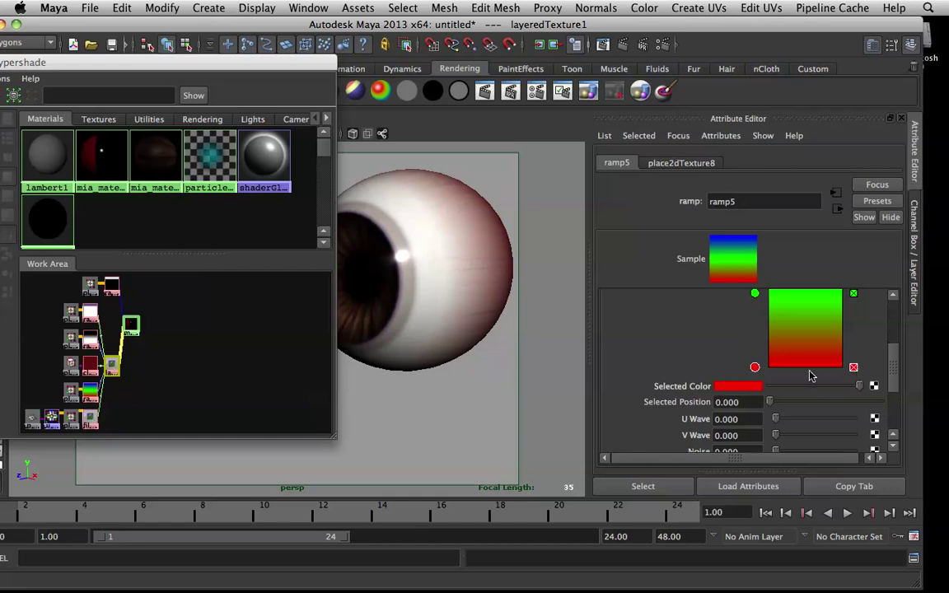
click(800, 387)
drag(798, 386, 948, 393)
scroll(832, 384, up, 2)
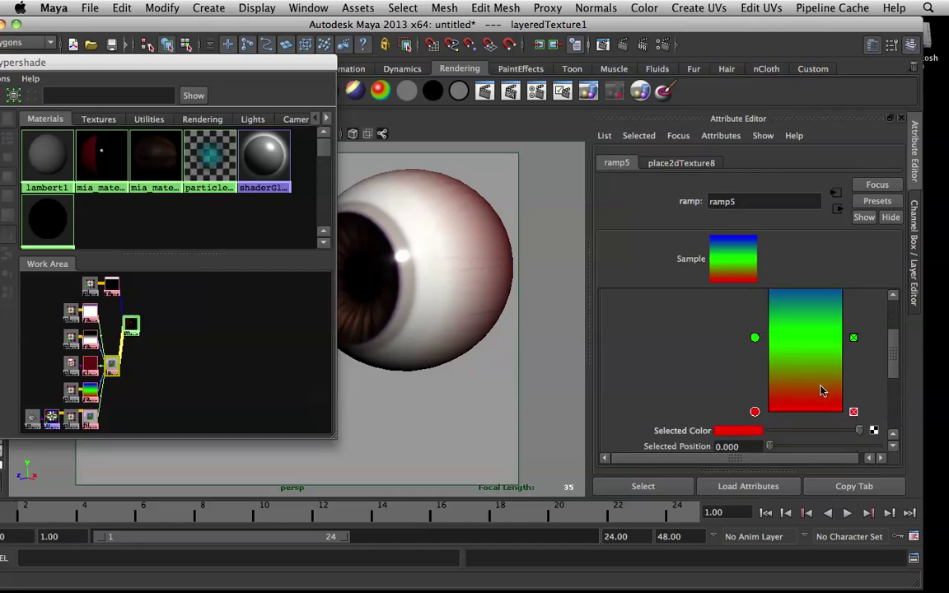
click(782, 430)
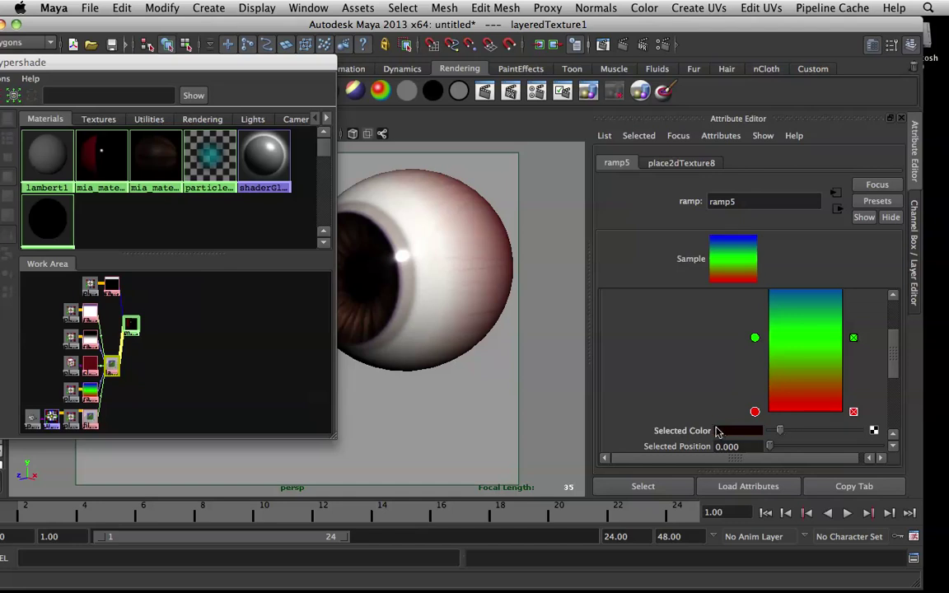
drag(780, 430, 770, 431)
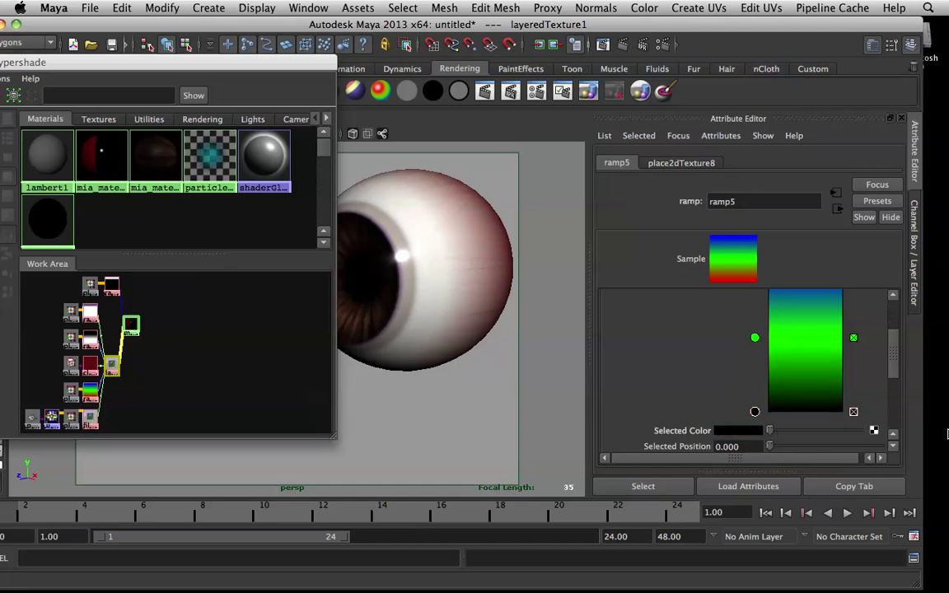
click(739, 430)
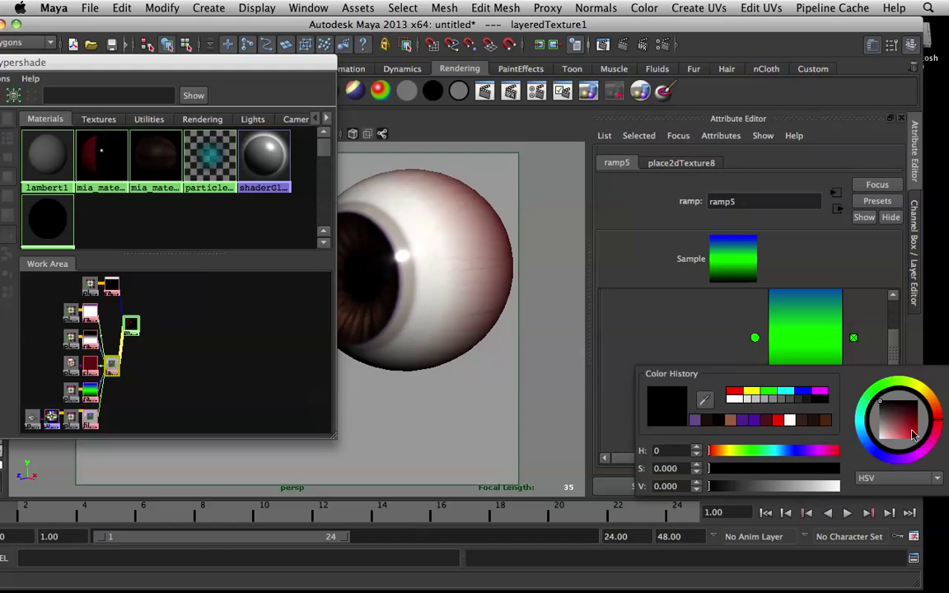
drag(857, 430, 894, 429)
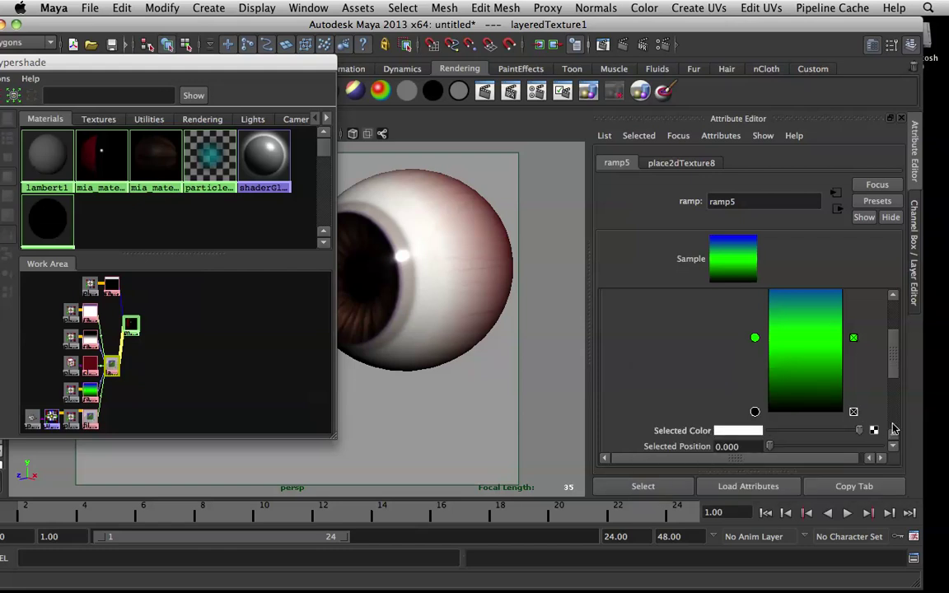
Delete the ramp's green middle marker and set the blue marker at position 1.000 to black.
click(854, 339)
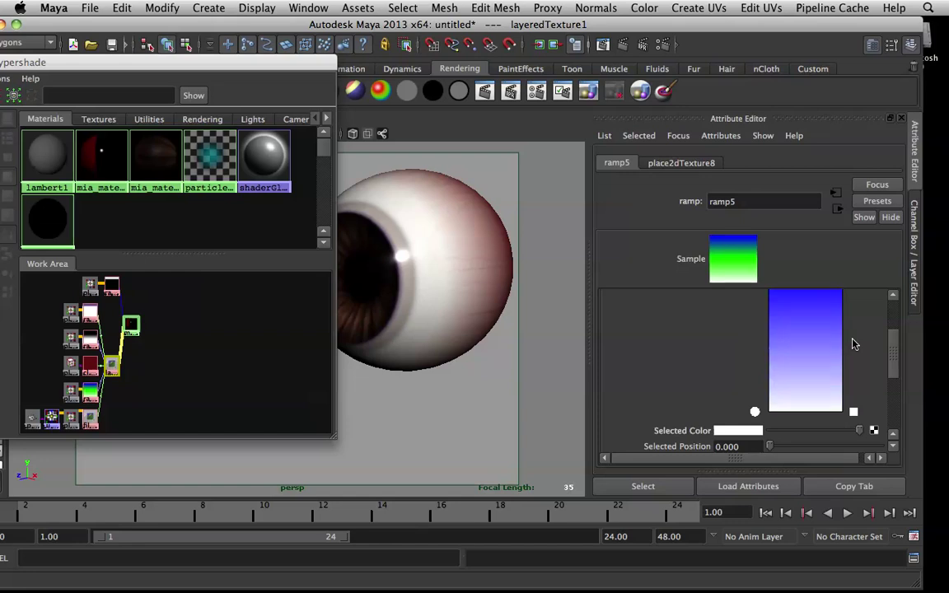
scroll(816, 345, up, 2)
click(758, 308)
scroll(784, 395, down, 1)
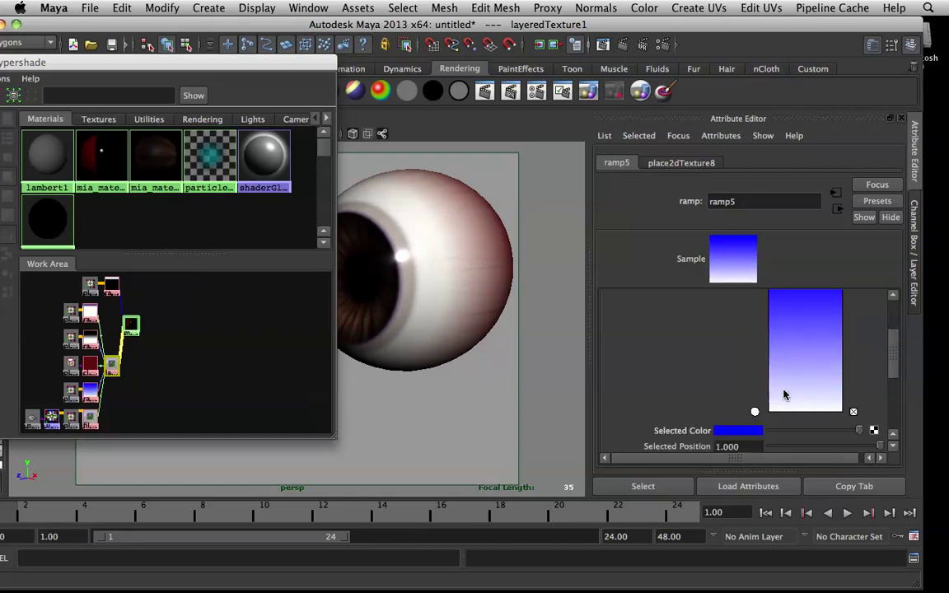
click(770, 431)
Try raising the white marker towards the black end, and try lowering the black marker to position 0.205.
click(755, 410)
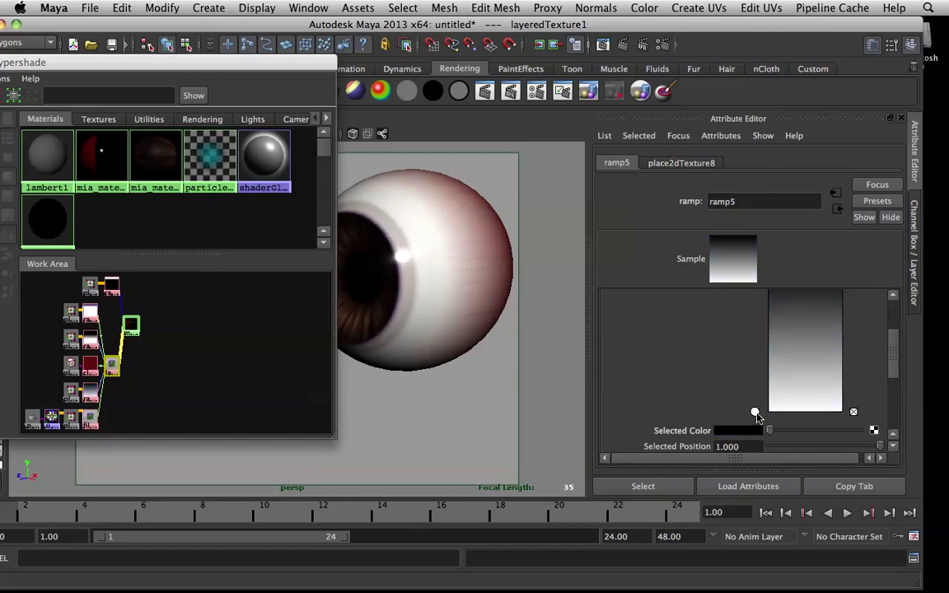
drag(755, 410, 756, 330)
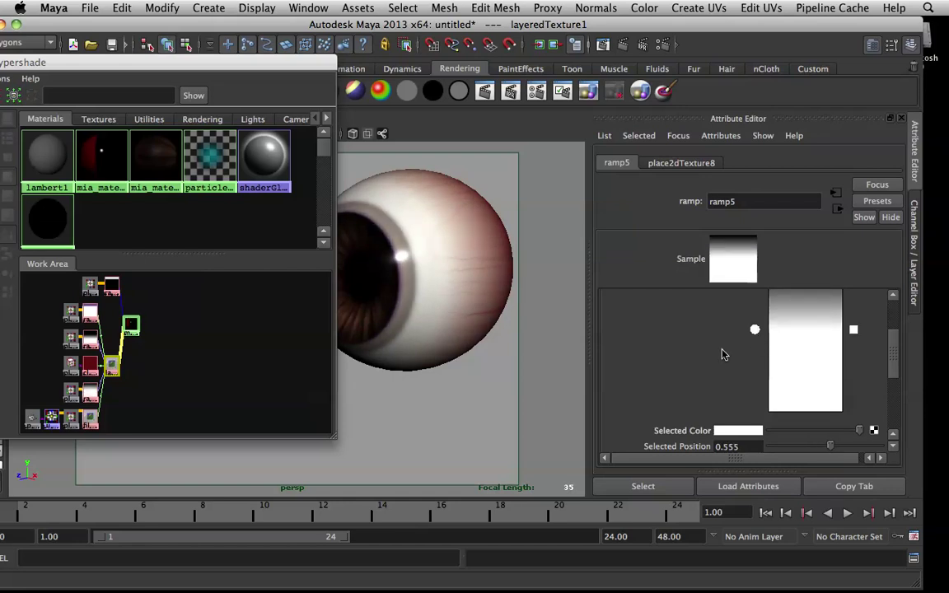
scroll(724, 353, up, 3)
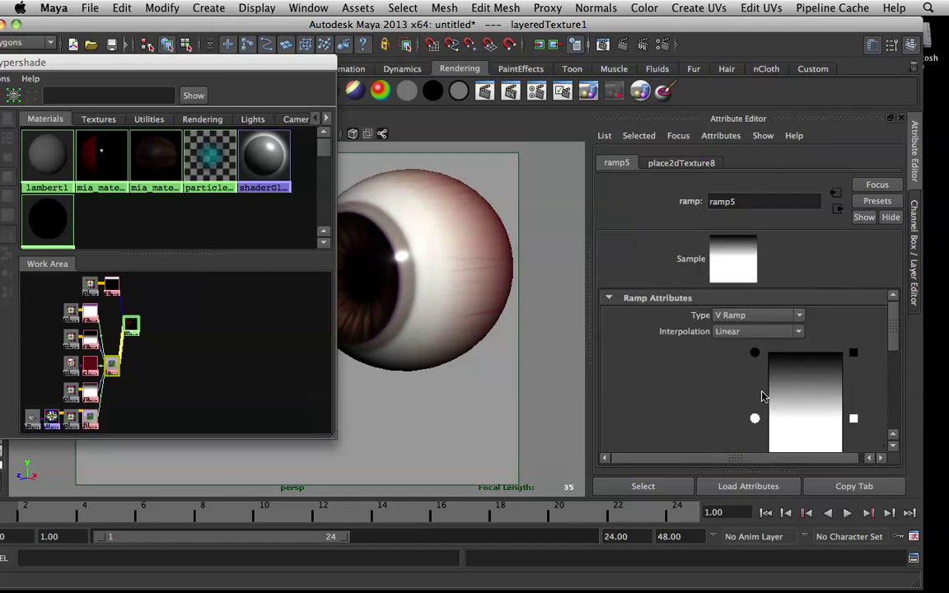
drag(753, 420, 755, 390)
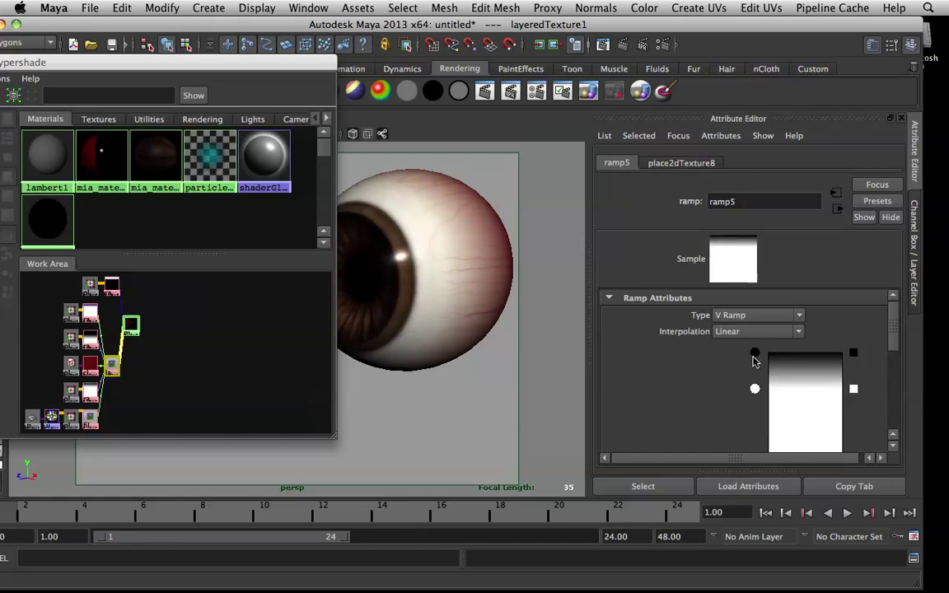
click(753, 356)
drag(752, 420, 751, 474)
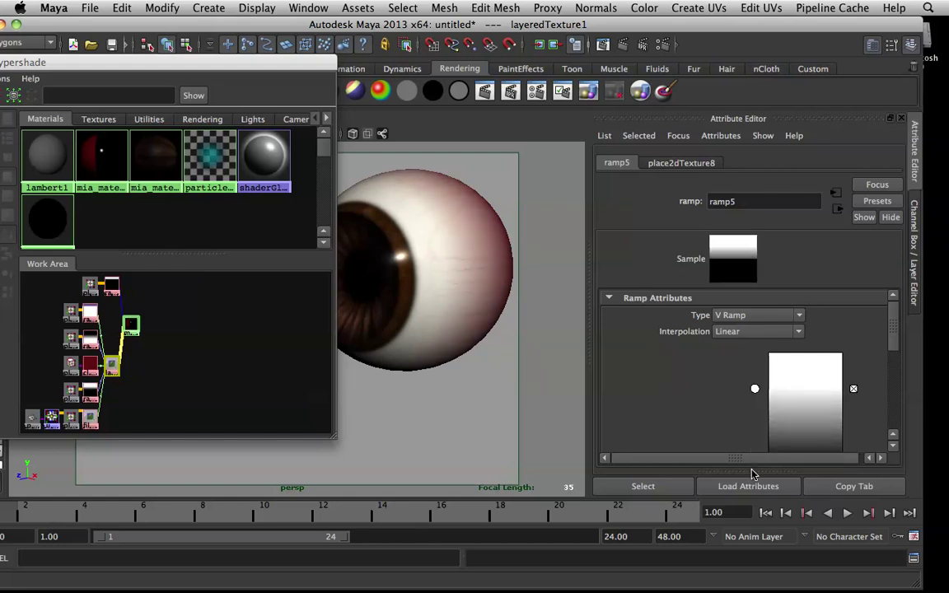
scroll(742, 396, down, 3)
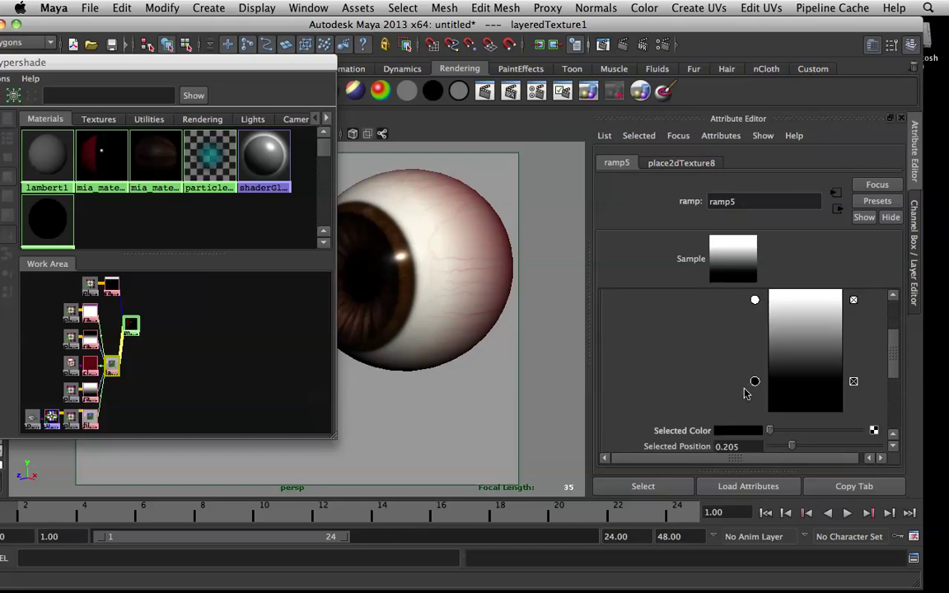
Try several marker orders, return the black marker to the ramp's upper end and set the white marker to position 0.565.
click(754, 301)
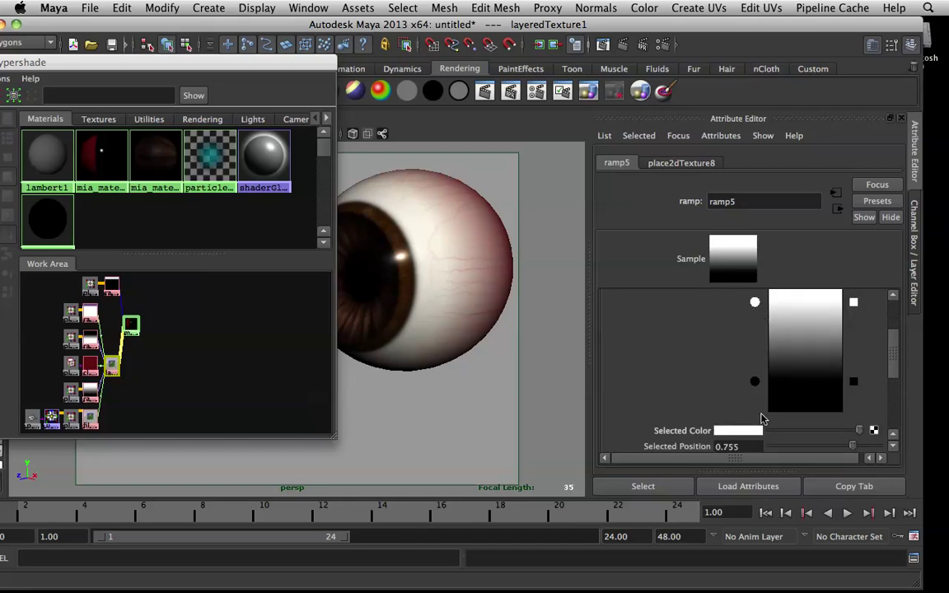
drag(754, 404, 756, 402)
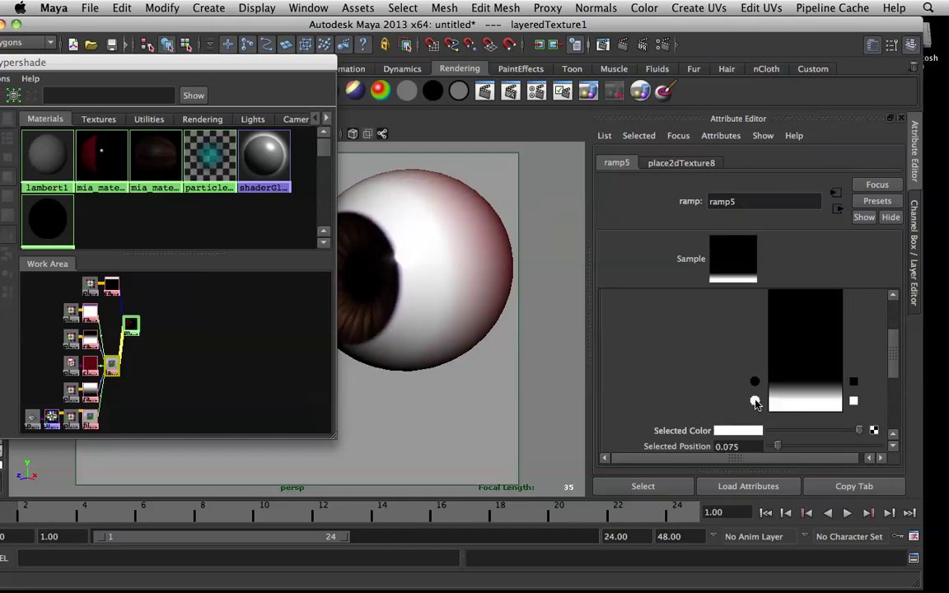
drag(754, 399, 755, 367)
click(756, 383)
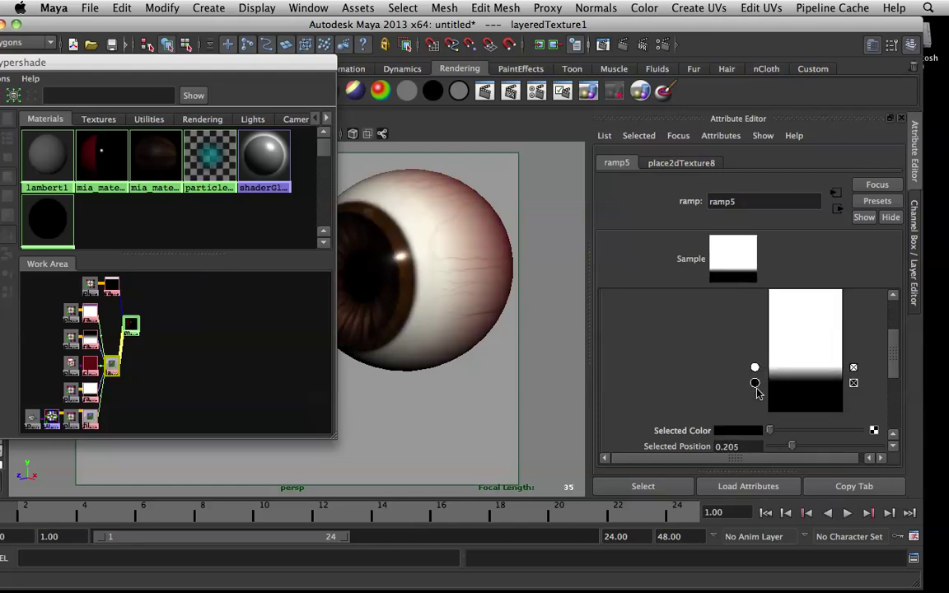
mouse_move(757, 406)
mouse_down()
mouse_move(754, 413)
mouse_move(777, 272)
mouse_up()
drag(755, 366, 769, 328)
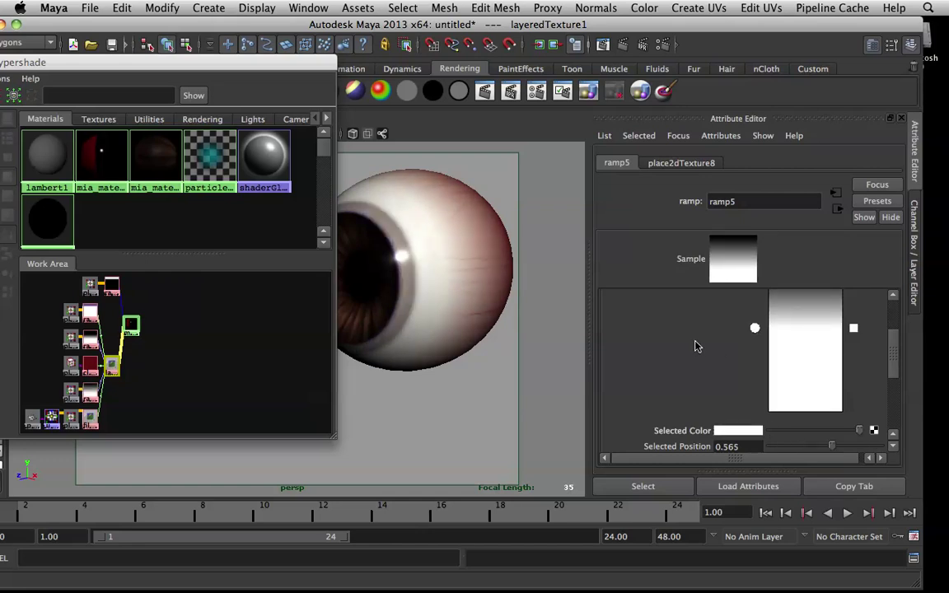
Change the ramp's type to Circular Ramp.
scroll(695, 345, up, 3)
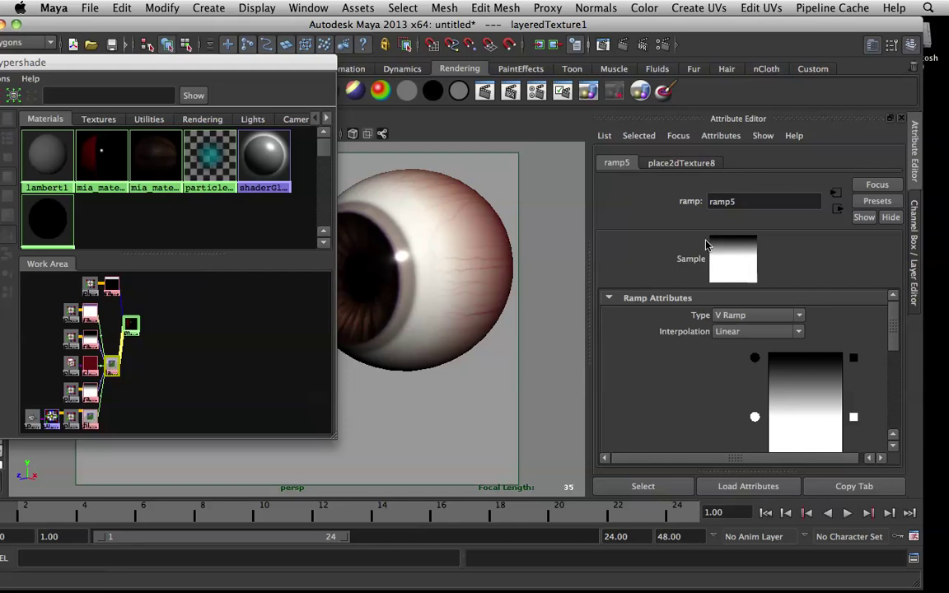
click(746, 316)
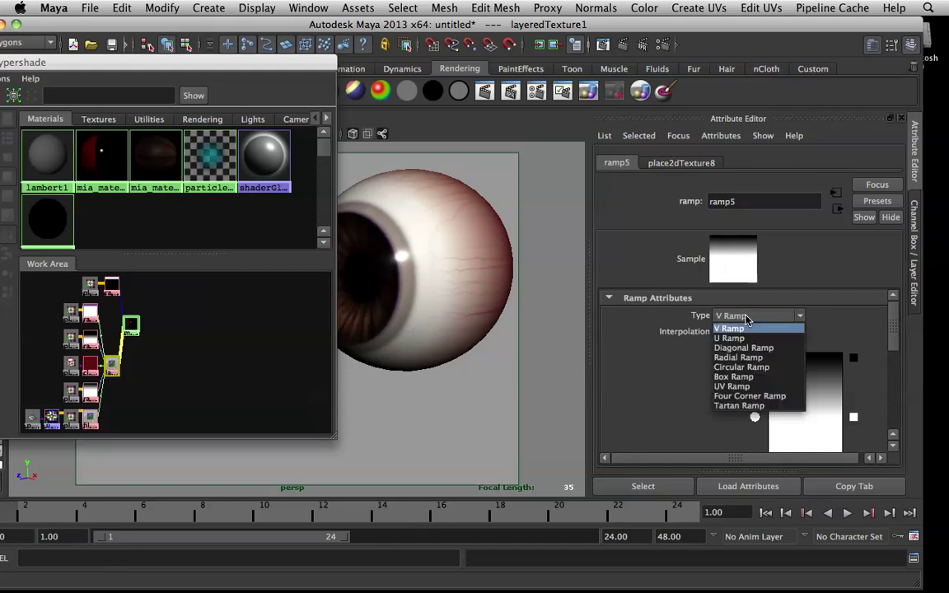
click(745, 369)
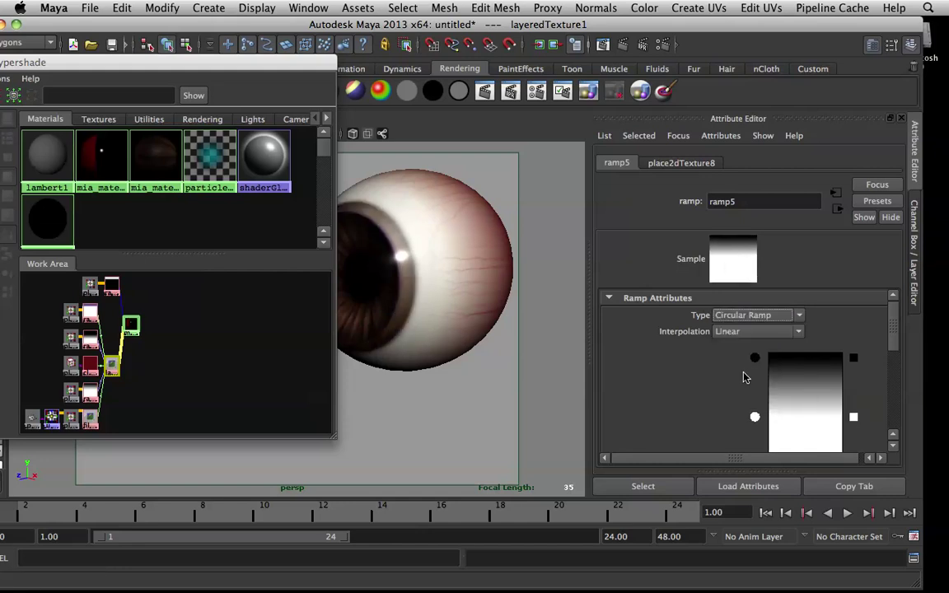
scroll(745, 387, down, 2)
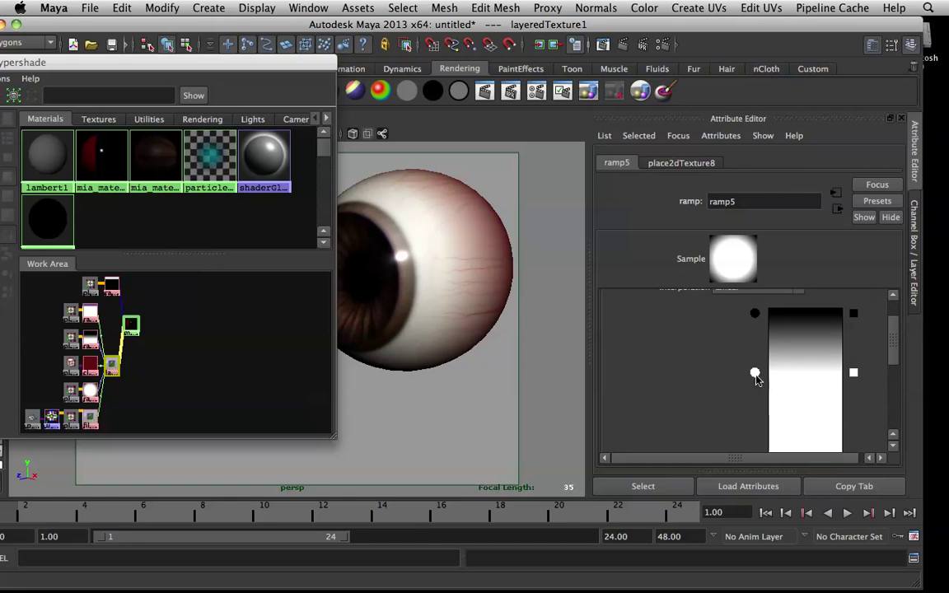
Lower the circular ramp's black and white markers to form a smaller soft-edged white disc, checking the eyeball from several angles.
click(755, 313)
drag(770, 399, 767, 425)
drag(756, 374, 756, 382)
mouse_move(755, 374)
mouse_down()
mouse_move(757, 401)
mouse_move(764, 344)
mouse_move(759, 355)
mouse_up()
alt+drag(485, 289, 527, 293)
alt+middle_drag(476, 286, 753, 271)
alt+drag(486, 294, 460, 315)
alt+right_drag(462, 316, 370, 211)
alt+drag(516, 252, 383, 262)
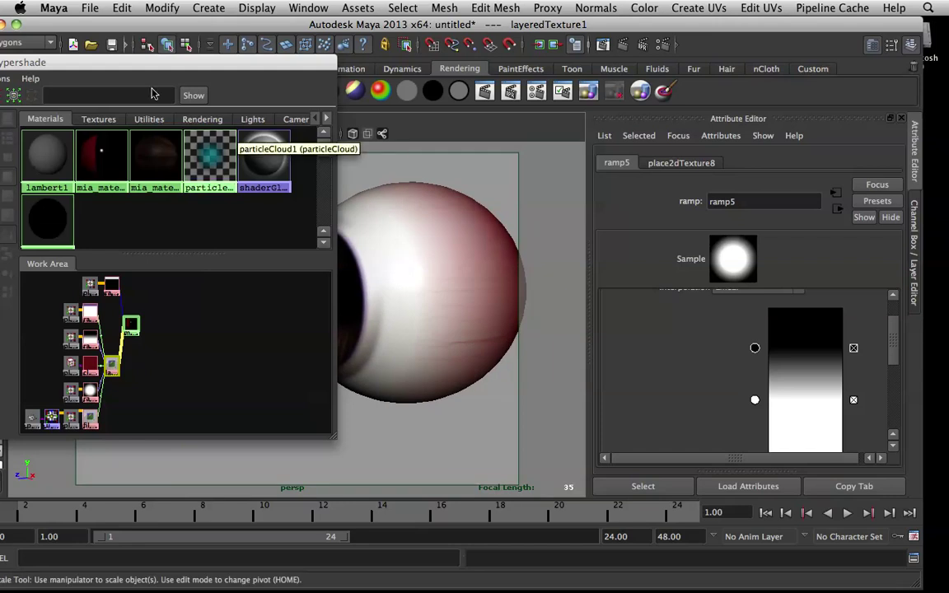
Link ramp5 to the eyeball sphere's eyeUVset_2 through texture-centric UV linking.
click(154, 7)
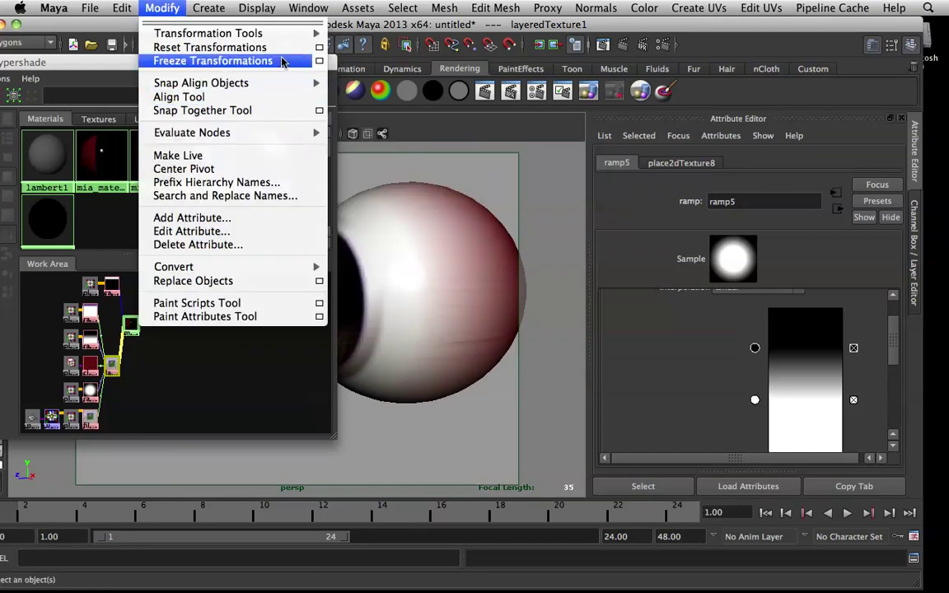
mouse_move(309, 9)
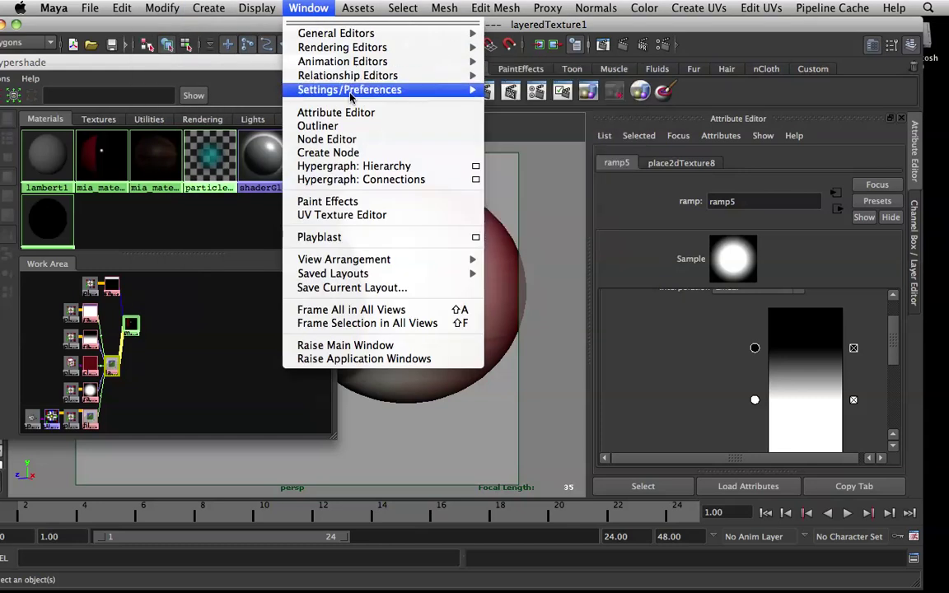
mouse_move(318, 89)
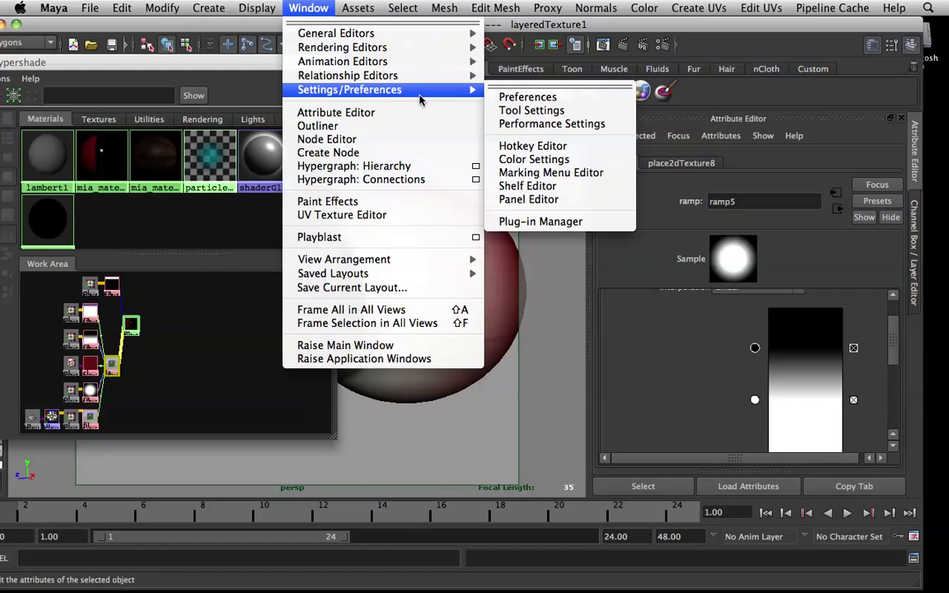
mouse_move(416, 75)
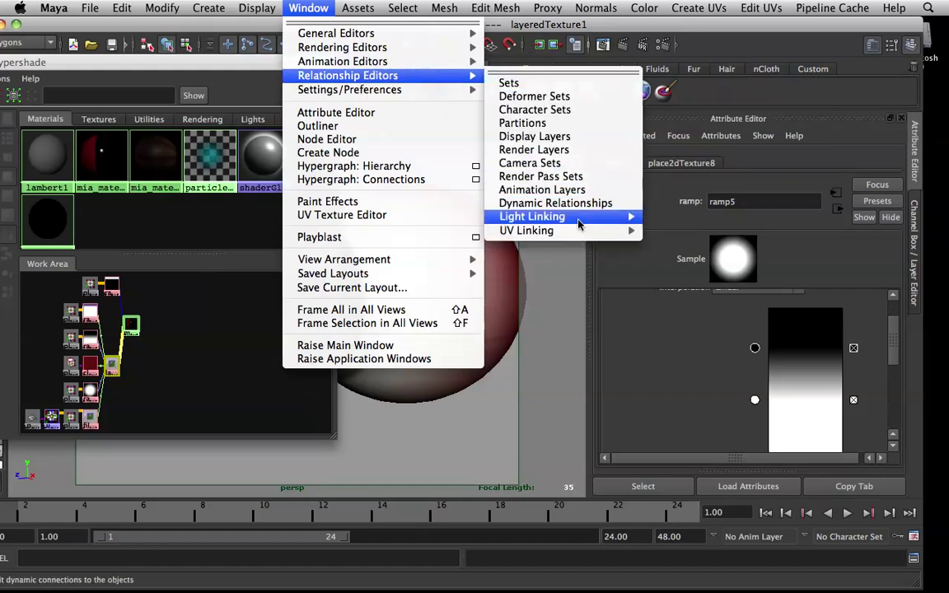
mouse_move(577, 233)
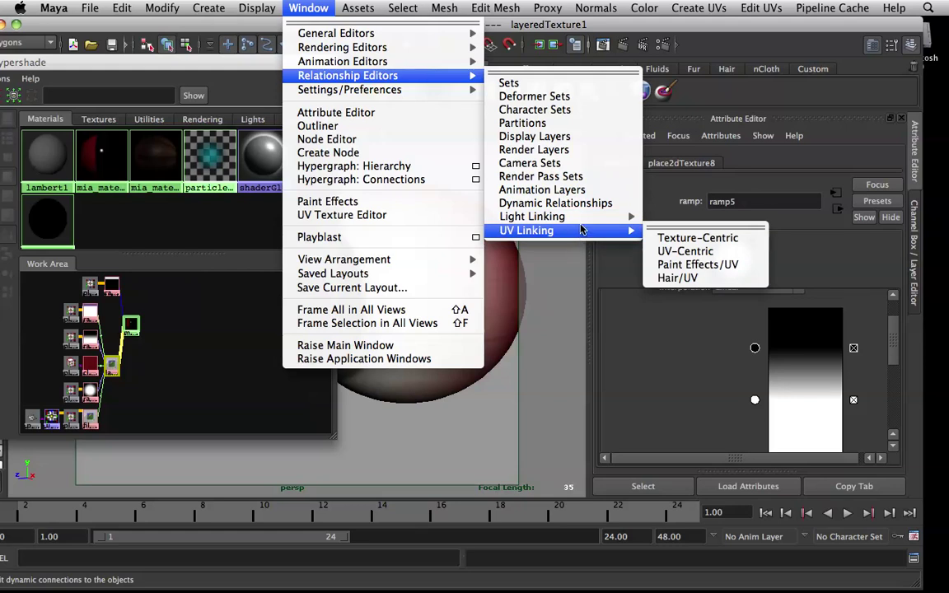
click(648, 238)
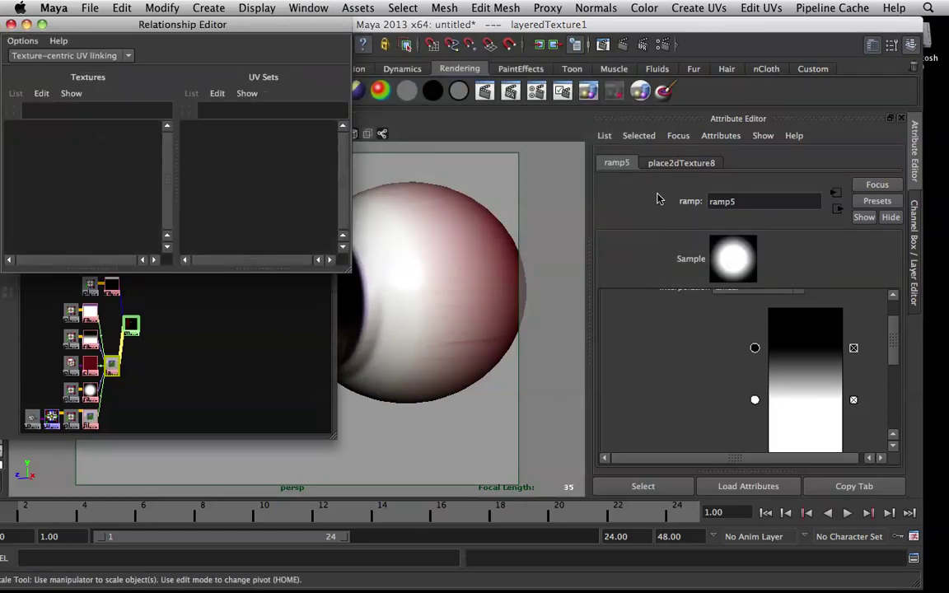
drag(141, 30, 167, 45)
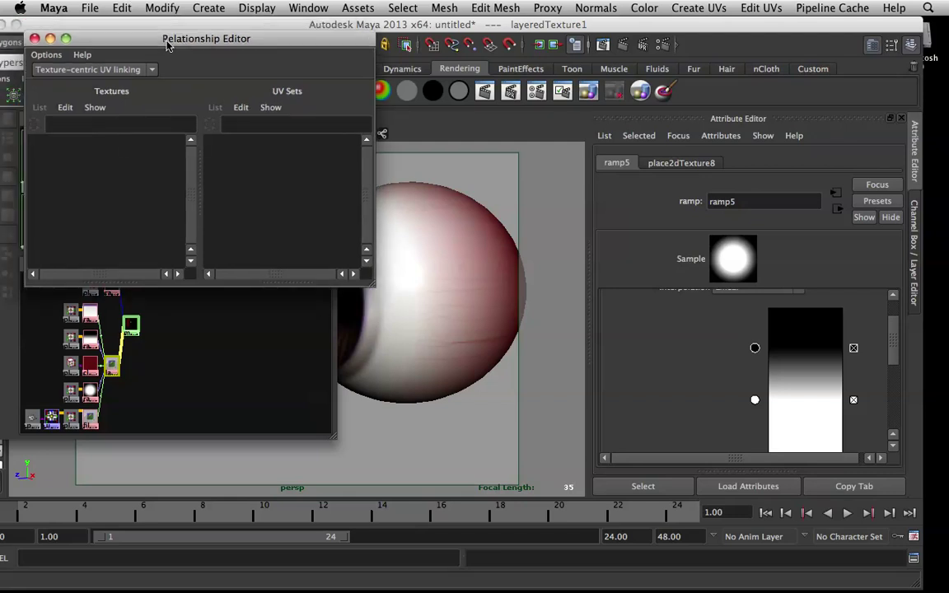
click(448, 260)
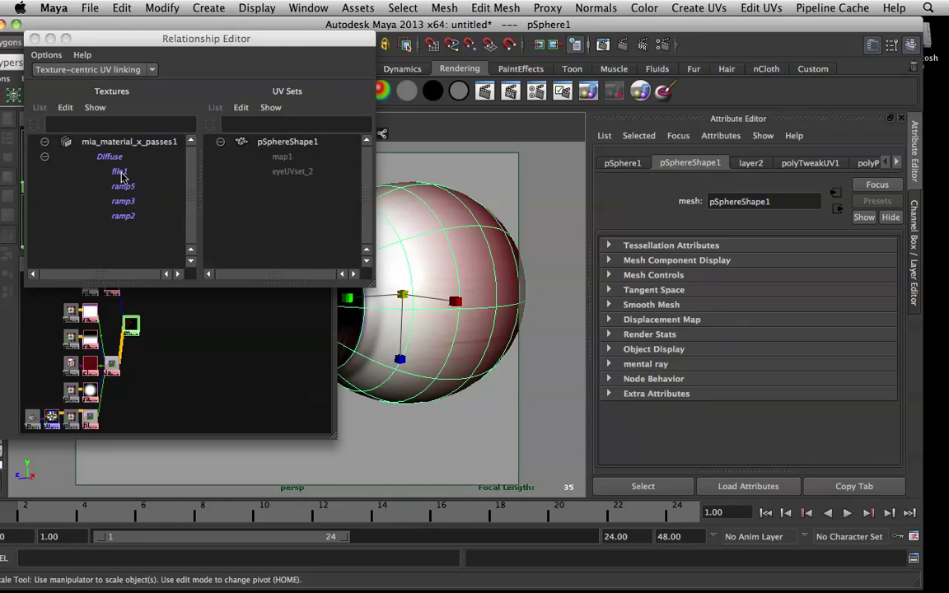
click(123, 187)
click(276, 173)
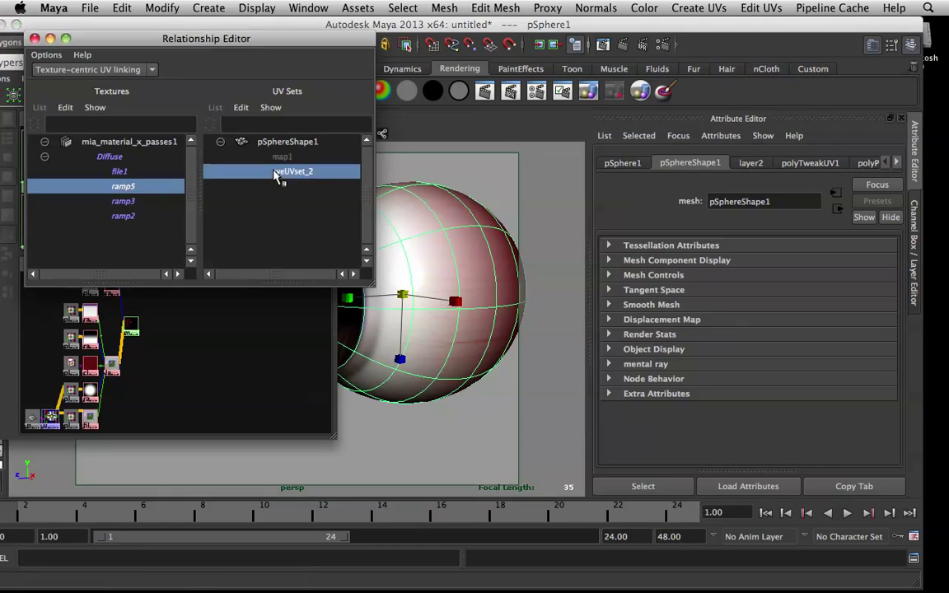
click(33, 39)
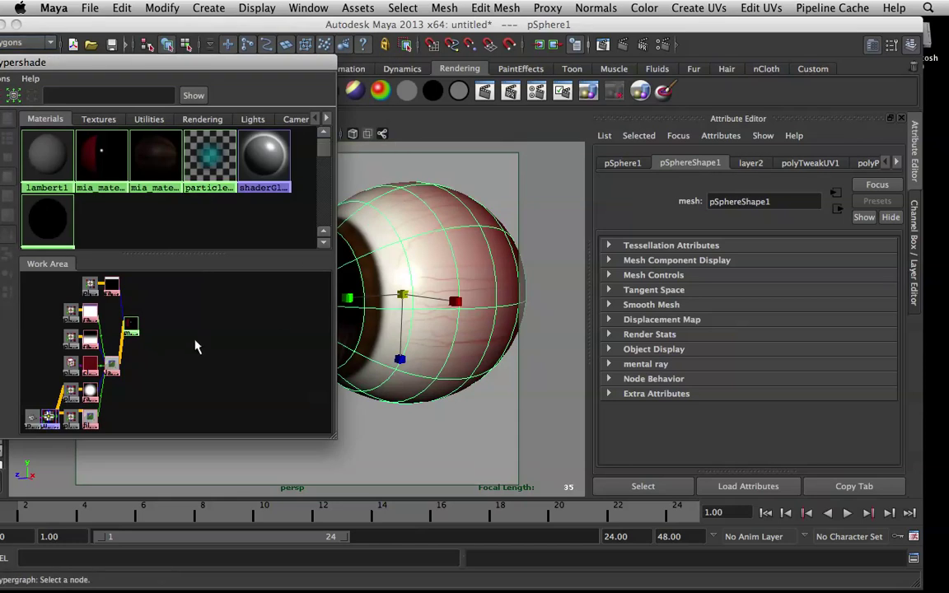
Swap the order of the black and white markers on the first texture layer's alpha ramp to form a sharp black disc in white.
click(120, 358)
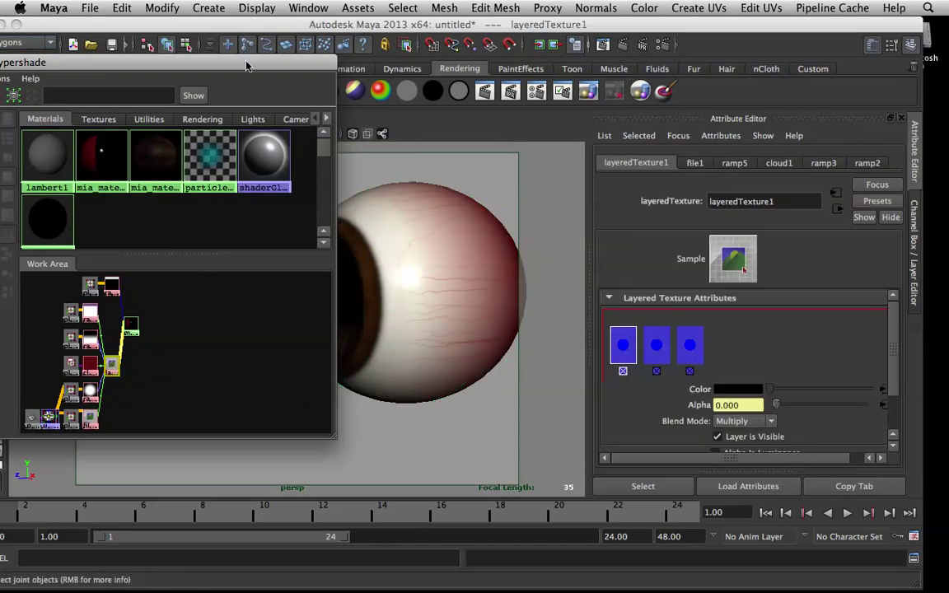
drag(247, 65, 134, 52)
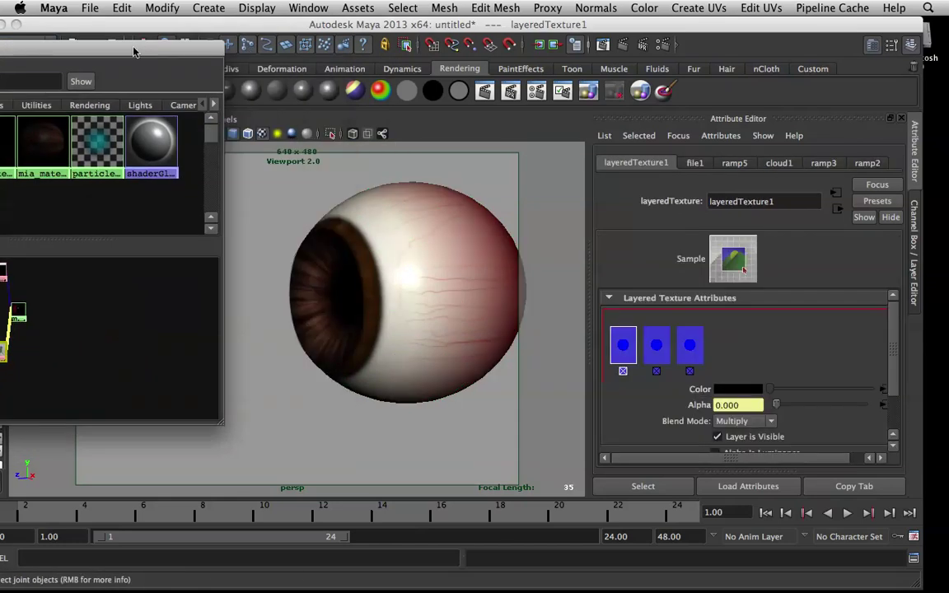
click(885, 406)
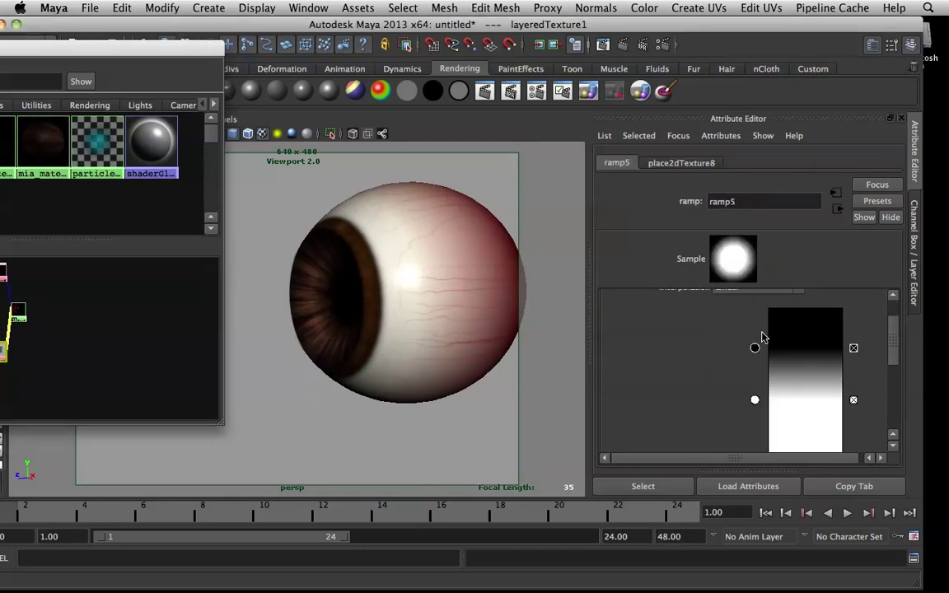
mouse_move(752, 347)
mouse_down()
mouse_move(756, 424)
mouse_move(756, 386)
mouse_move(755, 397)
mouse_up()
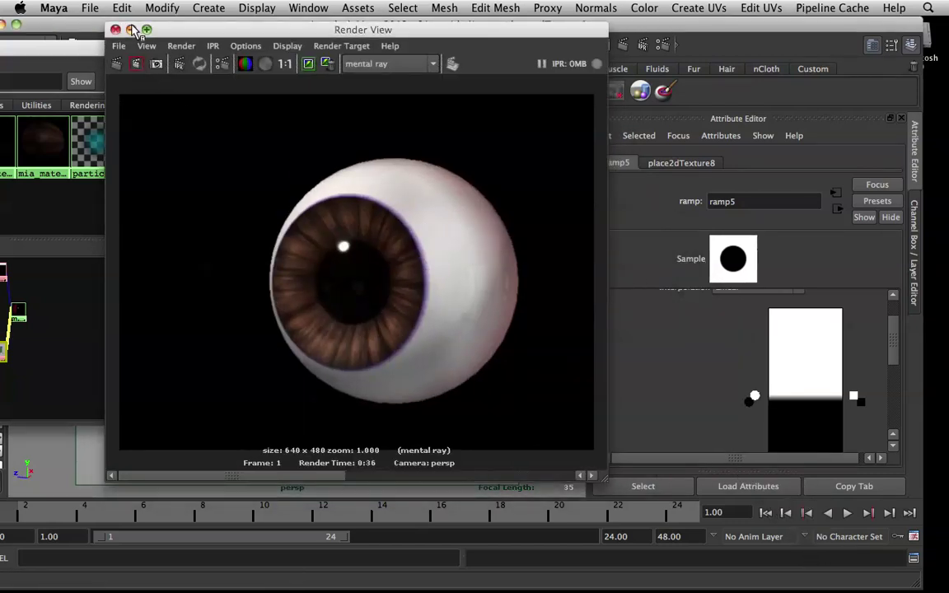
click(131, 29)
Move ramp5's black marker slightly below the white one to soften the disc's edge, checking the veins near the iris up close.
alt+drag(413, 241, 418, 287)
alt+right_drag(418, 296, 451, 329)
alt+middle_drag(451, 329, 452, 293)
alt+drag(452, 293, 445, 272)
click(751, 402)
click(753, 414)
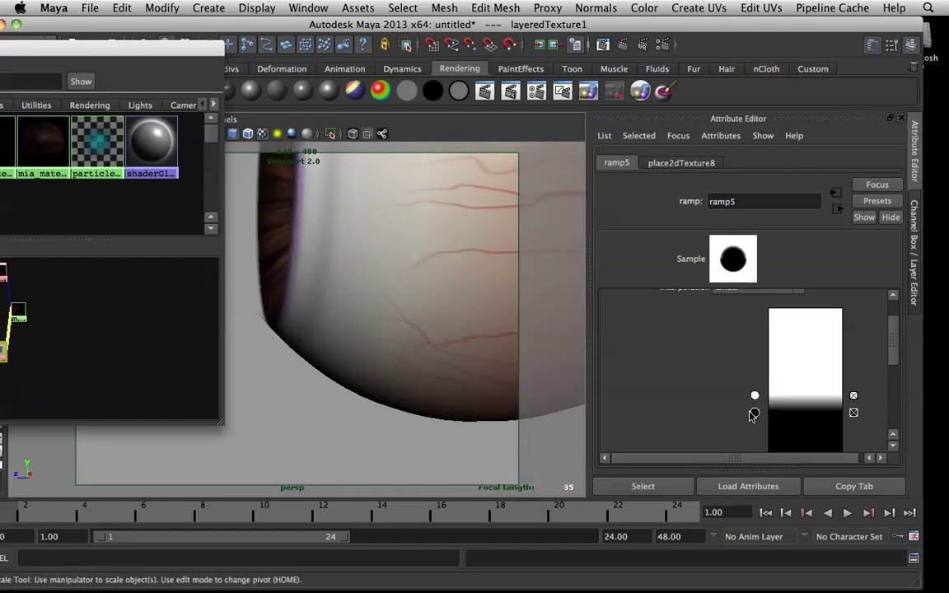
drag(753, 413, 754, 393)
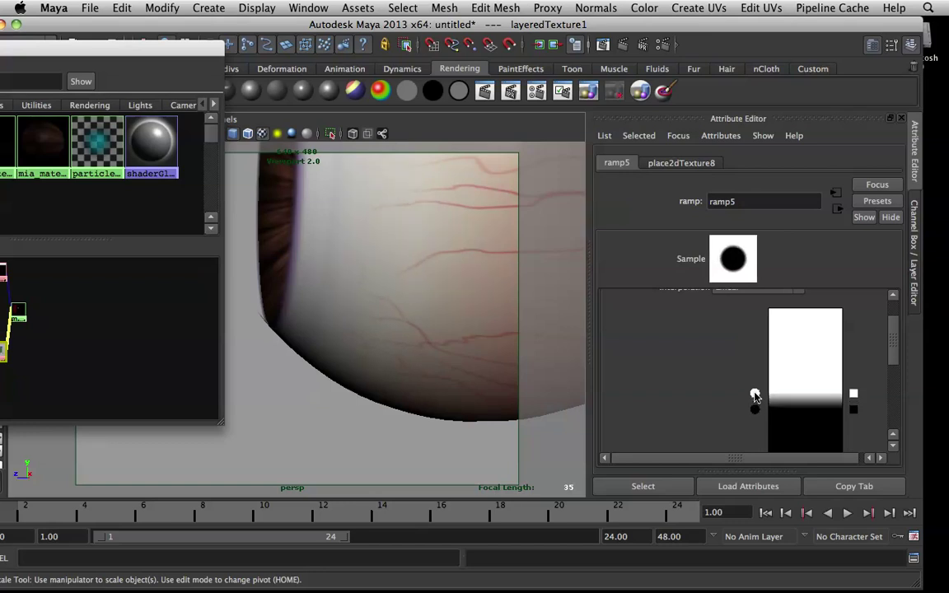
Raise ramp5's white marker slightly to widen the soft transition around the iris, checking the veins from several angles.
alt+drag(465, 264, 420, 246)
alt+right_drag(419, 245, 445, 280)
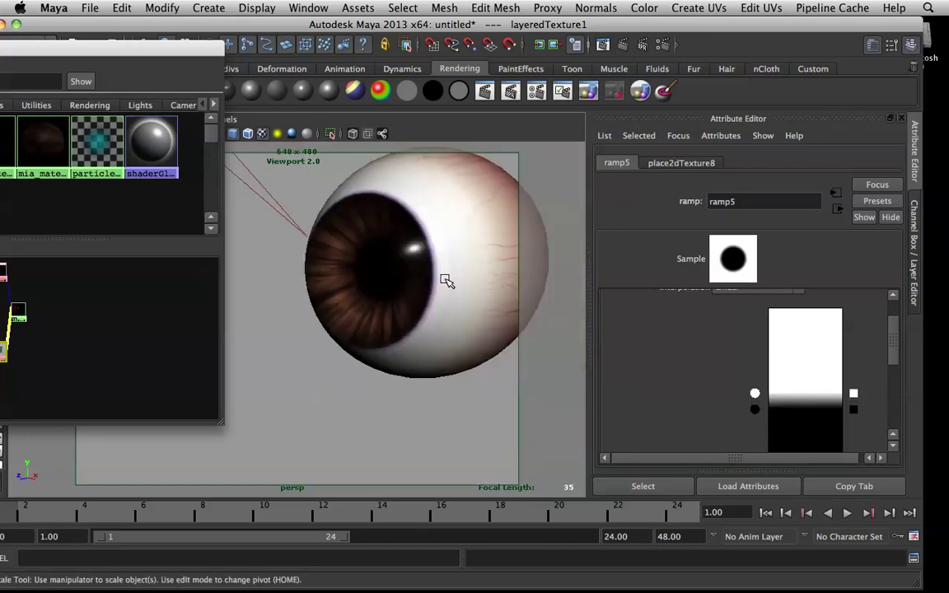
alt+drag(445, 280, 445, 296)
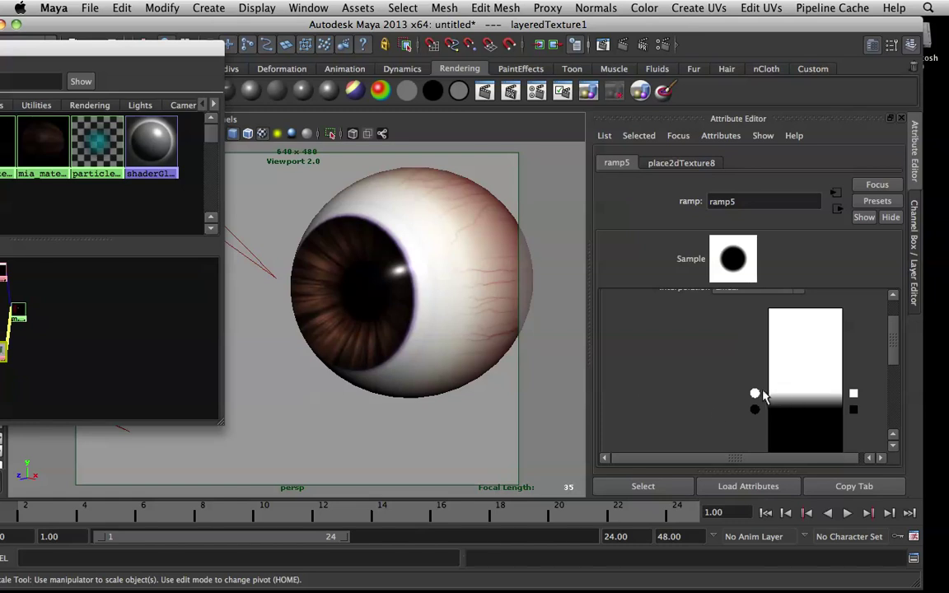
drag(756, 393, 757, 389)
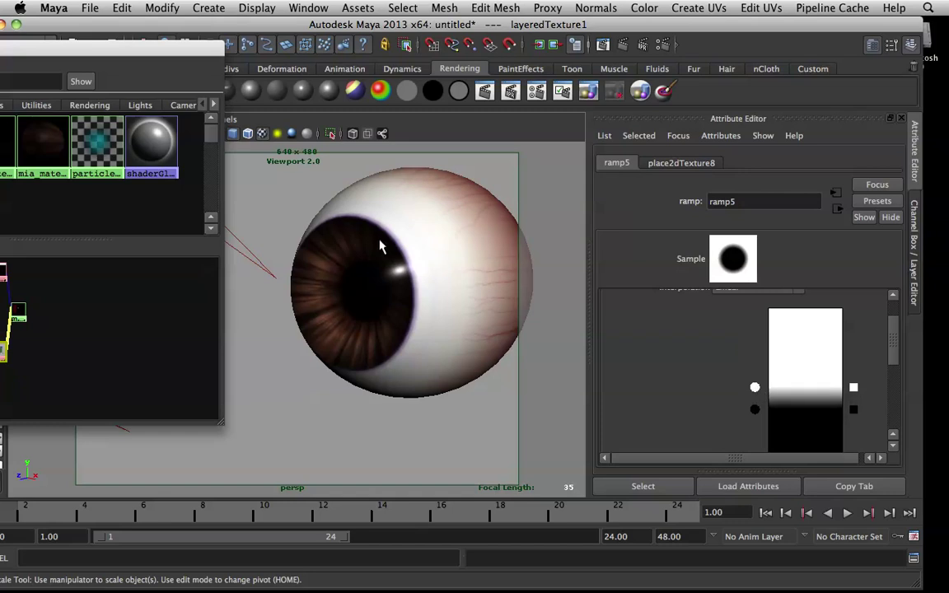
alt+right_drag(482, 257, 439, 248)
alt+drag(438, 248, 437, 231)
alt+right_drag(436, 231, 437, 273)
alt+drag(437, 274, 433, 303)
drag(35, 51, 382, 44)
scroll(384, 317, up, 3)
drag(445, 41, 136, 139)
alt+drag(398, 205, 445, 220)
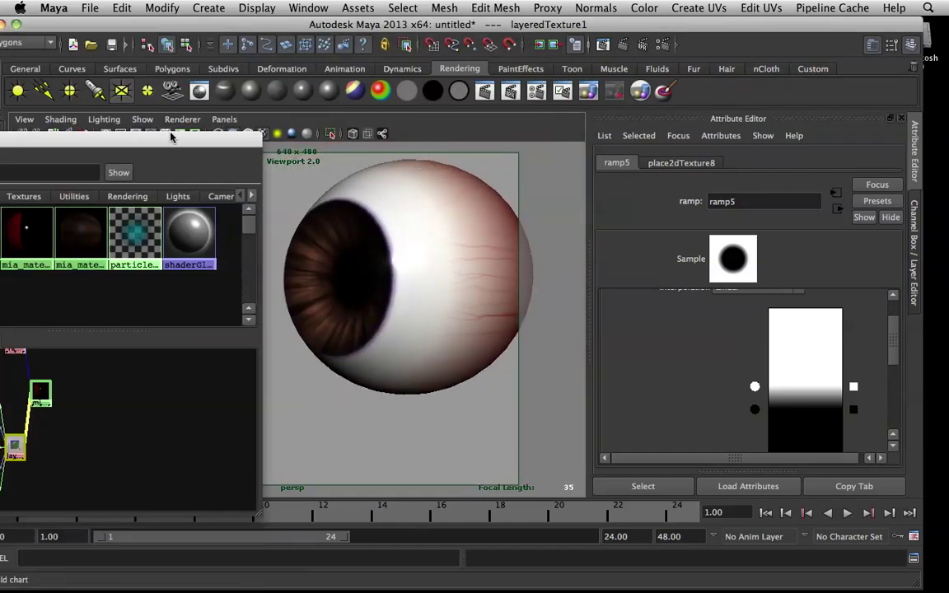
Create a Luminance utility node and place it beside the eyeball's shading network.
drag(167, 140, 329, 45)
alt+middle_drag(233, 370, 271, 359)
scroll(277, 362, down, 2)
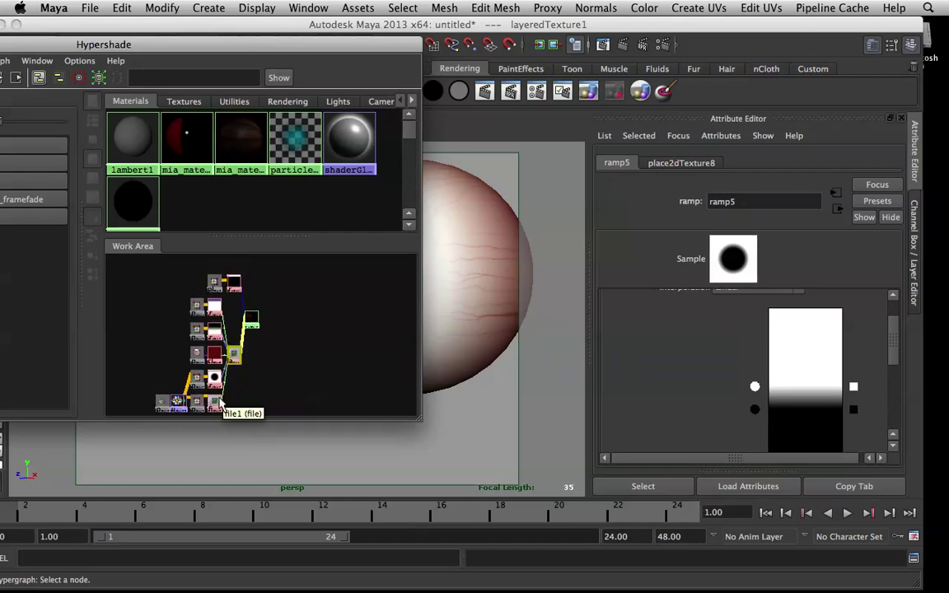
click(216, 403)
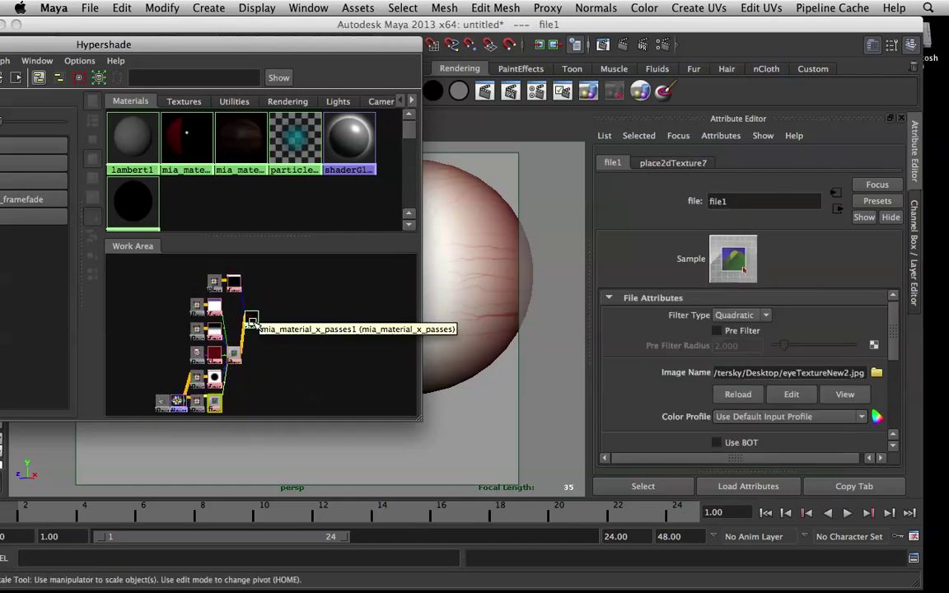
drag(200, 39, 433, 38)
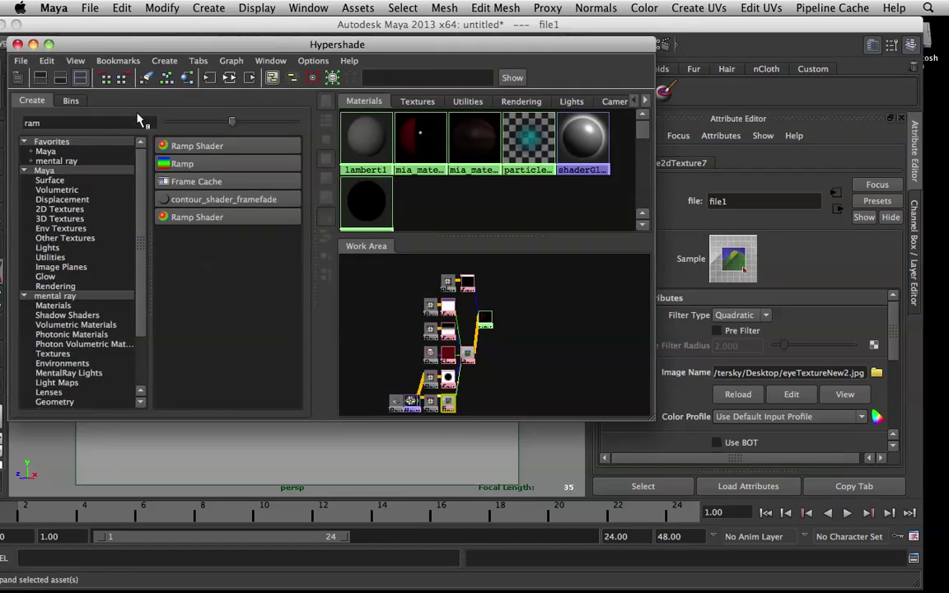
mouse_move(2, 5)
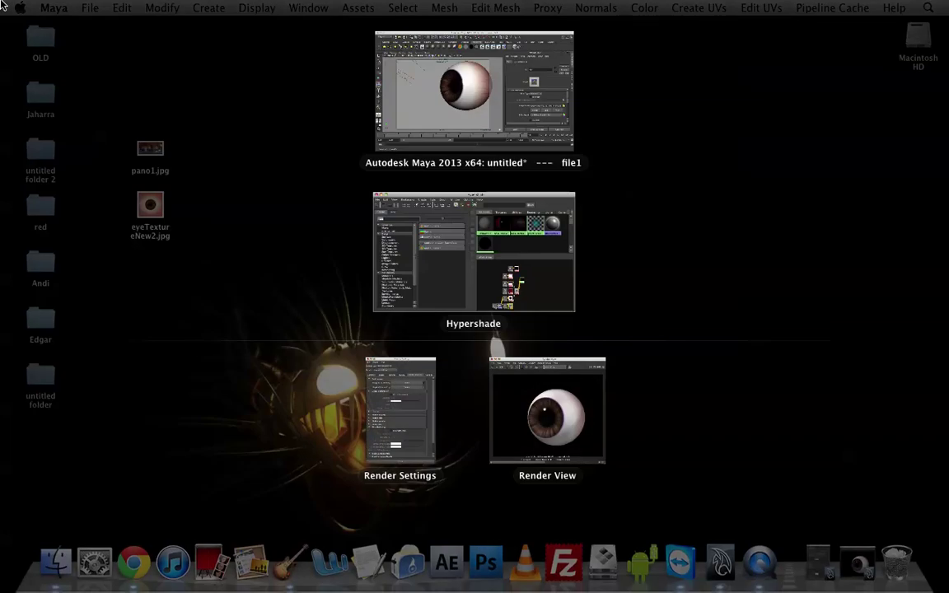
click(346, 165)
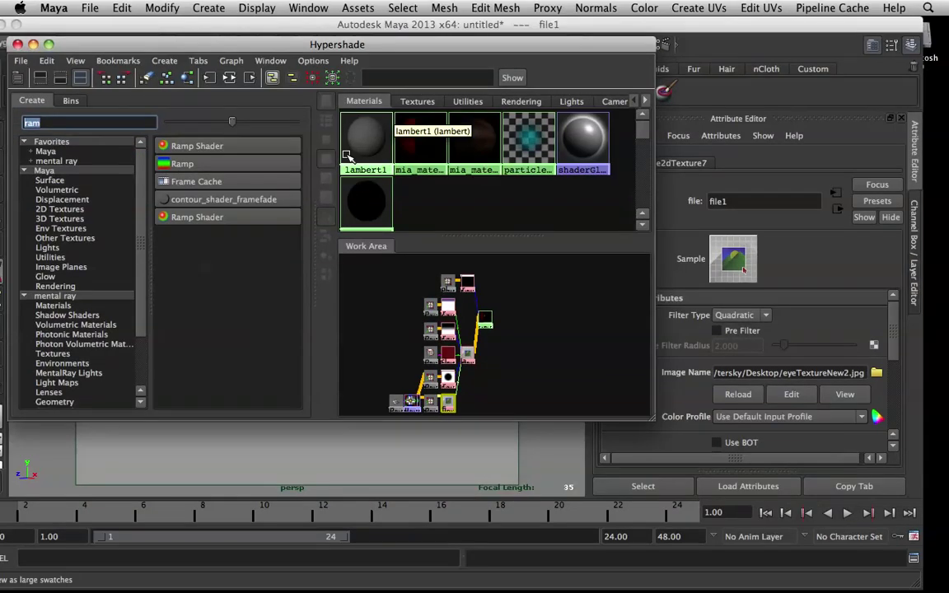
text(lumia)
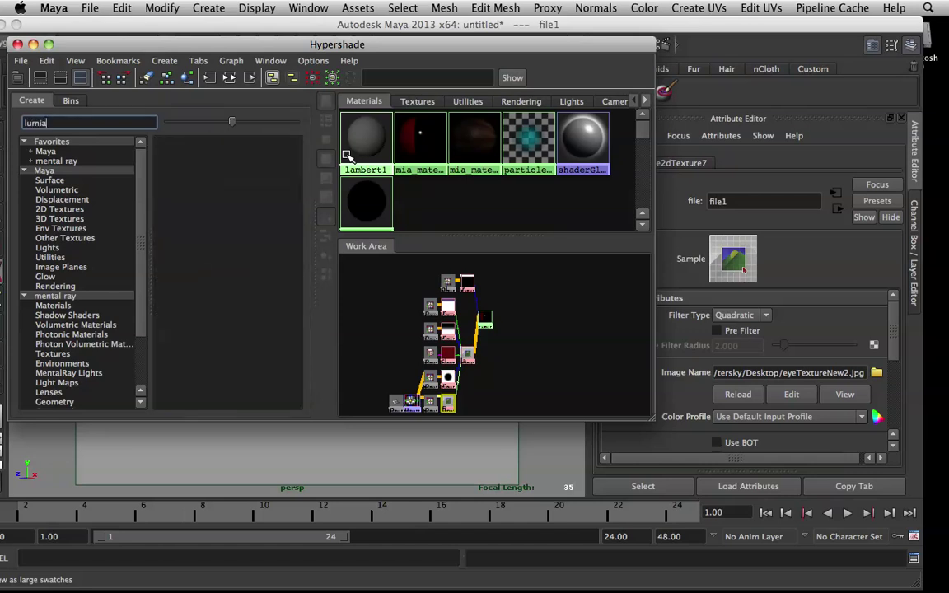
click(239, 145)
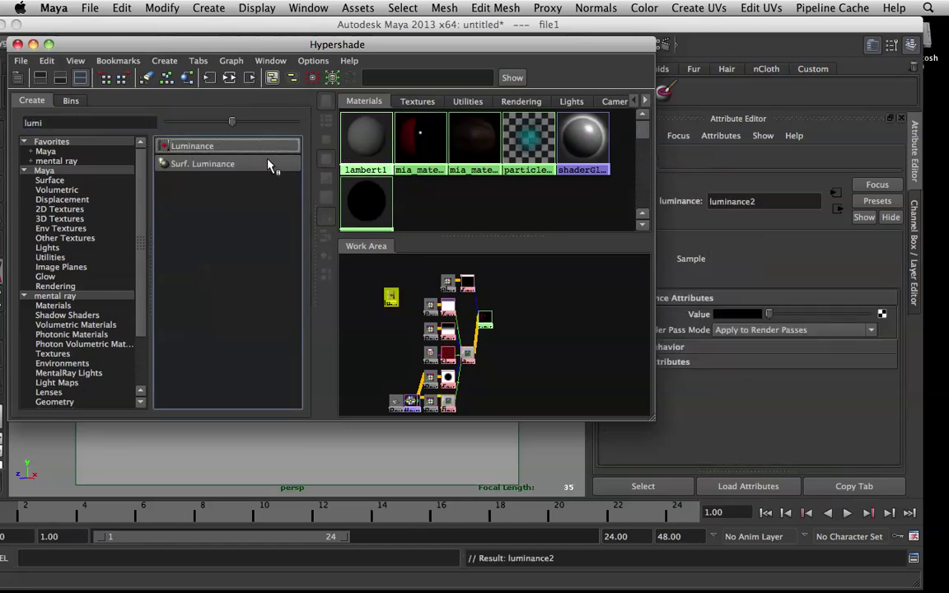
drag(391, 295, 509, 371)
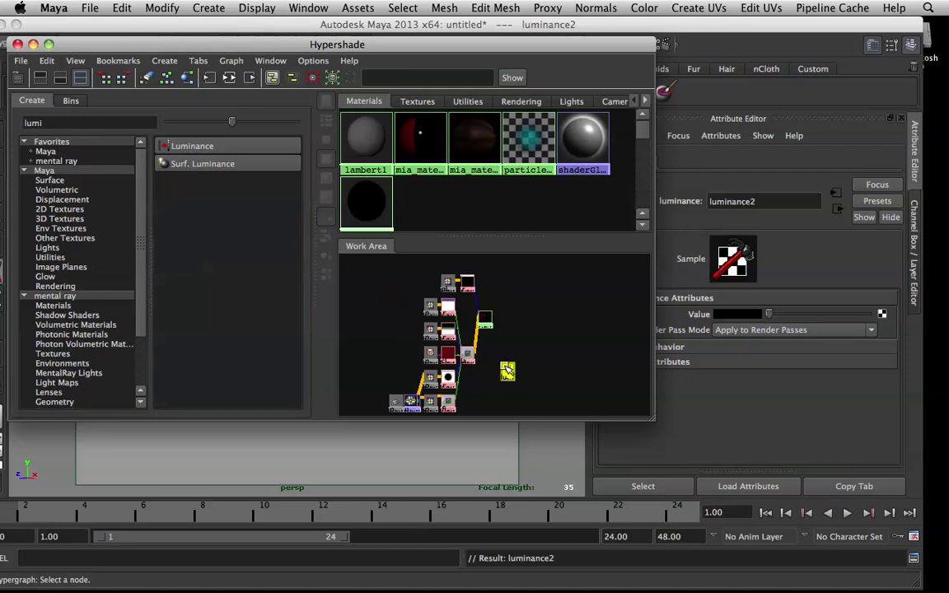
Create a second Layered Texture node, place it next to the file1 texture, and connect file1 to it with the default connection.
click(449, 404)
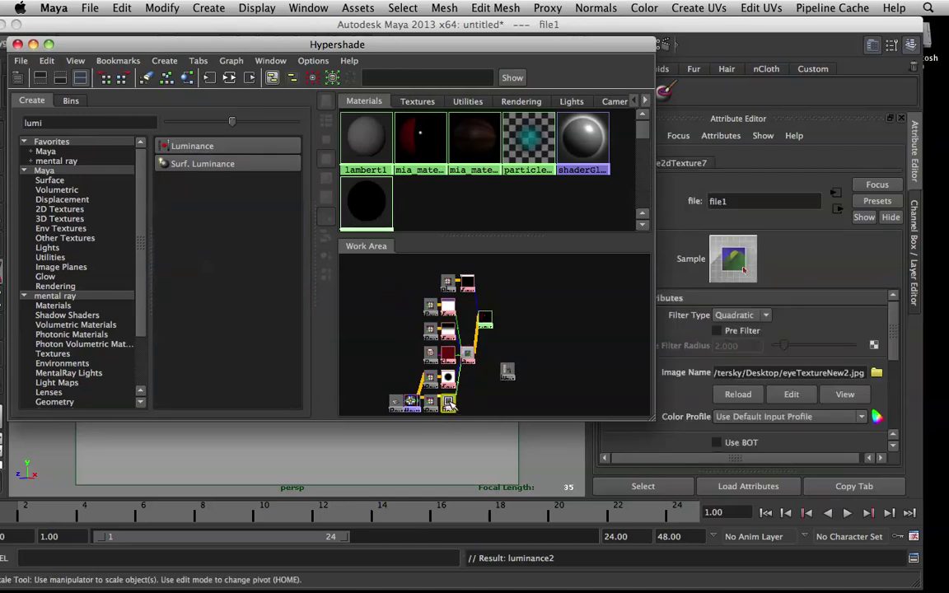
click(467, 386)
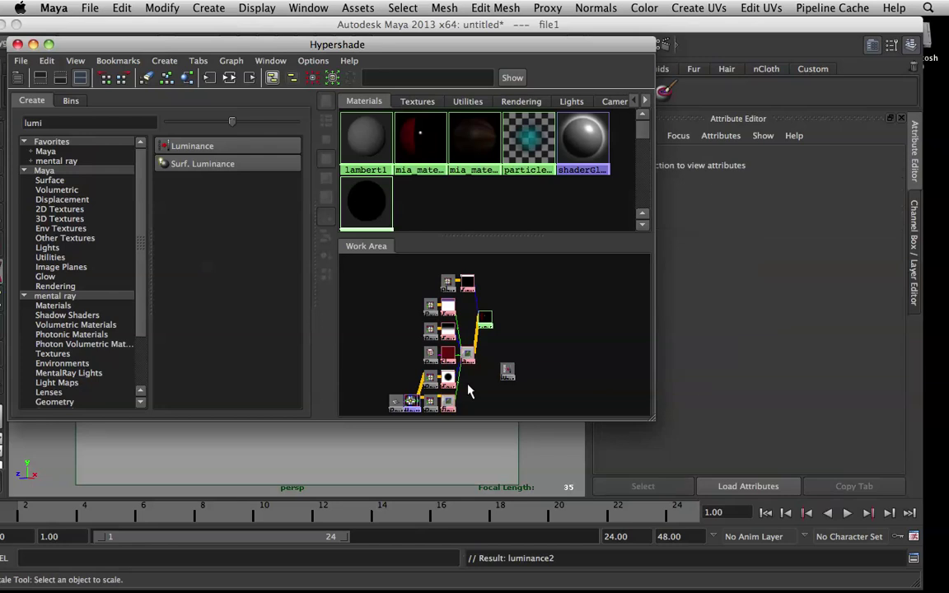
double_click(69, 122)
text(lay)
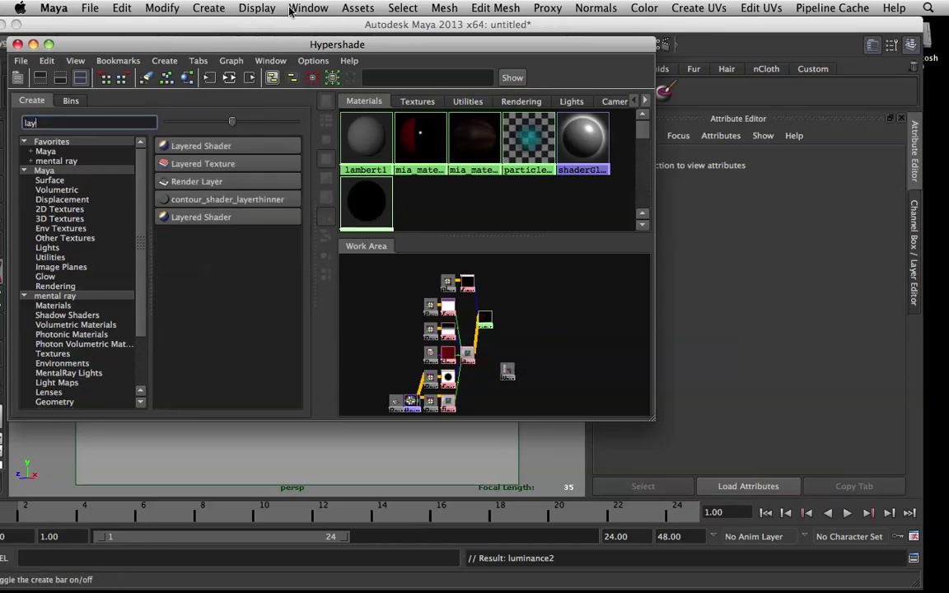
click(223, 166)
drag(391, 315, 473, 385)
middle_drag(452, 400, 479, 386)
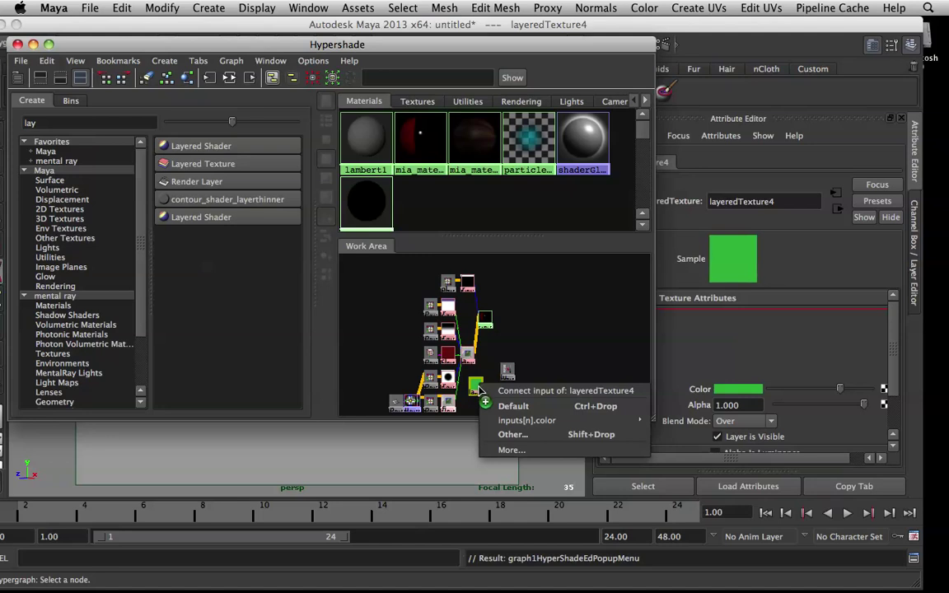
click(525, 407)
Delete the new layered texture's default layer and connect ramp5 to the file1 layer's alpha.
drag(524, 49, 358, 30)
click(623, 372)
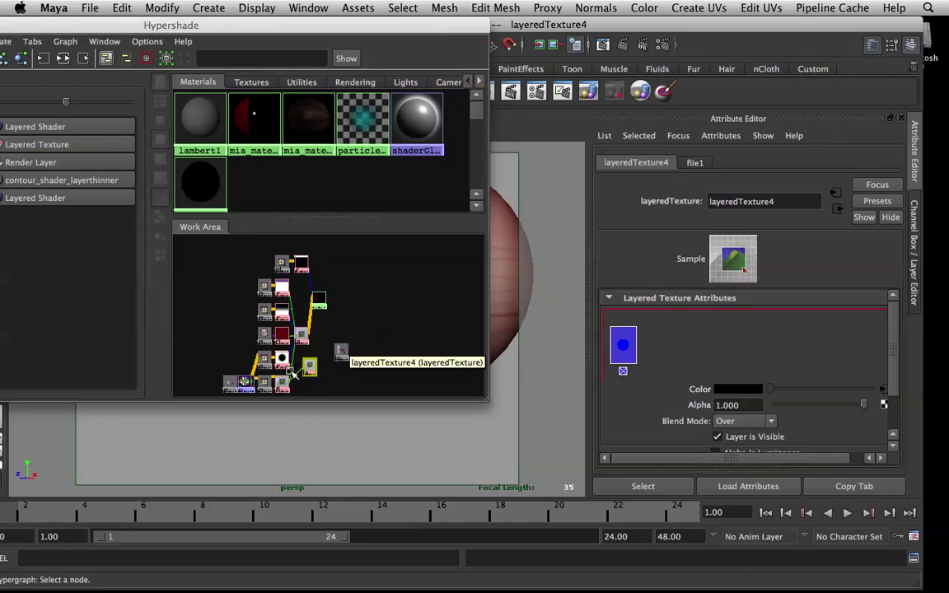
middle_drag(281, 360, 729, 405)
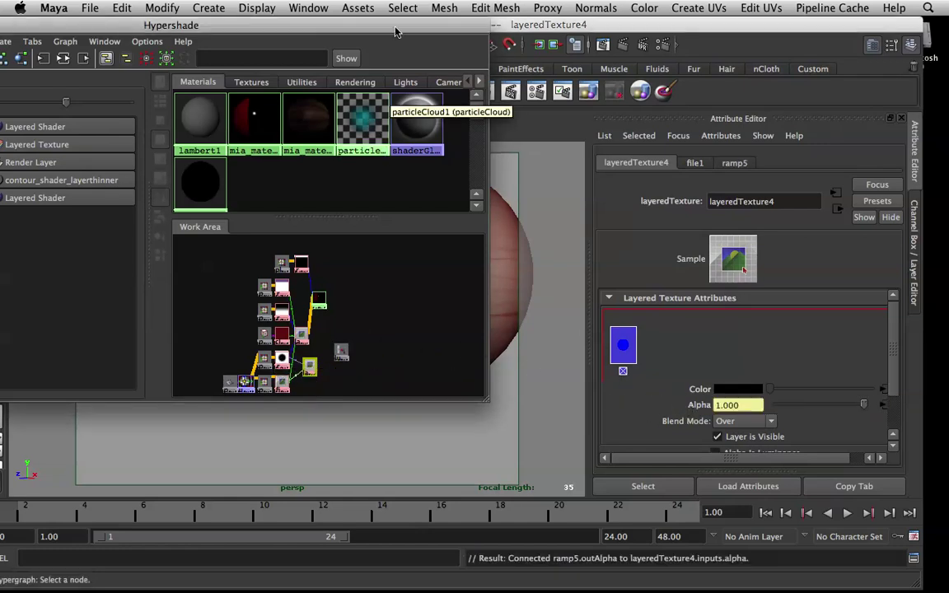
drag(395, 31, 229, 35)
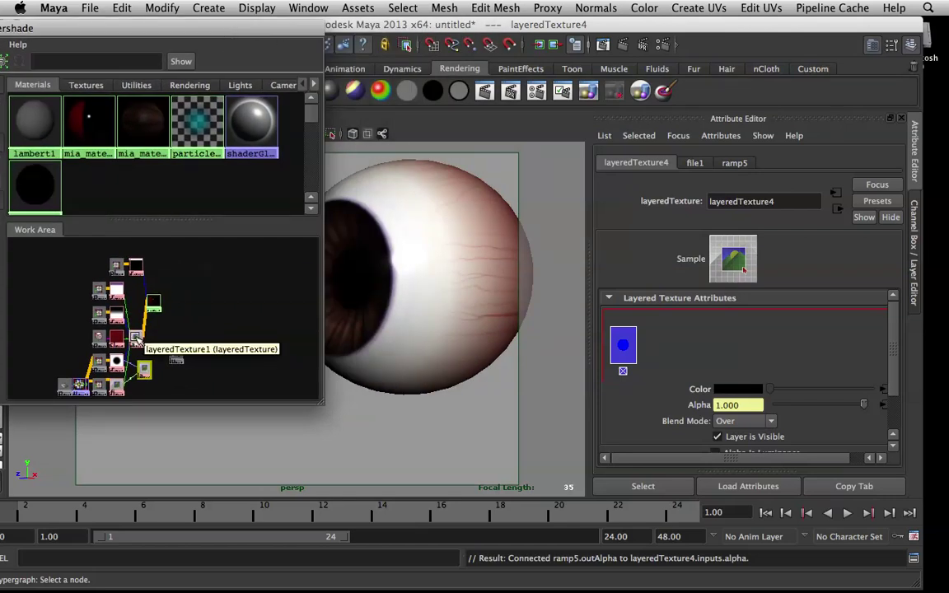
Connect the second layered texture, layeredTexture4, to the Value input of the luminance2 node.
middle_drag(143, 371, 681, 315)
click(176, 354)
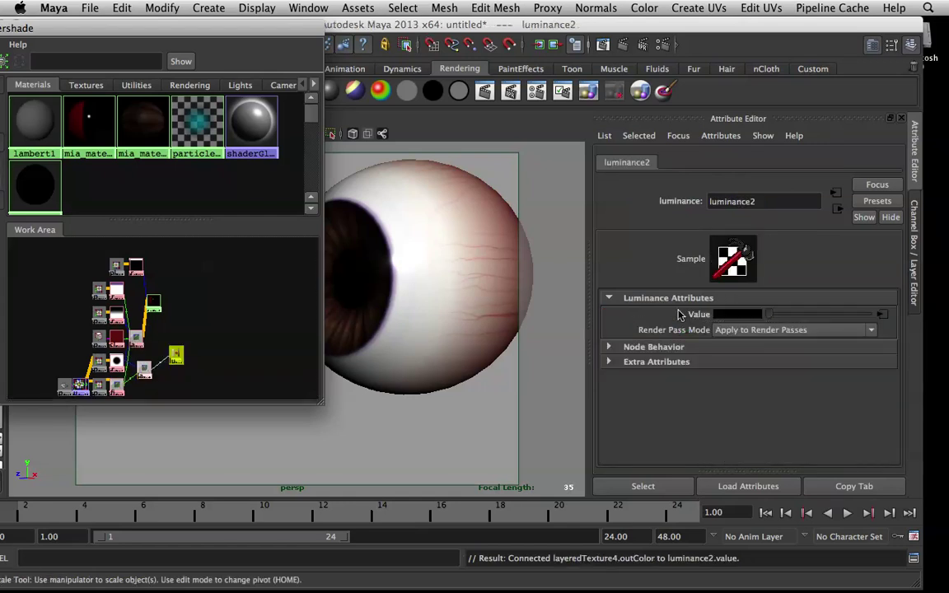
Connect the luminance2 node to the Overall Bump of mia_material_x_passes1 and set the bump depth to 0.2.
click(154, 305)
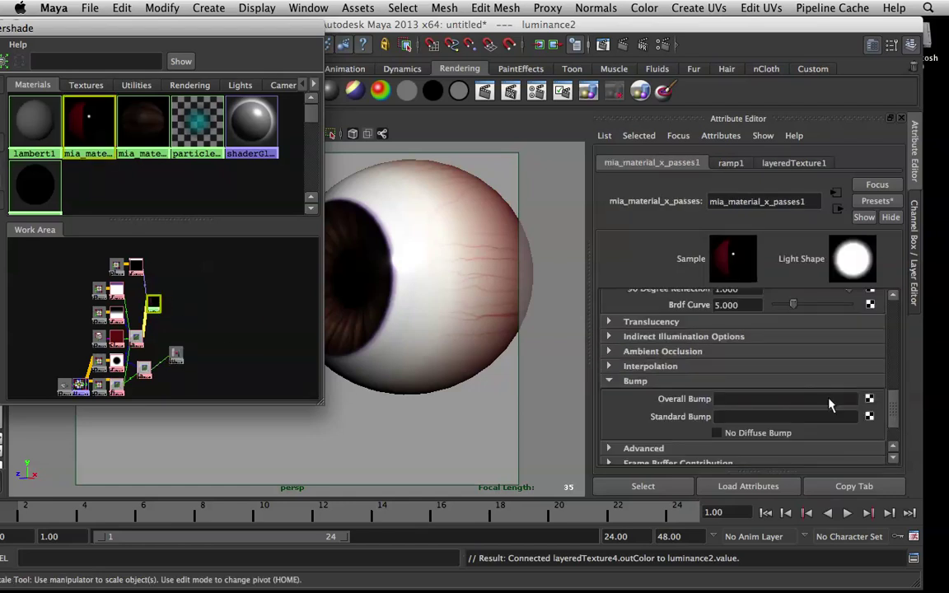
middle_drag(176, 358, 684, 399)
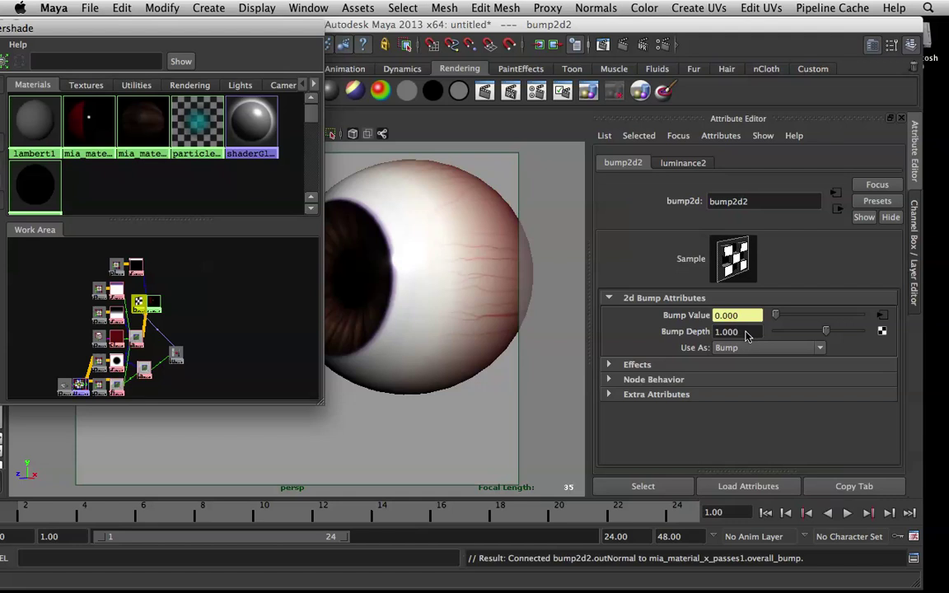
click(746, 333)
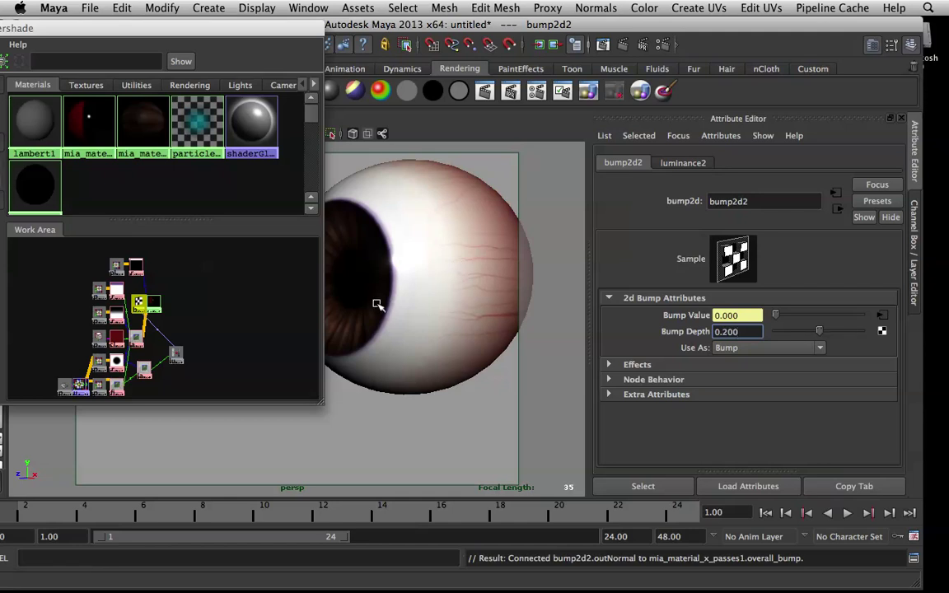
Minimise the Hypershade and render the eyeball with mental ray from an angle showing both the iris and the veined side.
drag(190, 29, 538, 87)
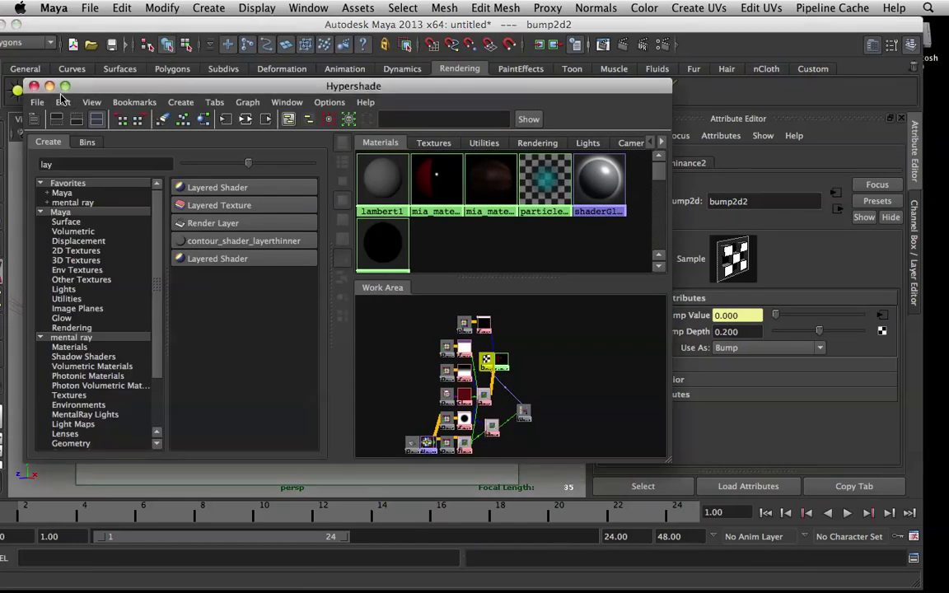
click(50, 86)
alt+drag(294, 318, 358, 309)
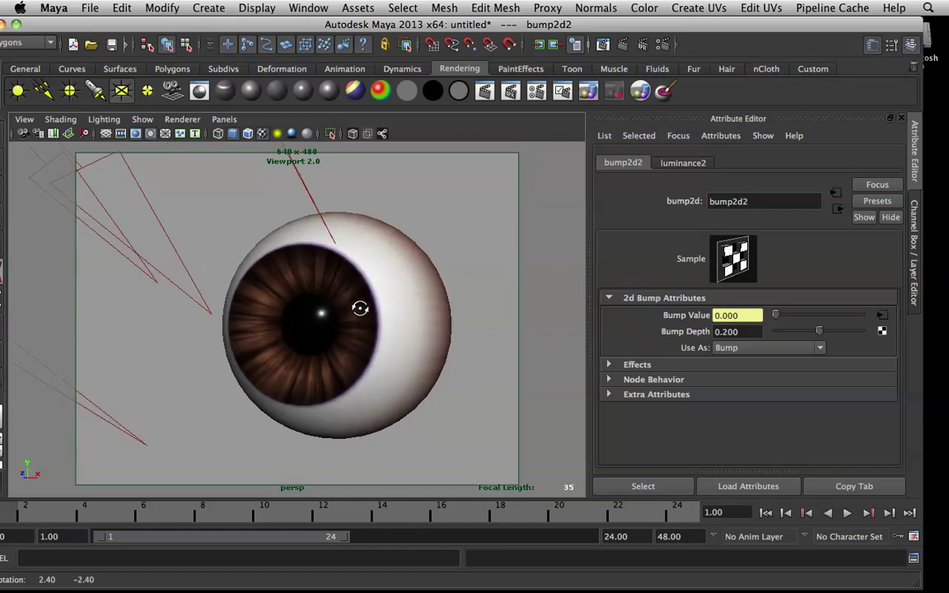
click(623, 46)
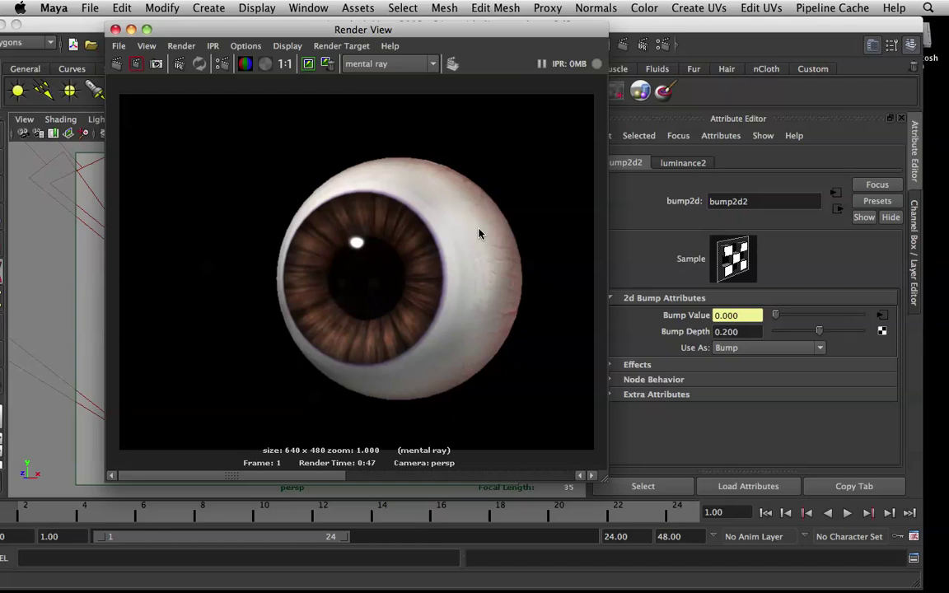
Close the Hypershade and Render Settings windows and reposition the Render View so the rendered eyeball and the bump attributes are both accessible.
mouse_move(487, 590)
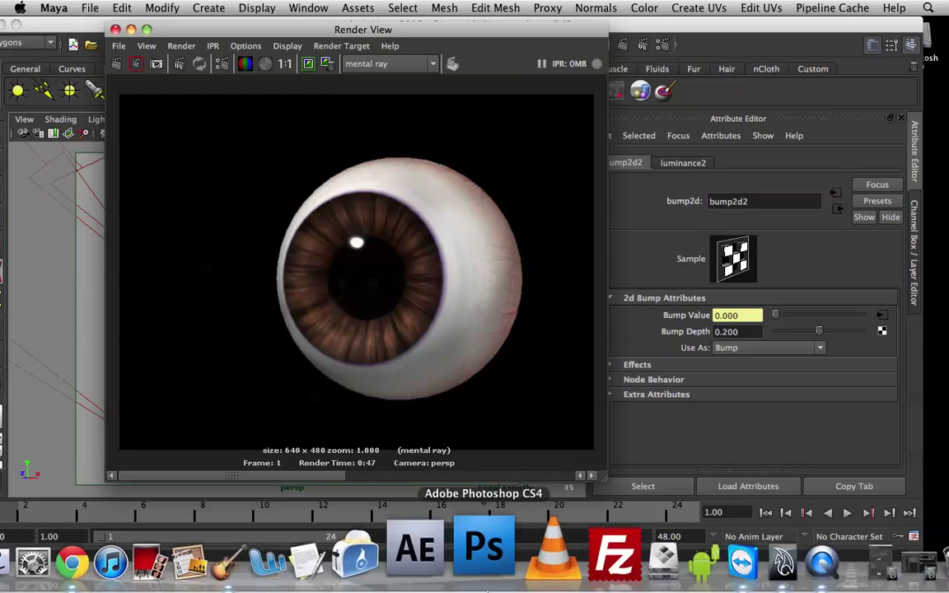
click(763, 551)
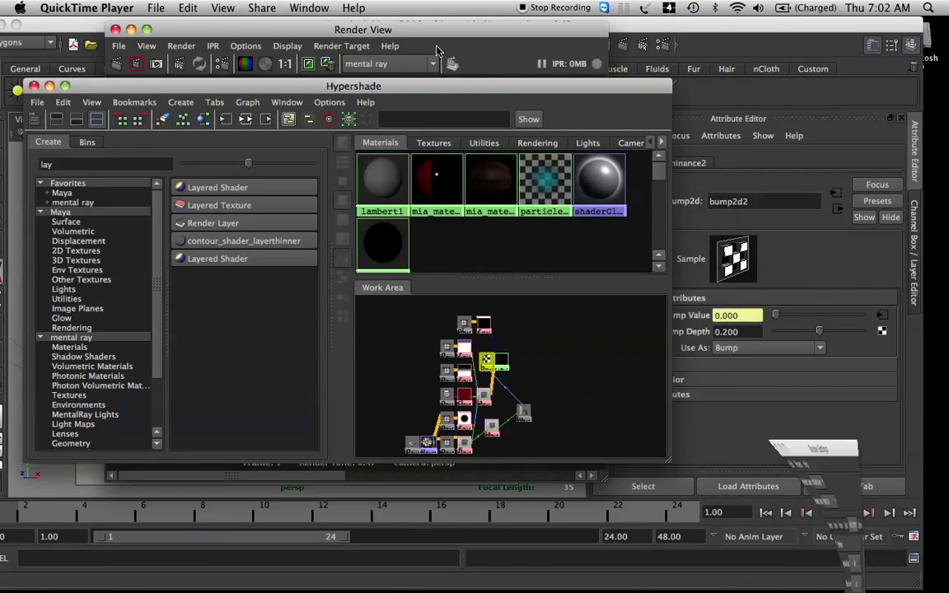
click(567, 161)
drag(567, 161, 486, 123)
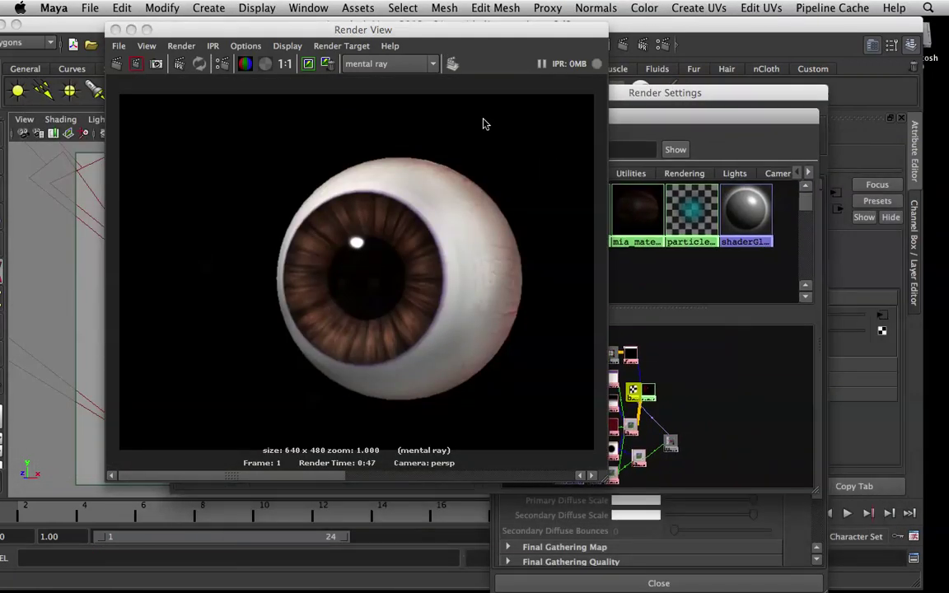
mouse_move(602, 590)
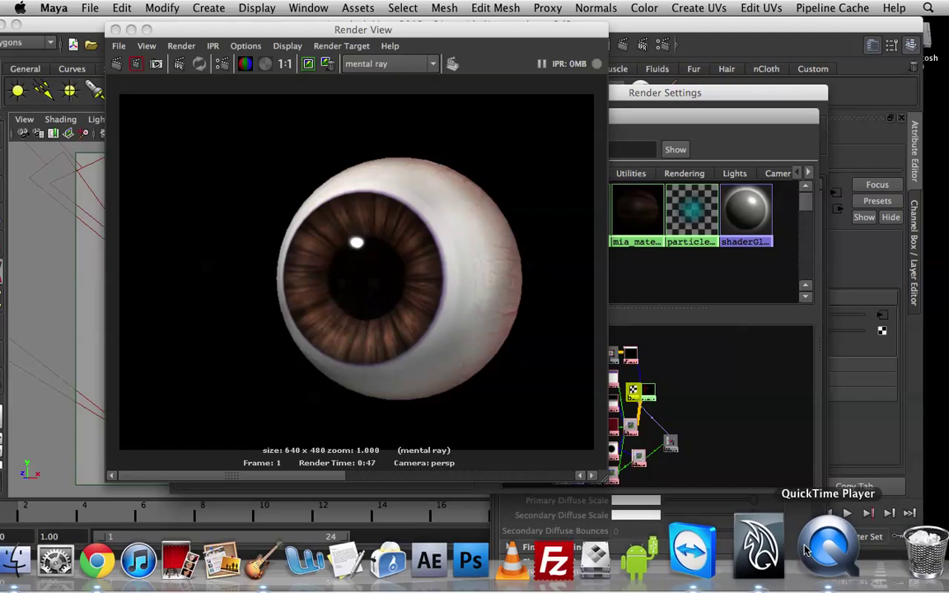
click(634, 112)
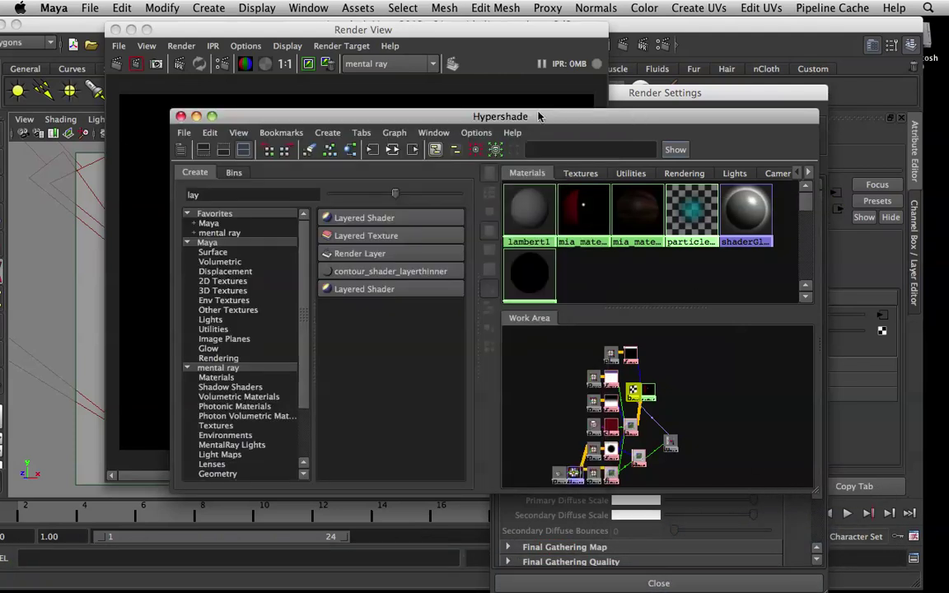
click(181, 117)
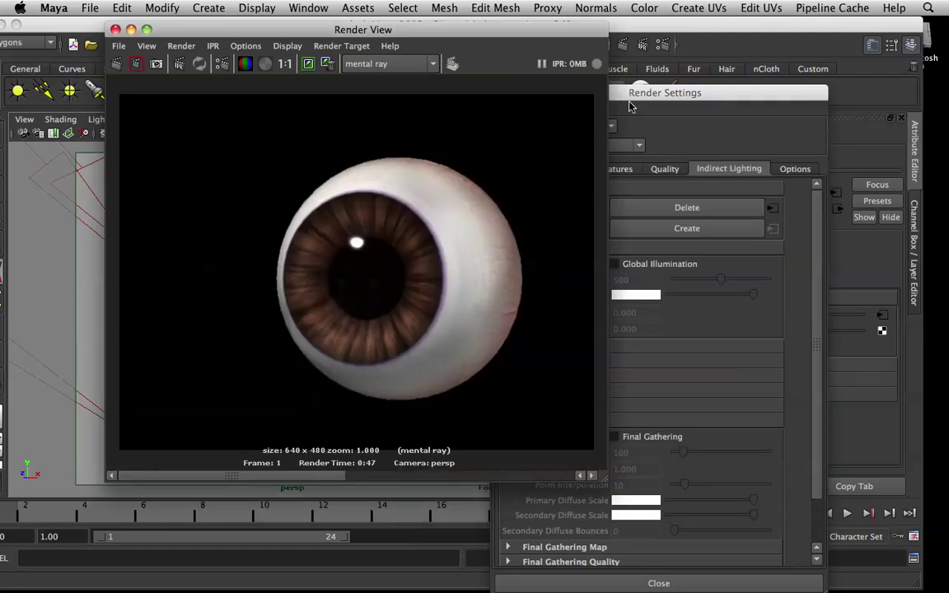
click(637, 96)
click(501, 93)
drag(499, 40, 422, 91)
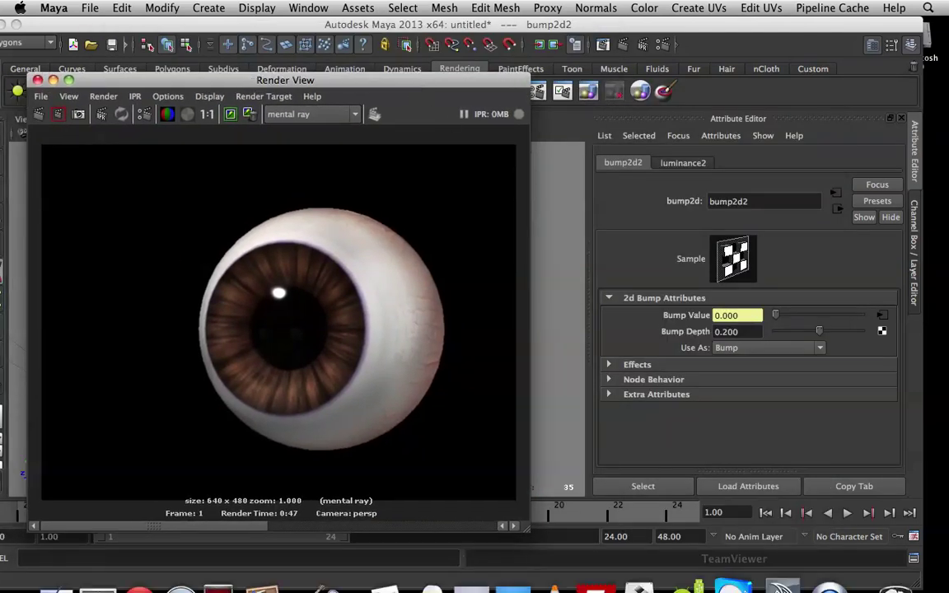
mouse_move(725, 581)
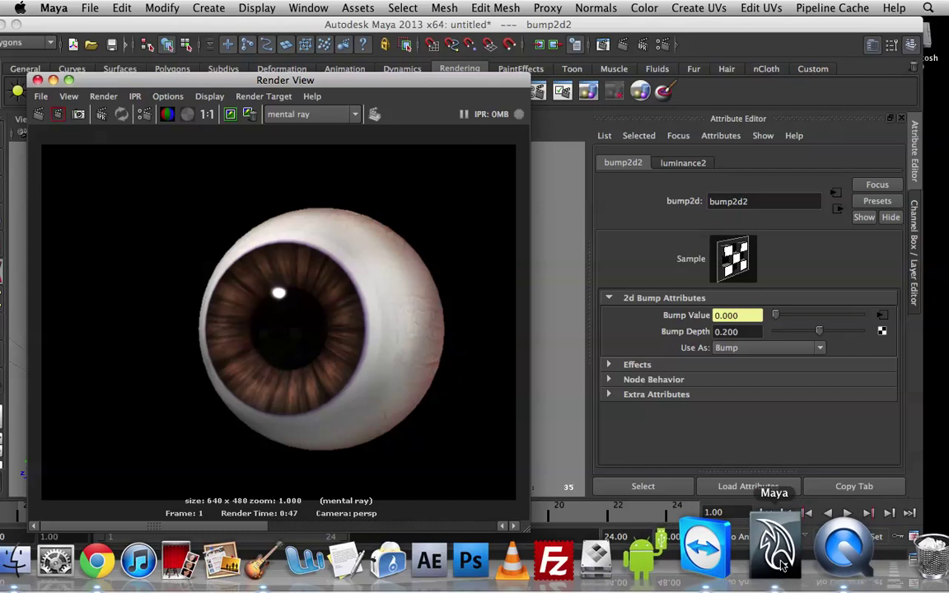
click(842, 556)
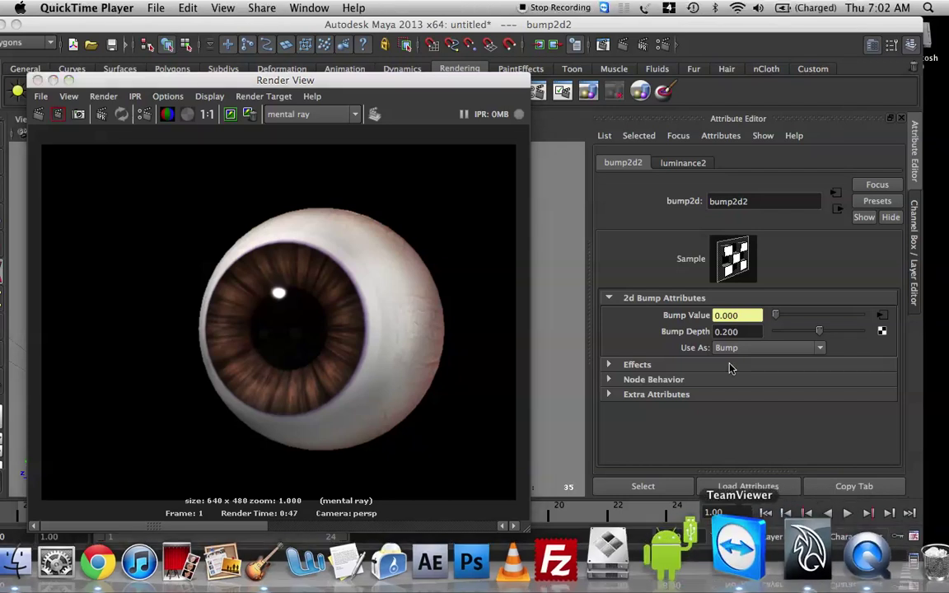